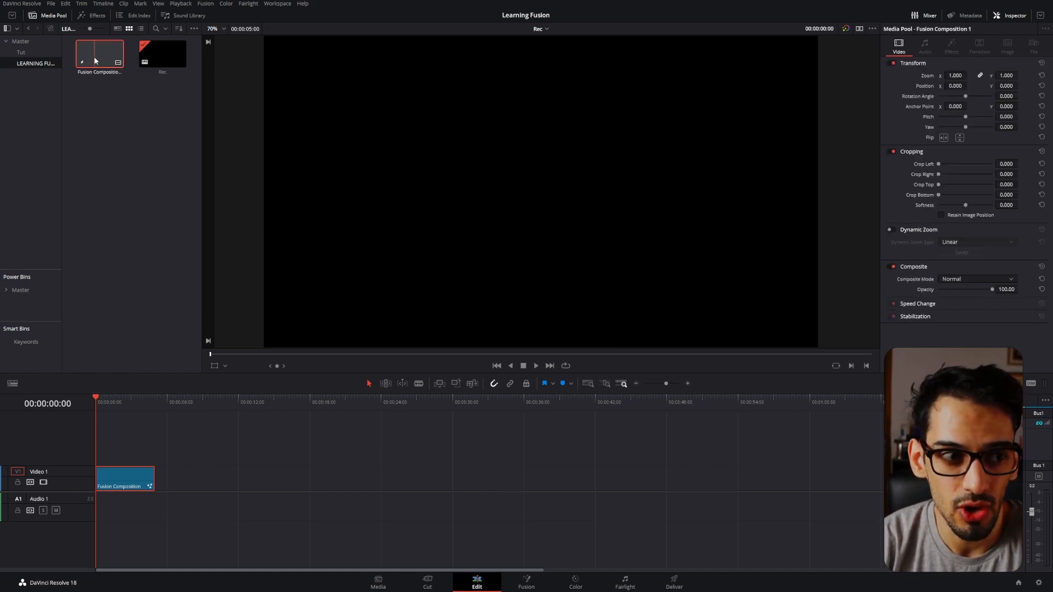
Open the timeline's Fusion Composition clip on the Fusion page and return to the Edit page.
click(525, 583)
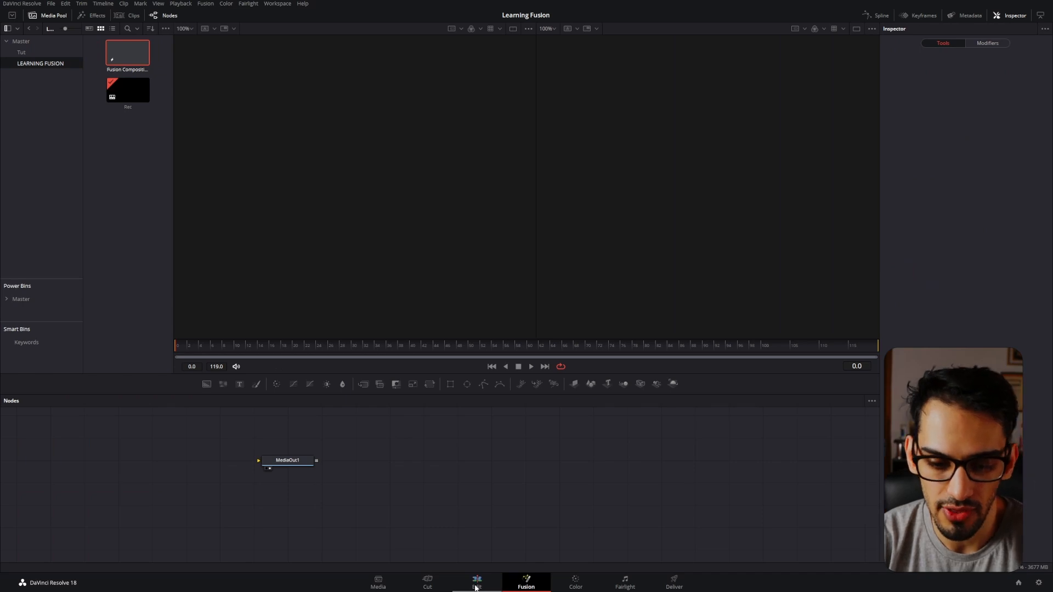
click(476, 585)
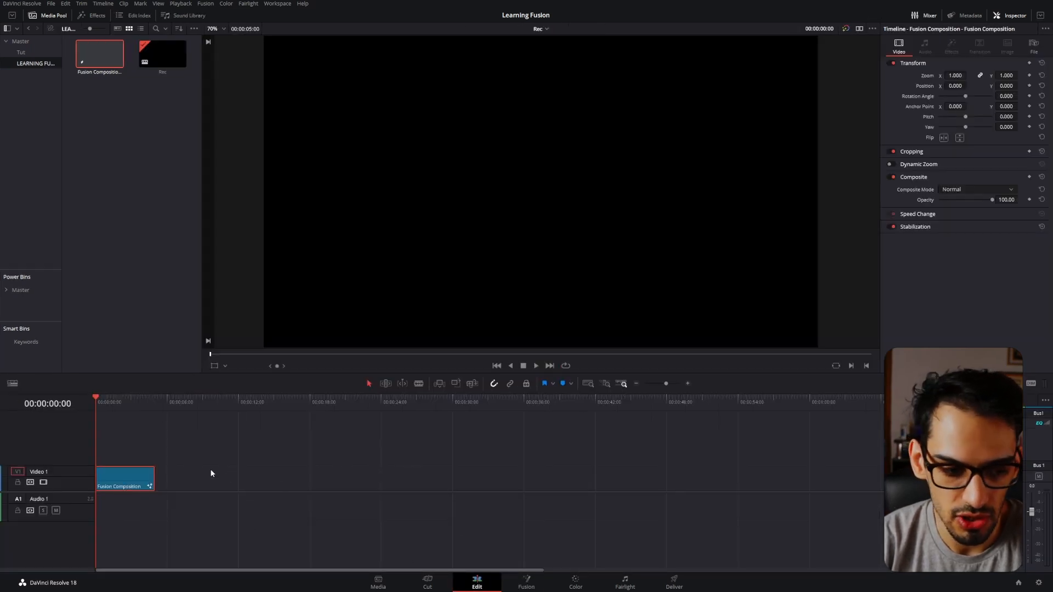
right_click(134, 477)
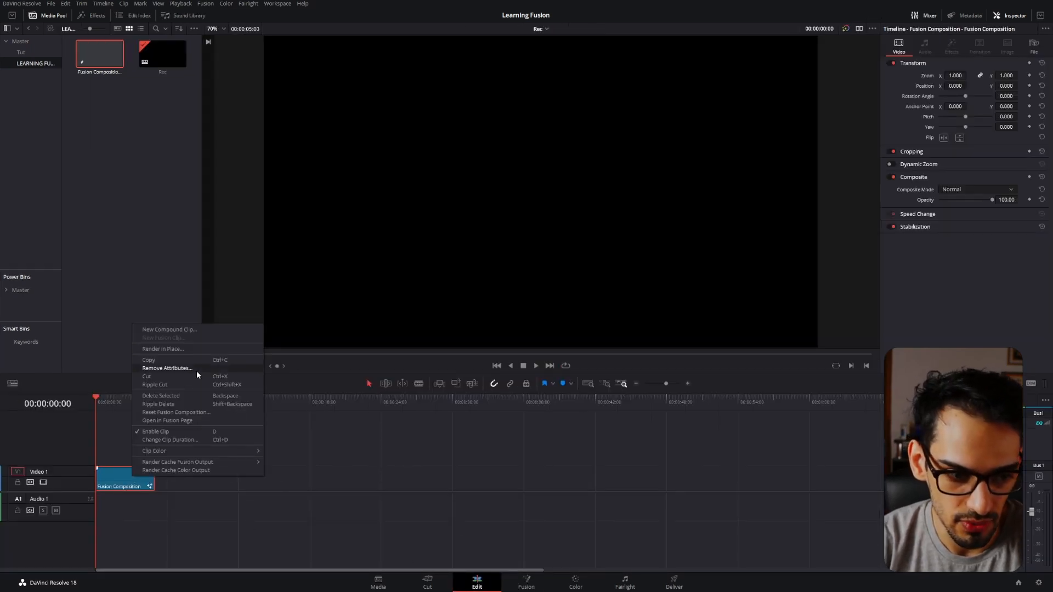
click(198, 420)
click(478, 582)
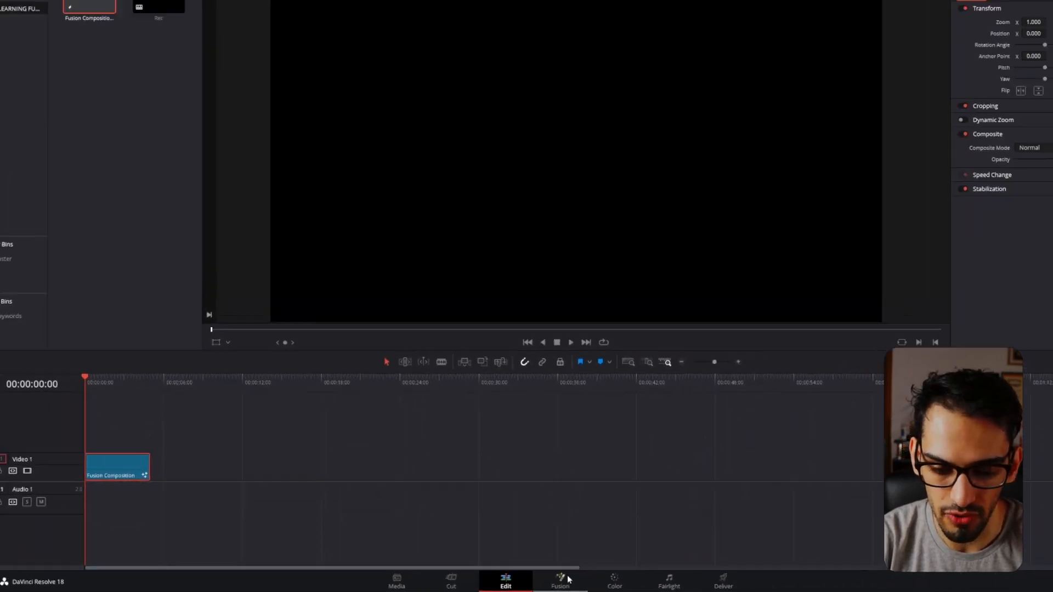
click(566, 580)
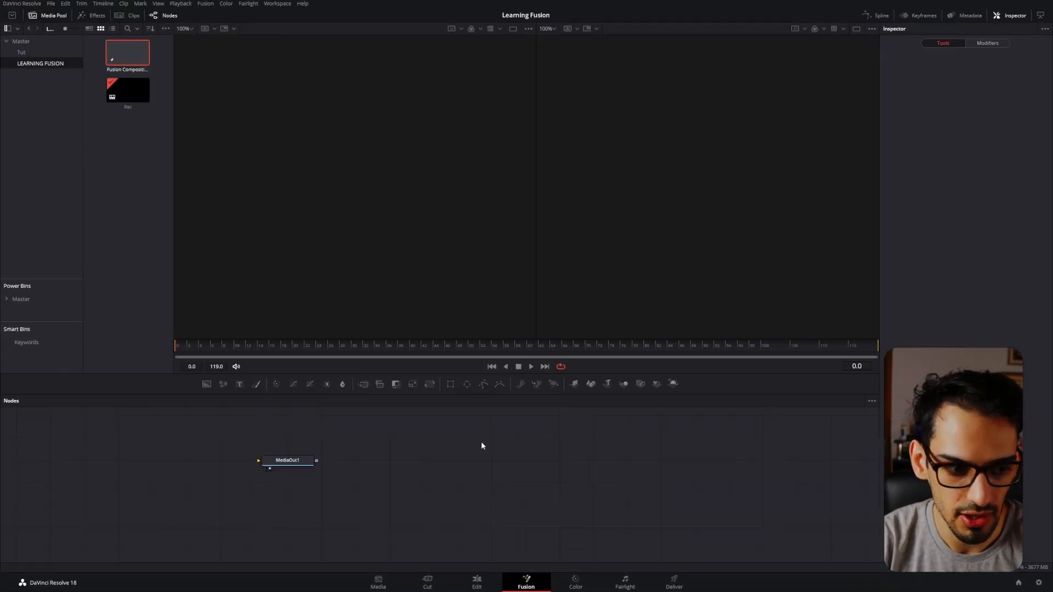
click(472, 577)
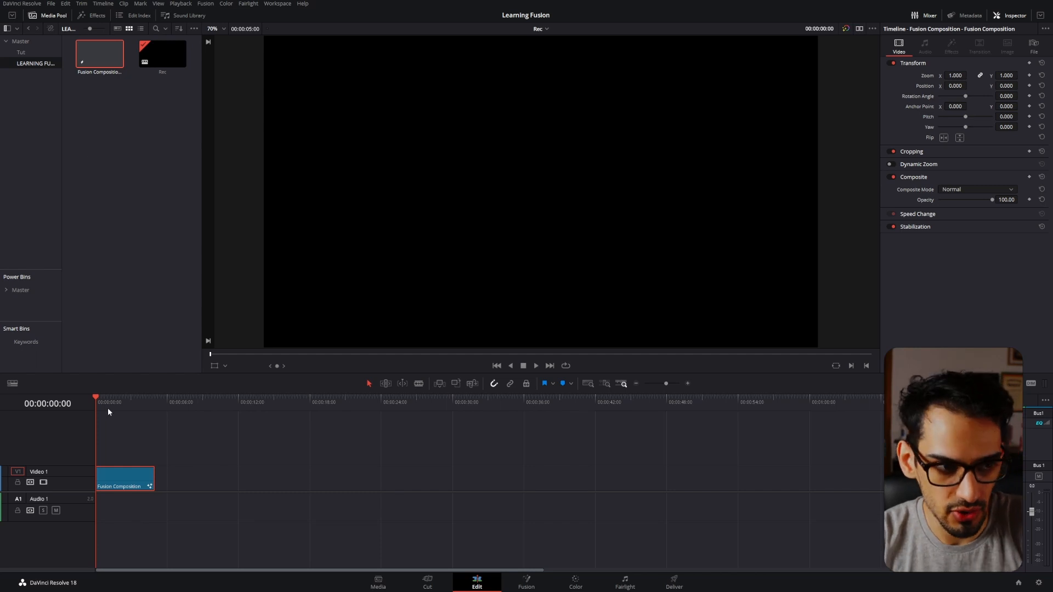
Copy the timeline's Fusion Composition clip into the LEARNING FUSION bin and rename the copy TUTORIAL.
click(100, 280)
mouse_move(125, 473)
mouse_down()
mouse_move(148, 214)
mouse_move(126, 460)
mouse_up()
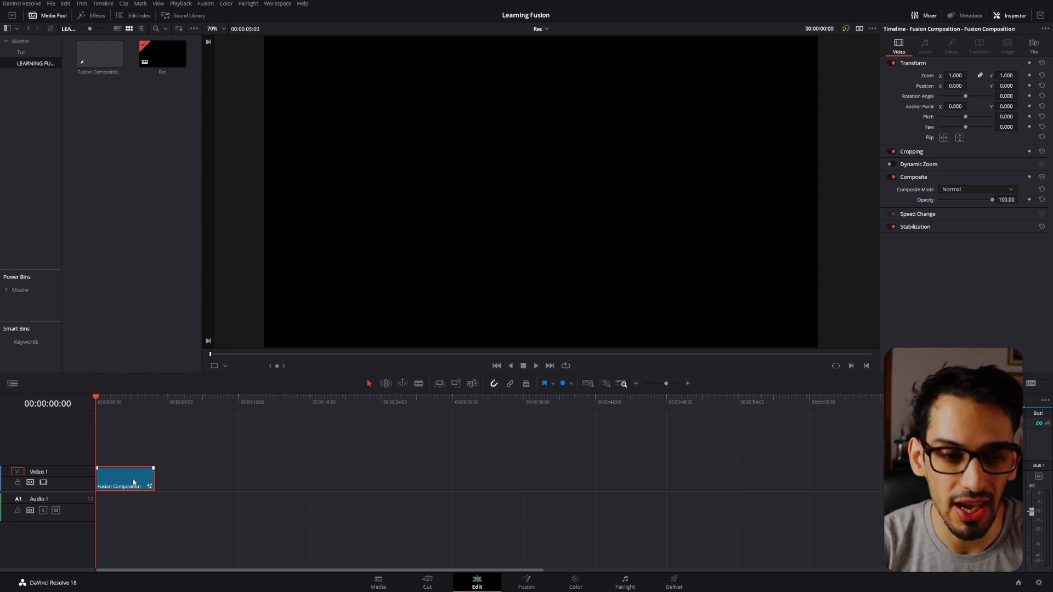
drag(138, 482, 114, 188)
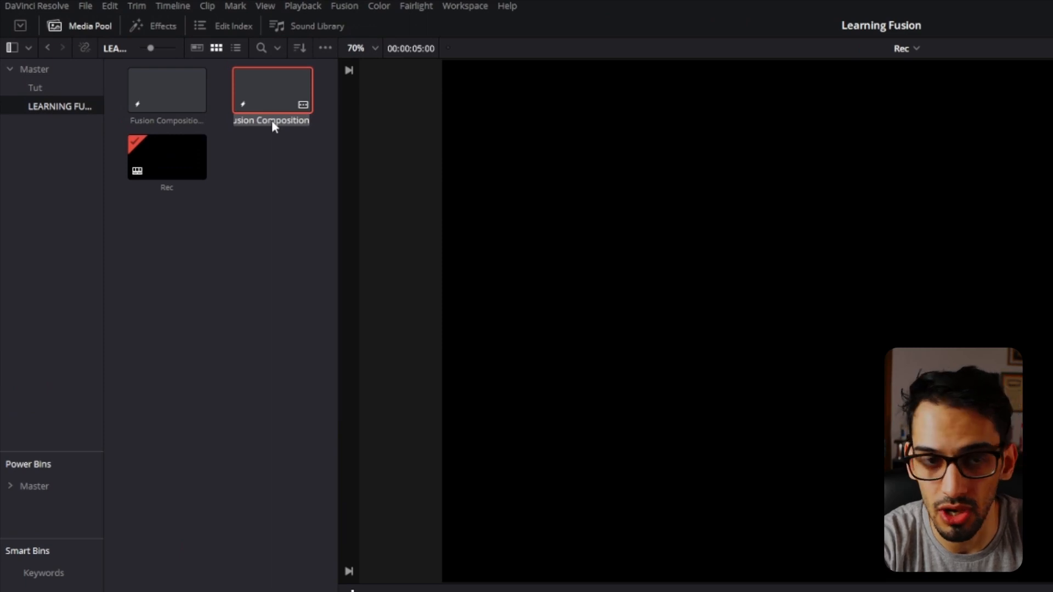
text(Tut)
text(ORIAL)
key(Return)
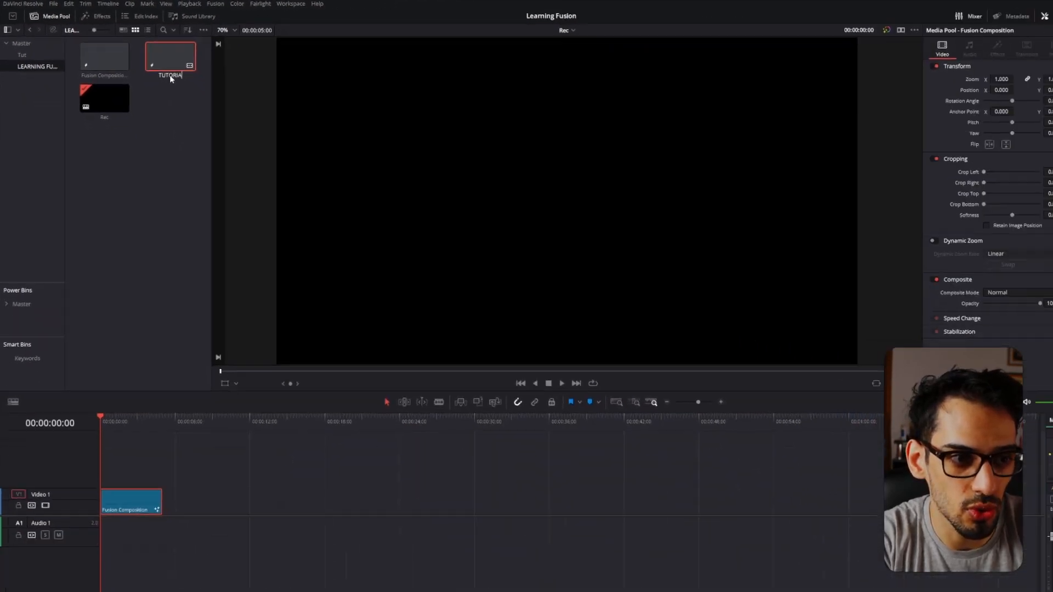
click(160, 84)
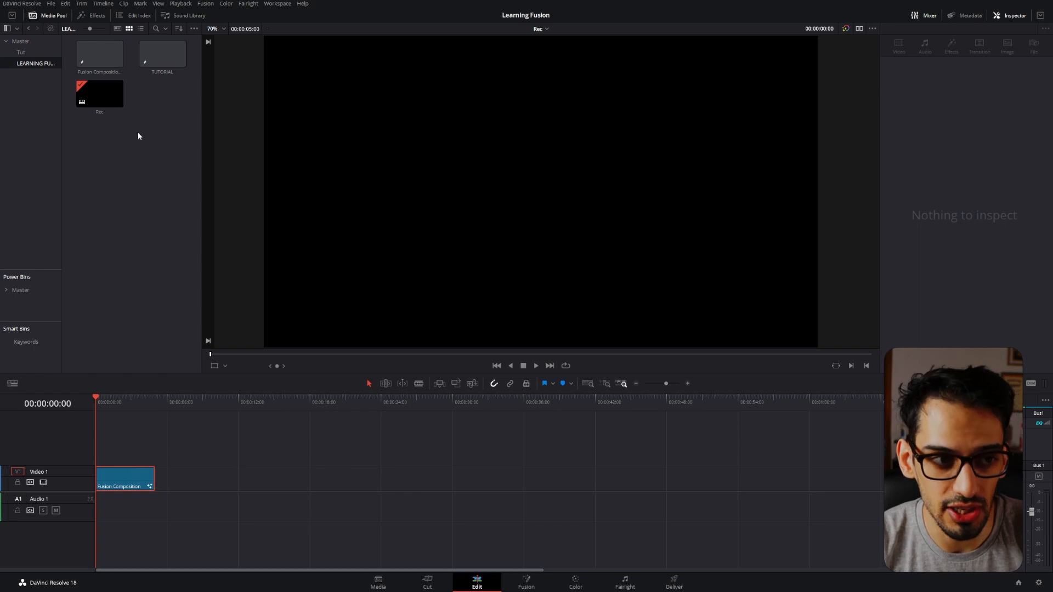
Replace the timeline's Fusion Composition clip with TUTORIAL and open it on the Fusion page.
click(130, 471)
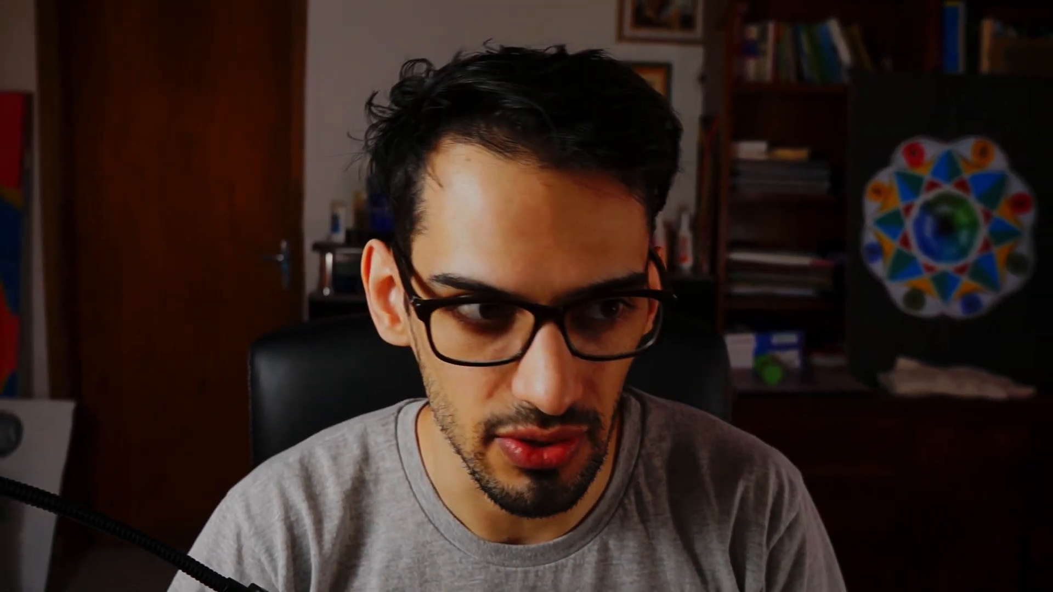
drag(163, 53, 114, 477)
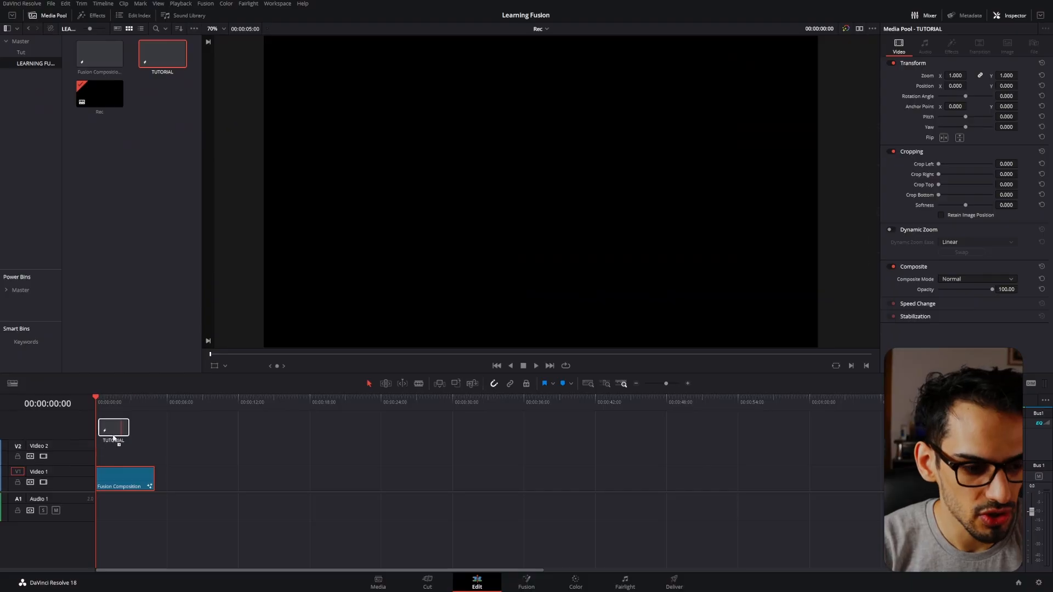
click(114, 477)
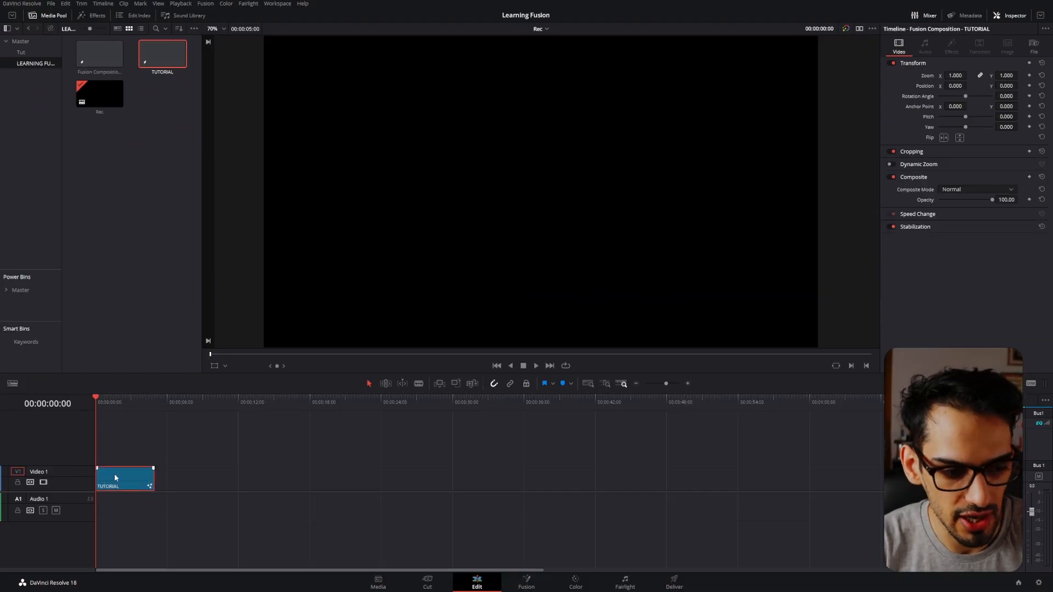
key(shift+5)
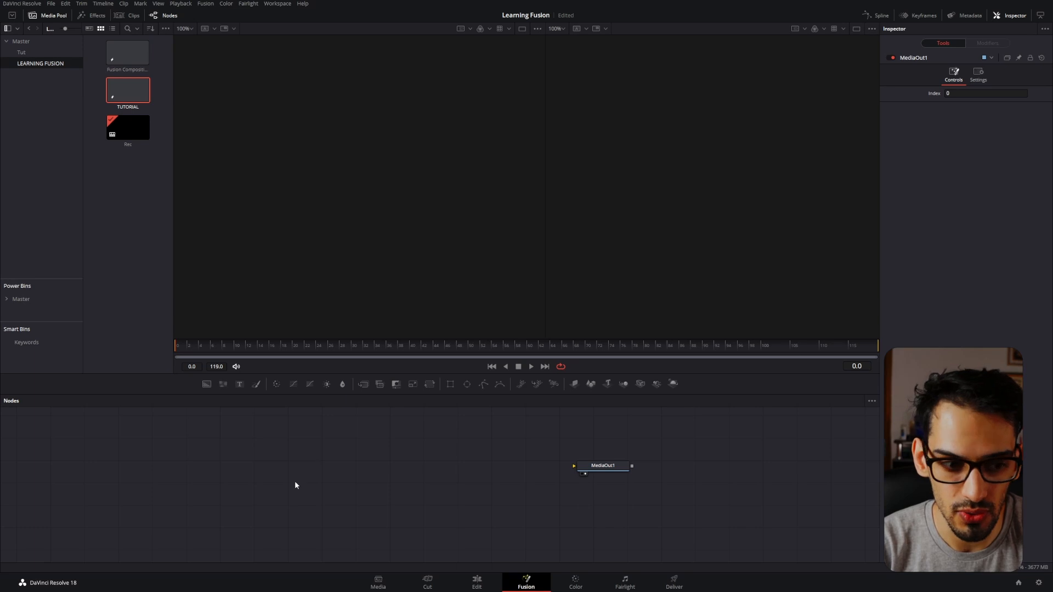
Add a Background node connected to MediaOut1 and set its alpha to 0.
drag(204, 385, 585, 467)
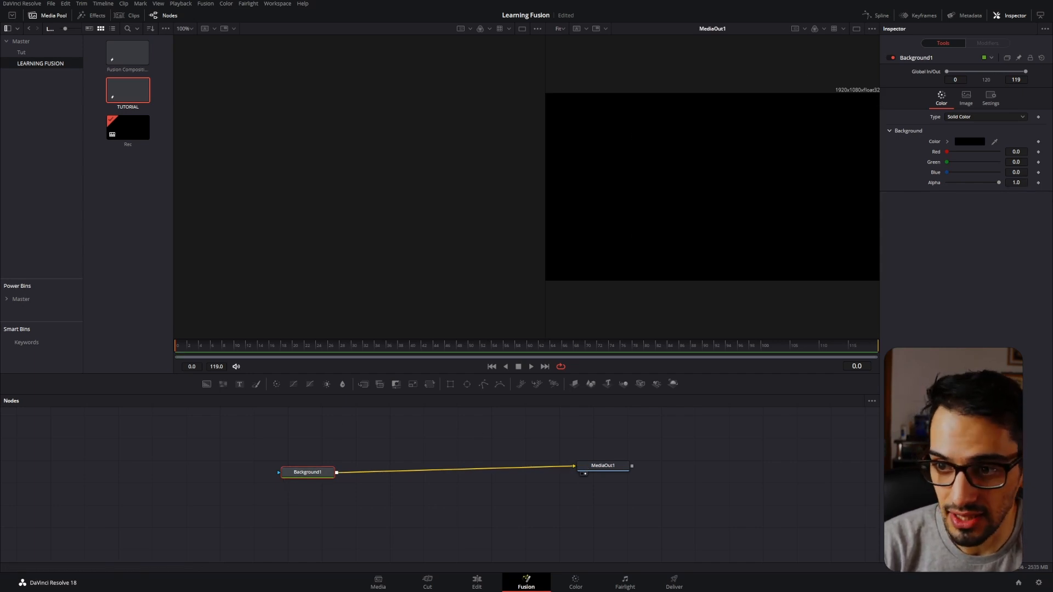
drag(998, 182, 946, 182)
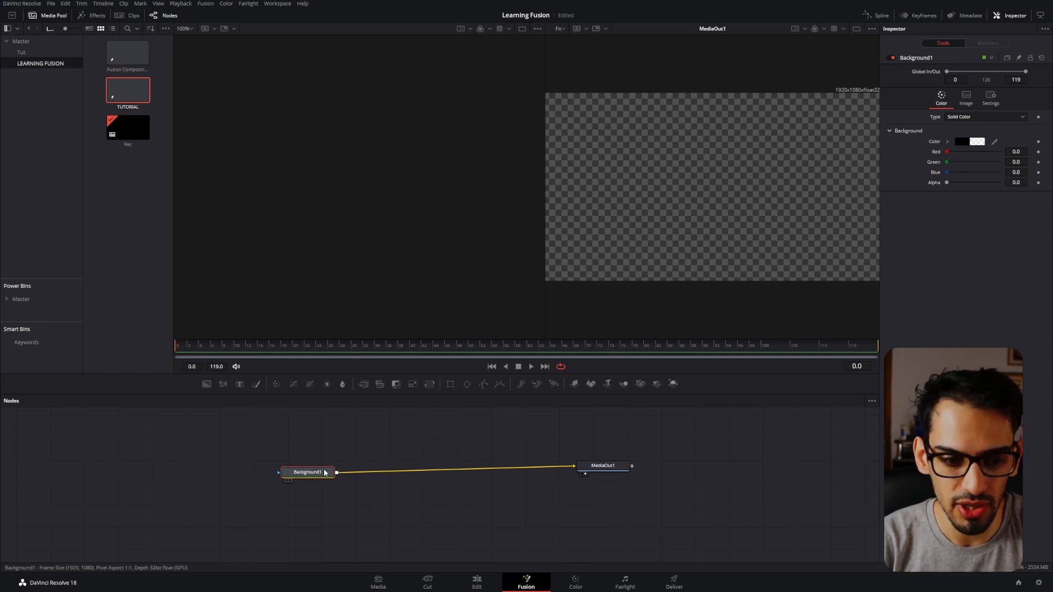
Show Background1 in the first viewer, and switch to a single viewer displaying the MediaOut1 output.
key(1)
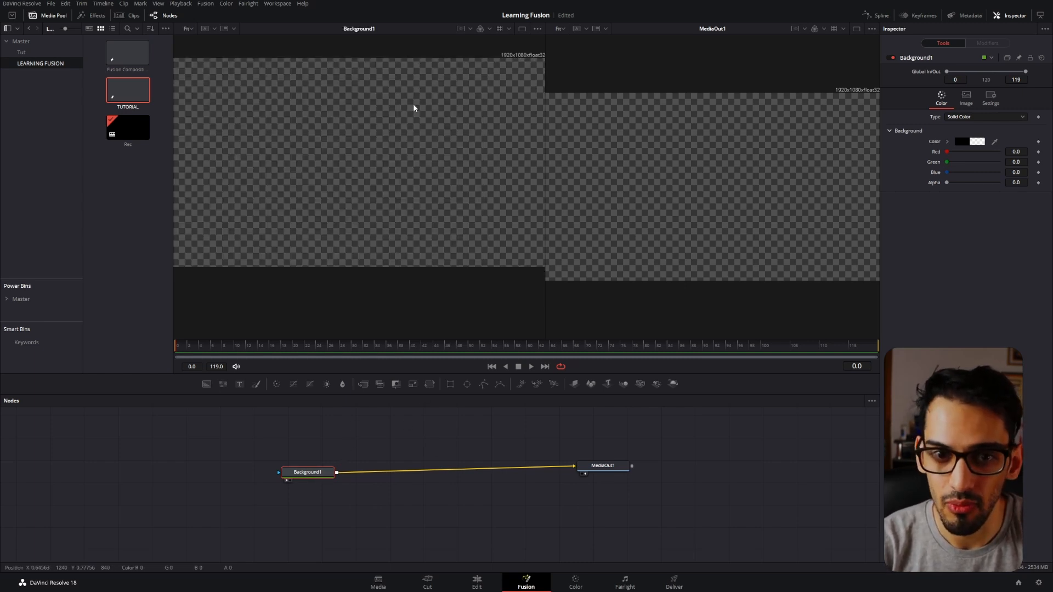
scroll(412, 104, down, 1)
scroll(770, 152, down, 1)
scroll(739, 162, up, 1)
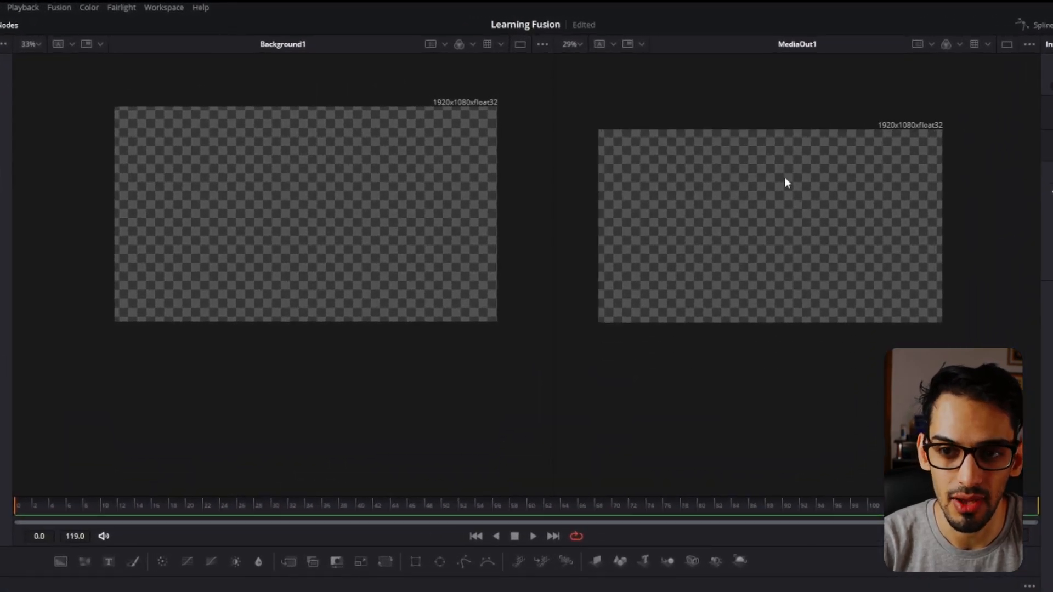
click(1006, 44)
scroll(505, 228, up, 2)
scroll(506, 227, down, 1)
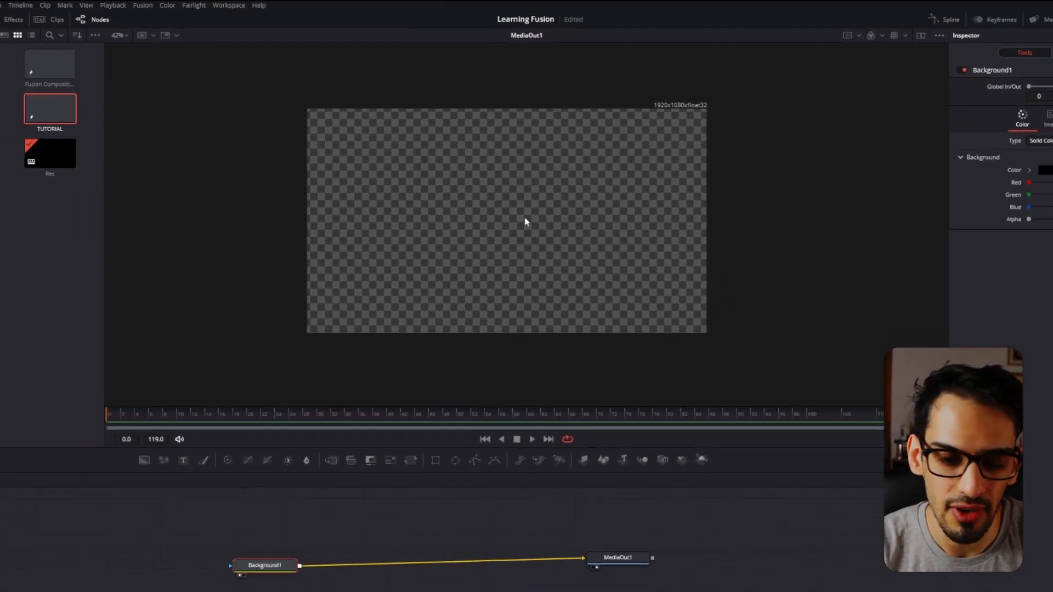
Examine the MediaOut1 controls and the Background1 node's color picker, image resolution and general settings.
click(617, 566)
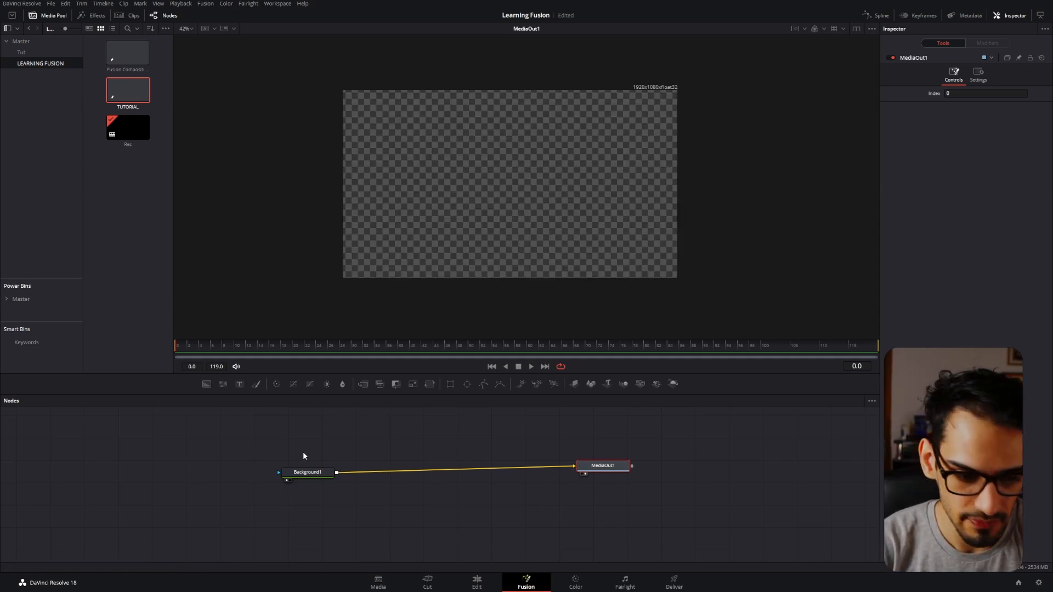
click(308, 473)
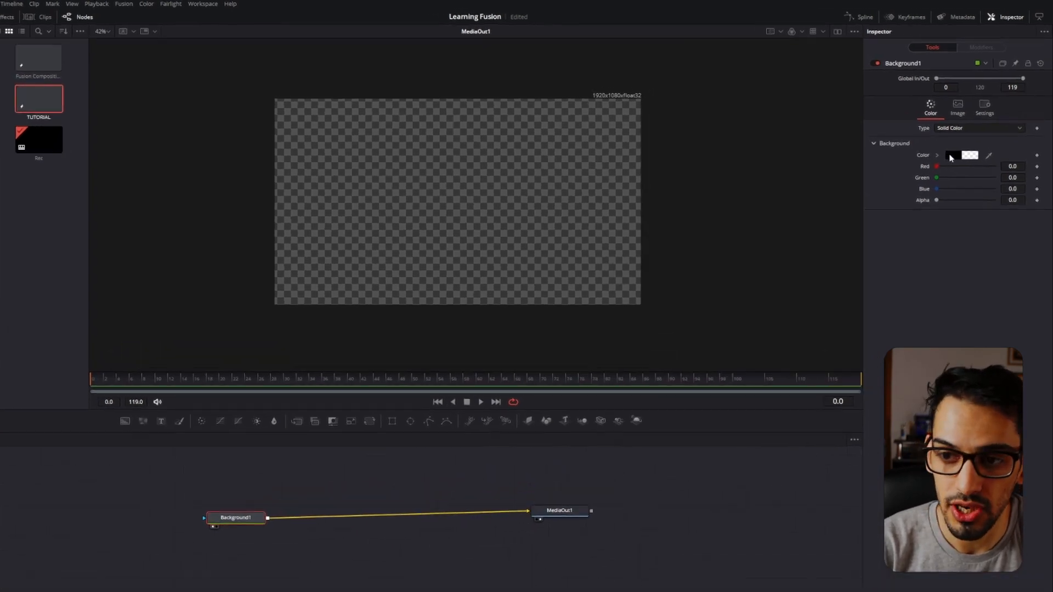
click(951, 155)
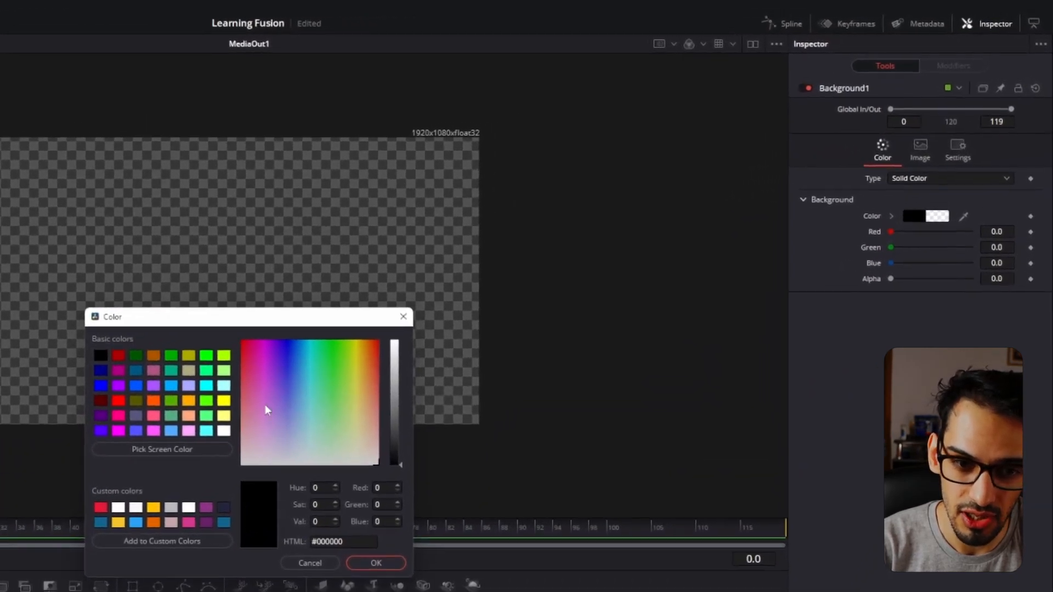
drag(285, 395, 202, 447)
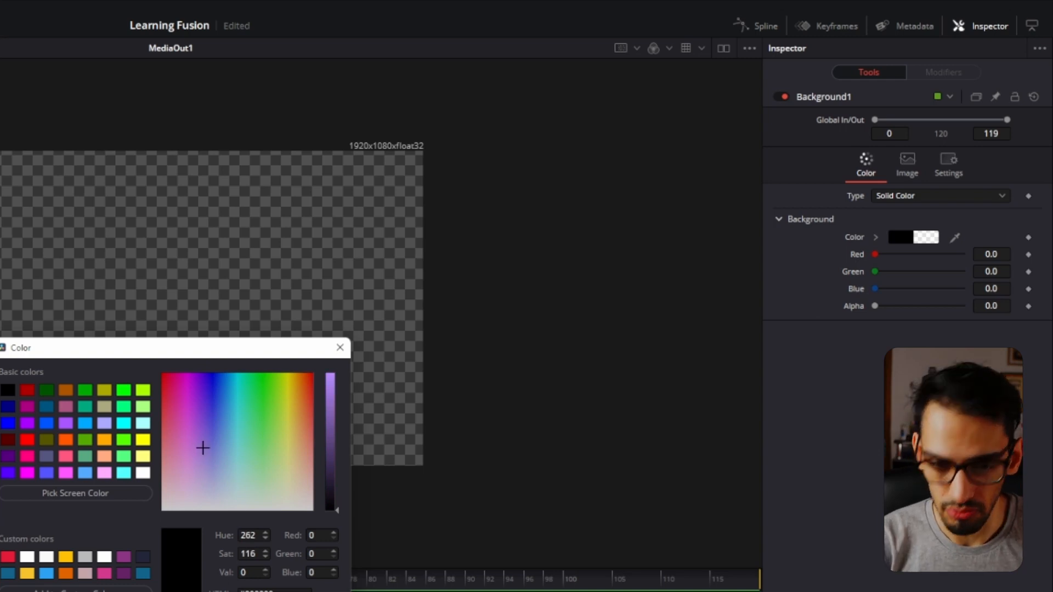
key(Escape)
click(906, 158)
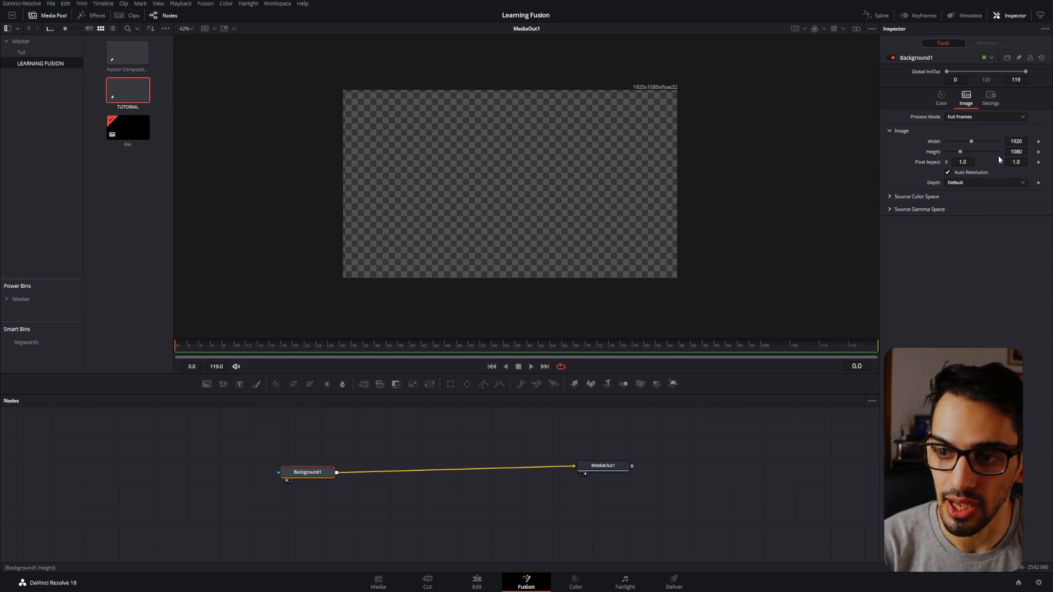
click(948, 173)
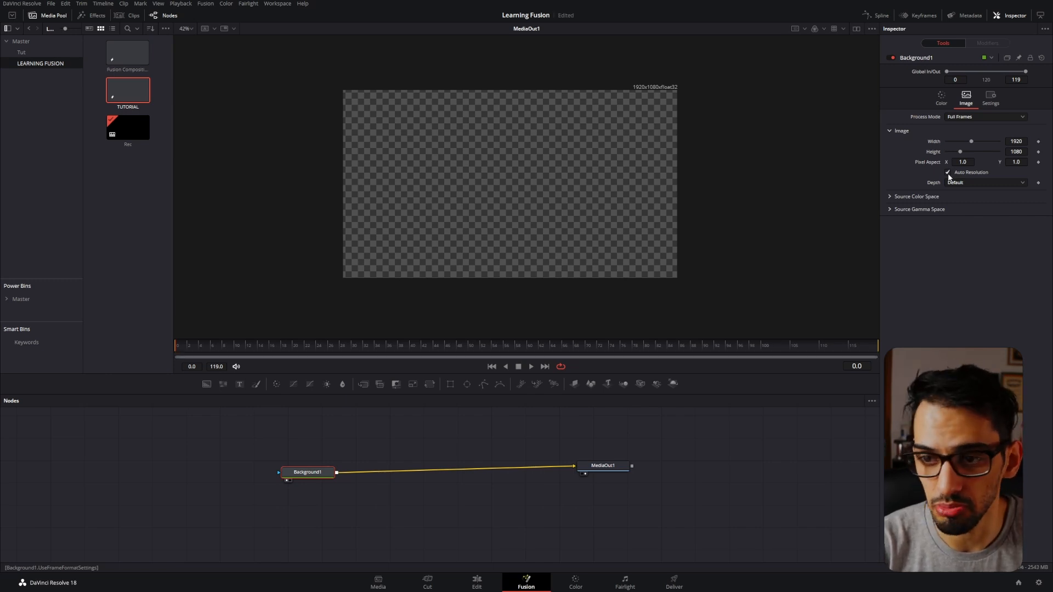
click(990, 97)
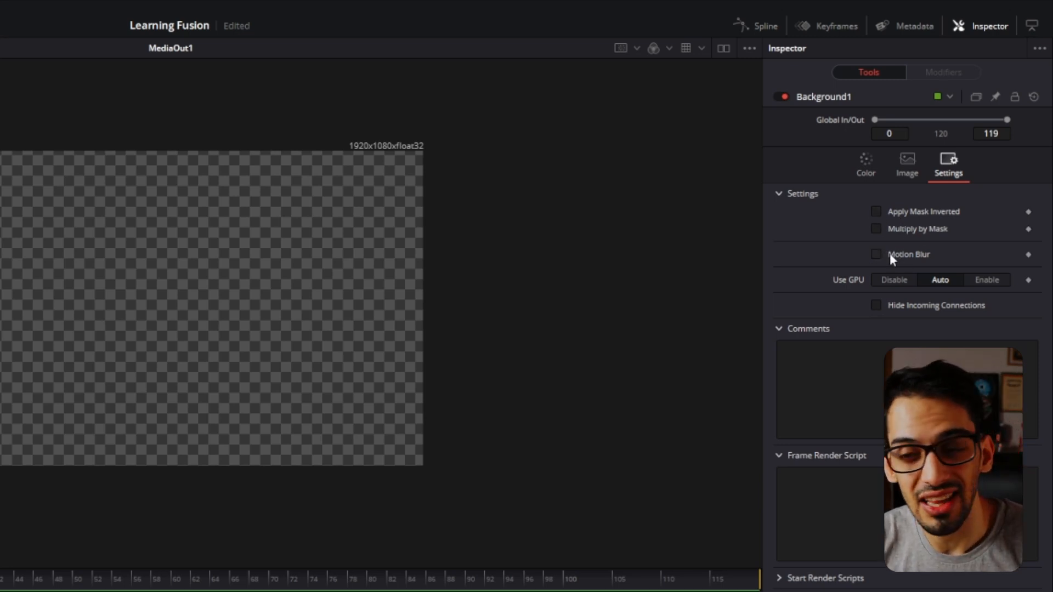
click(866, 163)
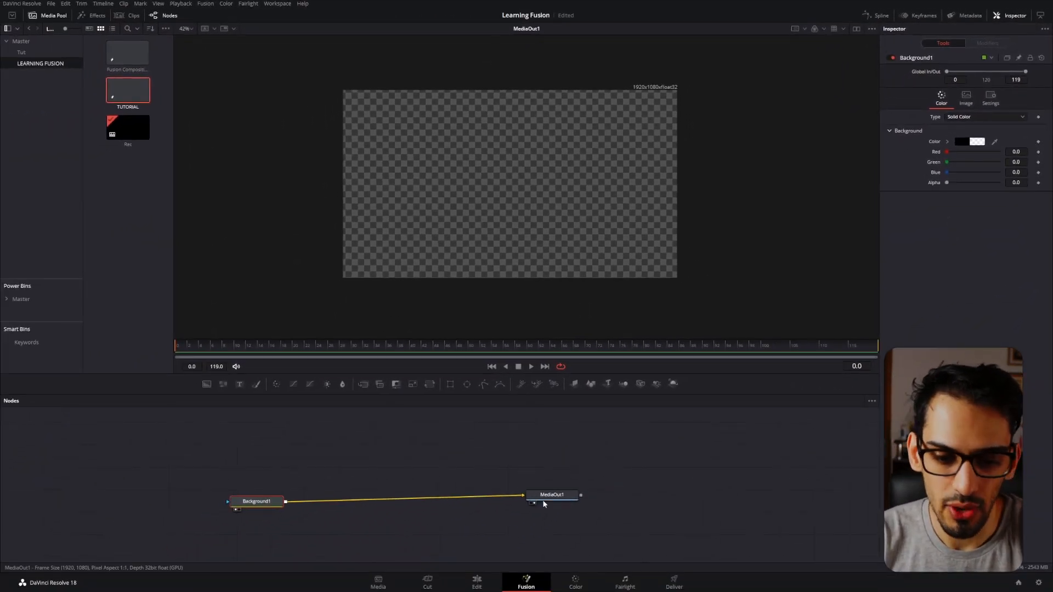
Add a Text+ node and merge it over Background1 ahead of MediaOut1.
click(573, 501)
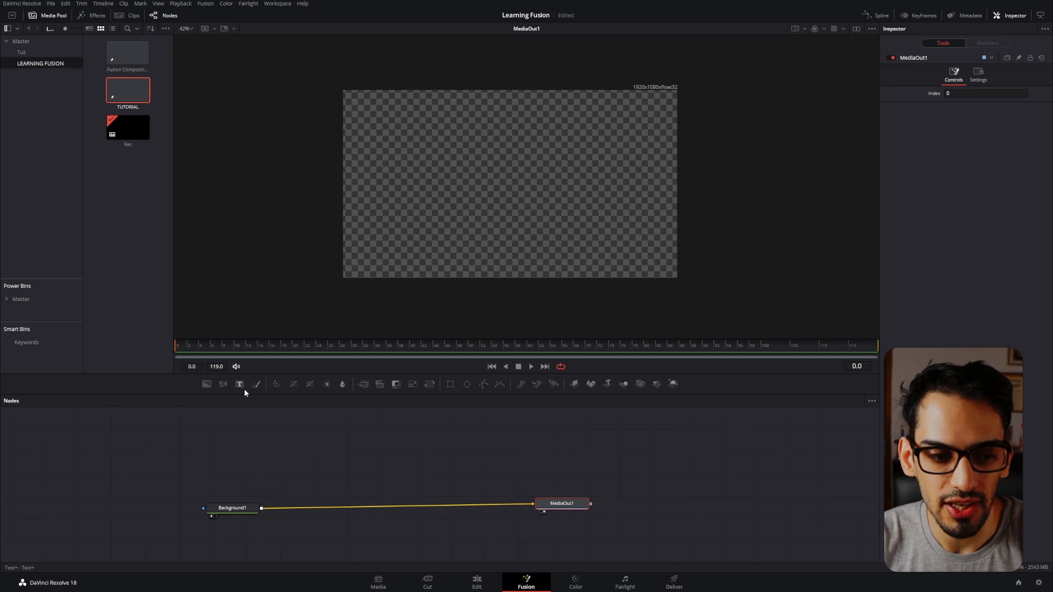
drag(241, 388, 294, 492)
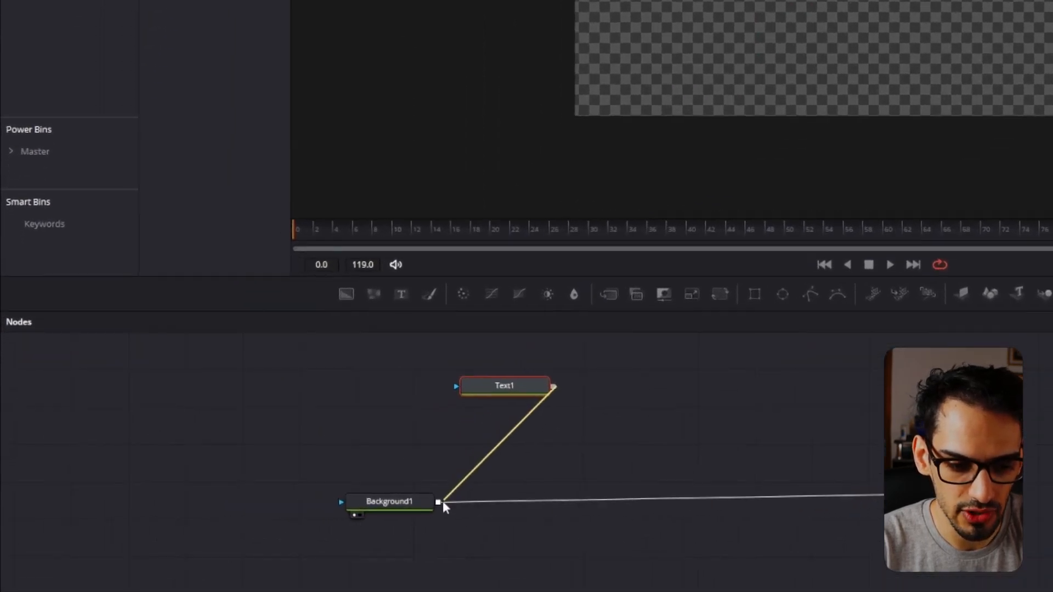
drag(442, 507, 439, 502)
click(520, 384)
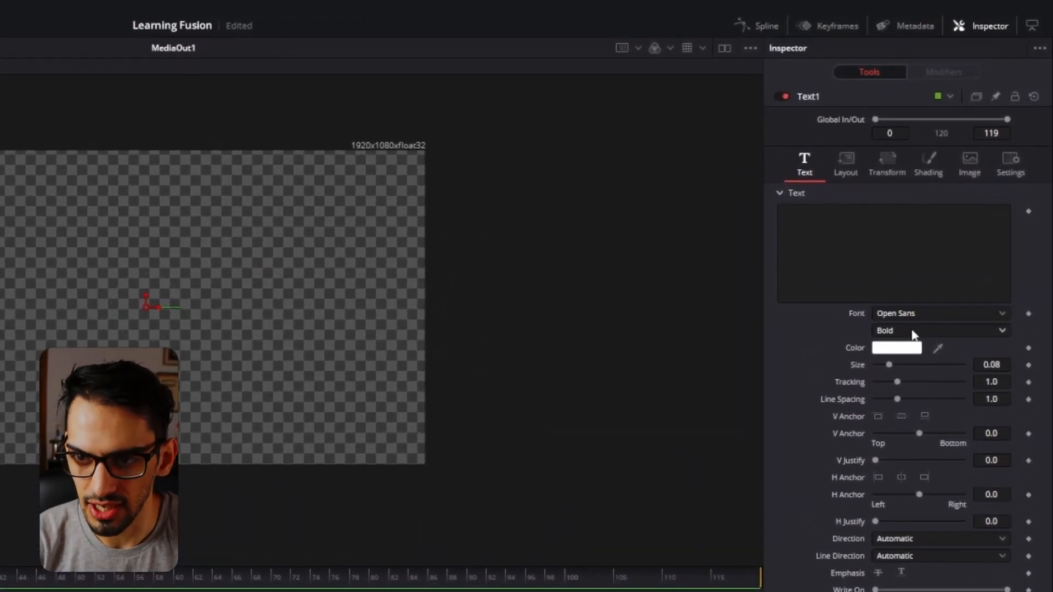
Enter "text" as the content of the Text1 node.
click(912, 238)
text(text)
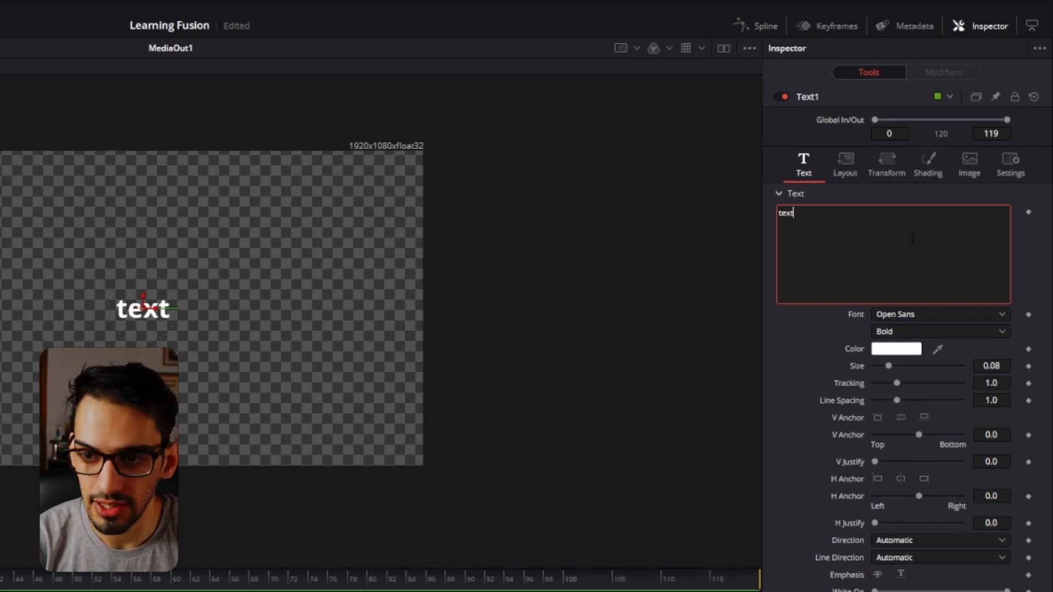
click(886, 323)
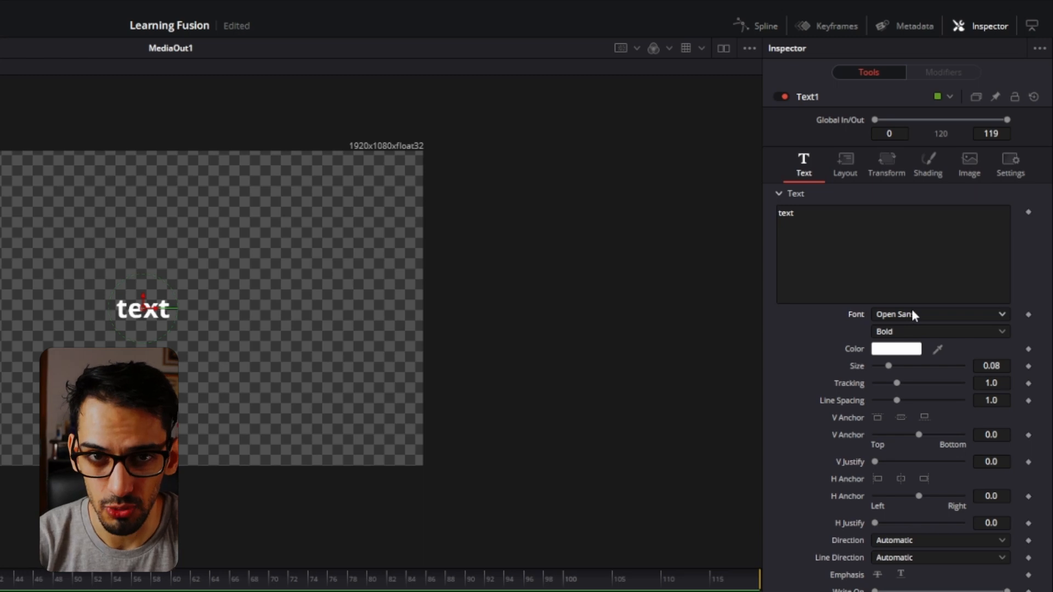
Shift the text horizontally to a layout center X of 0.586 and save the project.
click(845, 165)
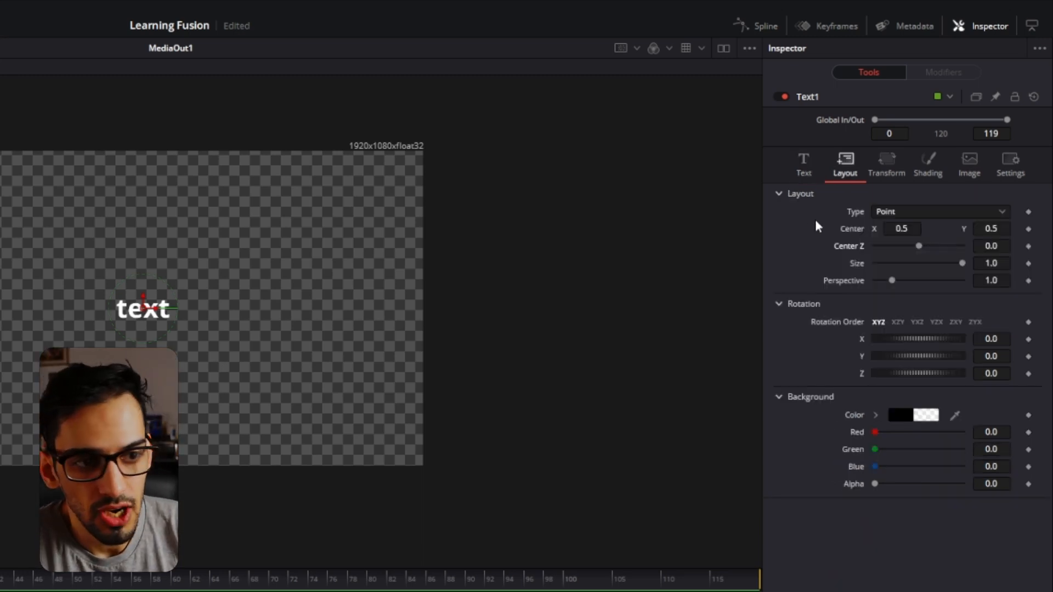
drag(914, 225, 847, 235)
drag(918, 246, 964, 263)
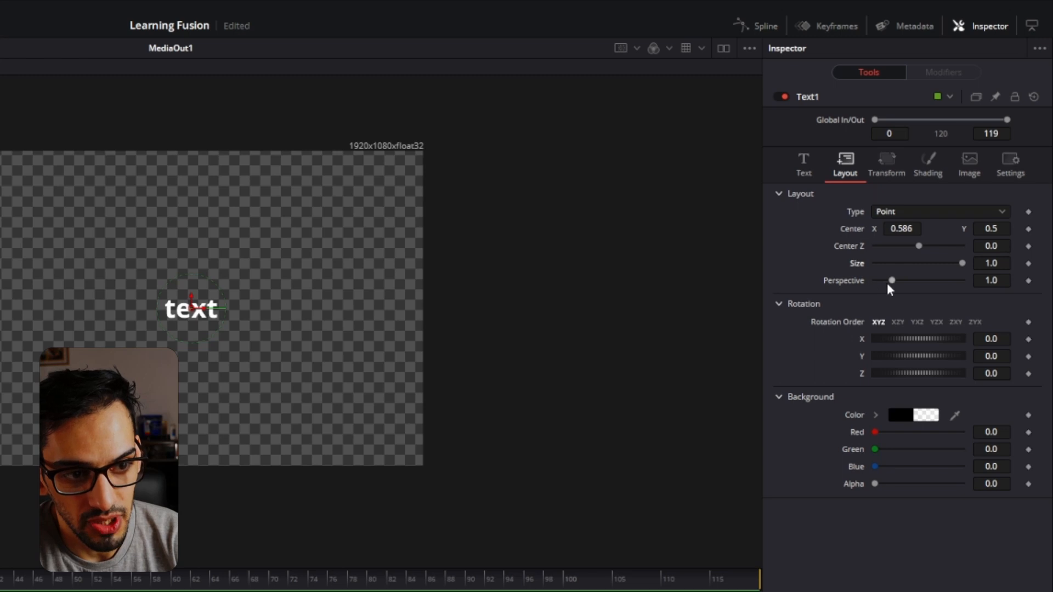
key(ctrl+s)
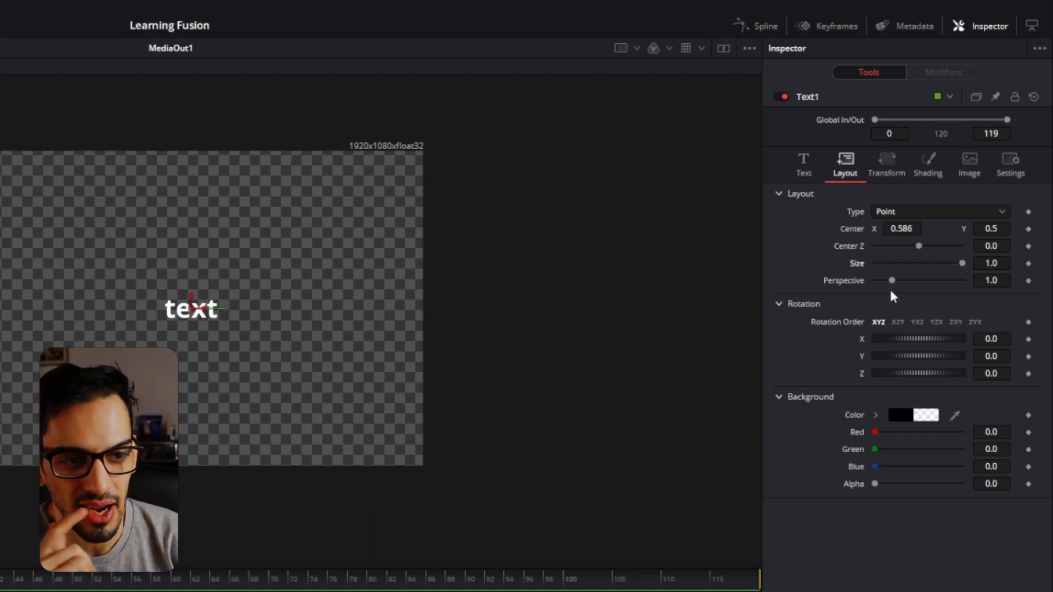
Try rotating the text about its X, Y and Z axes and reset the rotations.
drag(877, 339, 961, 367)
double_click(829, 373)
double_click(850, 356)
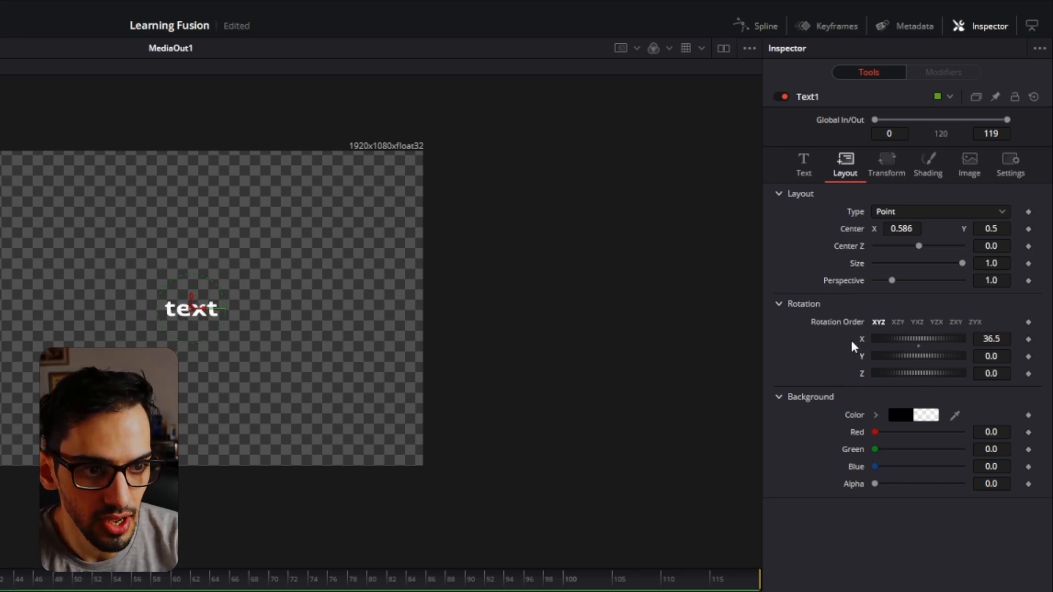
double_click(854, 345)
Try a red background in the text's layout settings, return red to 0 and collapse the background settings.
drag(875, 431, 979, 426)
drag(890, 415, 832, 440)
drag(970, 401, 967, 401)
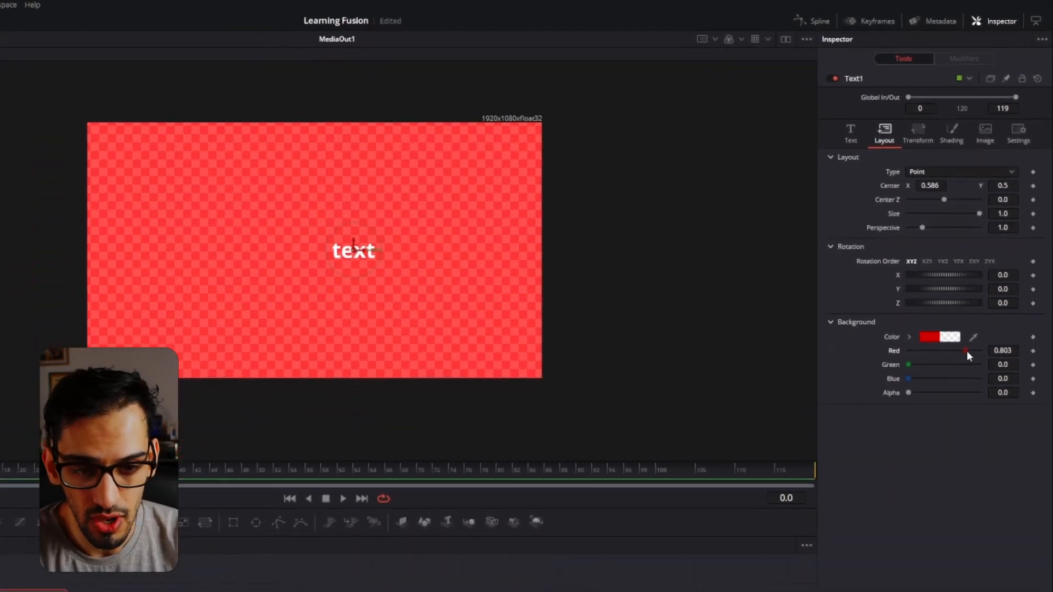
drag(977, 351, 881, 358)
click(835, 328)
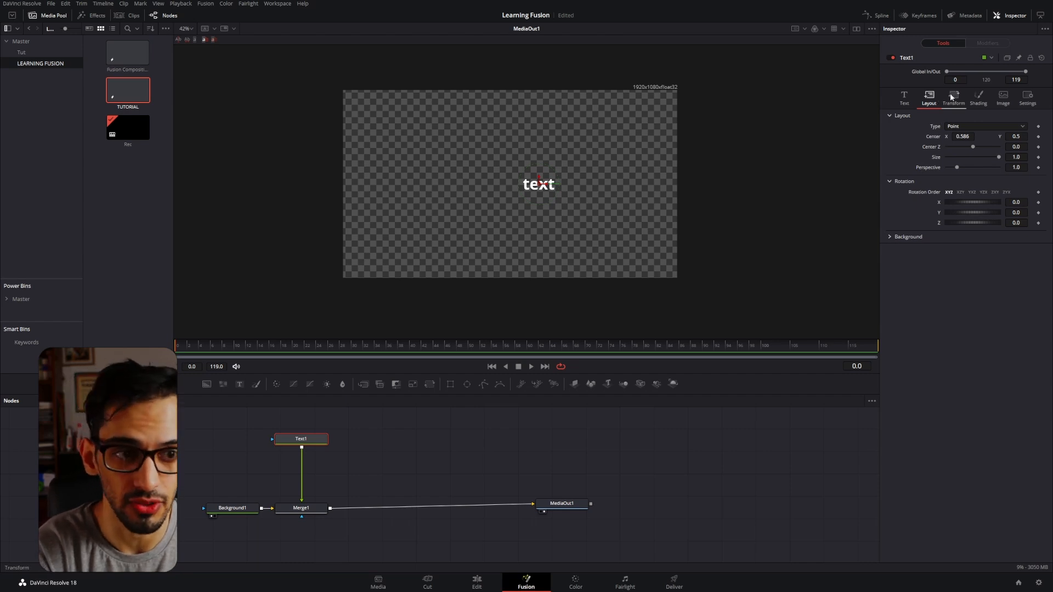
Enable the second shading element, Red Outline, on the text.
click(951, 96)
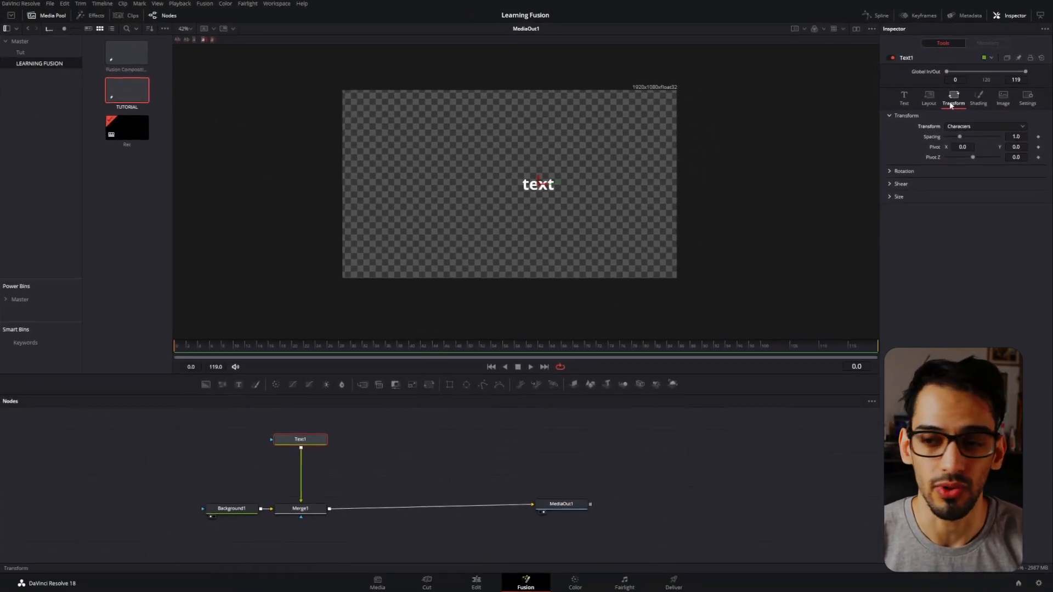
click(977, 99)
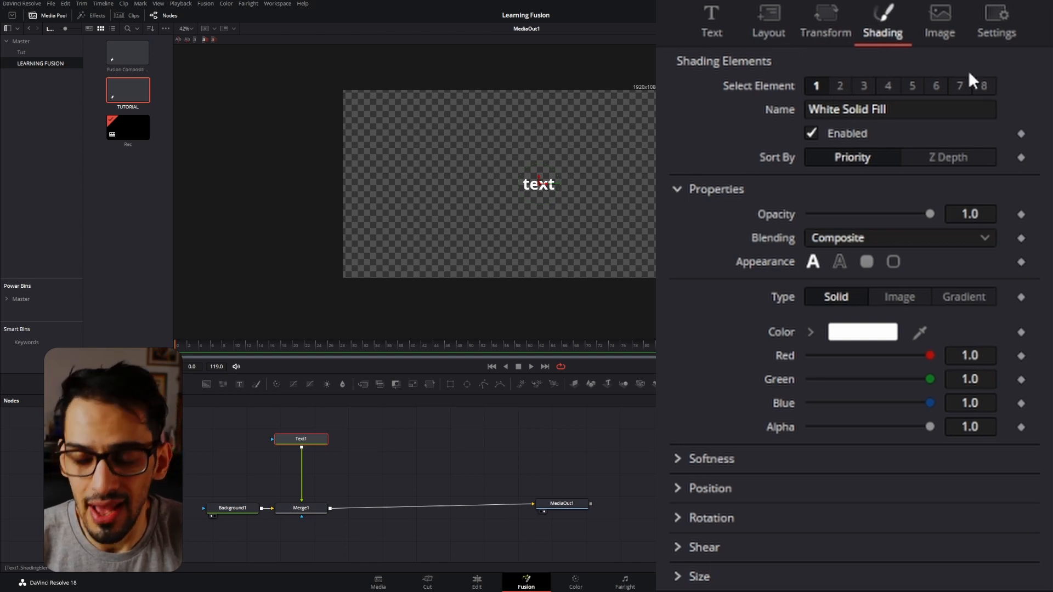
click(842, 88)
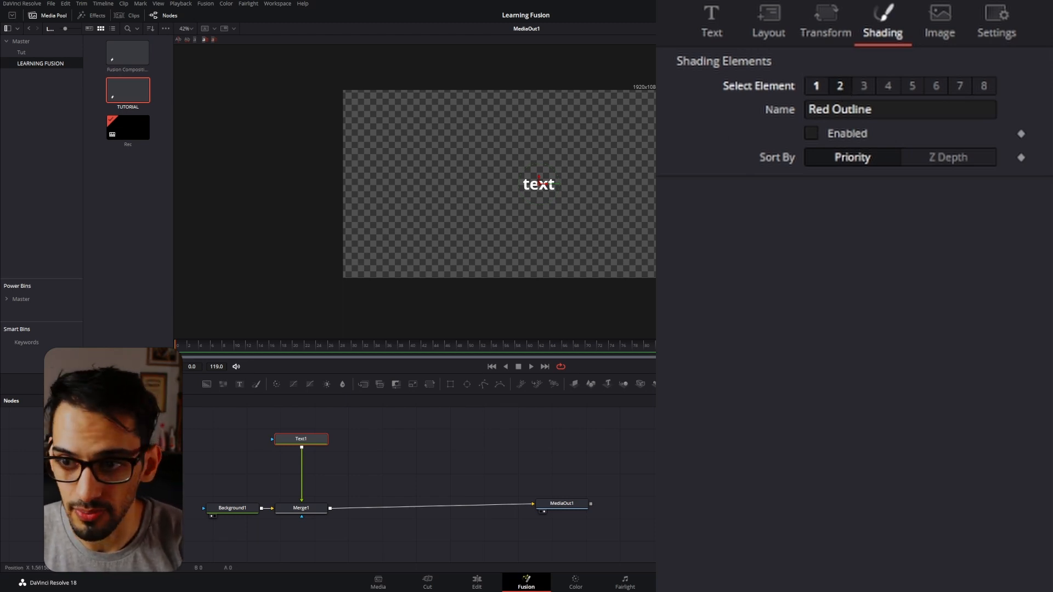
click(832, 136)
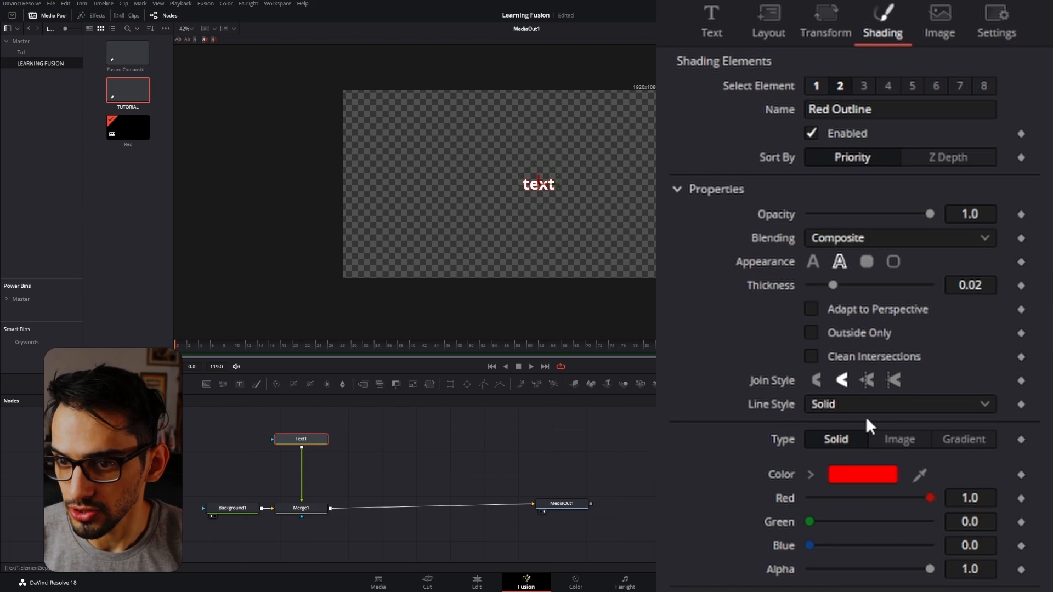
scroll(546, 192, up, 5)
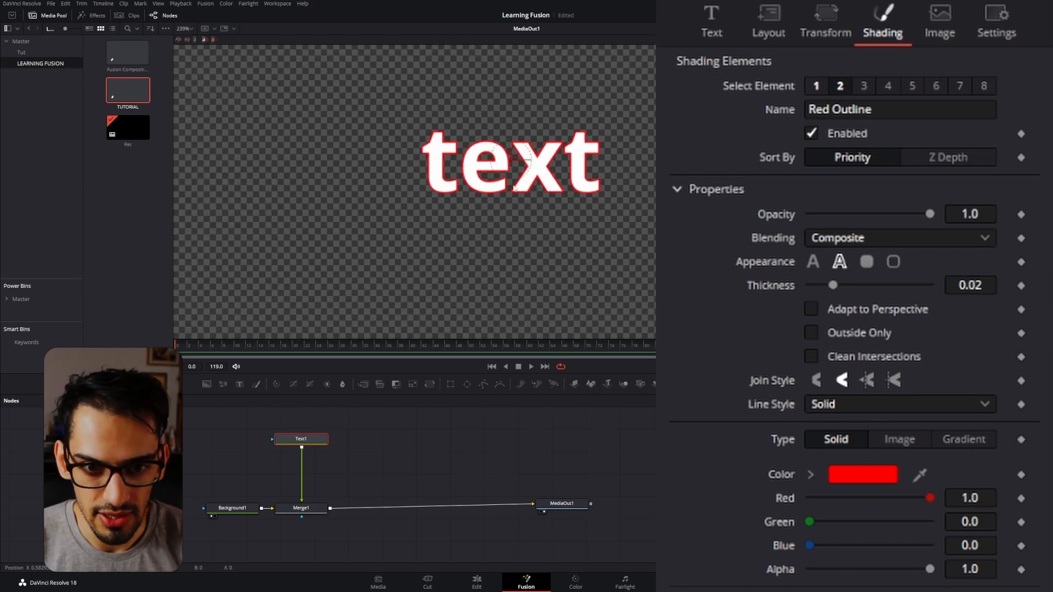
scroll(535, 180, down, 5)
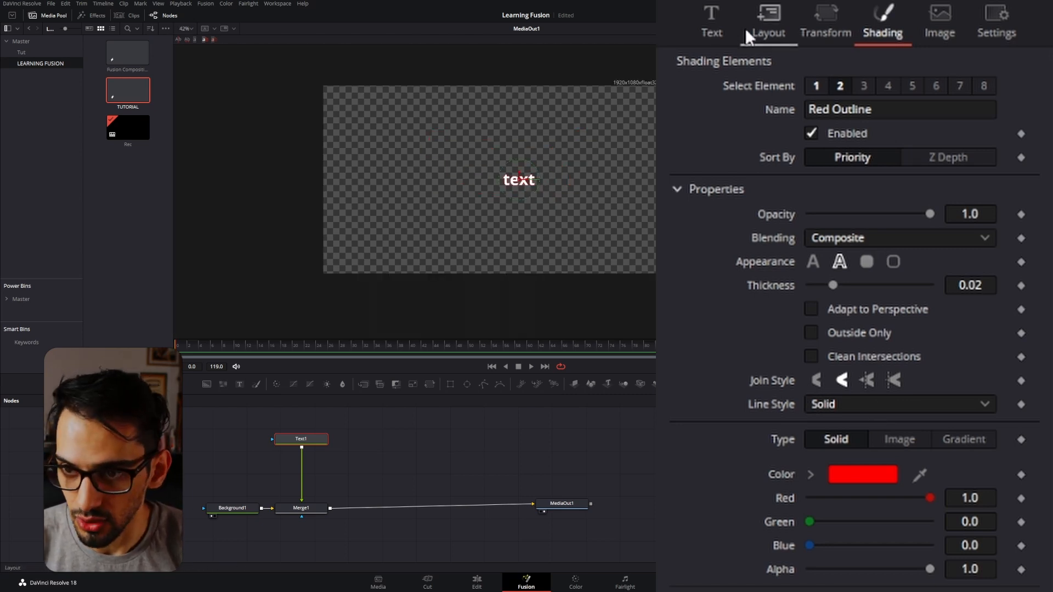
Reset the text's horizontal layout center to 0.5.
click(768, 33)
double_click(774, 104)
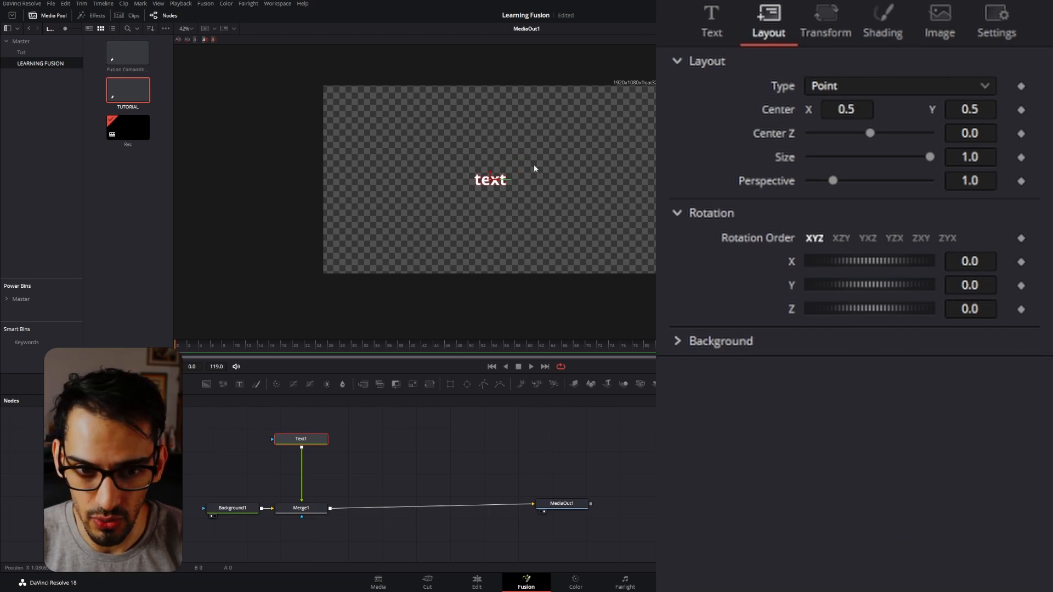
scroll(611, 172, up, 1)
drag(507, 203, 517, 200)
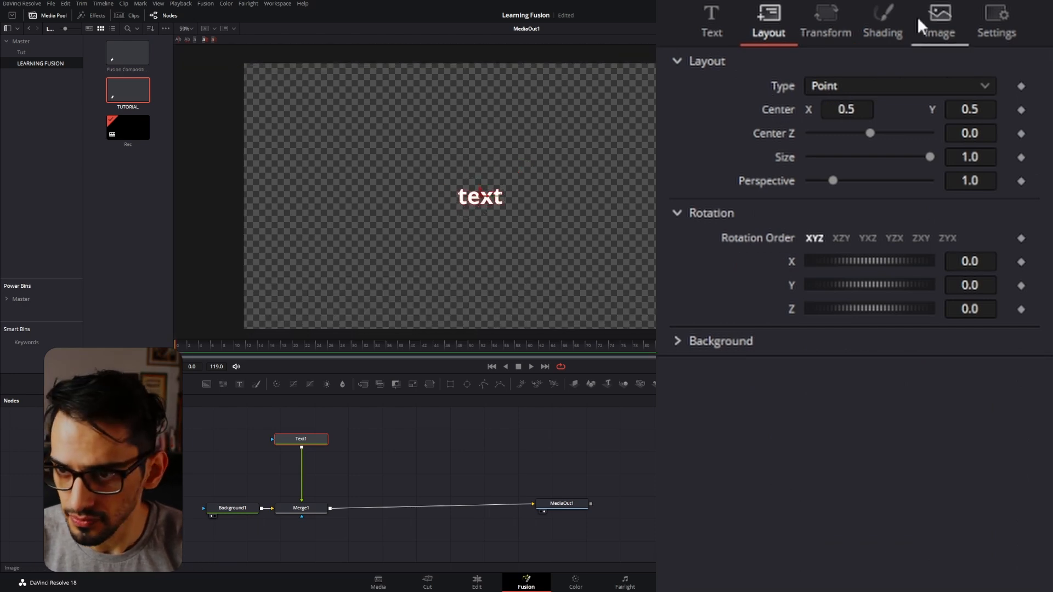
Try the text fill appearance on the Red Outline shading element.
click(882, 24)
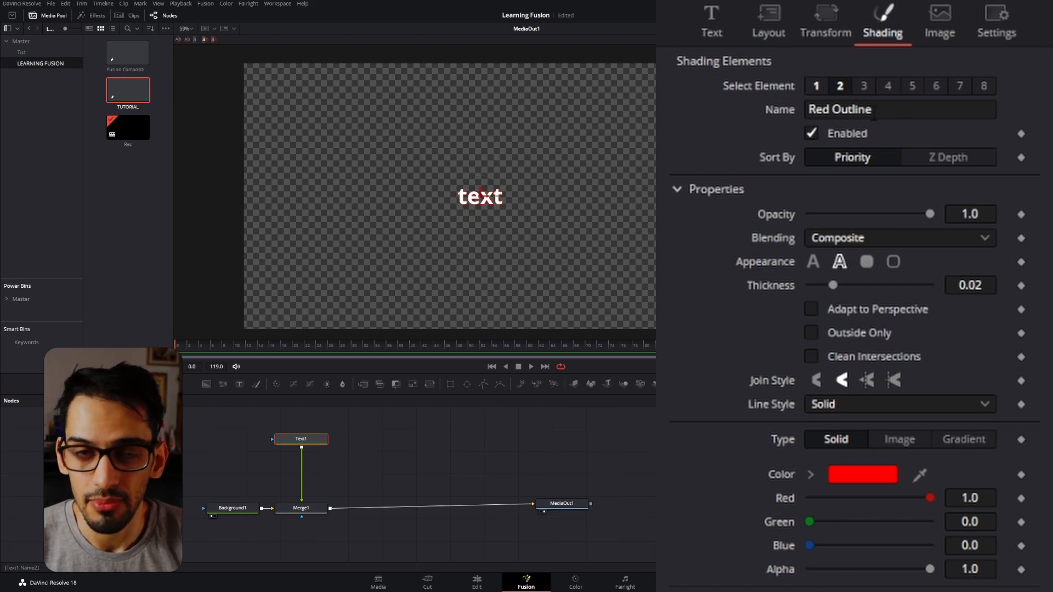
click(874, 112)
double_click(873, 111)
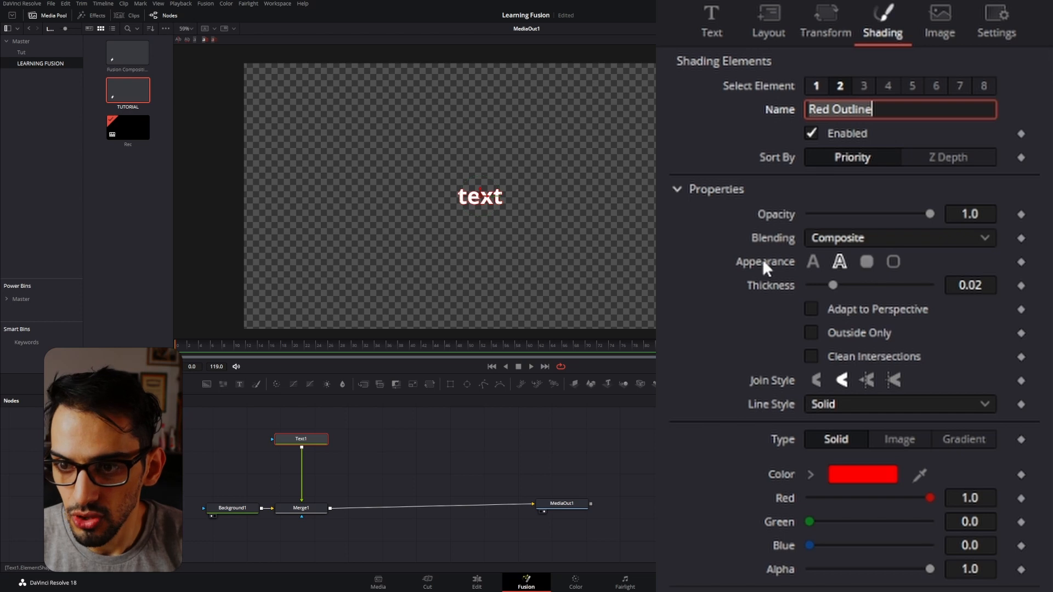
click(813, 262)
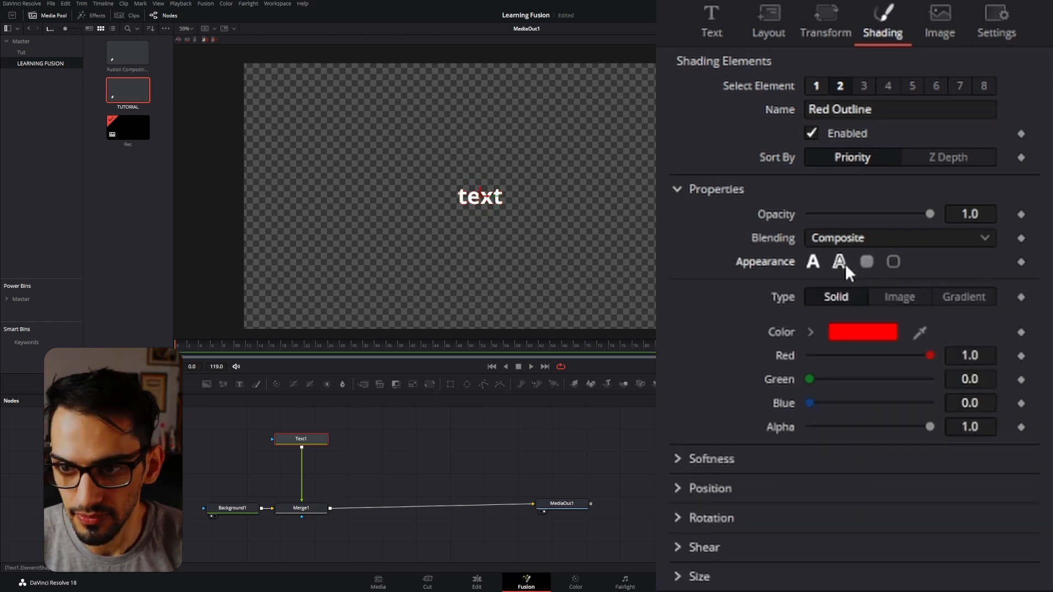
scroll(490, 187, up, 8)
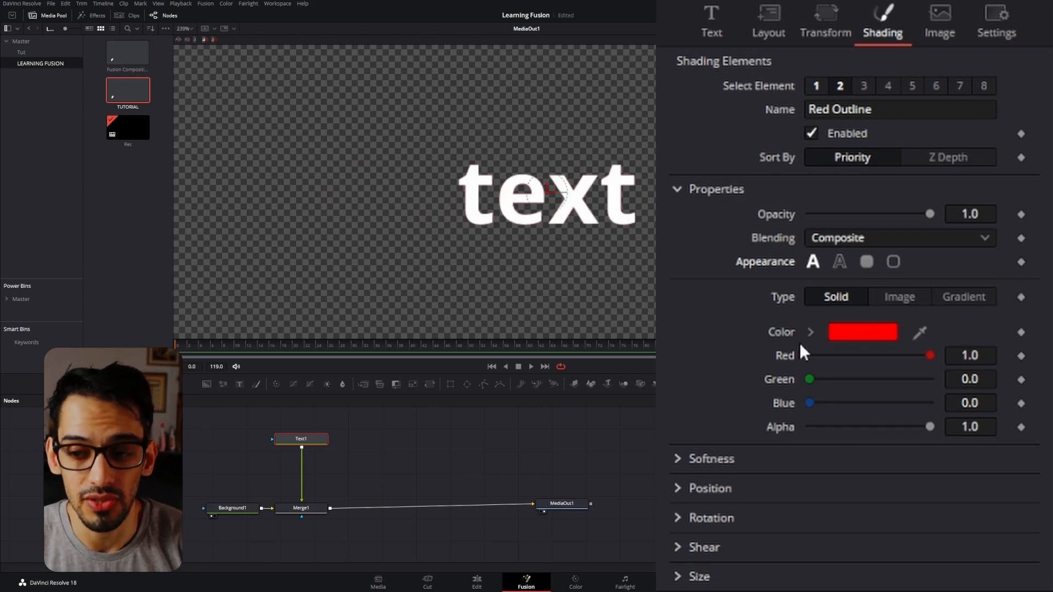
Try changing the Red Outline element's position priority and reset it to its default.
click(678, 489)
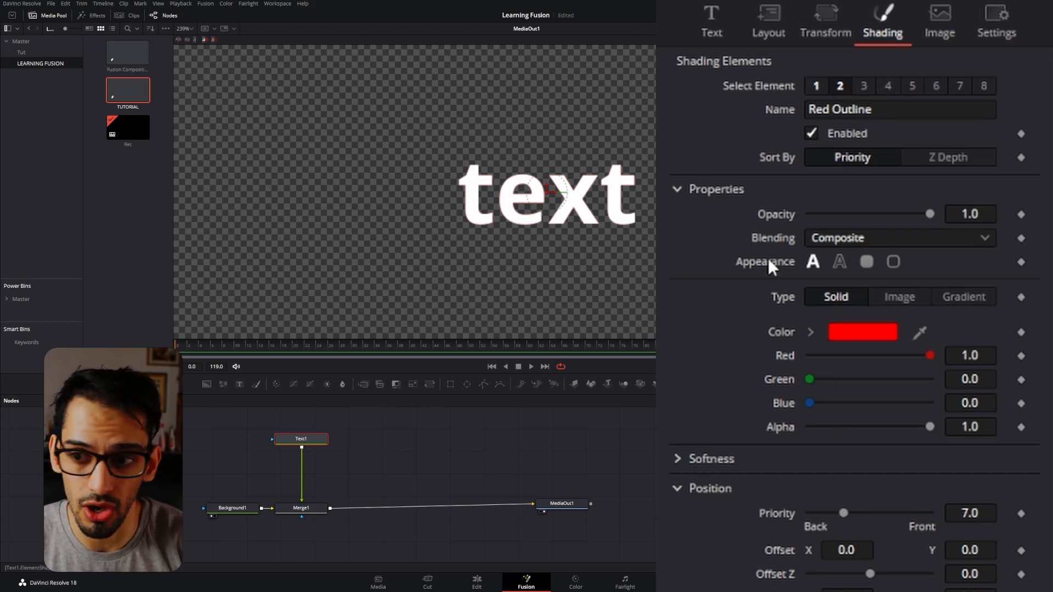
mouse_move(970, 512)
mouse_down()
mouse_move(1013, 512)
mouse_move(959, 512)
mouse_up()
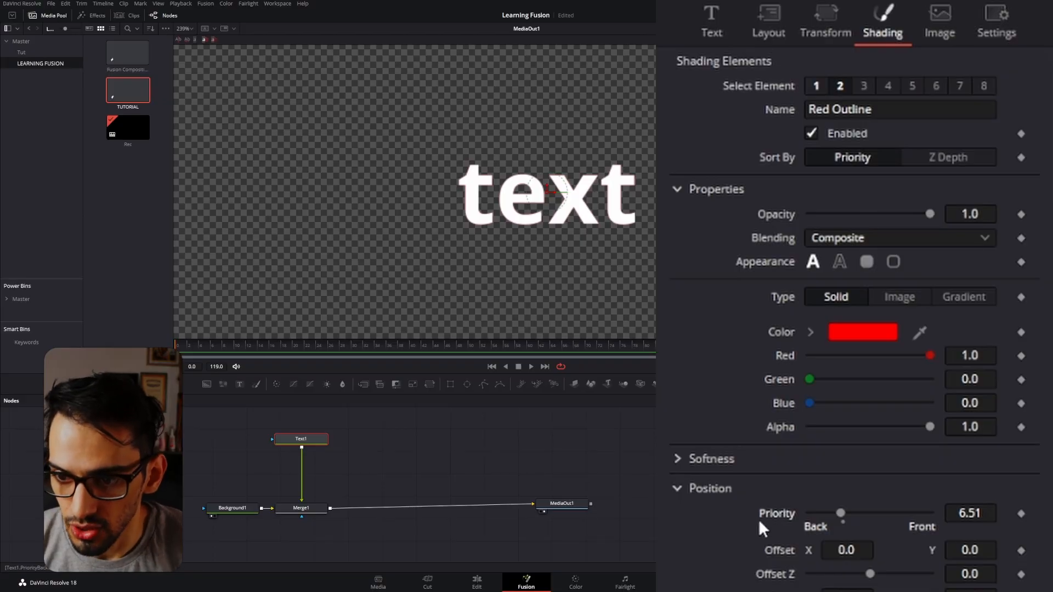
double_click(765, 514)
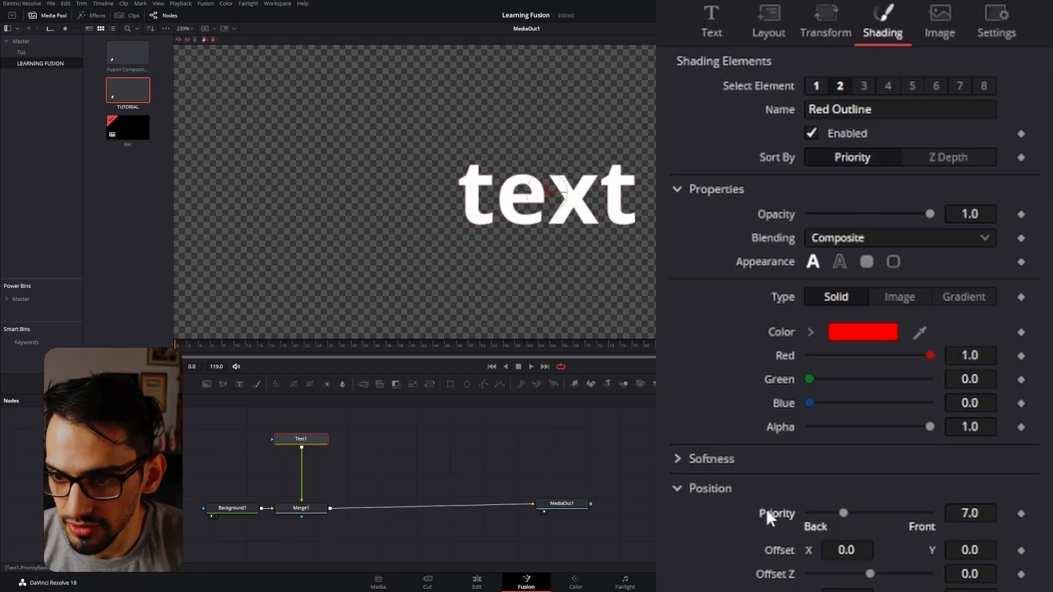
Try the border fill, switch the Red Outline element to the border outline appearance and set its level to Text.
click(863, 264)
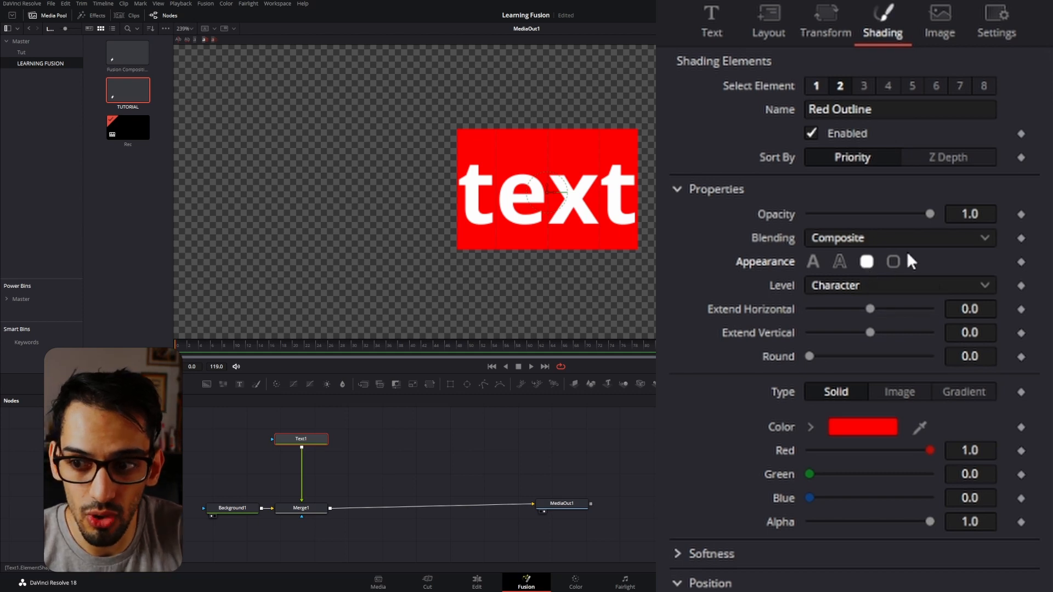
click(893, 260)
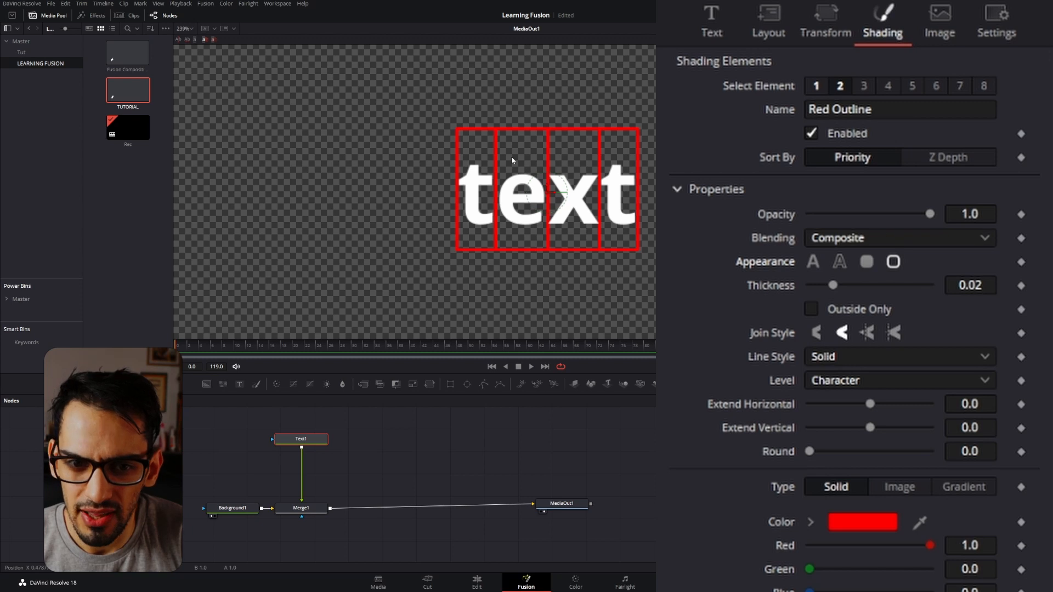
scroll(519, 190, down, 5)
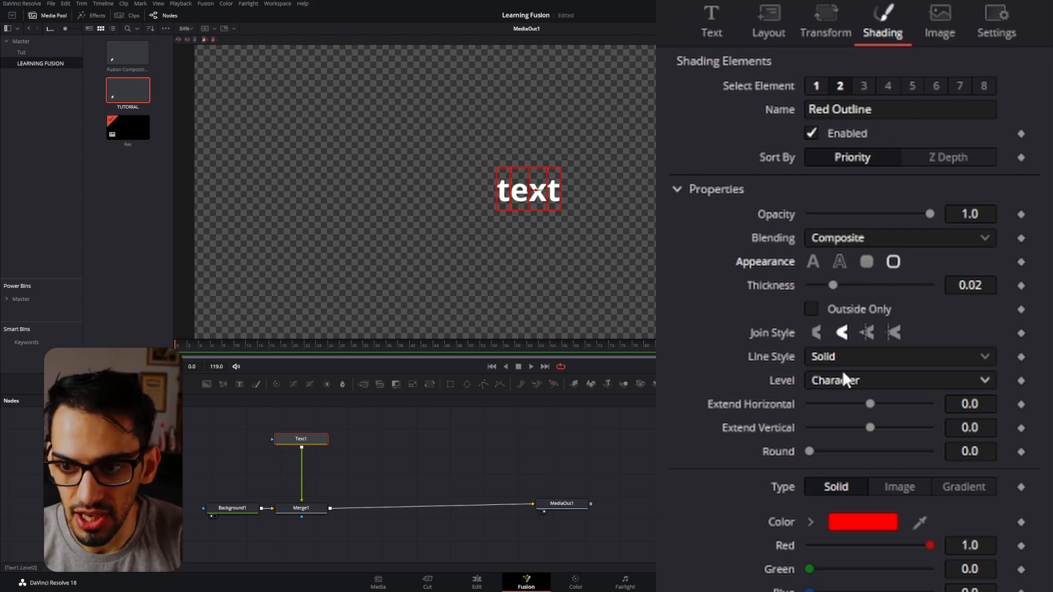
click(854, 382)
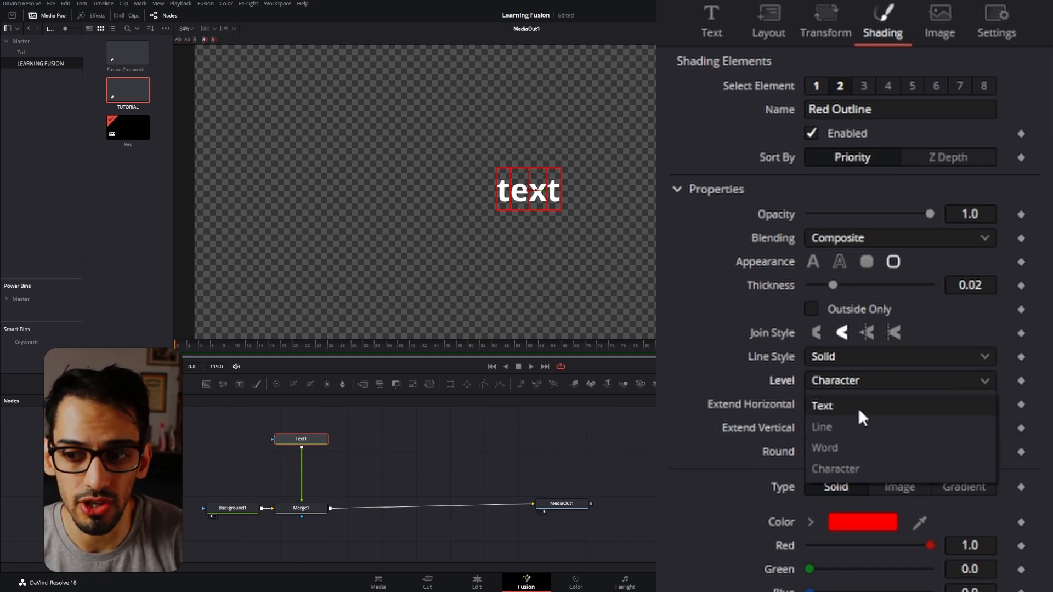
click(859, 410)
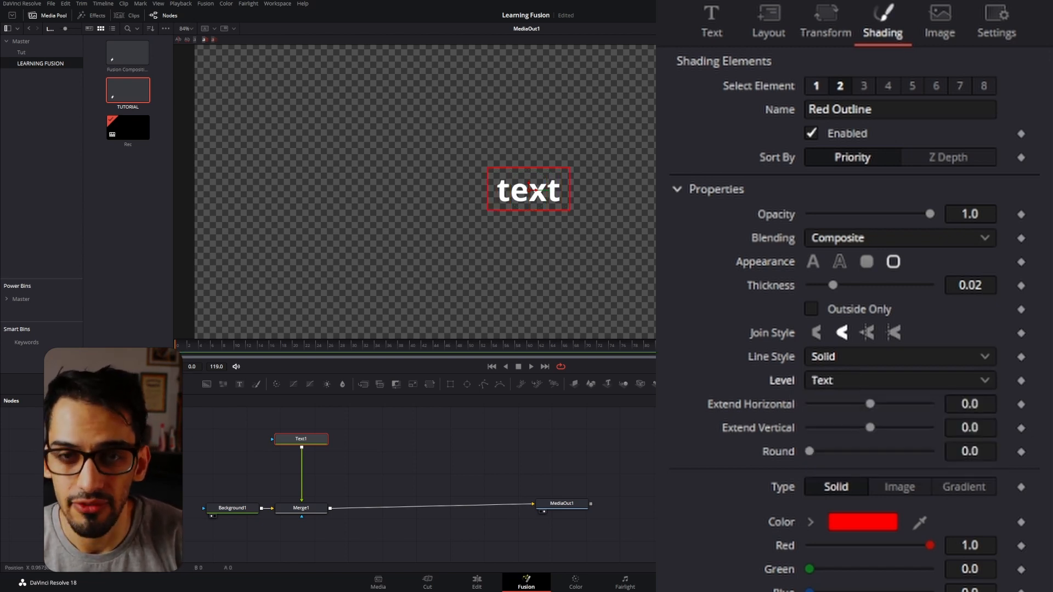
Add a second line reading "gfkf" to the text content.
click(708, 30)
click(748, 113)
key(Return)
text(gfkf)
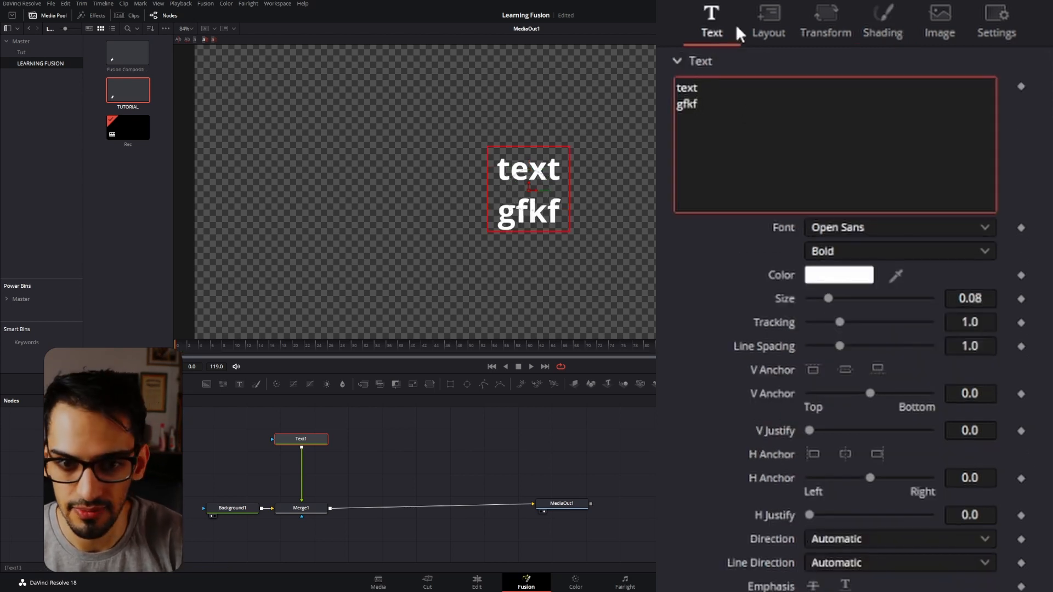
Set the level of the Red Outline element's border to Line.
click(869, 36)
click(837, 373)
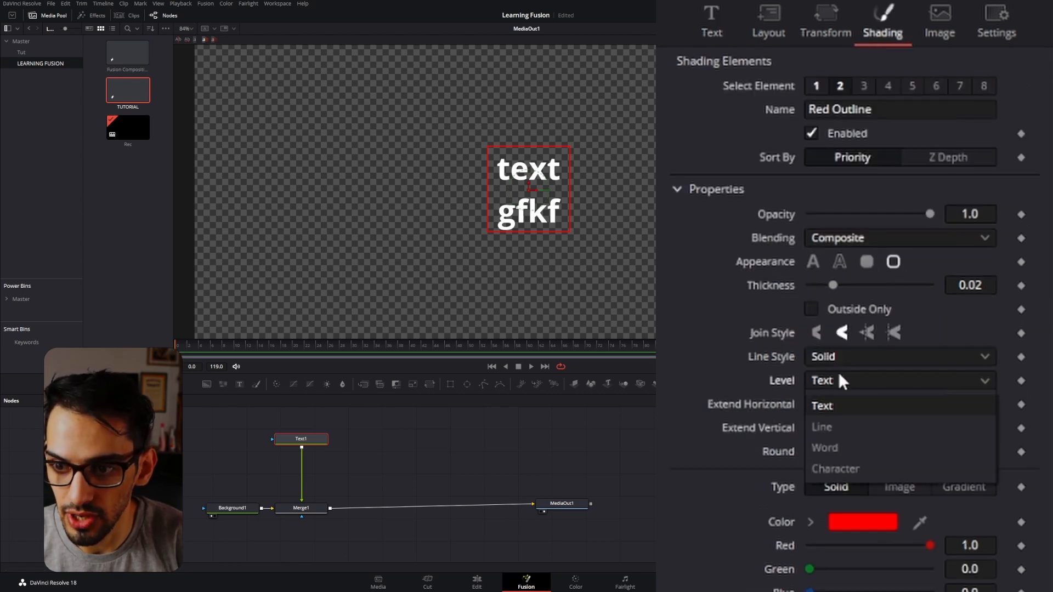
click(834, 421)
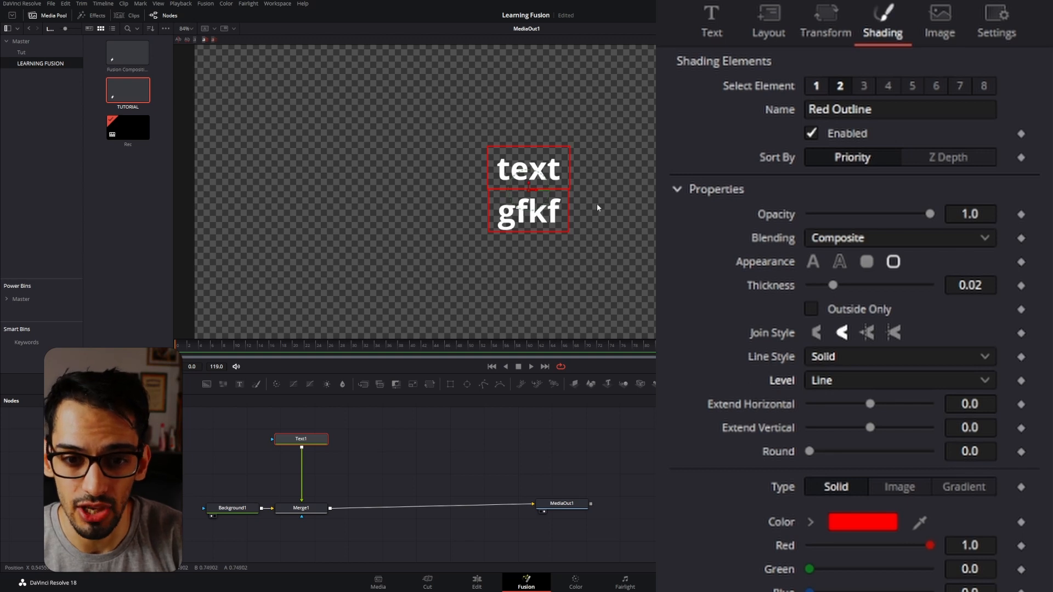
Delete the second line so the content reads only "text".
click(724, 36)
click(718, 123)
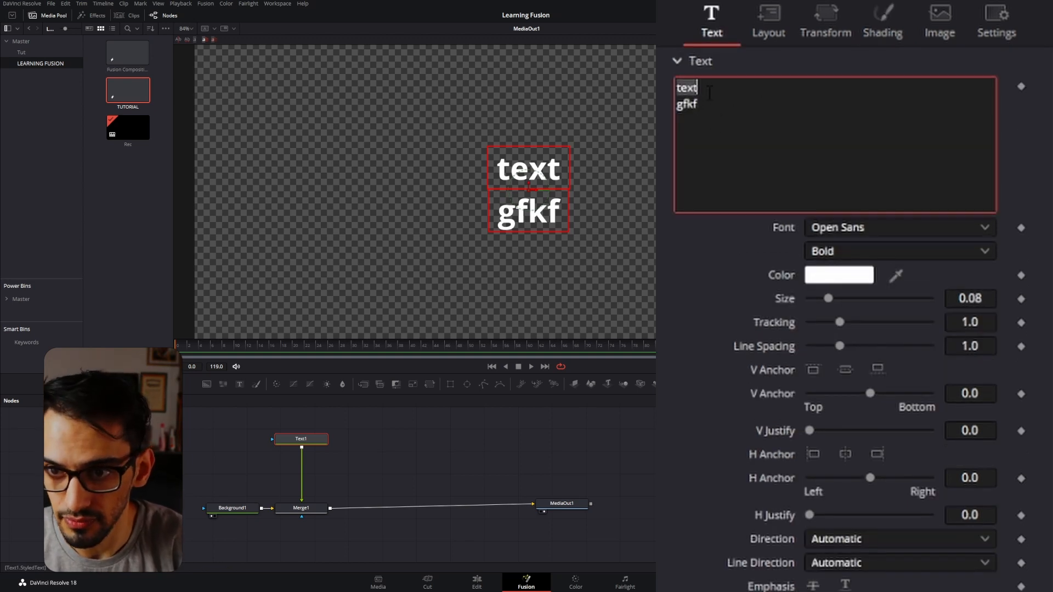
key(BackSpace)
key(BackSpace)
key(BackSpace)
key(BackSpace)
key(BackSpace)
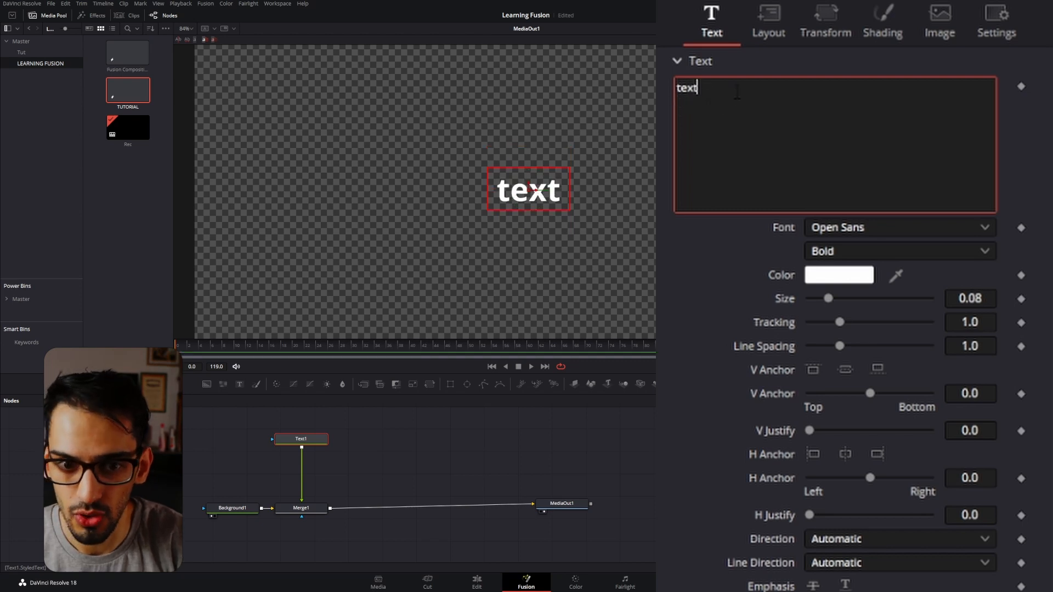
Try the border fill appearance on the Red Outline element and return it to the border outline.
click(872, 26)
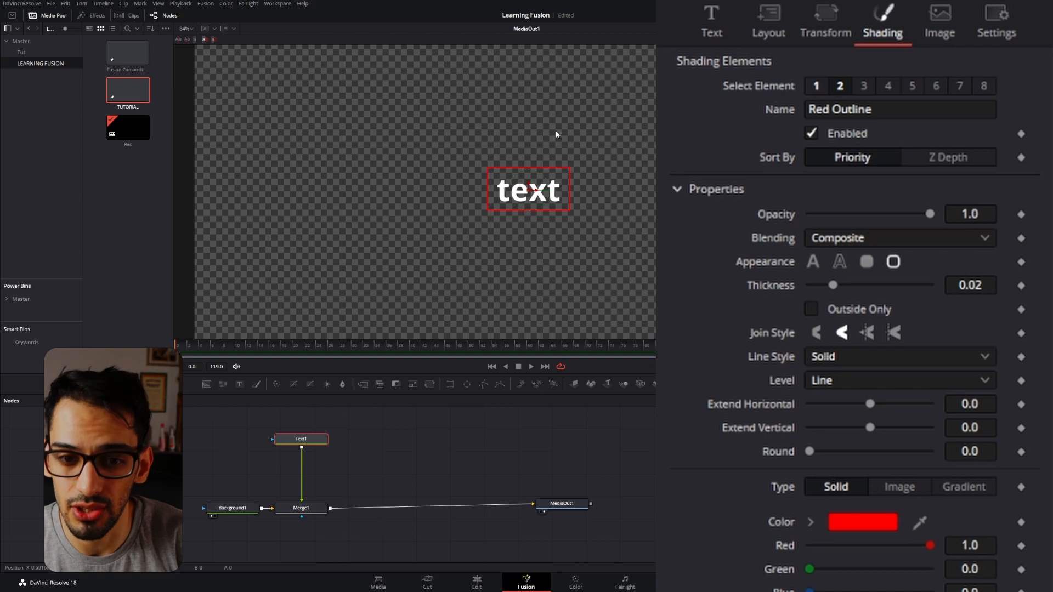
click(866, 262)
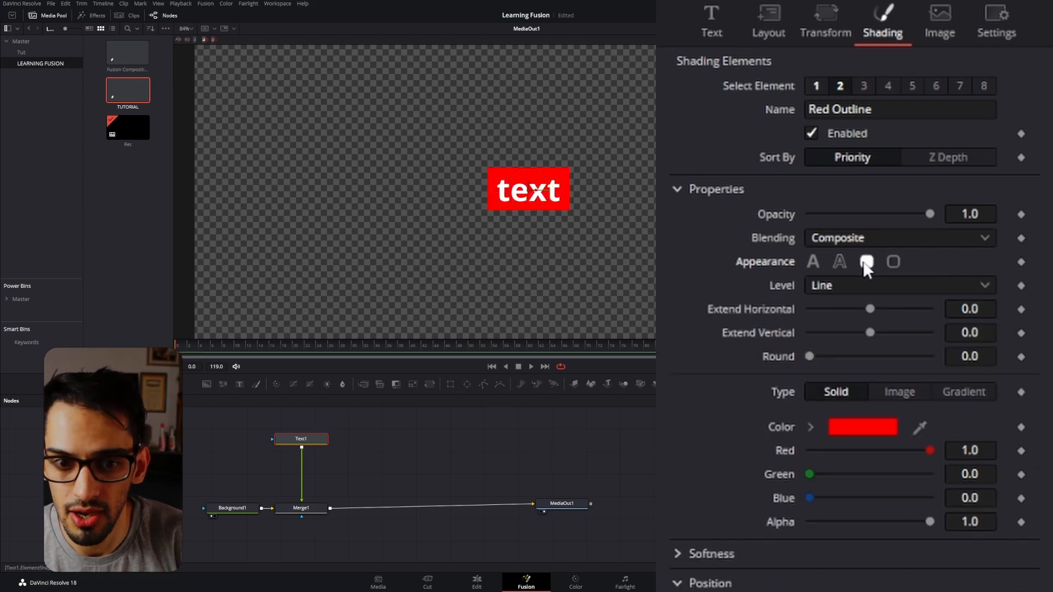
click(892, 261)
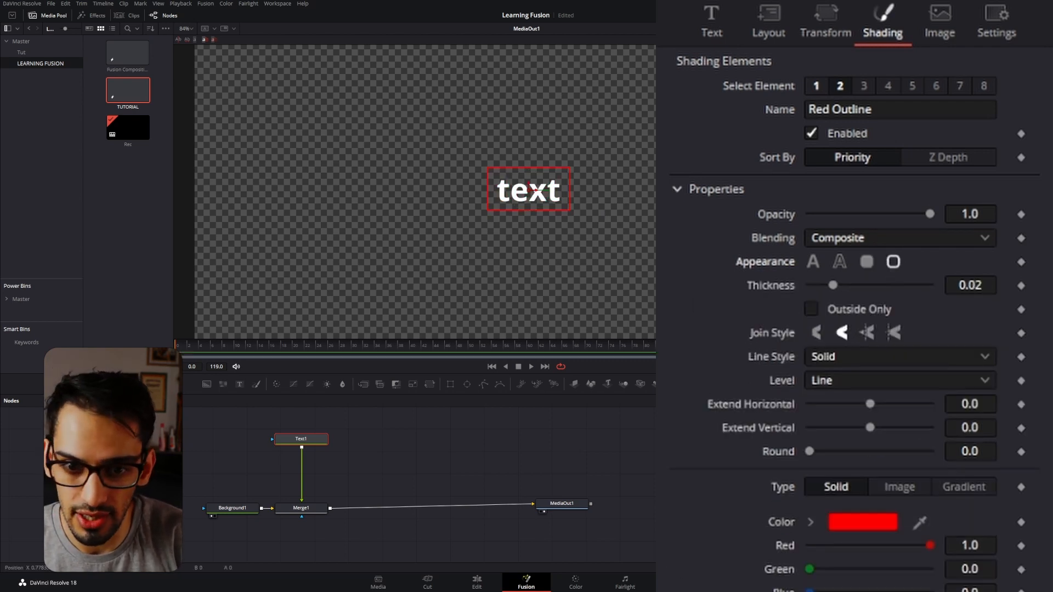
Expand the Red Outline element's rotation settings, try rotating the border about the X axis and reset it.
scroll(855, 329, down, 5)
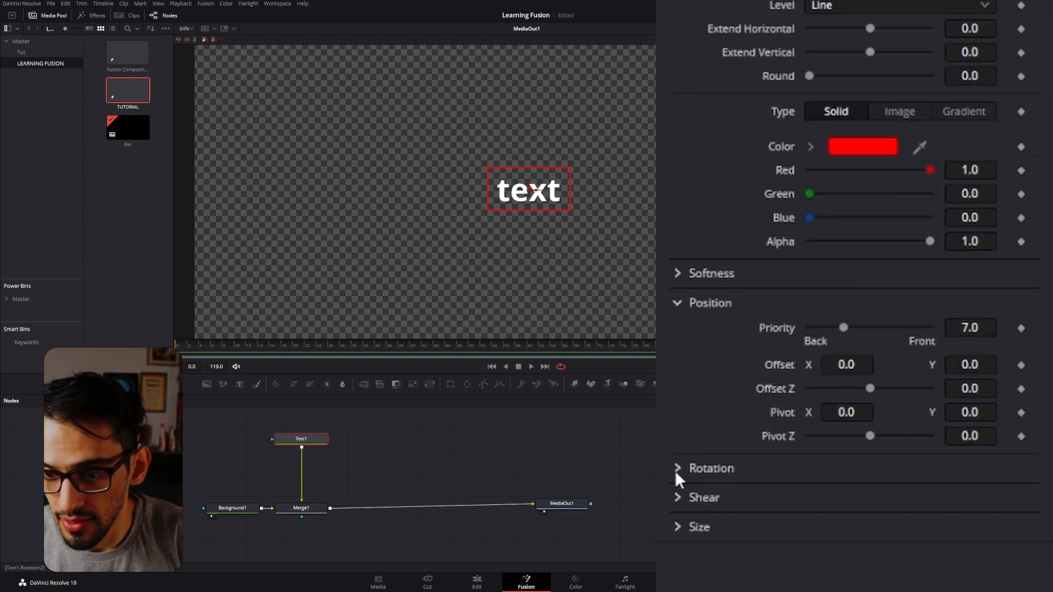
click(677, 502)
scroll(767, 375, down, 2)
drag(832, 392, 806, 394)
double_click(777, 394)
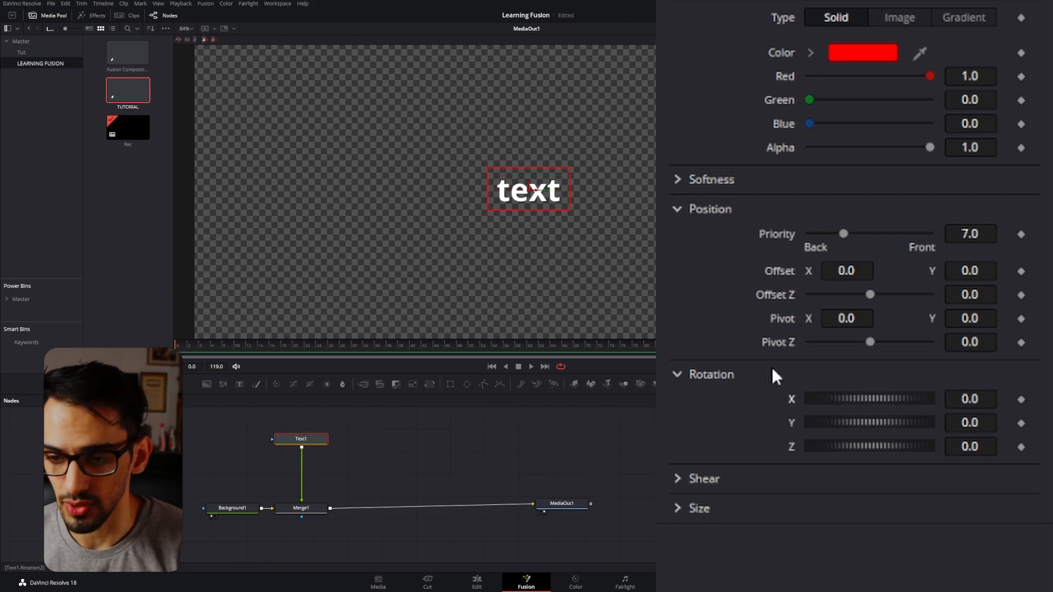
Try a border softness of about 2.05 in X and 2.83 in Y with 0.614 glow, reset all three and collapse the softness settings.
click(708, 179)
mouse_move(810, 204)
mouse_down()
mouse_move(832, 205)
mouse_move(805, 215)
mouse_move(821, 211)
mouse_move(798, 200)
mouse_up()
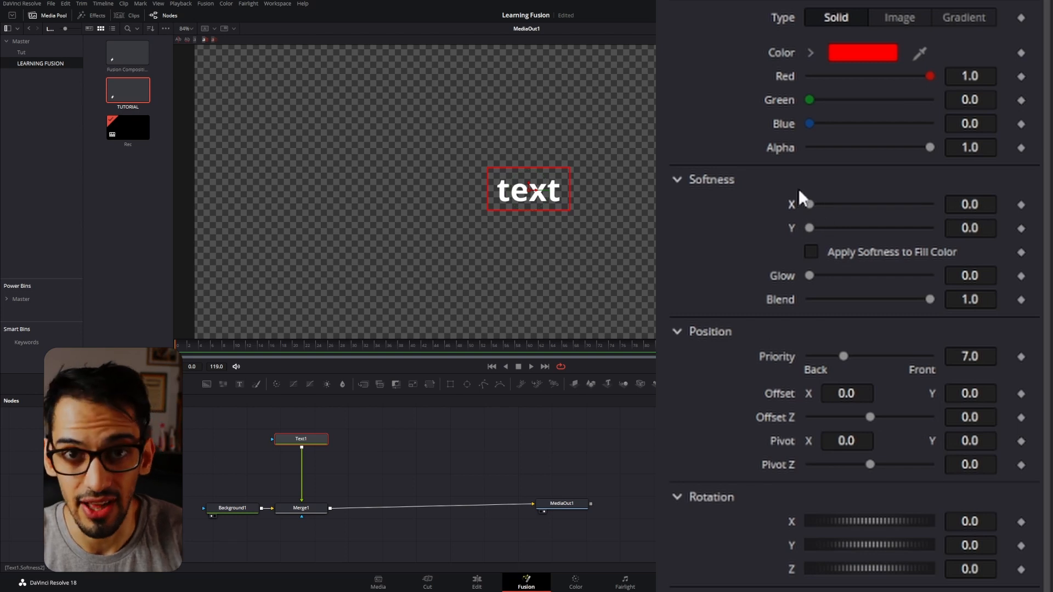
click(679, 181)
click(678, 181)
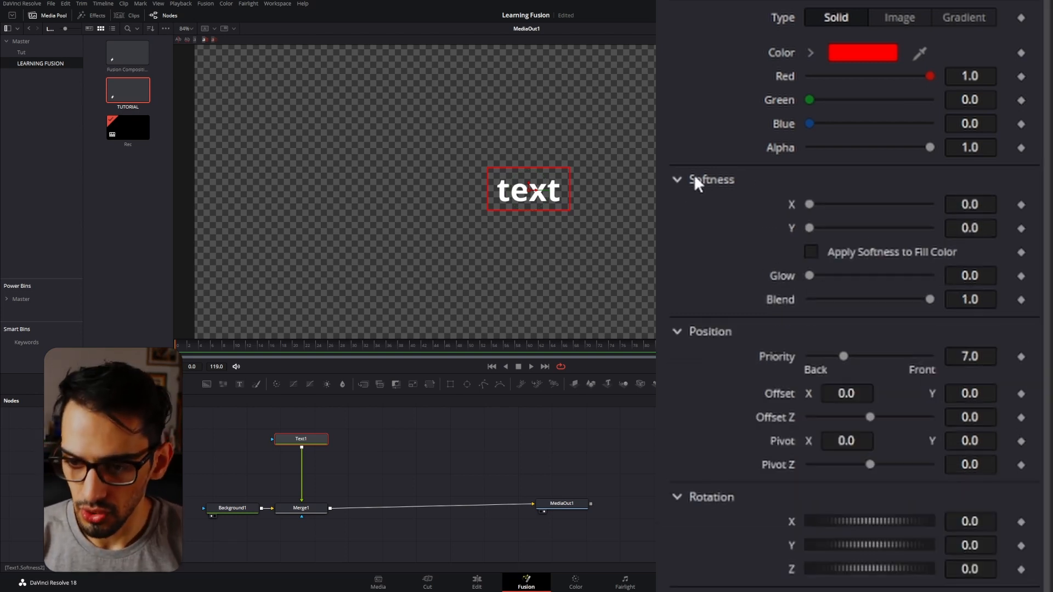
drag(809, 275, 880, 275)
drag(809, 204, 830, 231)
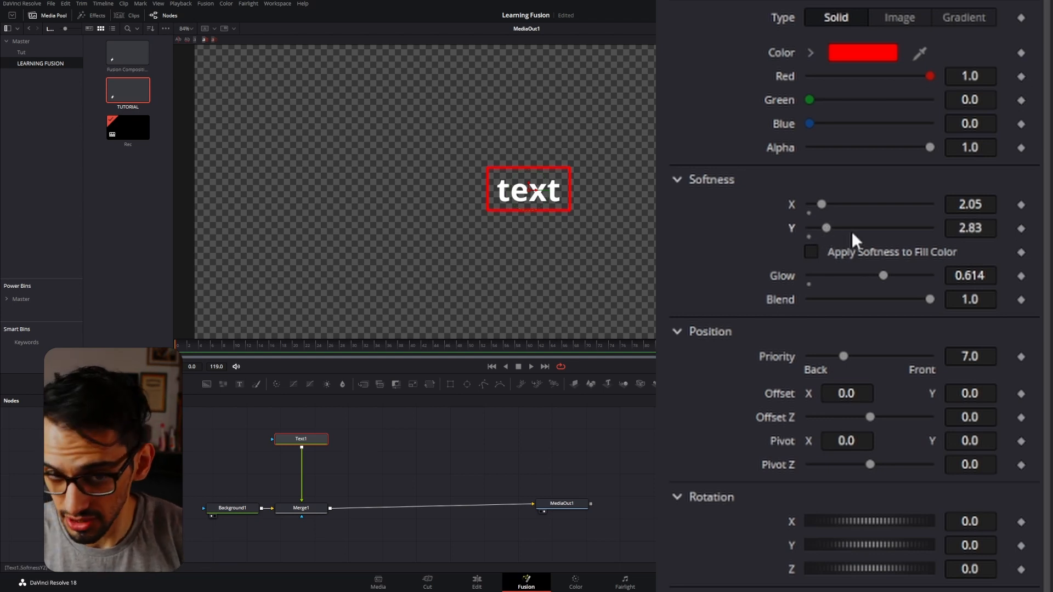
drag(841, 274, 749, 285)
drag(818, 231, 772, 212)
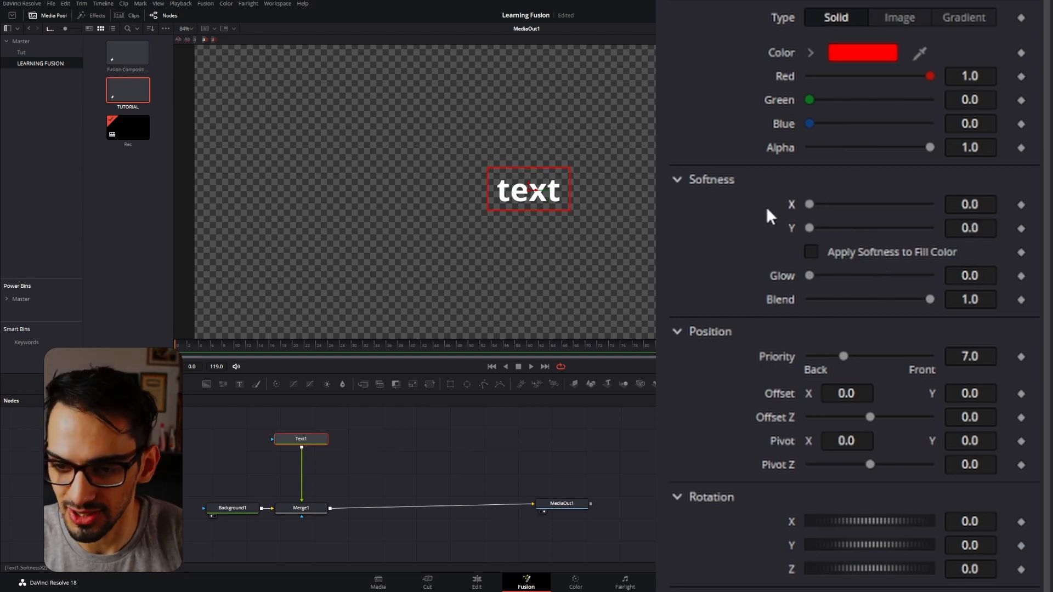
click(676, 181)
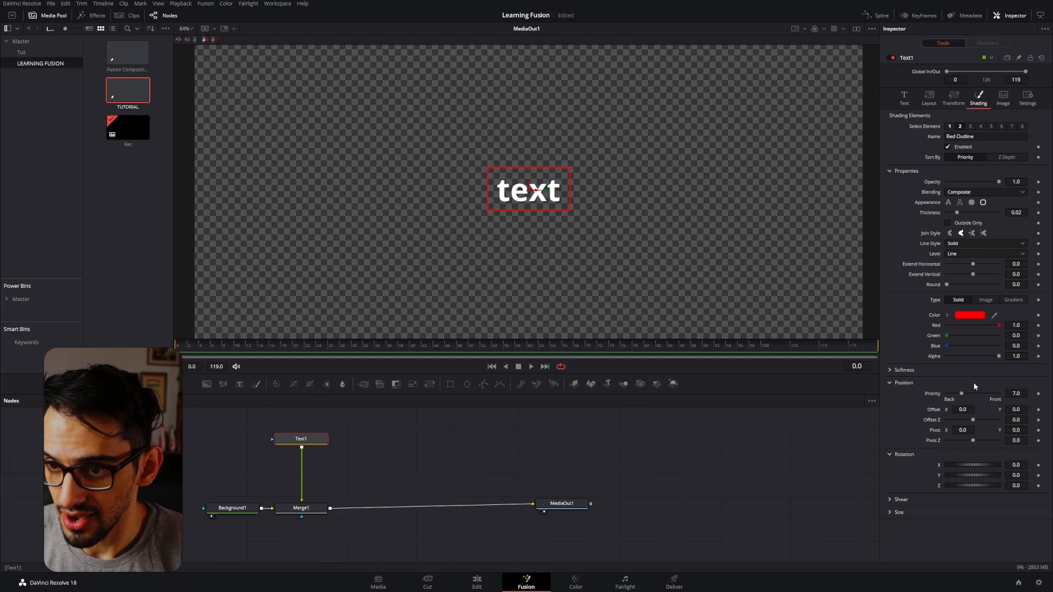
Try the Black Shadow shading element, toggle it to compare the shadow behind the text up close, and leave it disabled.
click(970, 126)
click(962, 147)
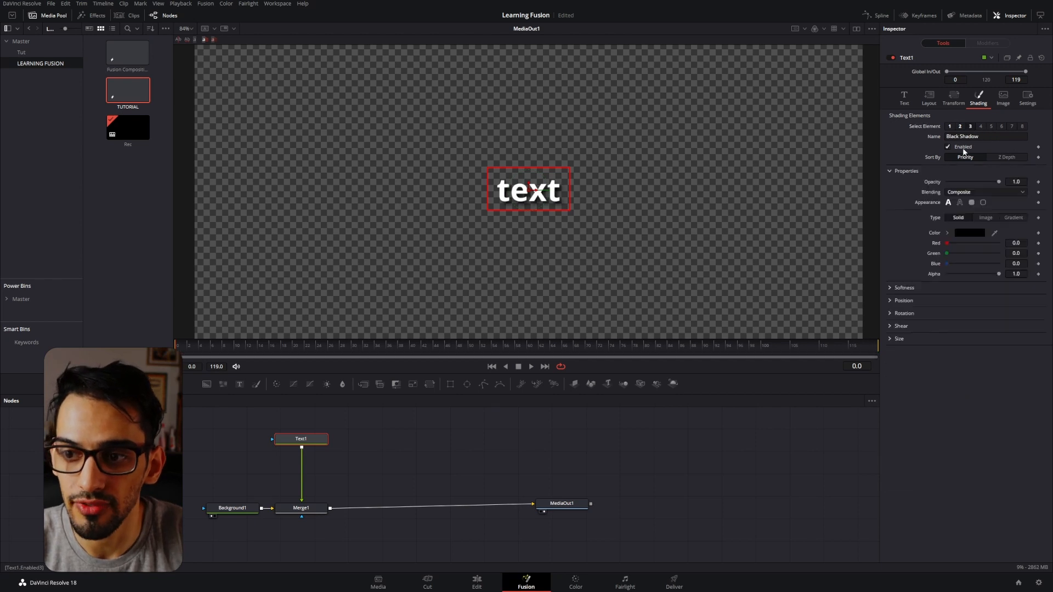
click(961, 147)
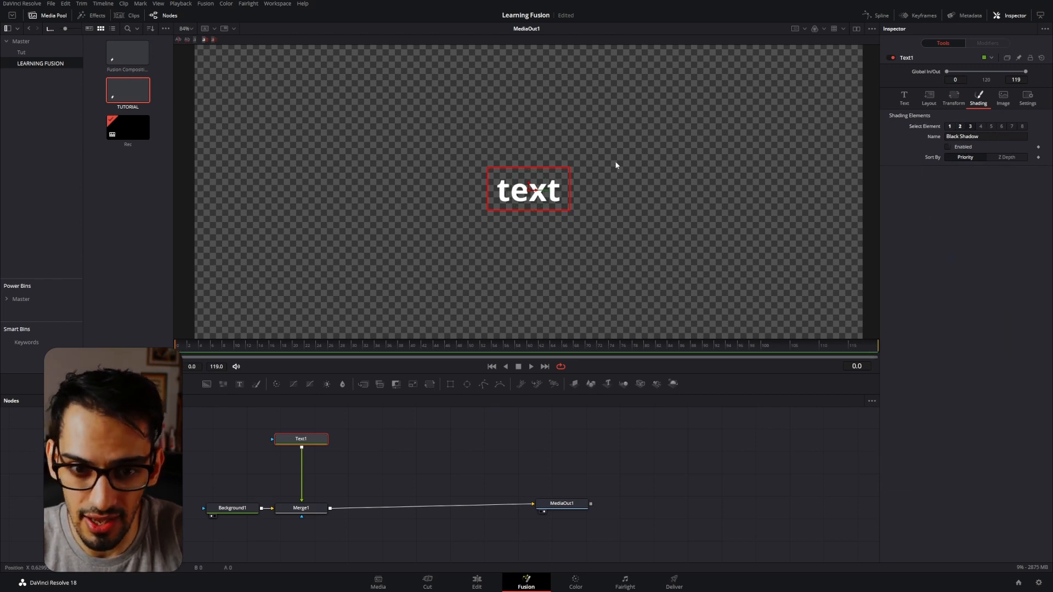
click(944, 146)
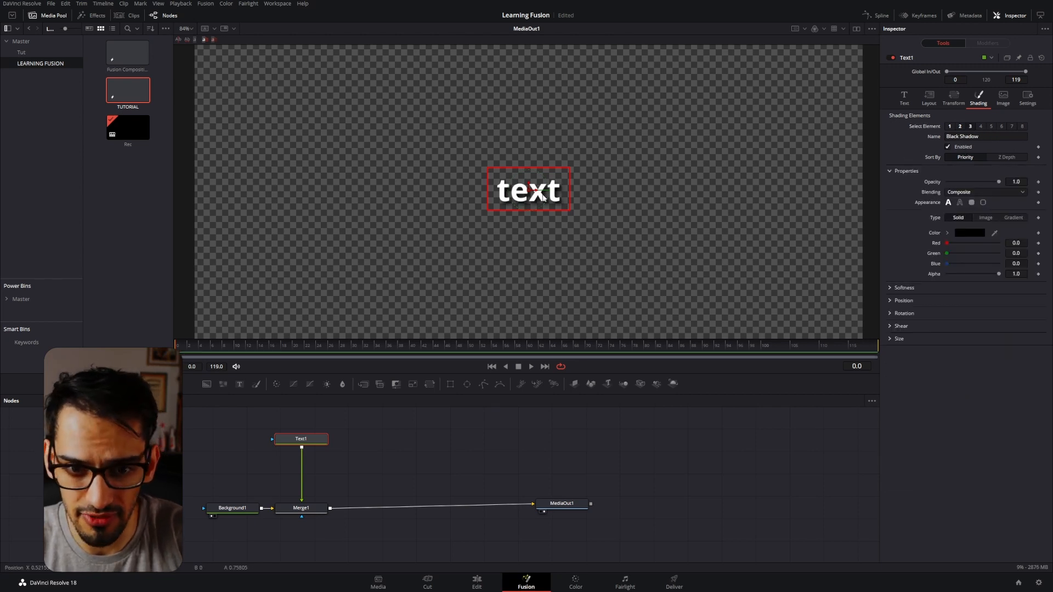
scroll(543, 196, up, 8)
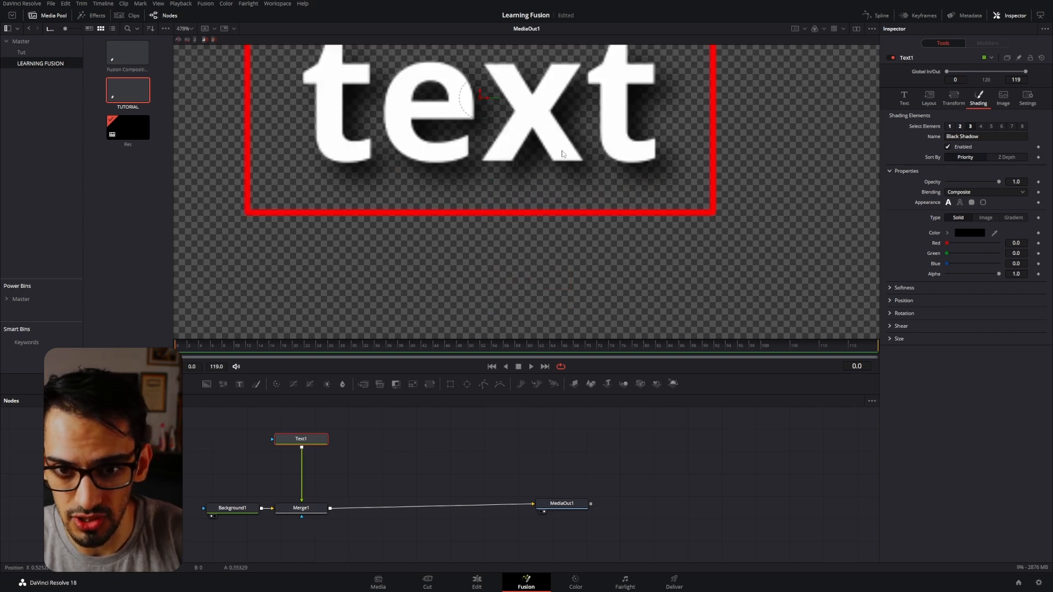
scroll(561, 149, down, 8)
scroll(561, 151, down, 3)
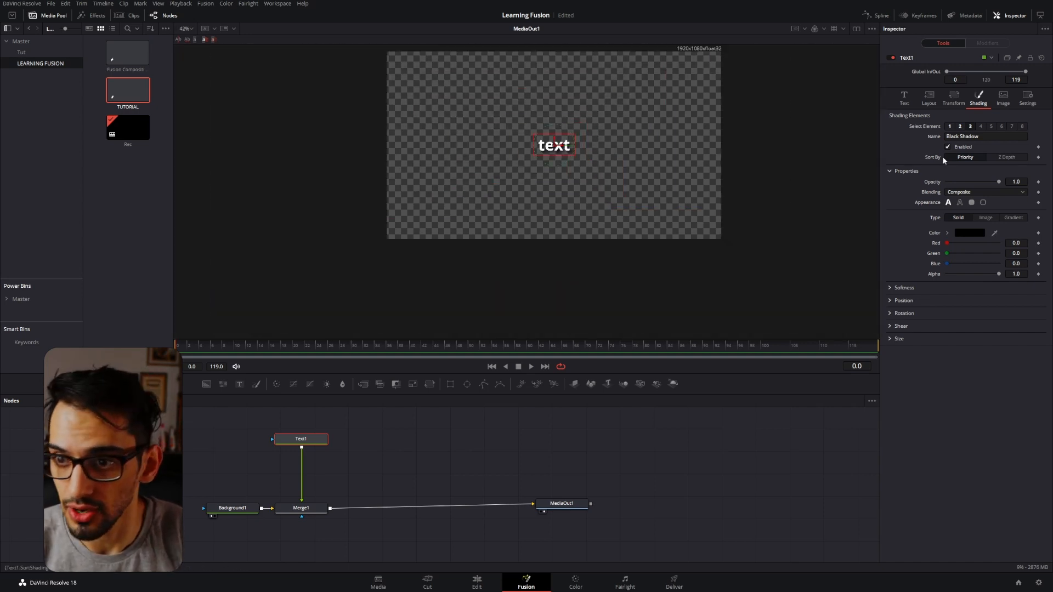
click(956, 148)
scroll(564, 141, up, 3)
scroll(568, 137, down, 1)
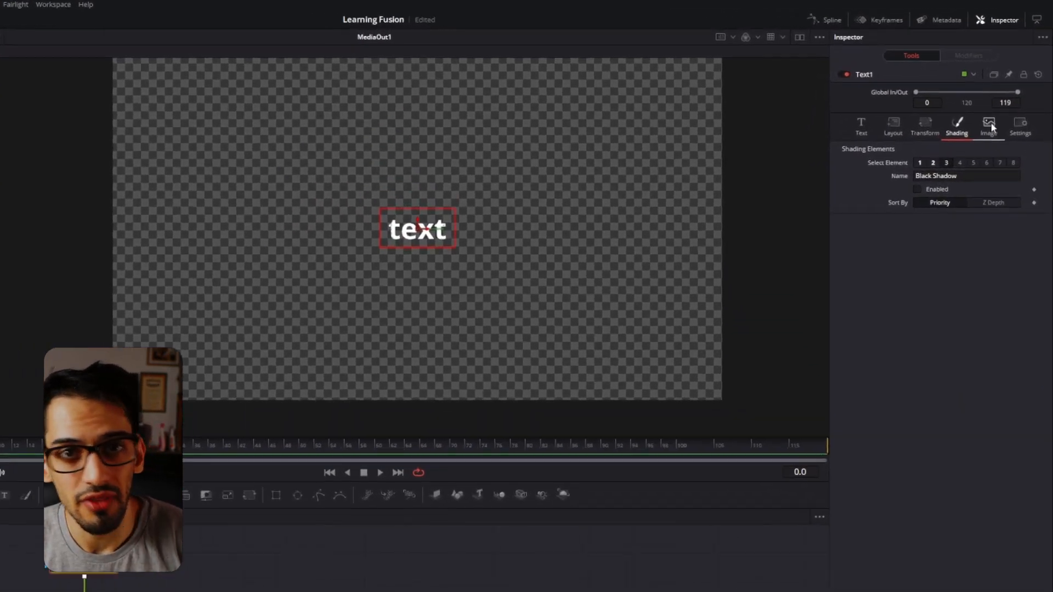
Review the Text1 node's image options and general settings, and return to its text settings.
click(990, 126)
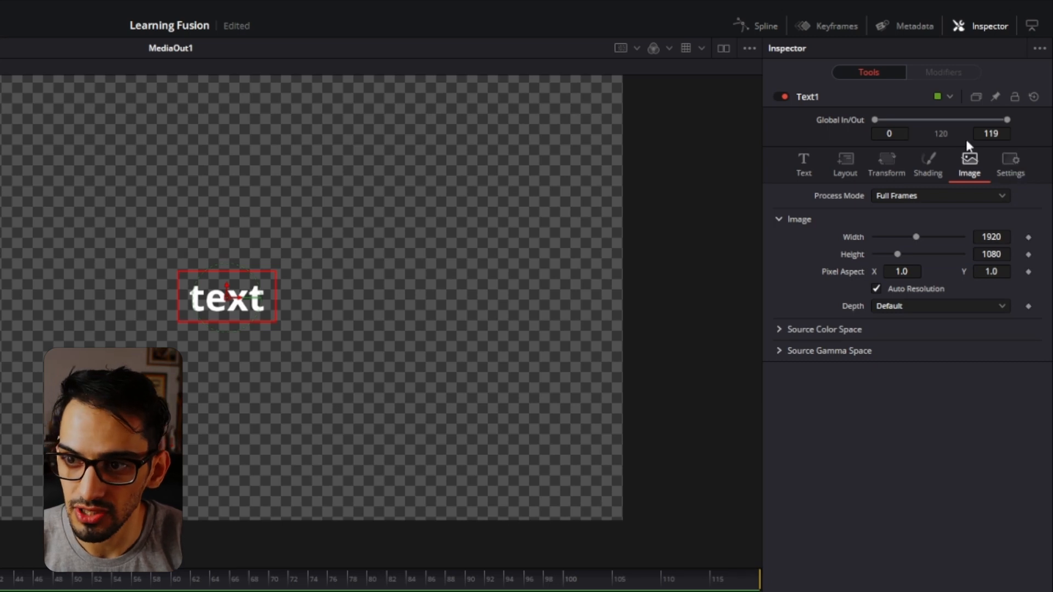
click(995, 161)
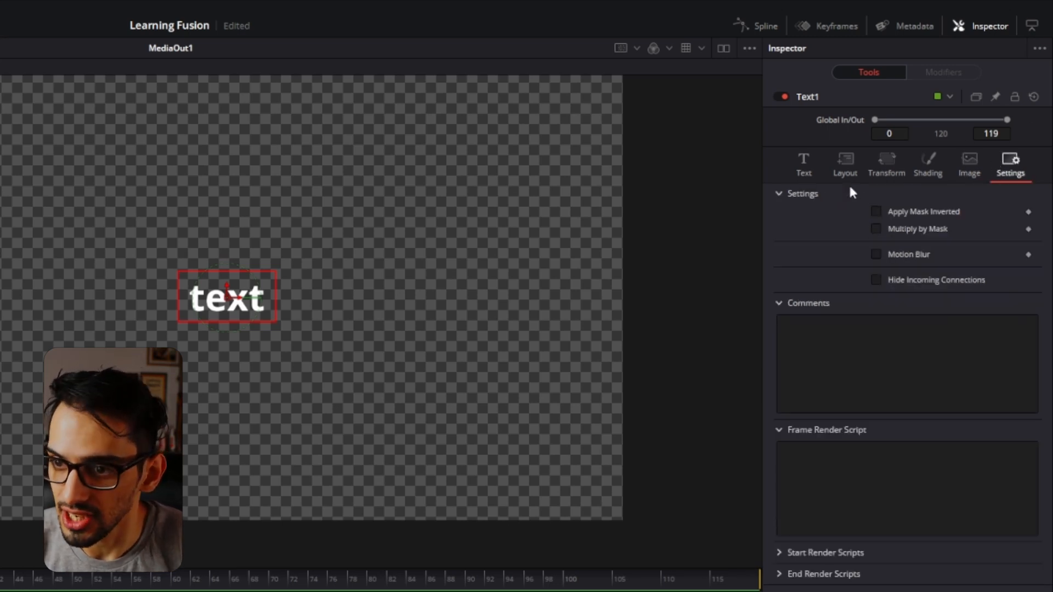
click(816, 173)
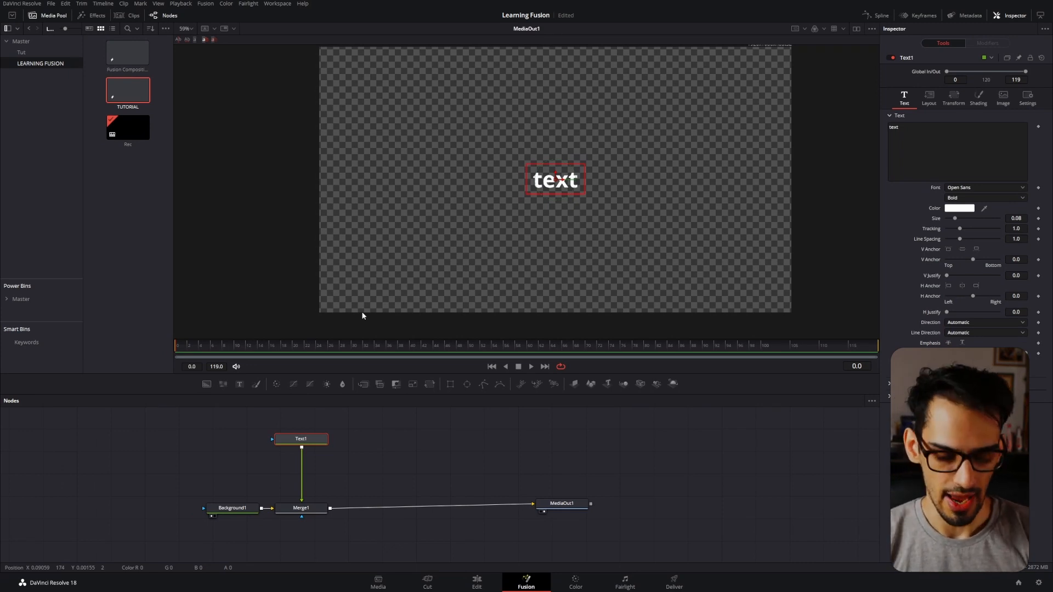
Search the tool list for "transf" and add a Transform (Xf) node after Text1.
key(shift+space)
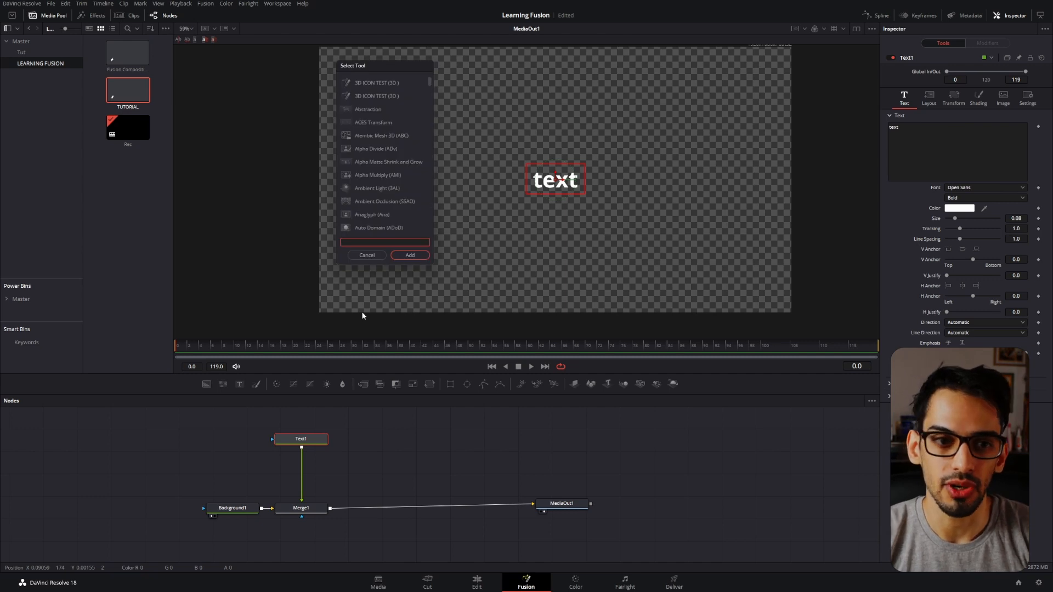
drag(417, 66, 513, 119)
scroll(484, 237, down, 1)
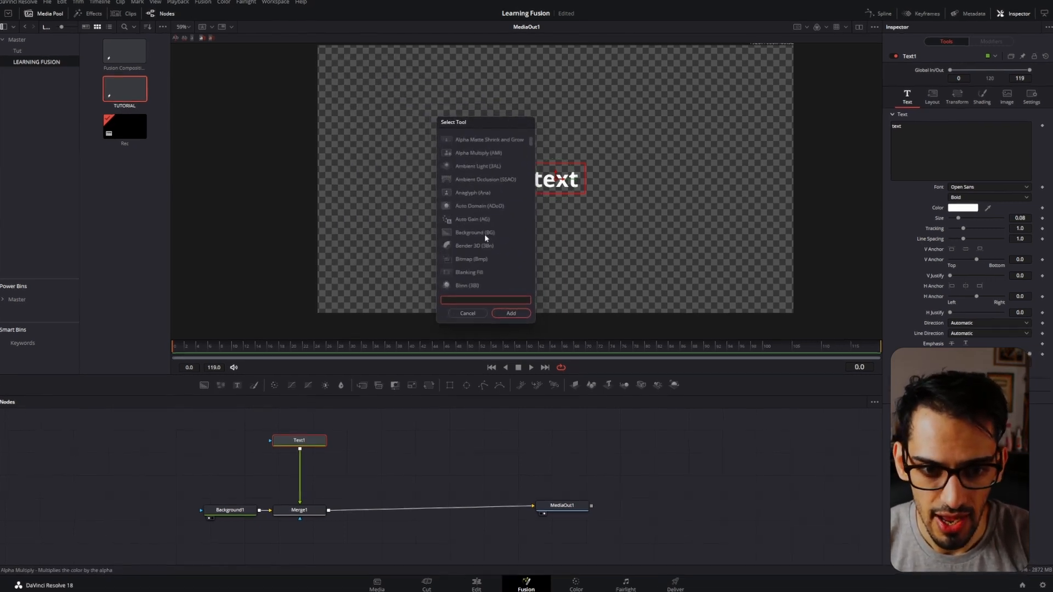
scroll(485, 237, down, 12)
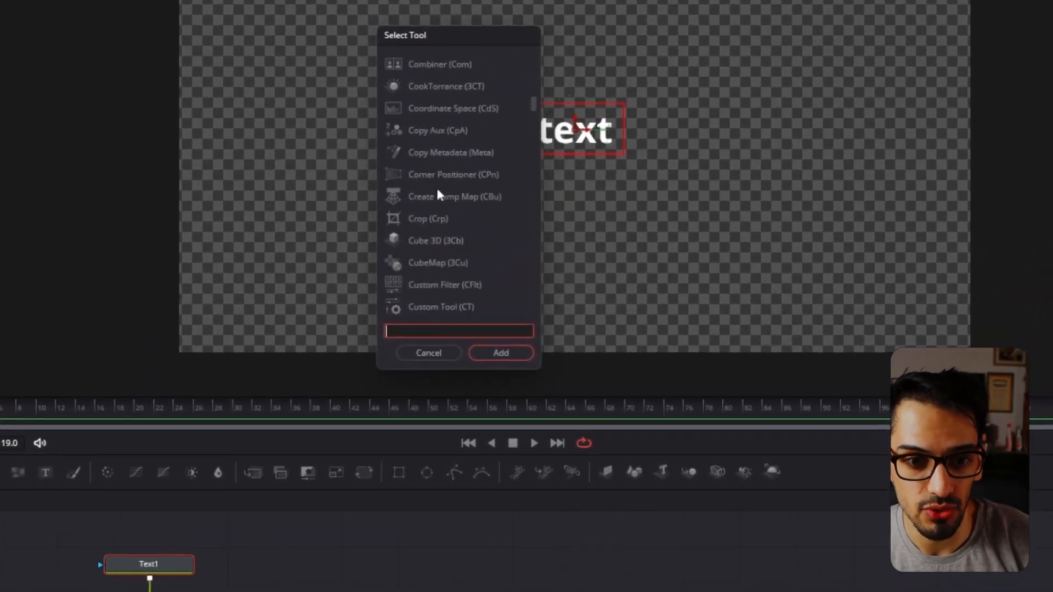
scroll(437, 192, down, 8)
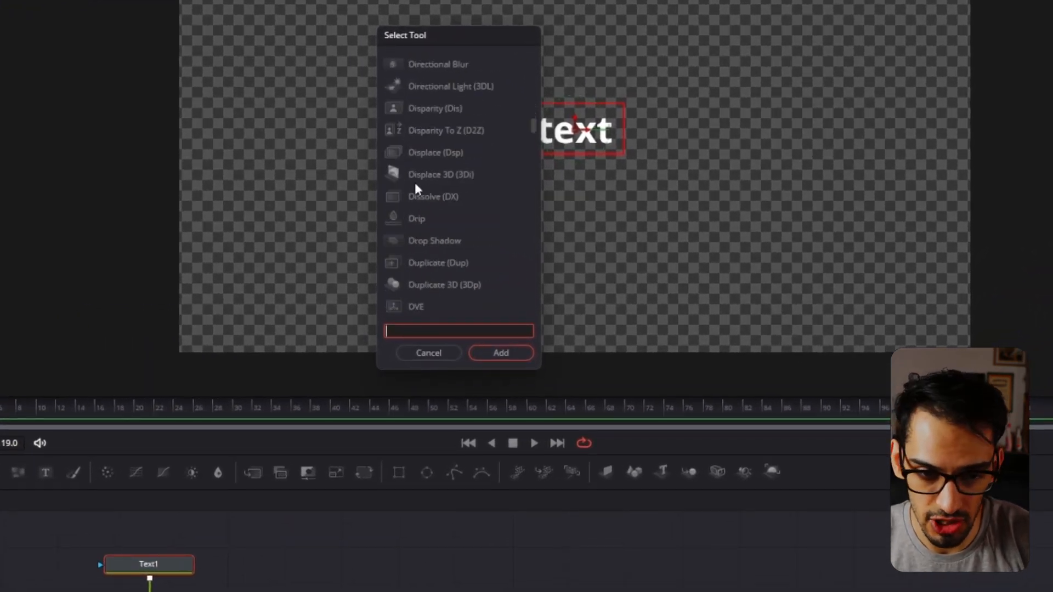
scroll(428, 176, down, 2)
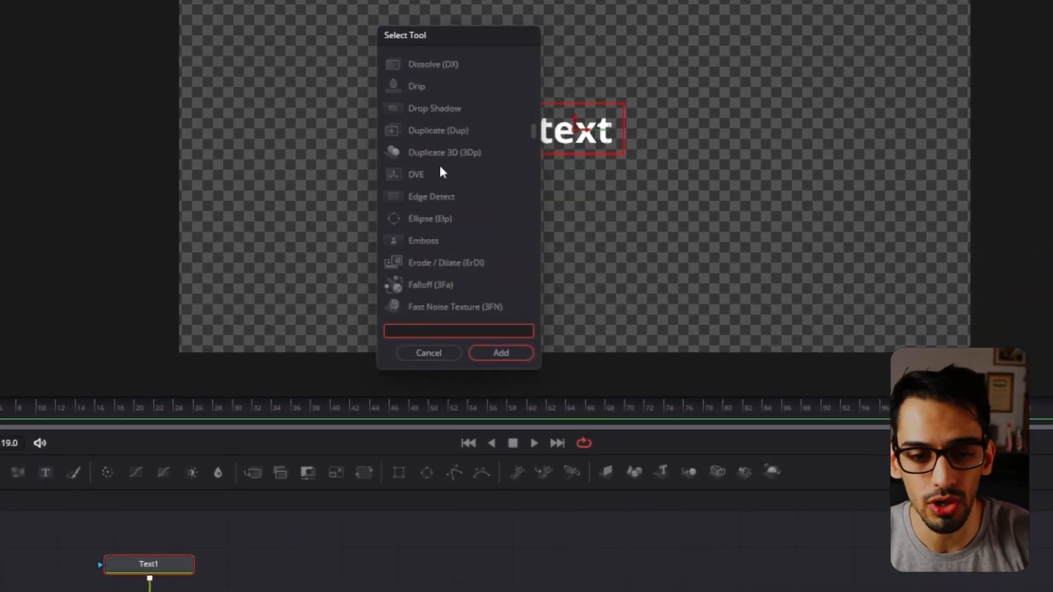
text(transfr)
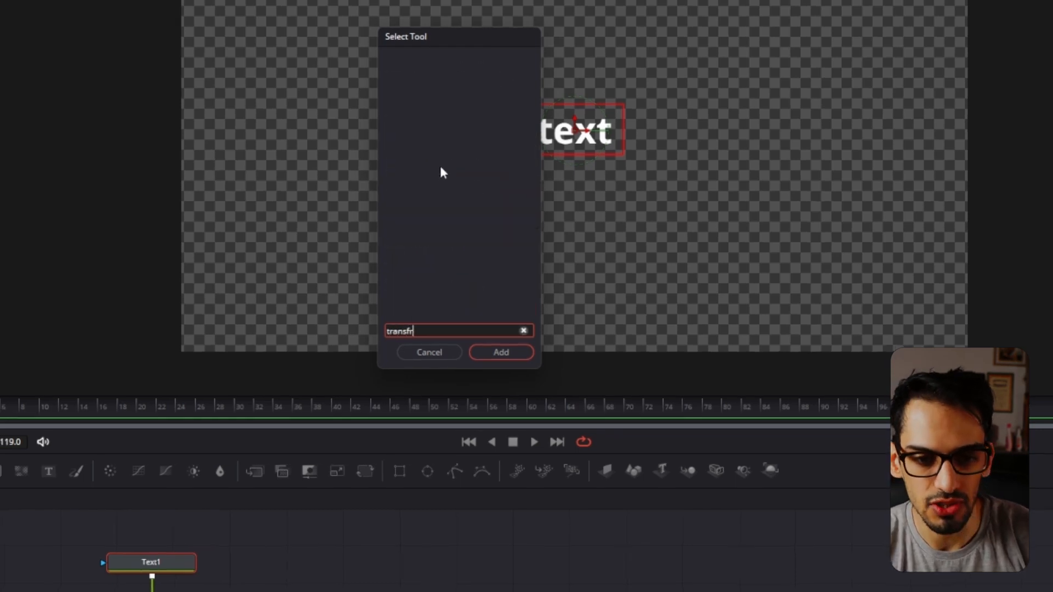
key(BackSpace)
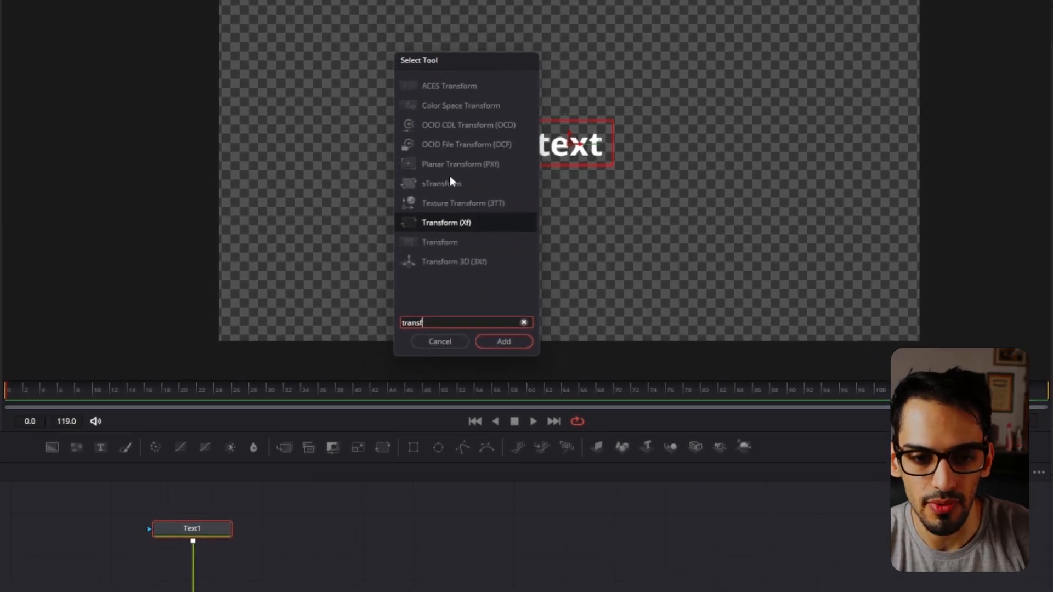
key(Return)
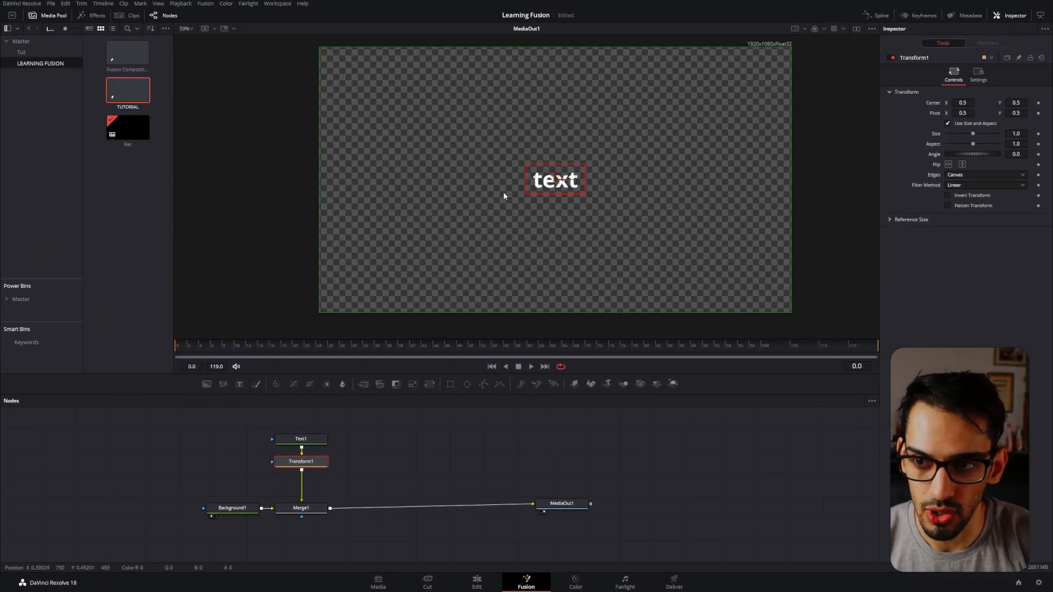
Compare the Text1 and Transform1 settings, offset the Transform1 pivot X to about 0.648, try an angle of -31.3 and reset the angle.
click(304, 440)
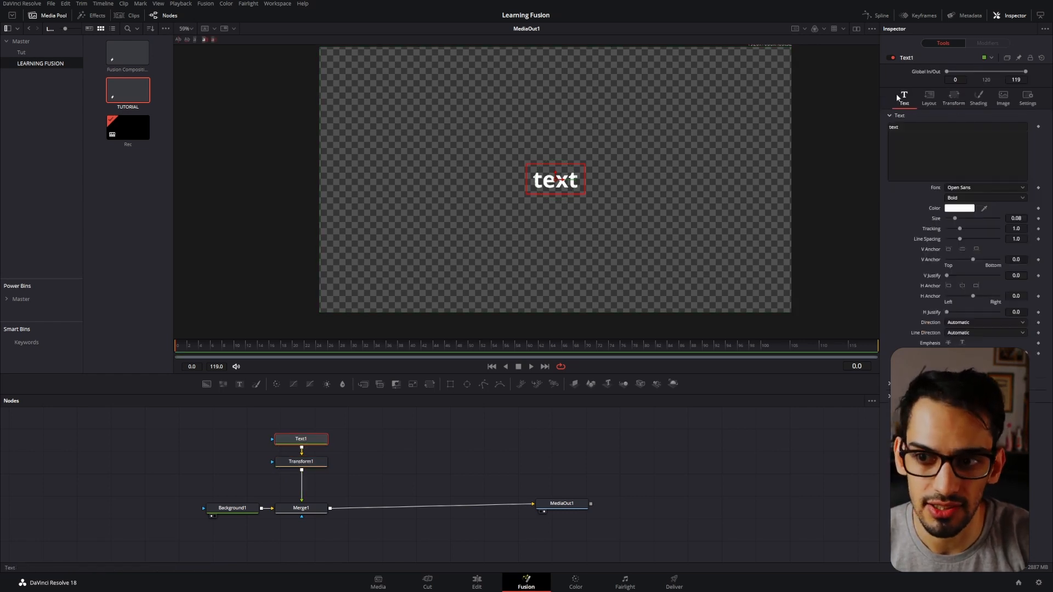
click(303, 462)
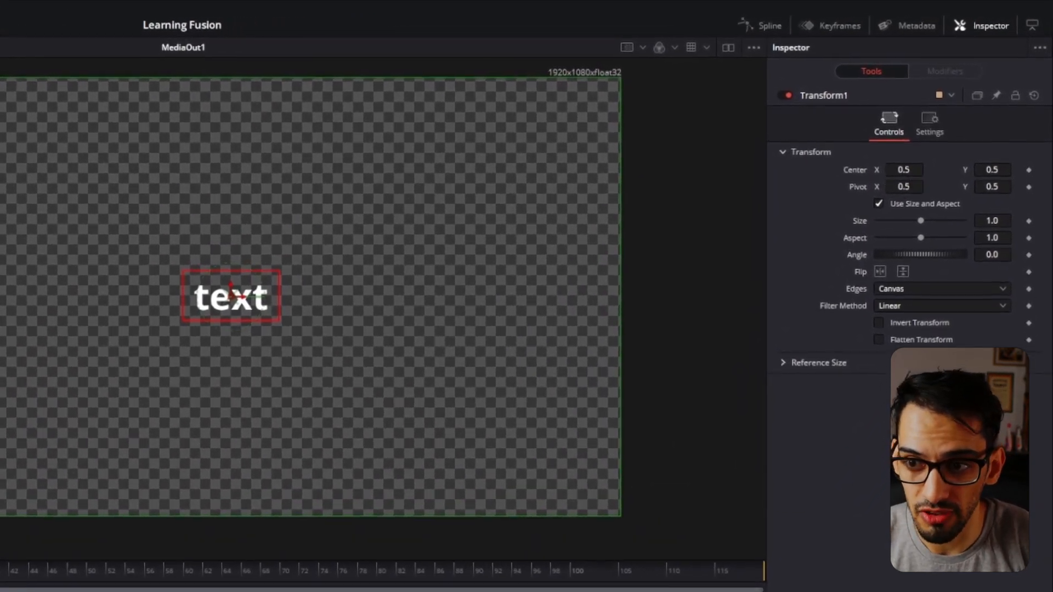
drag(903, 187, 982, 187)
scroll(340, 304, up, 8)
drag(249, 197, 299, 328)
scroll(242, 196, down, 7)
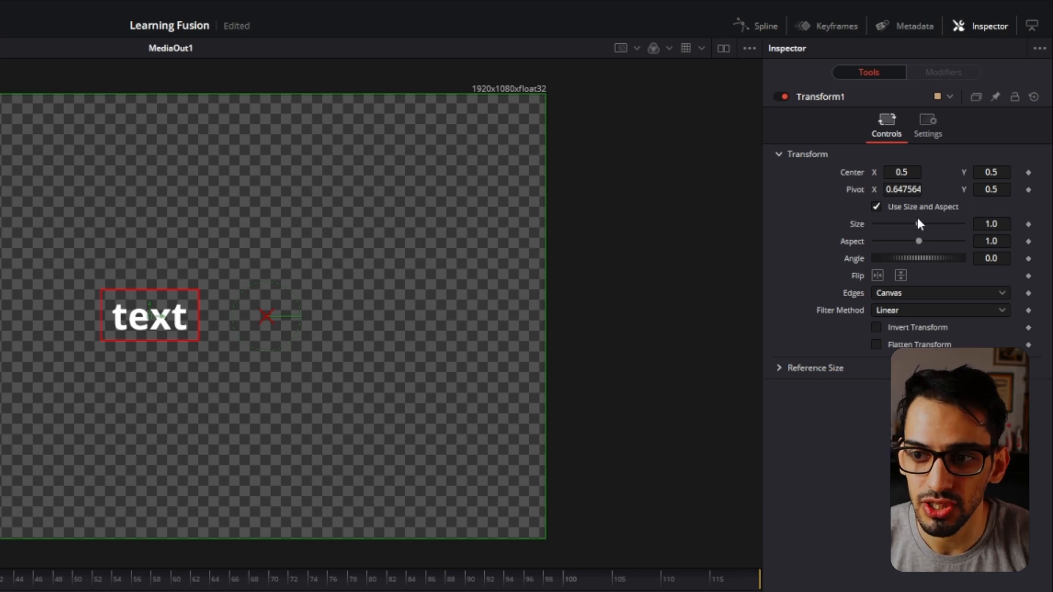
drag(916, 255, 905, 219)
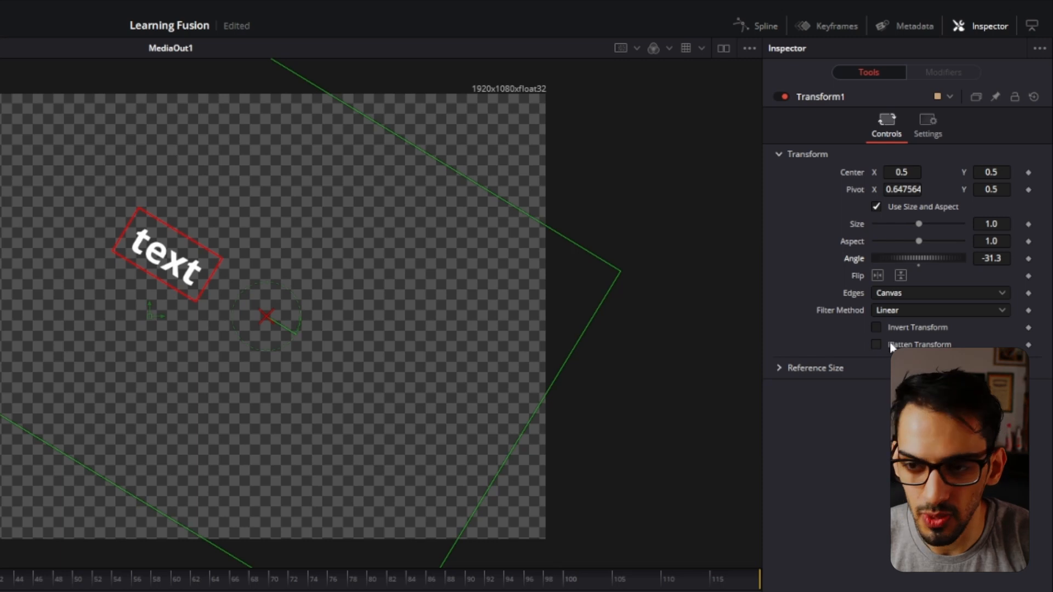
double_click(854, 261)
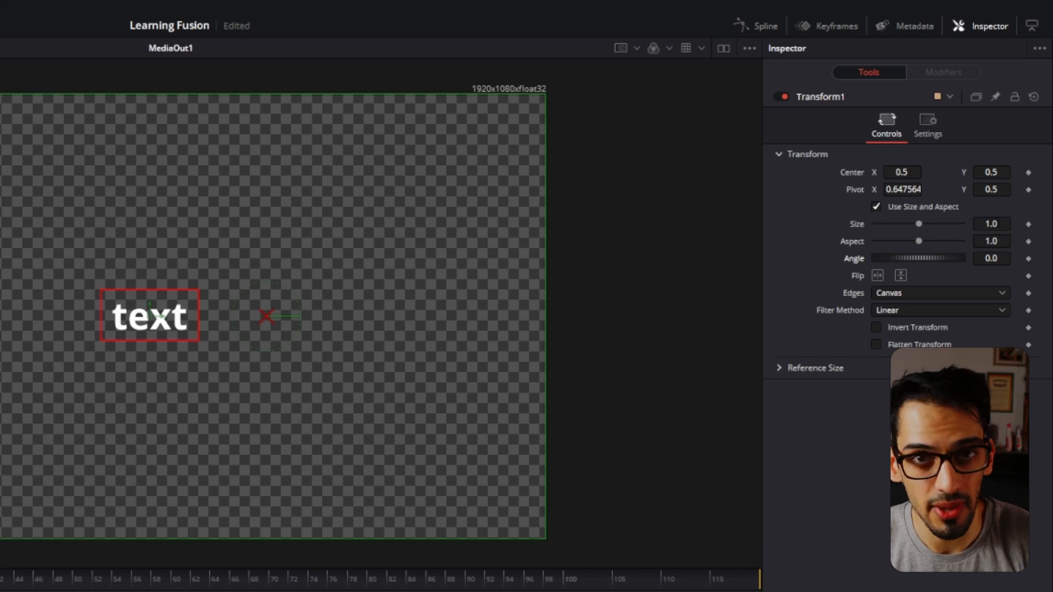
Try a Transform1 size of 0.63, reset the pivot, scale around the centred pivot and reset the size to 1.0.
drag(1002, 225, 800, 226)
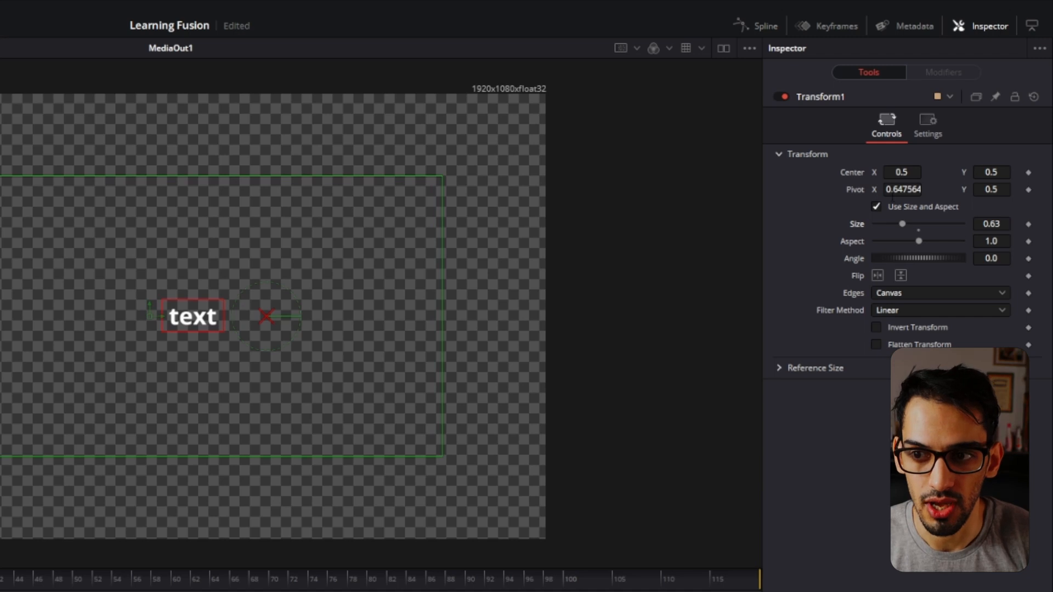
double_click(853, 190)
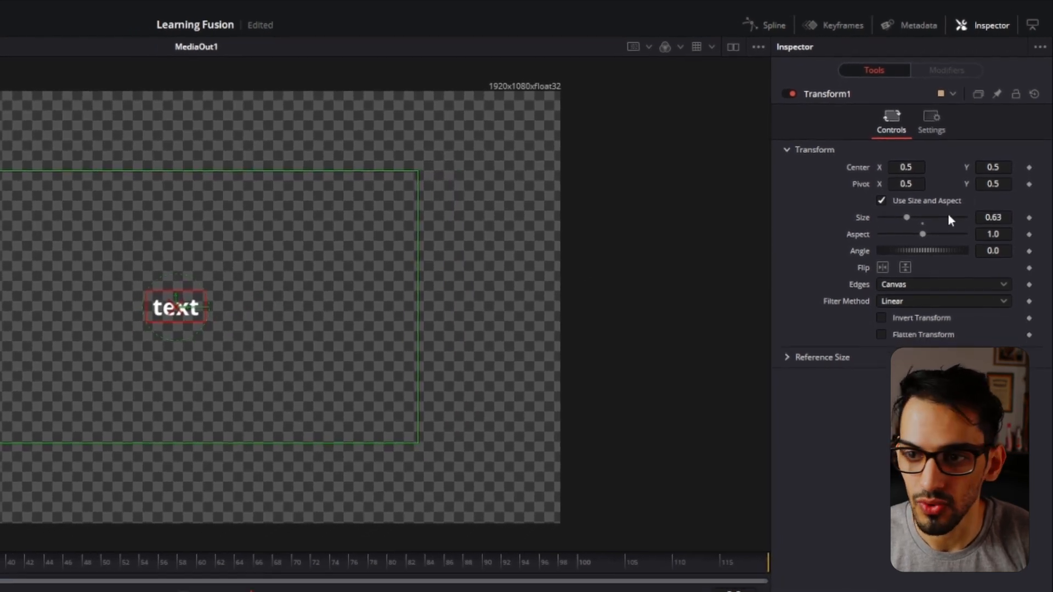
drag(992, 218, 1050, 218)
drag(999, 193, 1041, 133)
double_click(884, 193)
Try pivot X 0.68 with centre X 0.34 and 0.52 on Transform1, and reset the centre and pivot to 0.5.
drag(945, 121, 858, 105)
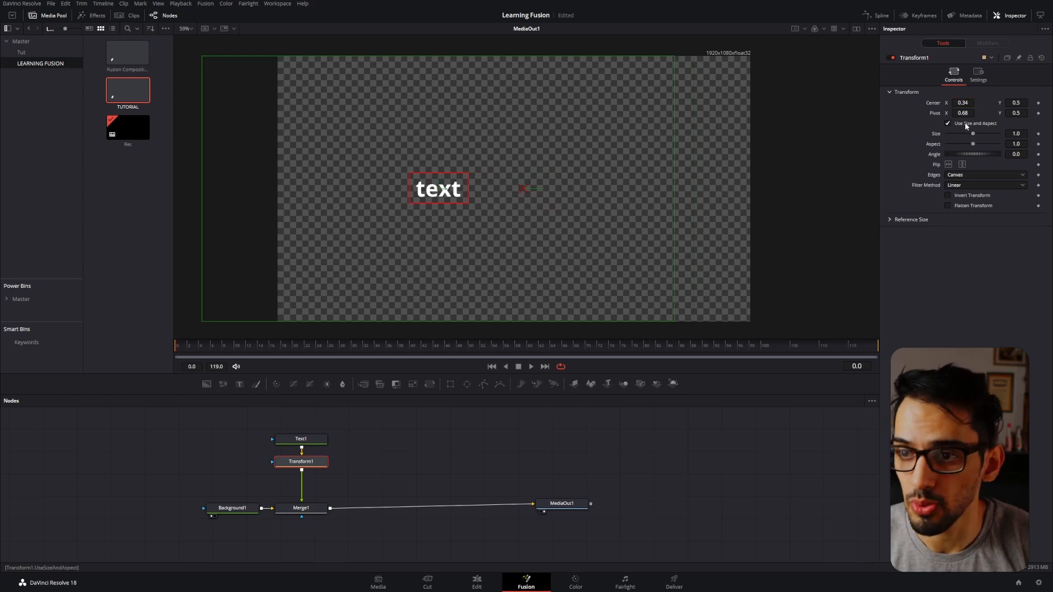
drag(954, 103, 1044, 103)
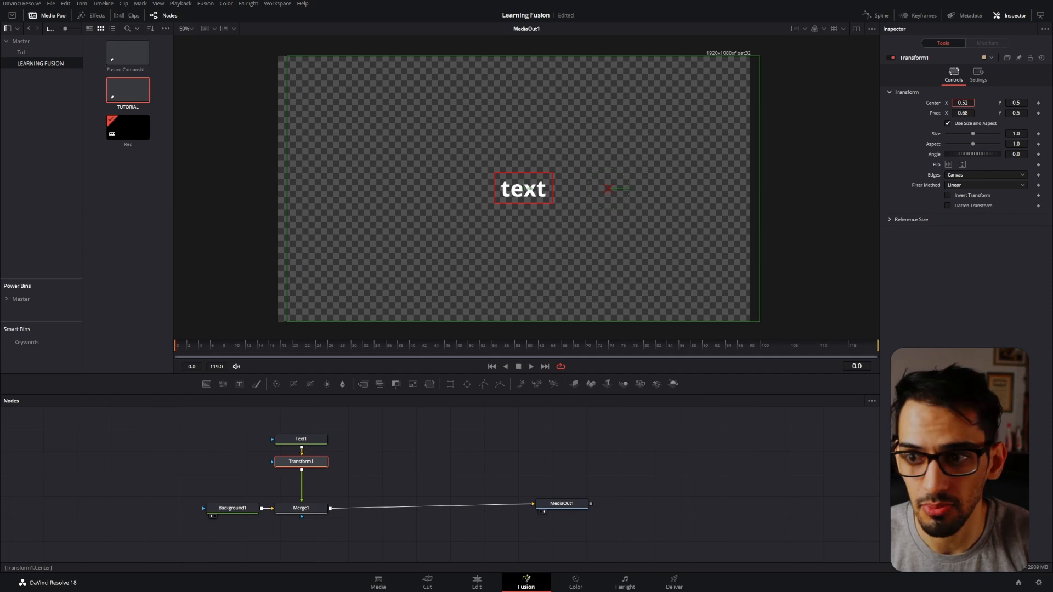
double_click(929, 103)
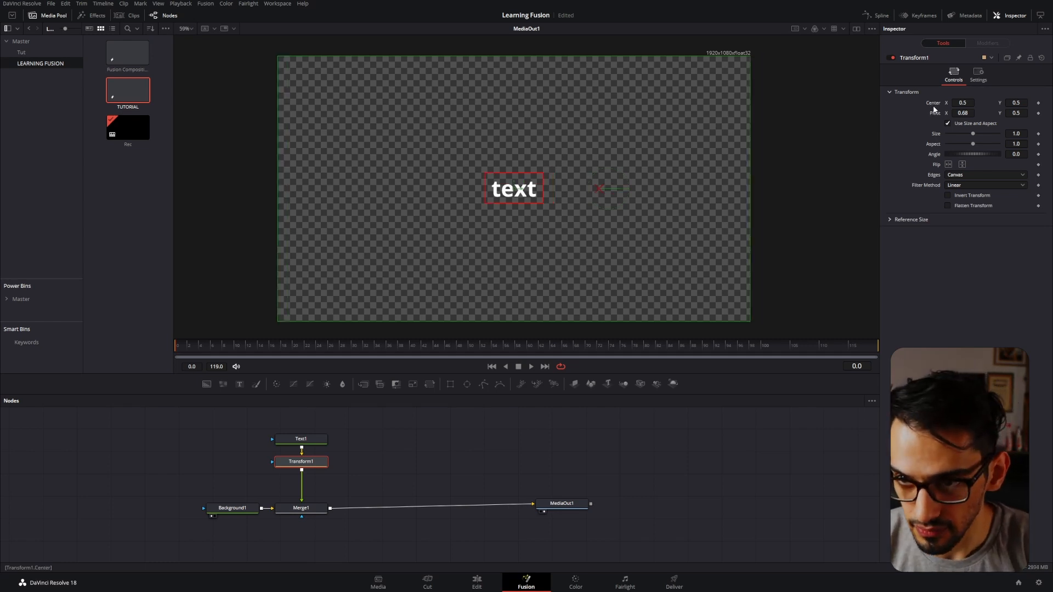
double_click(935, 113)
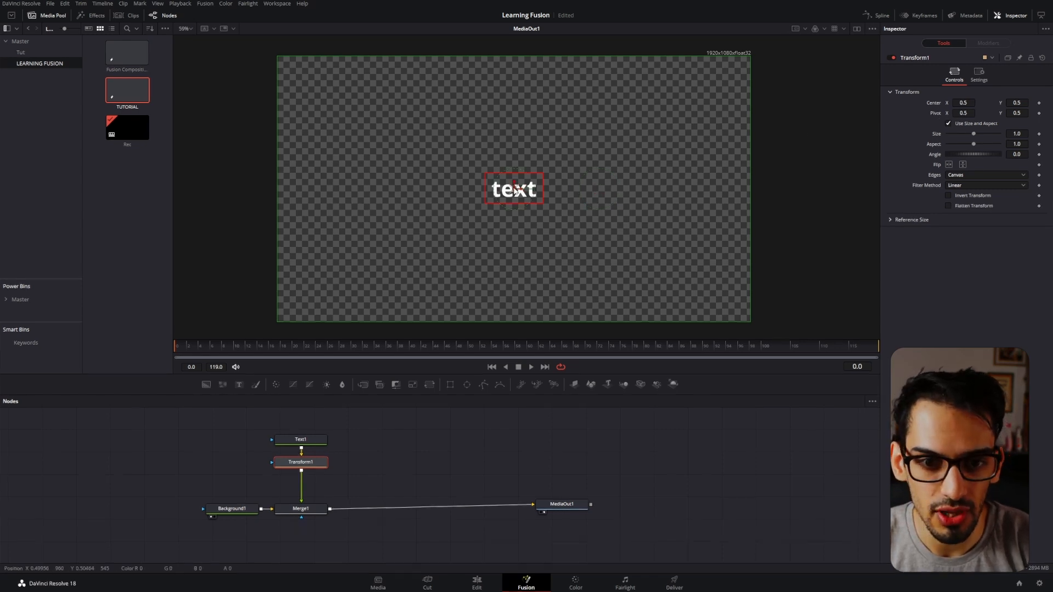
Try the Transform1 on-screen handles over the text, moving the pivot to about X 0.513, Y 0.573.
scroll(516, 204, up, 5)
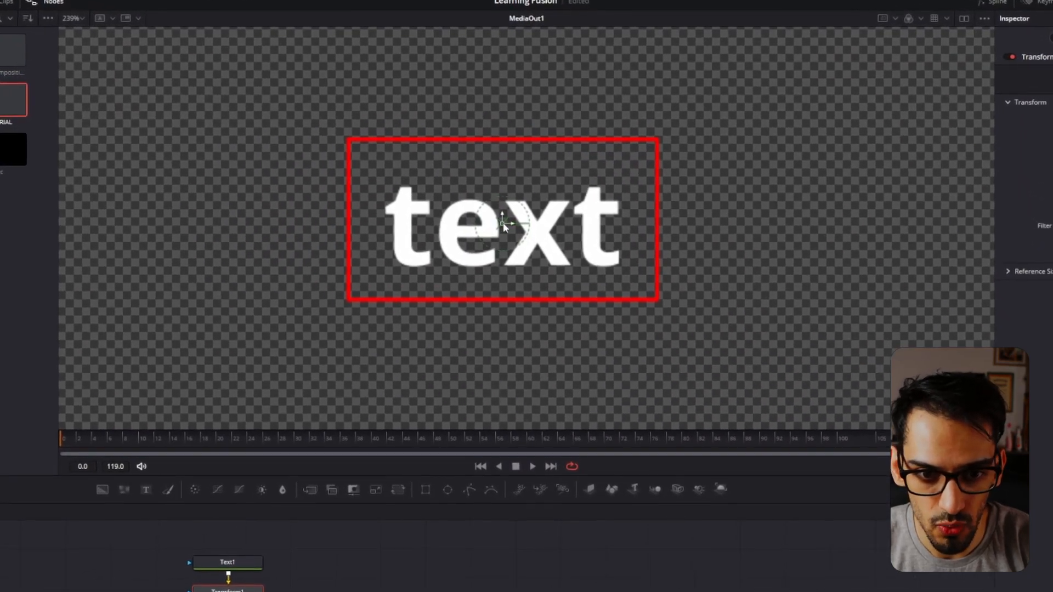
mouse_move(508, 228)
mouse_down()
mouse_move(641, 195)
mouse_move(513, 183)
mouse_move(597, 204)
mouse_move(516, 224)
mouse_up()
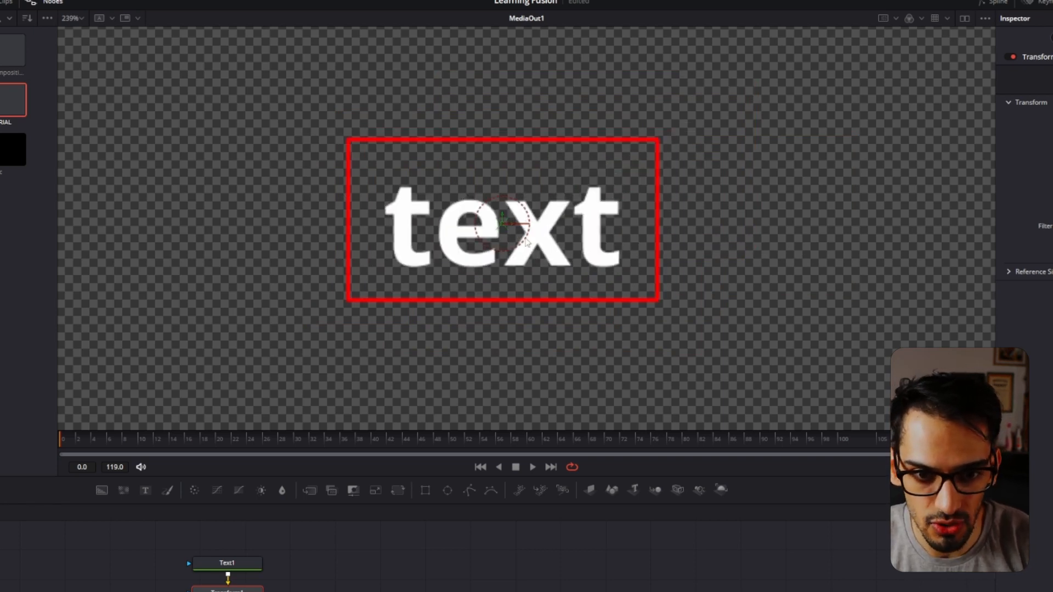
mouse_move(530, 233)
mouse_down()
mouse_move(519, 247)
mouse_move(486, 250)
mouse_move(523, 199)
mouse_move(533, 230)
mouse_up()
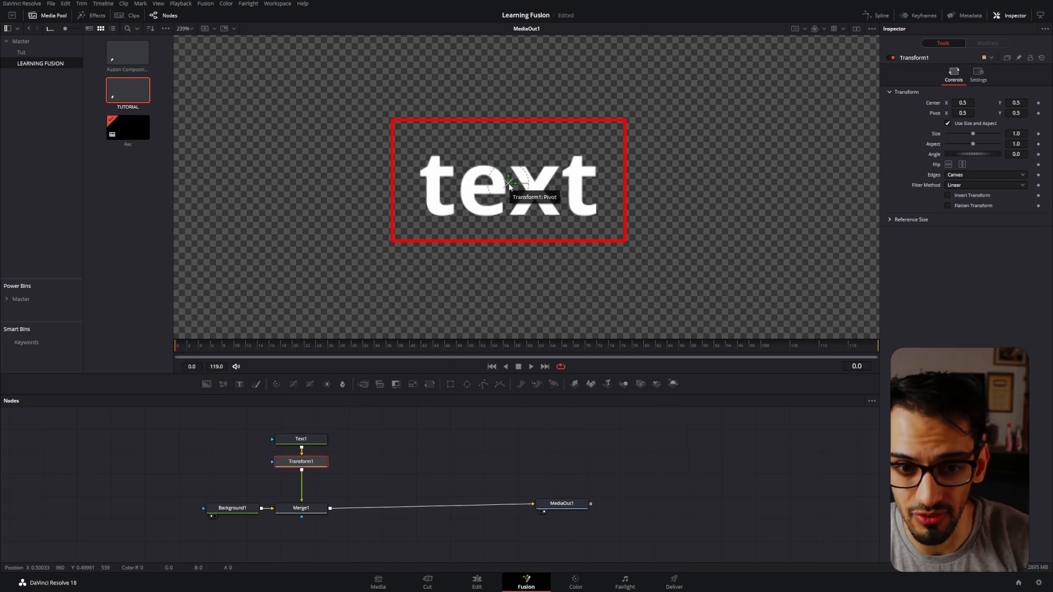
drag(509, 187, 657, 210)
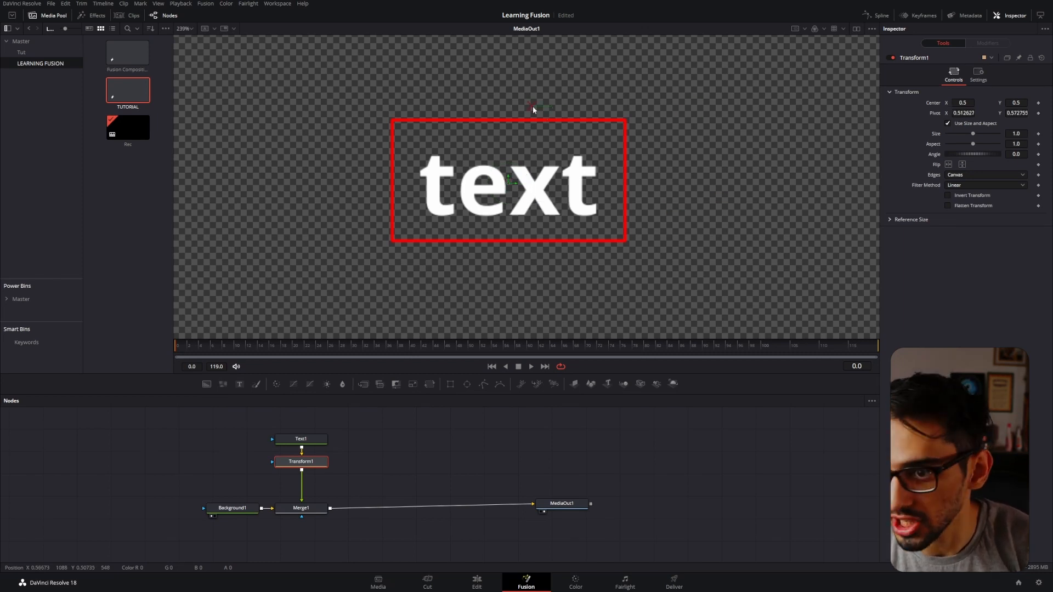
scroll(554, 154, down, 8)
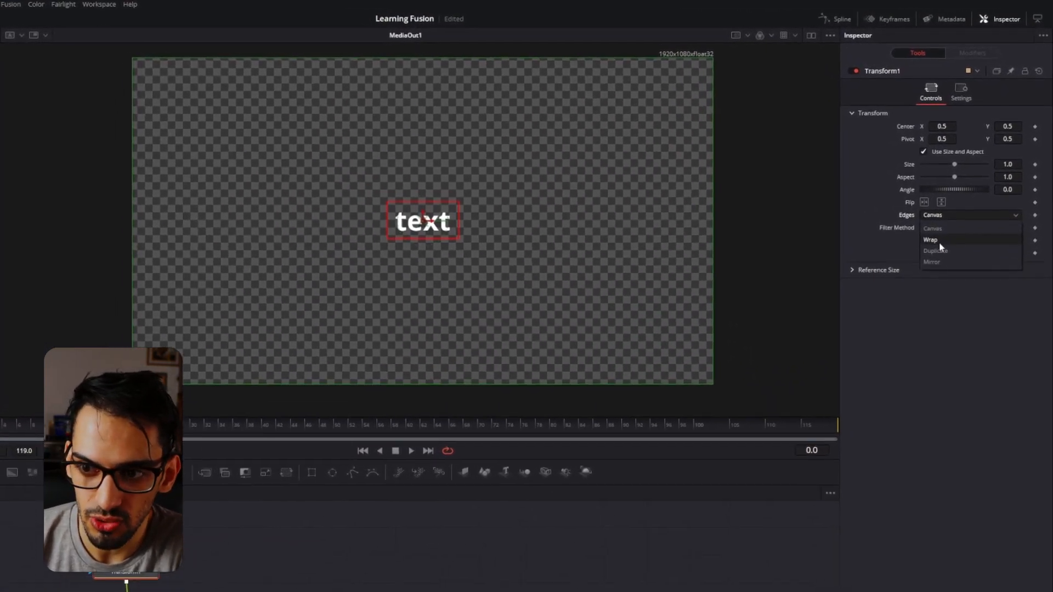
Try the Wrap, Duplicate and Mirror edge modes on Transform1 at size 0.33, and reset the edges and size.
click(941, 235)
drag(1008, 159, 970, 174)
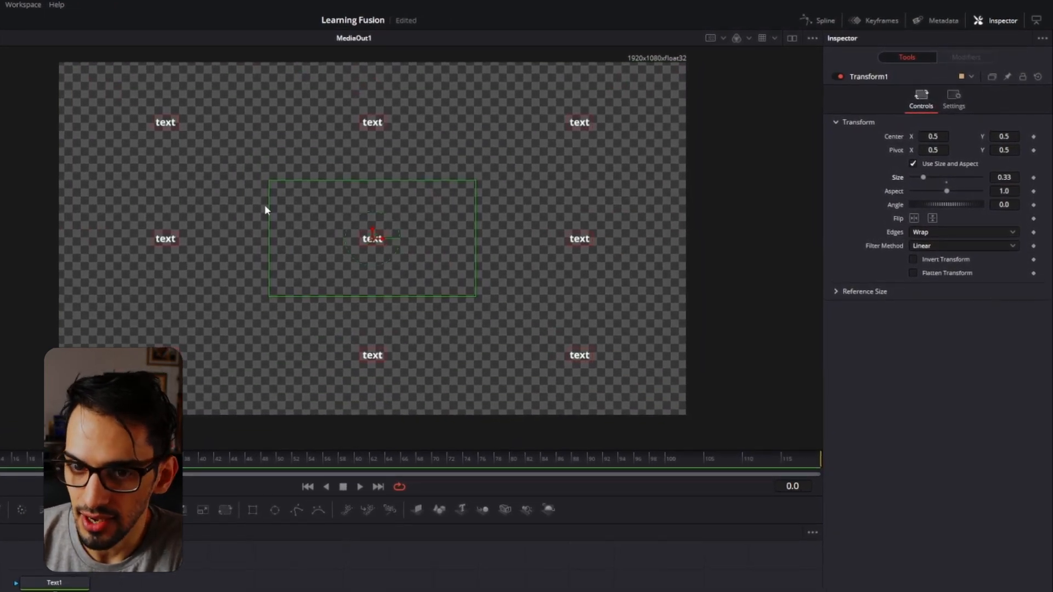
click(938, 234)
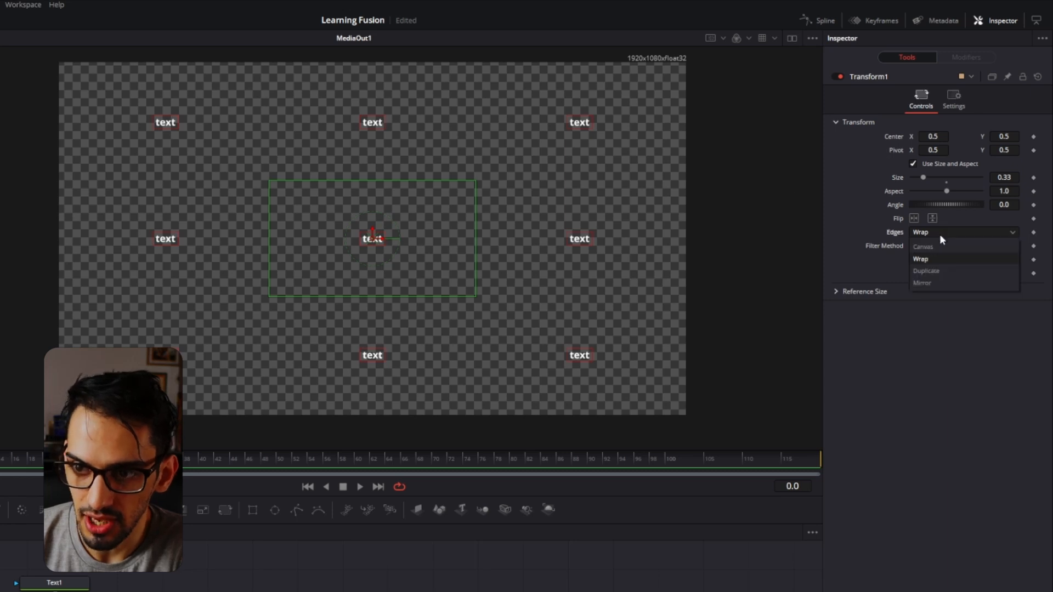
click(927, 271)
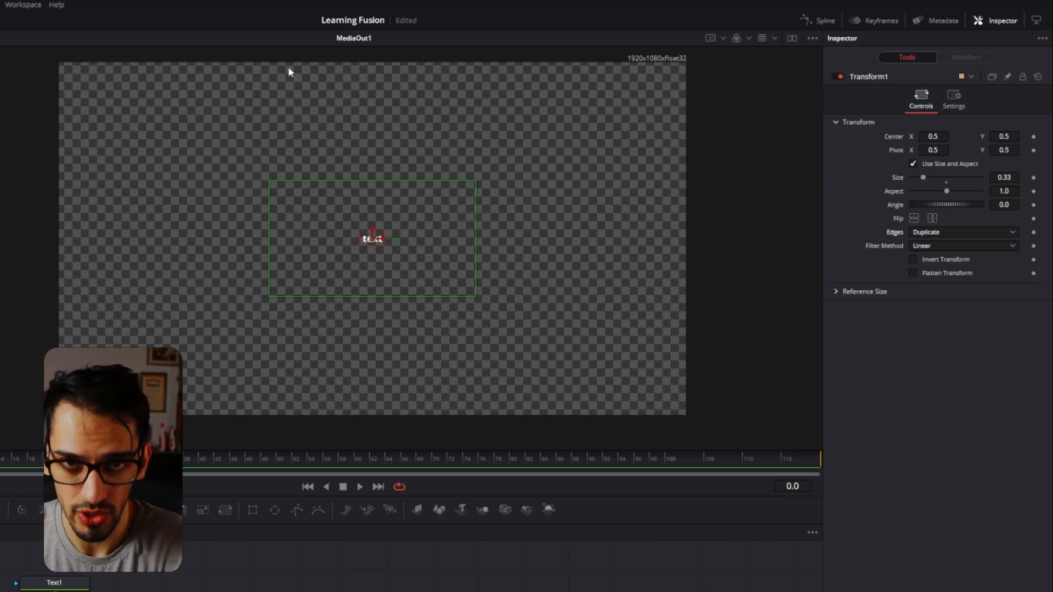
click(932, 233)
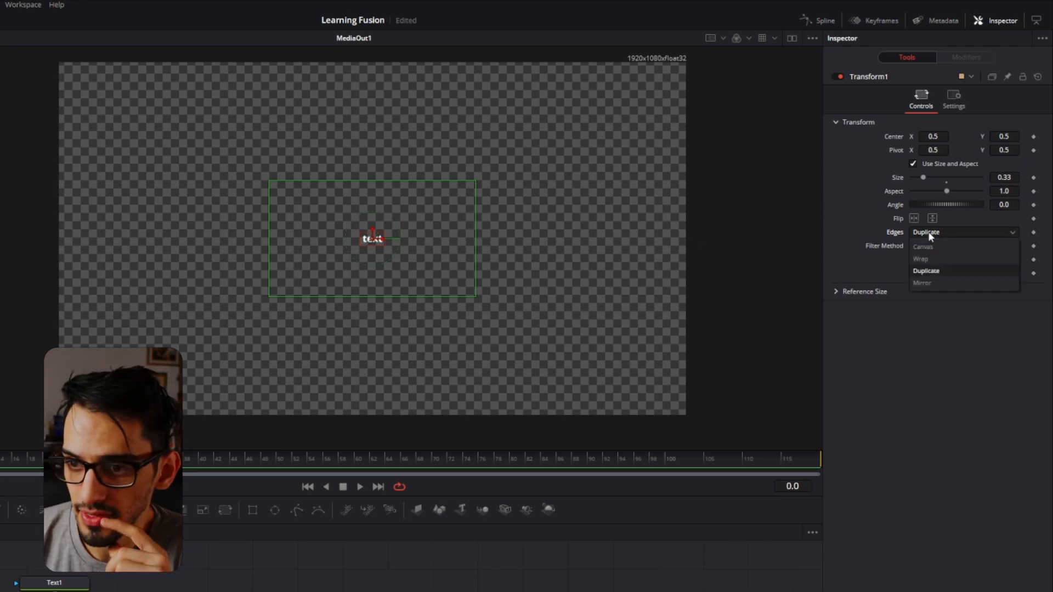
click(931, 282)
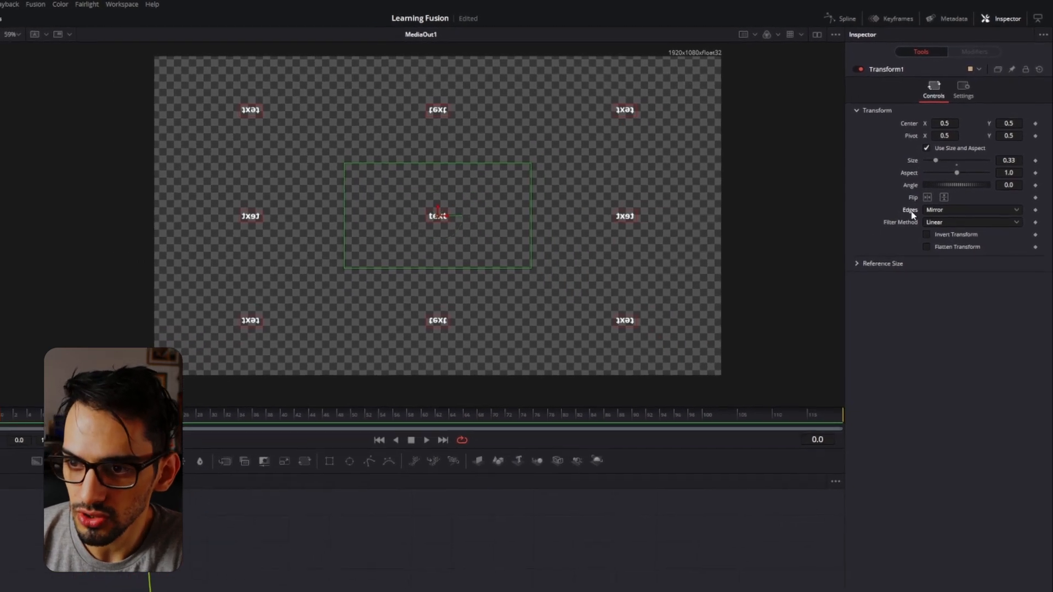
double_click(910, 213)
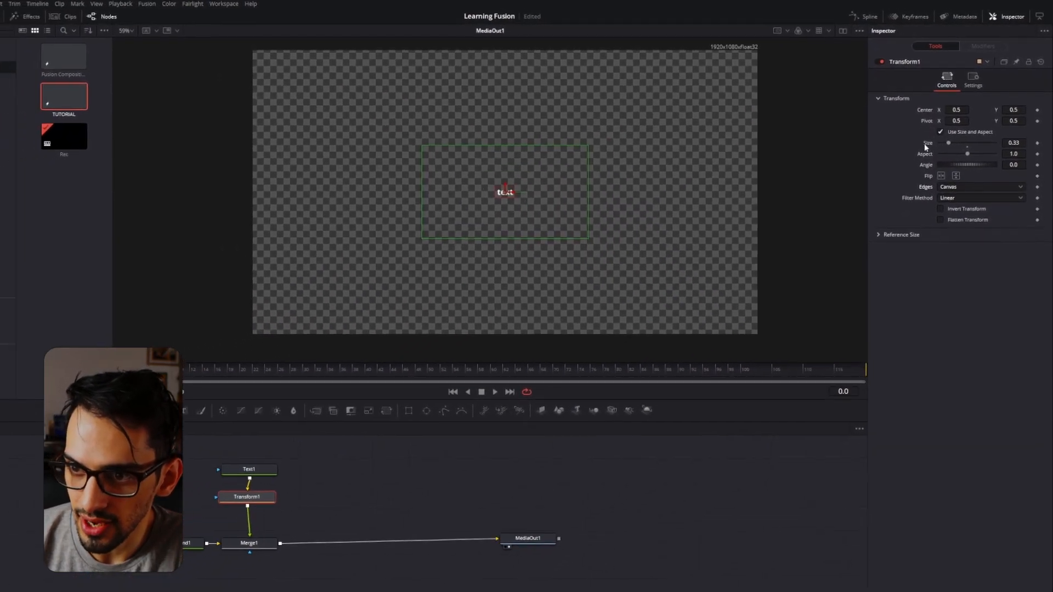
double_click(926, 145)
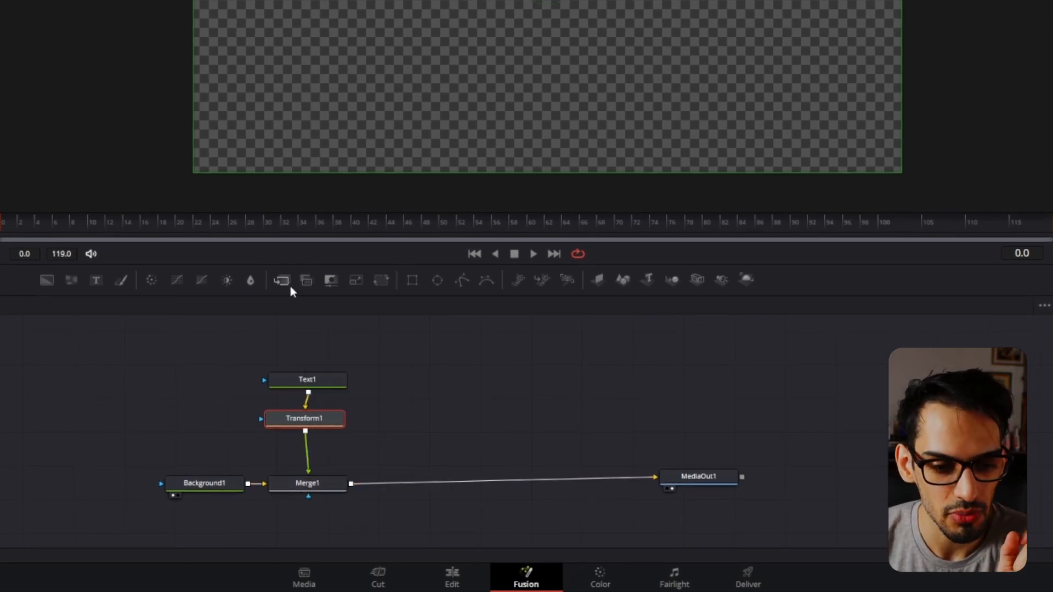
Try inserting a second Merge node between Merge1 and MediaOut1, and undo the insertion.
drag(281, 282, 395, 387)
drag(430, 471, 433, 479)
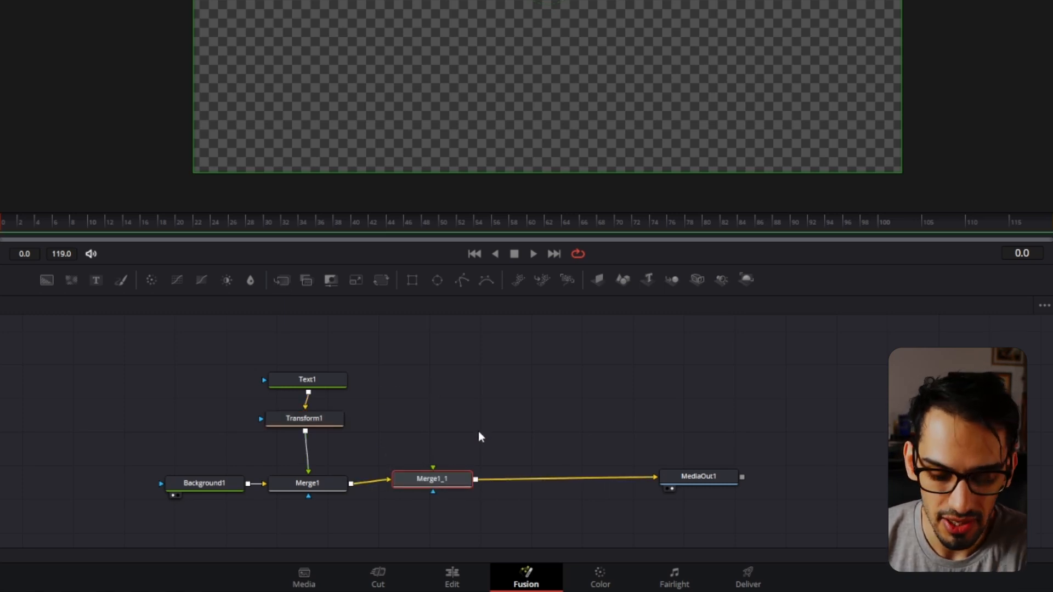
key(ctrl+z)
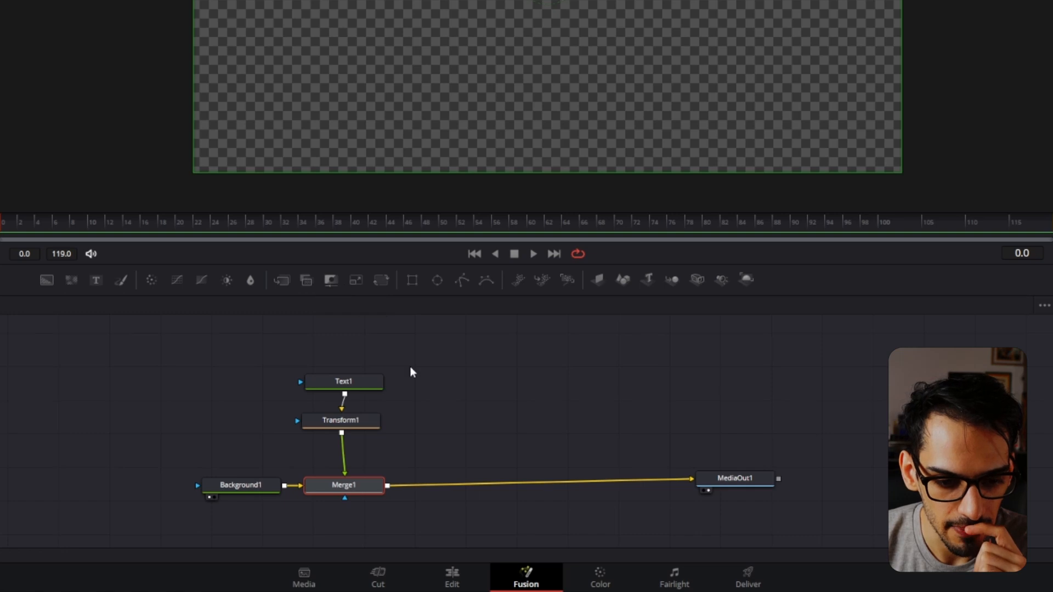
Move Background1 farther from Merge1 and swap Merge1's background and foreground inputs.
drag(245, 487, 200, 481)
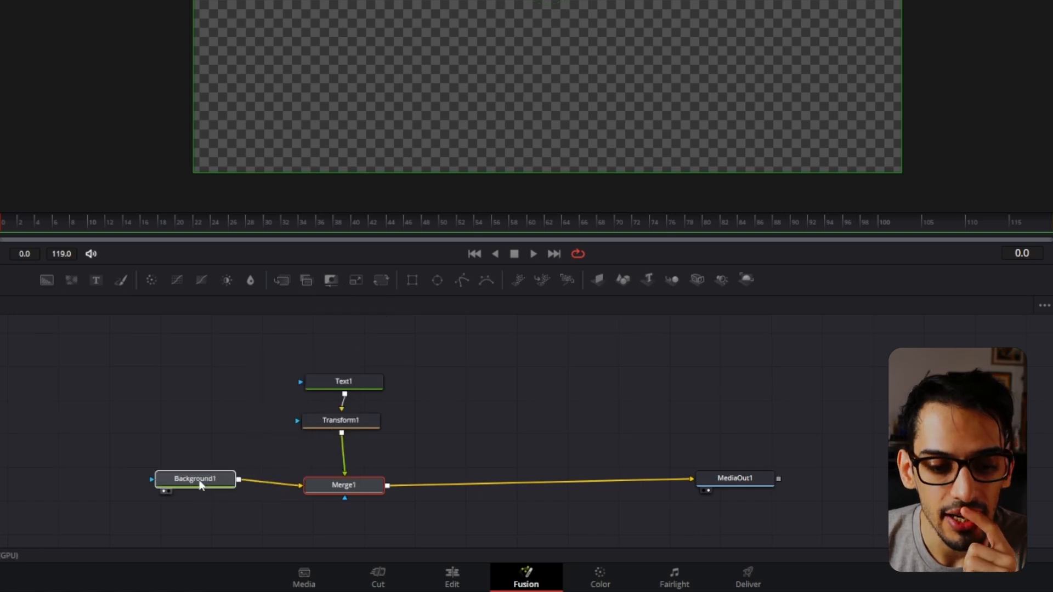
click(351, 487)
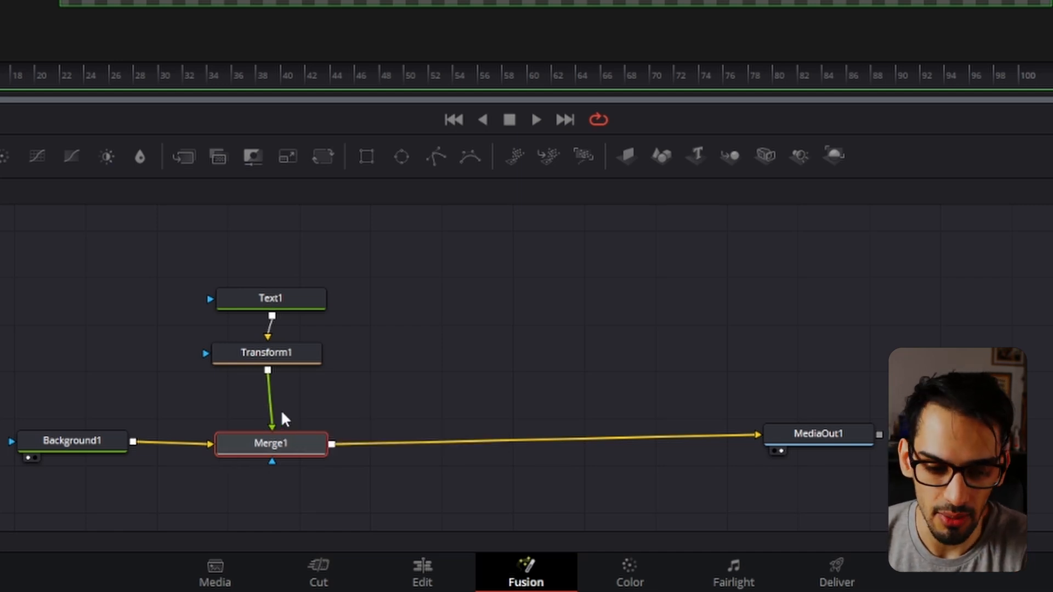
key(ctrl+t)
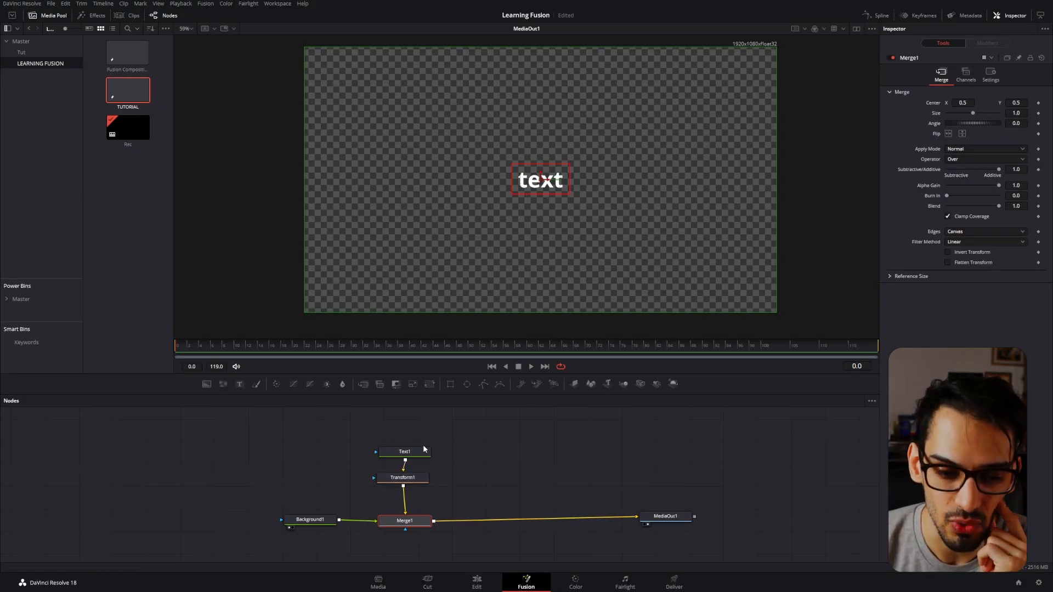
Make Background1 an opaque yellow with red 1.0, green about 0.86, blue 0.0 and alpha 1.0.
click(323, 528)
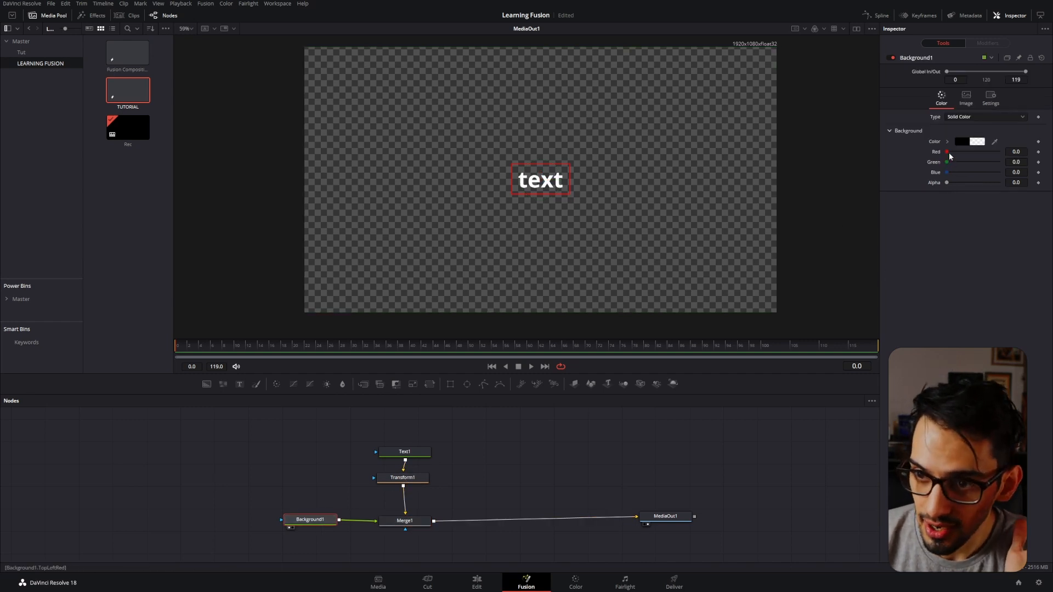
drag(947, 182, 1021, 183)
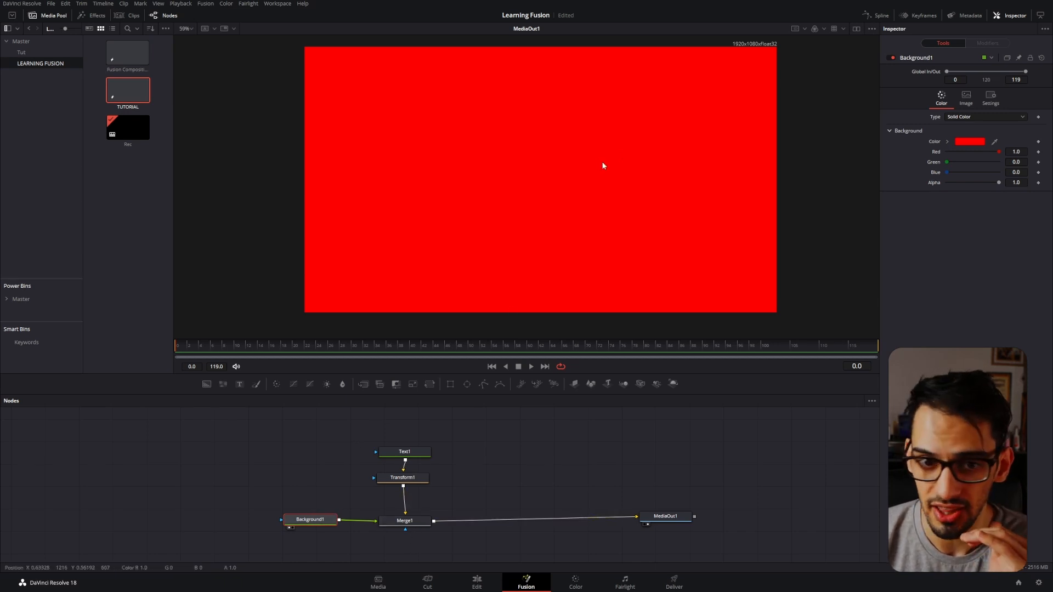
drag(954, 161, 975, 163)
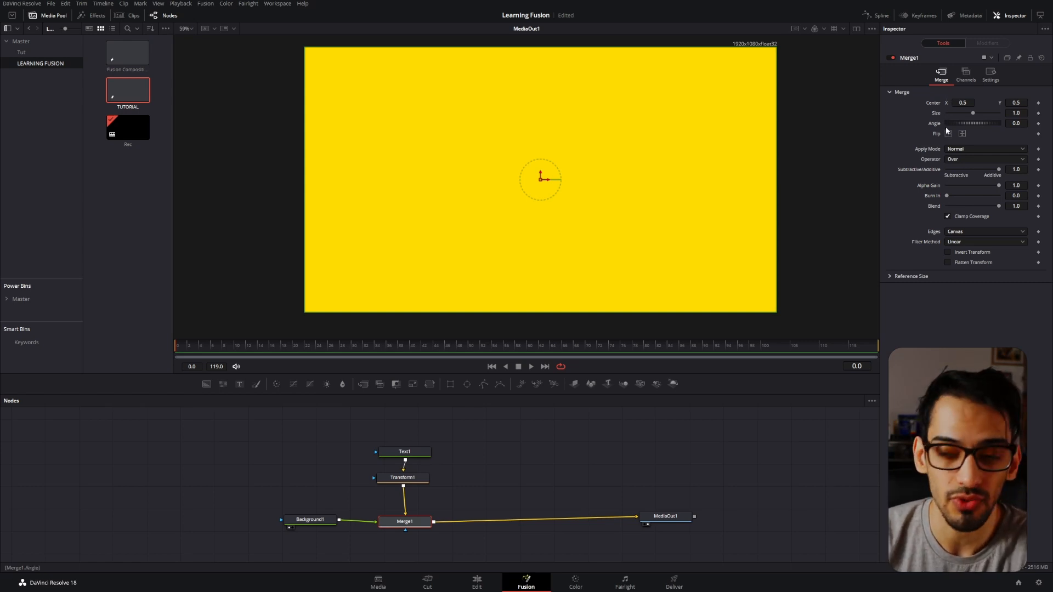
Compare shifting Merge1's center X with the inputs swapped and in original order, including X 0.981, and reset the center to 0.5.
drag(540, 179, 743, 179)
drag(963, 103, 991, 103)
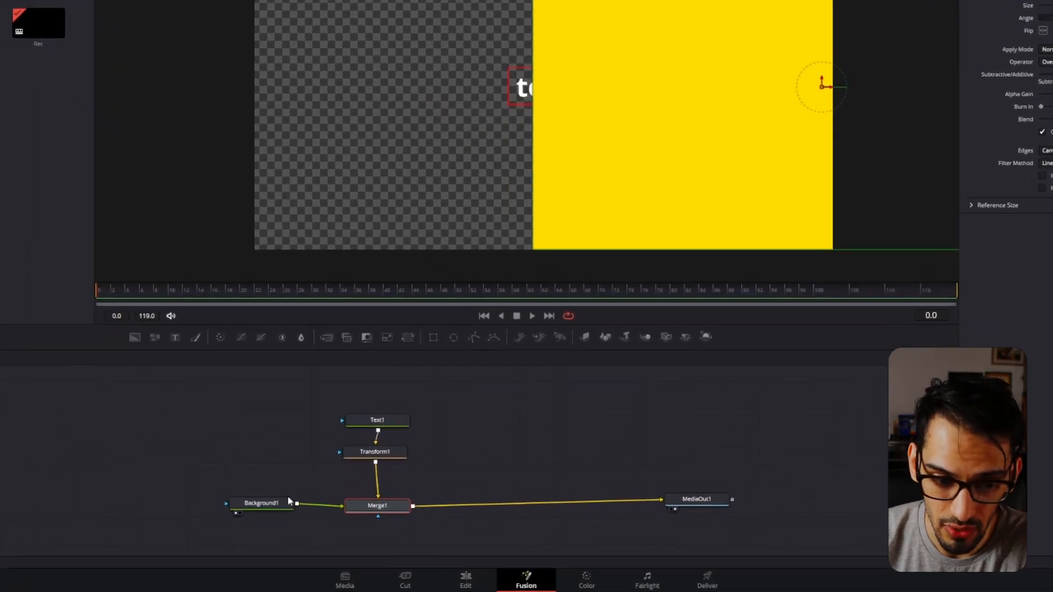
click(273, 505)
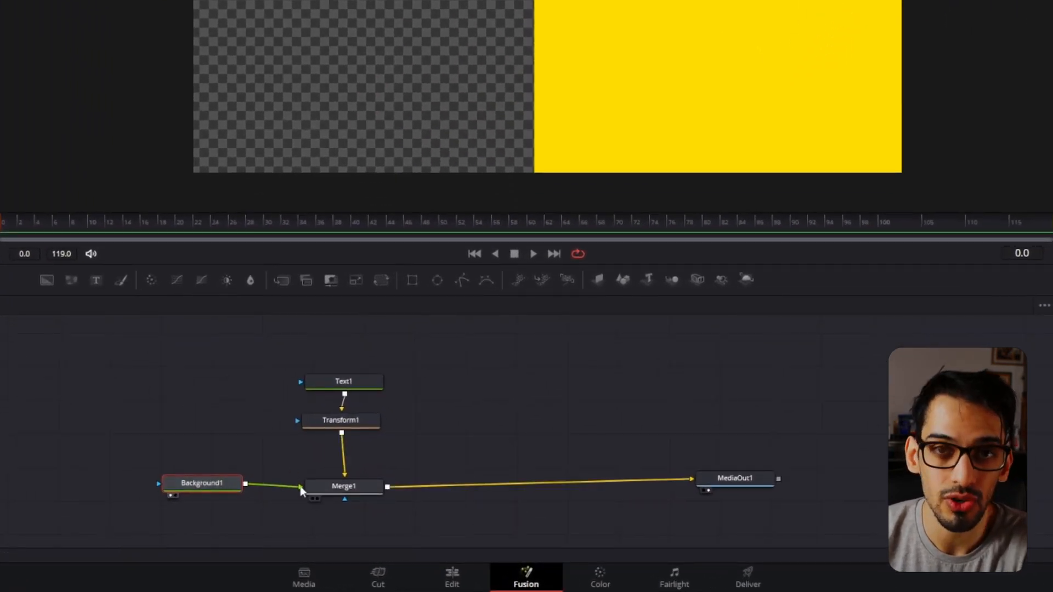
click(328, 489)
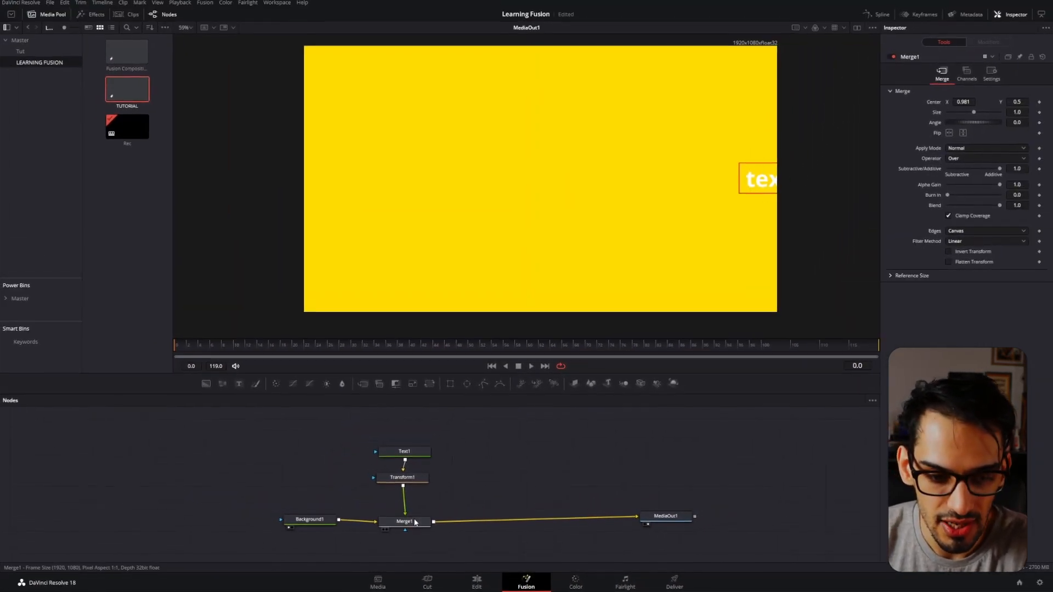
drag(962, 102, 988, 103)
double_click(928, 104)
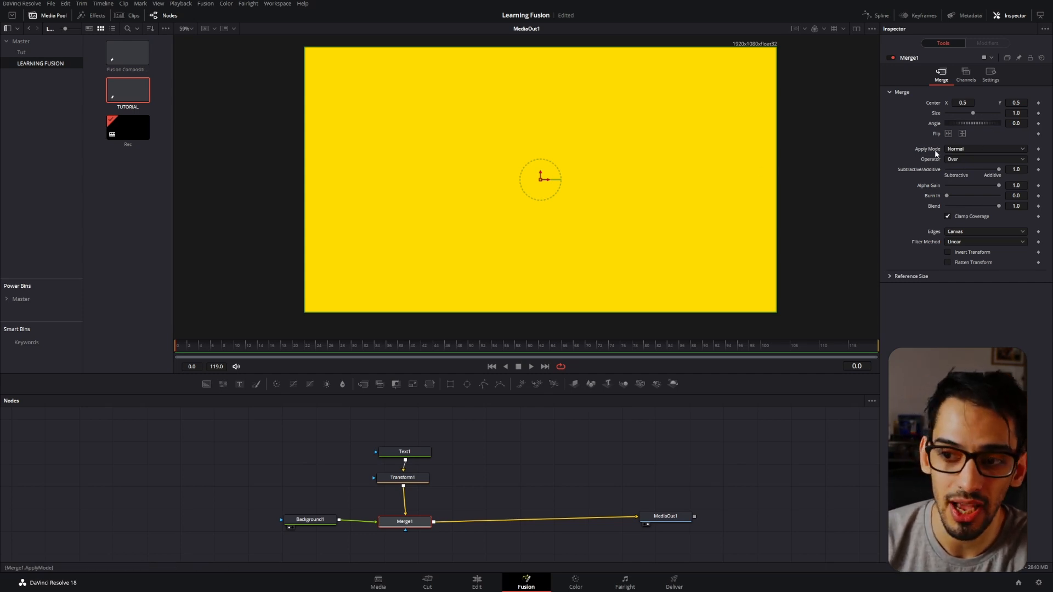
Cycle Merge1's apply mode from Screen through Linear Burn, Color Dodge, Overlay, Hard Light, Hue and Luminosity to Geometric.
click(954, 150)
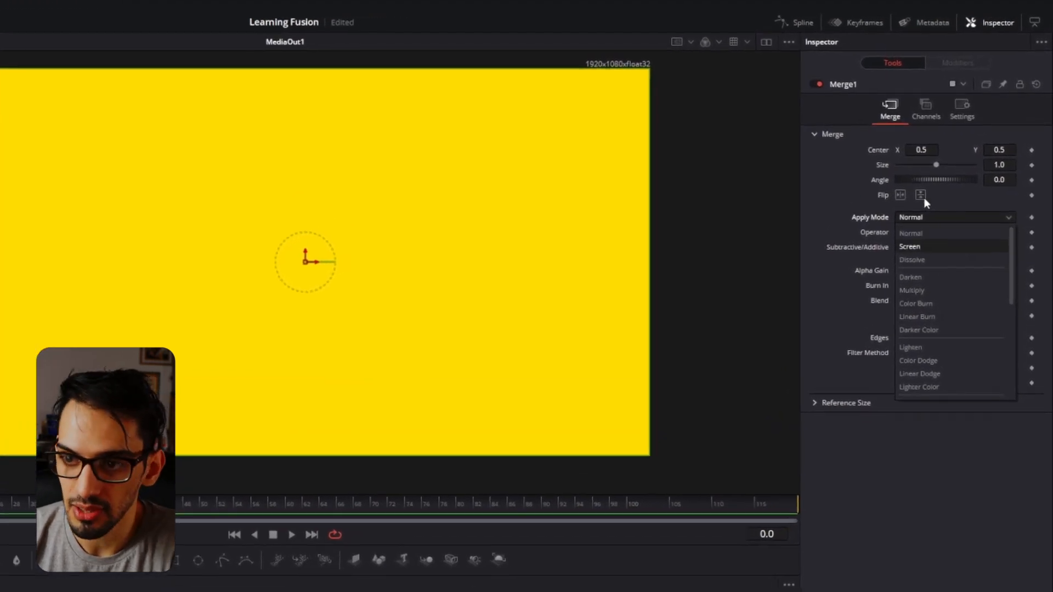
click(919, 249)
key(Down)
key(Down)
key(Up)
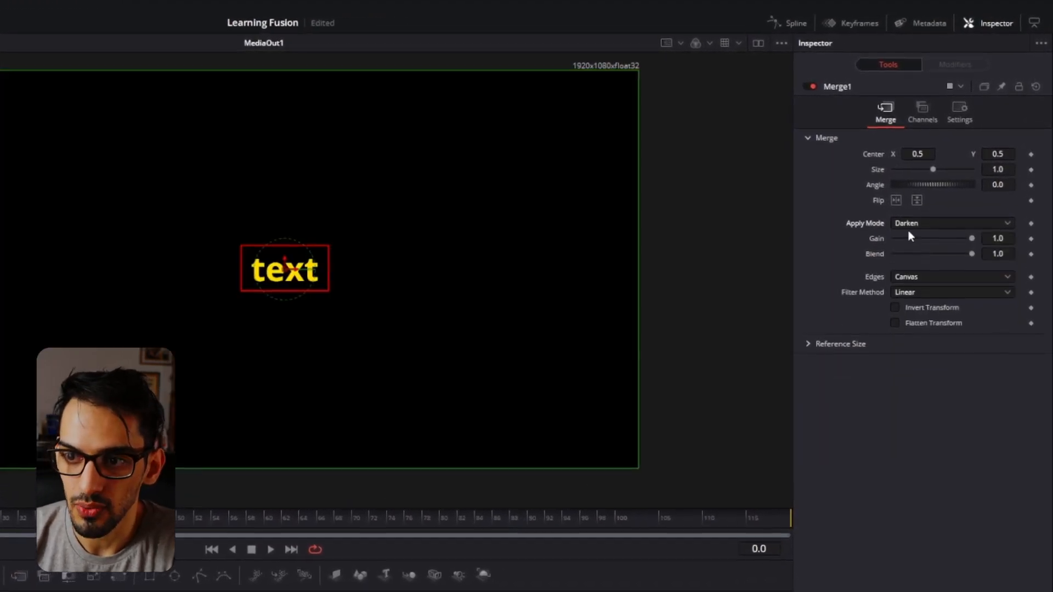
key(Down)
key(Down)
key(Down)
key(Down)
key(Down)
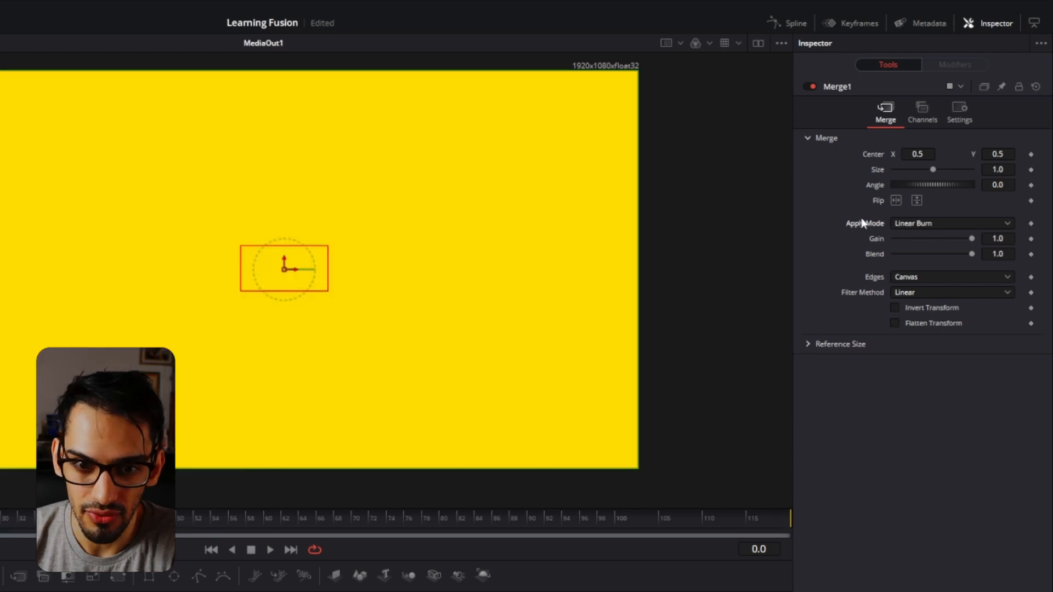
key(Down)
key(Down)
key(Down)
key(Down)
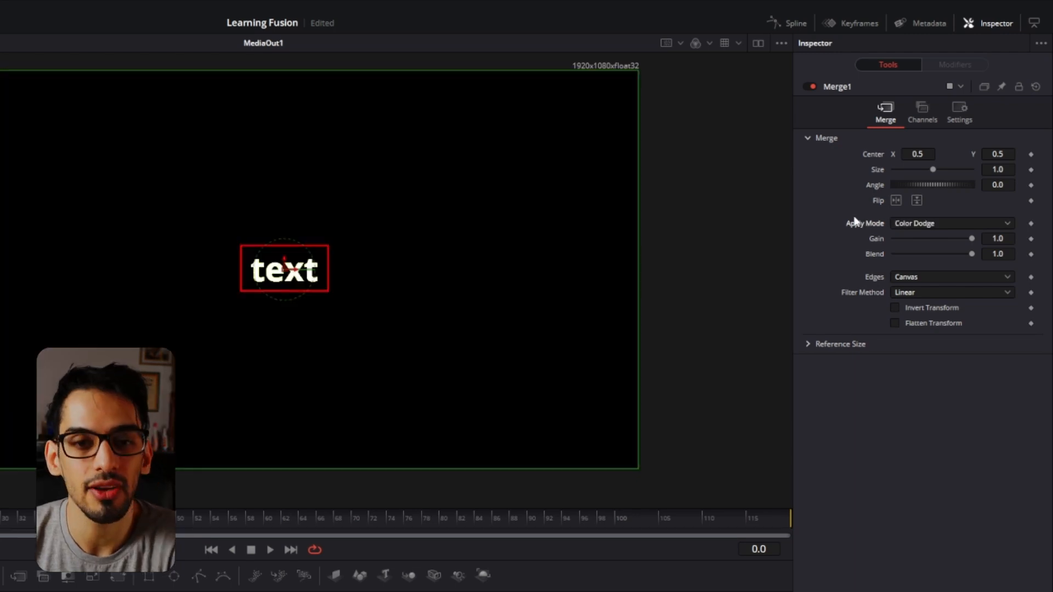
key(Down)
key(Down)
key(Down)
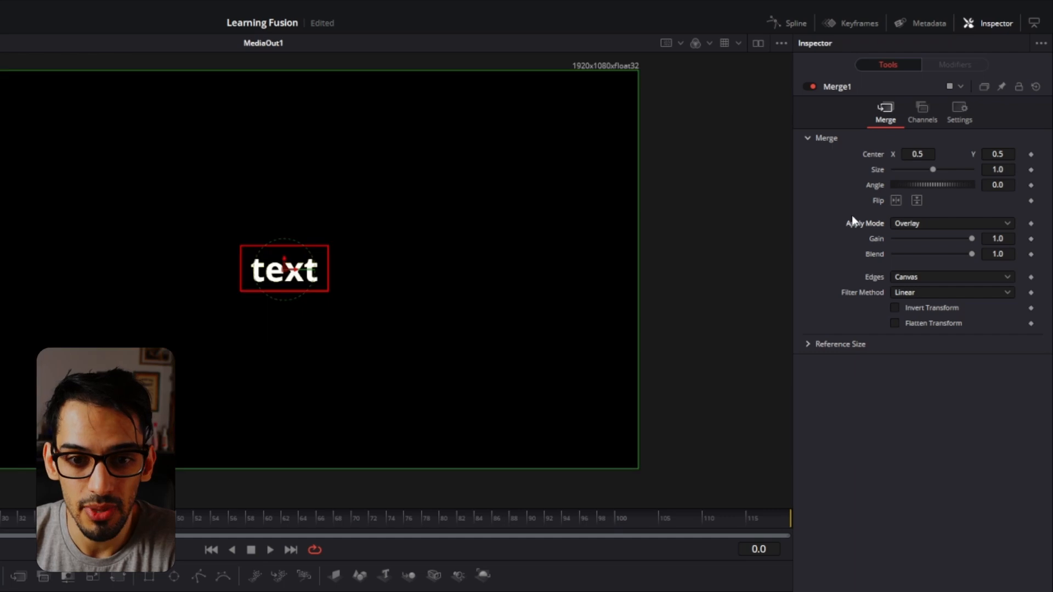
key(Down)
key(Down)
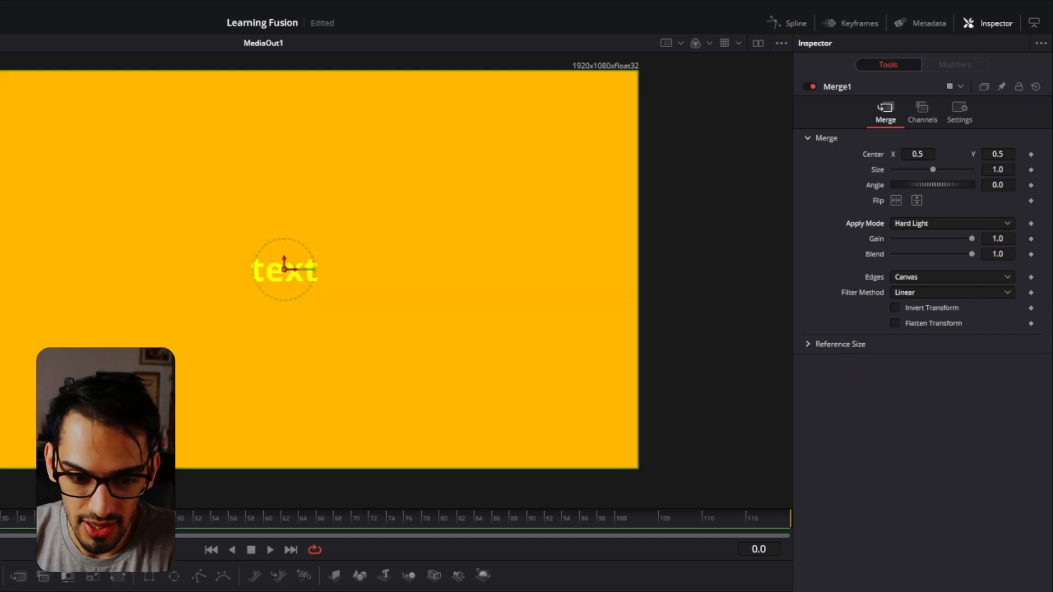
key(Down)
key(Down)
key(Down)
key(Down)
key(Down)
key(Down)
key(Down)
key(Down)
key(Down)
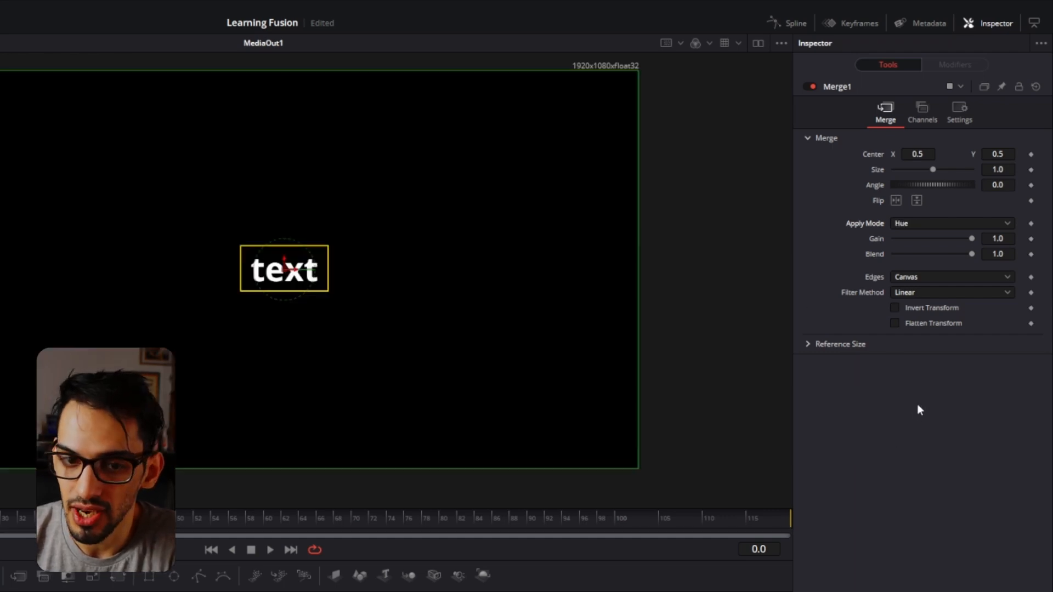
key(Down)
key(Down)
key(Down)
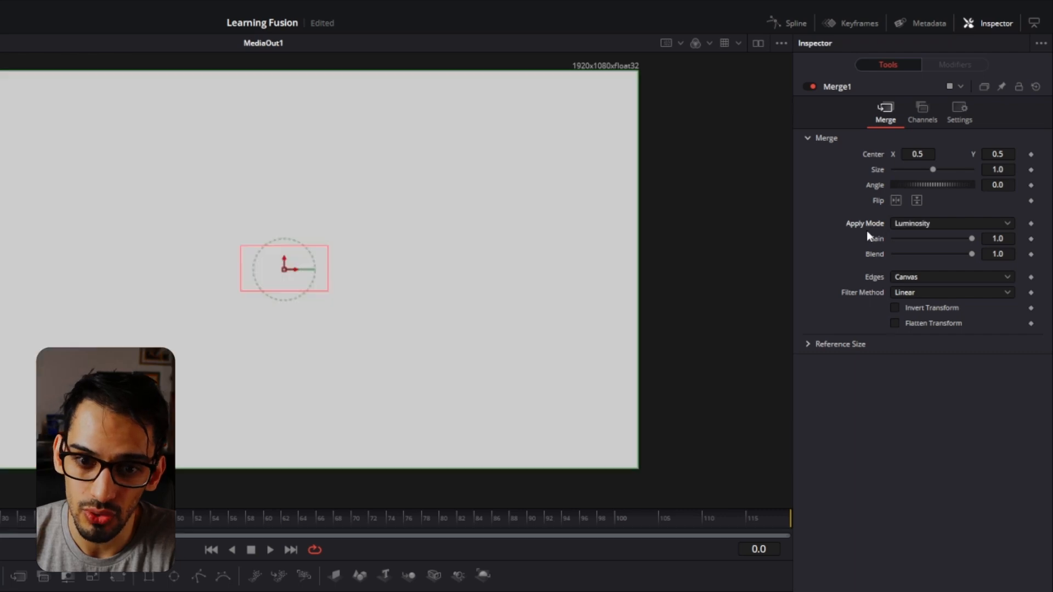
key(Down)
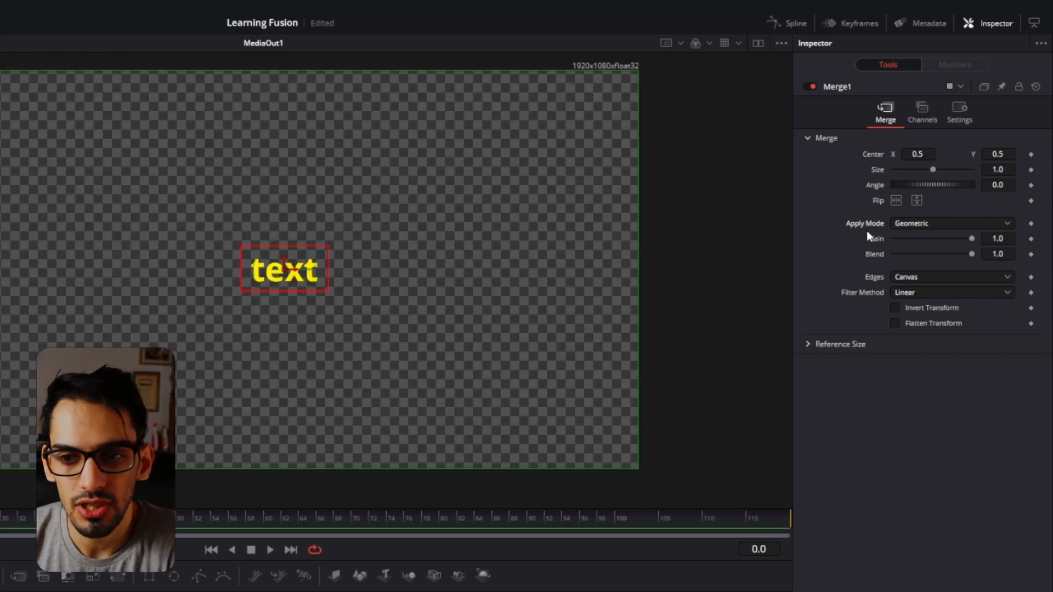
Try the Screen apply mode on Merge1 again and set the apply mode back to Normal.
click(924, 222)
scroll(939, 356, up, 10)
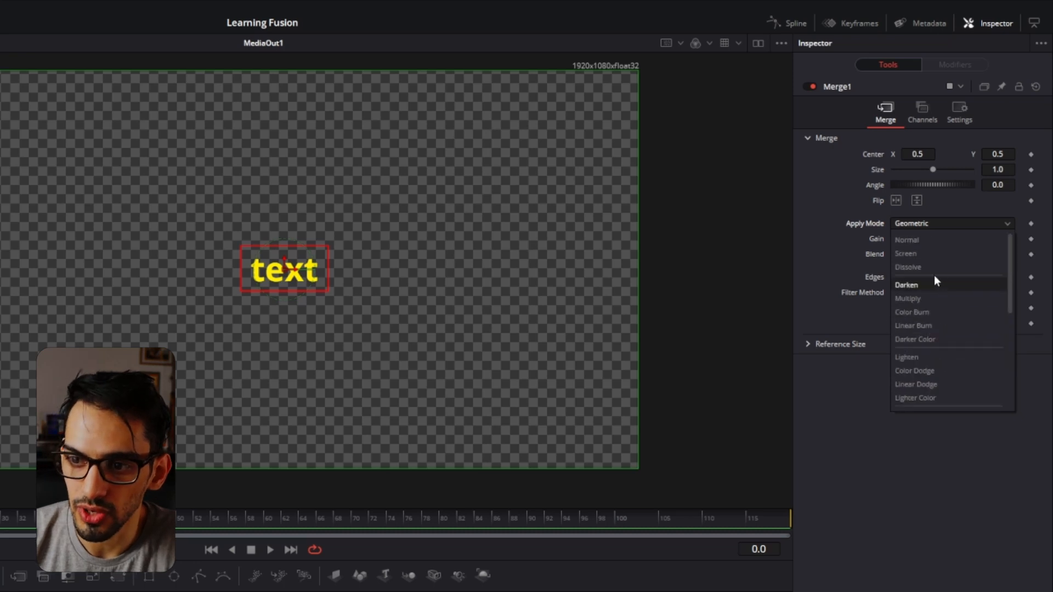
click(919, 254)
click(925, 224)
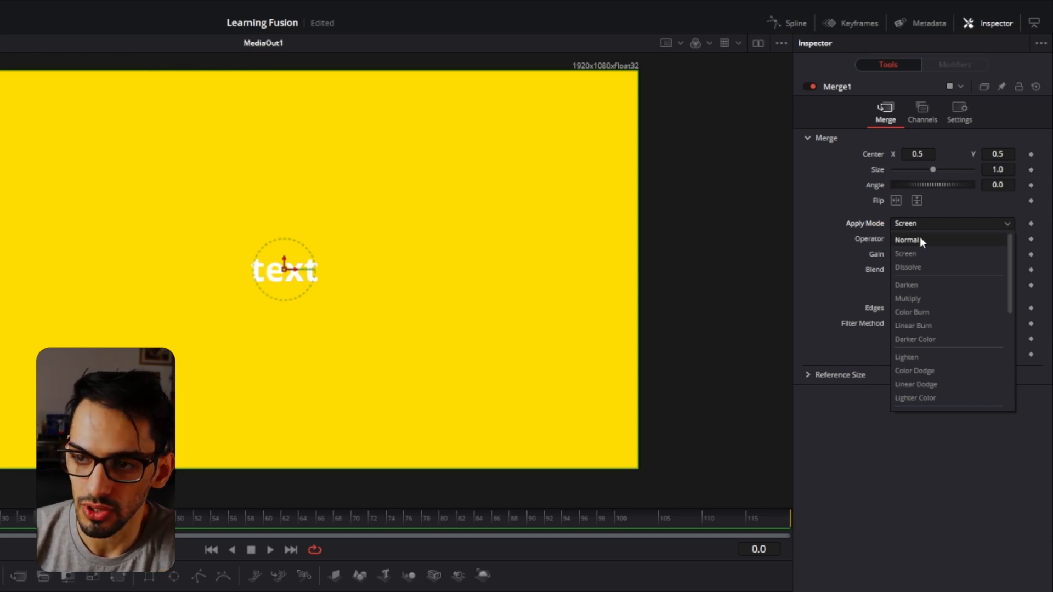
click(919, 240)
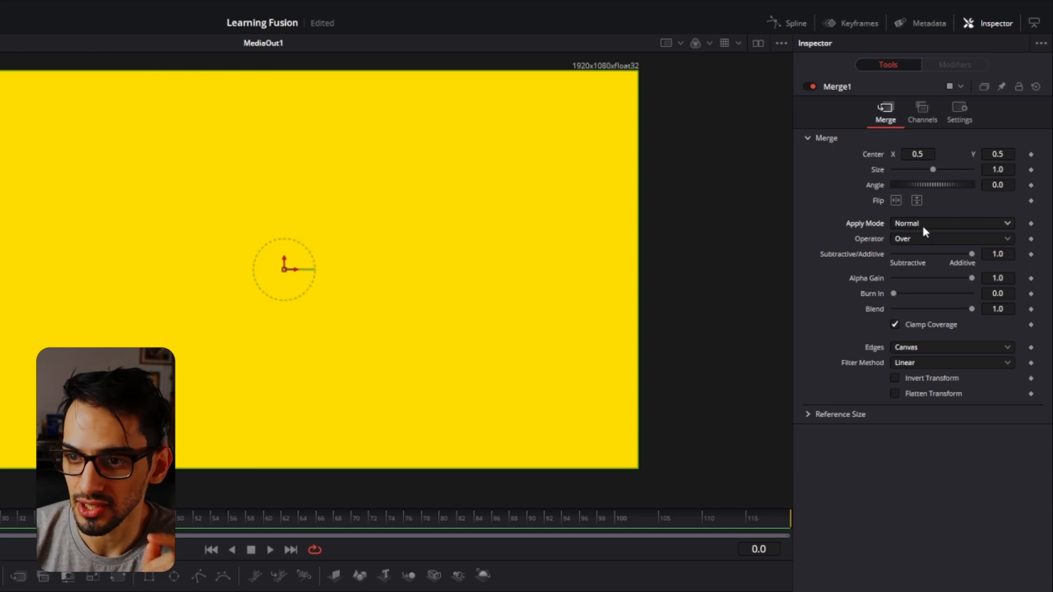
Try the Stencil, In and Held Out operators on Merge1 and set the operator back to Over.
click(946, 239)
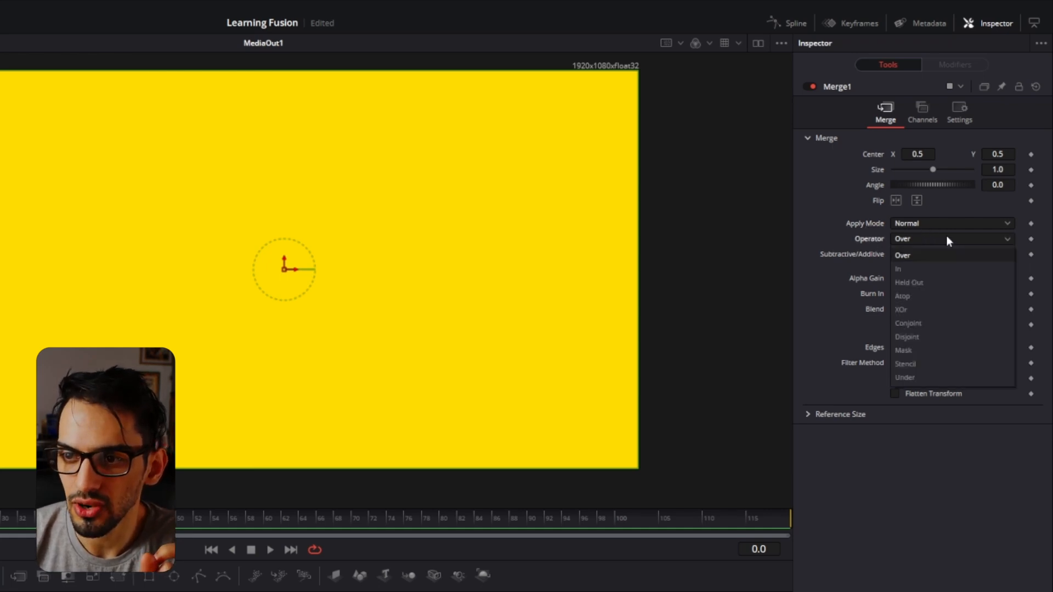
click(918, 363)
click(909, 241)
click(902, 269)
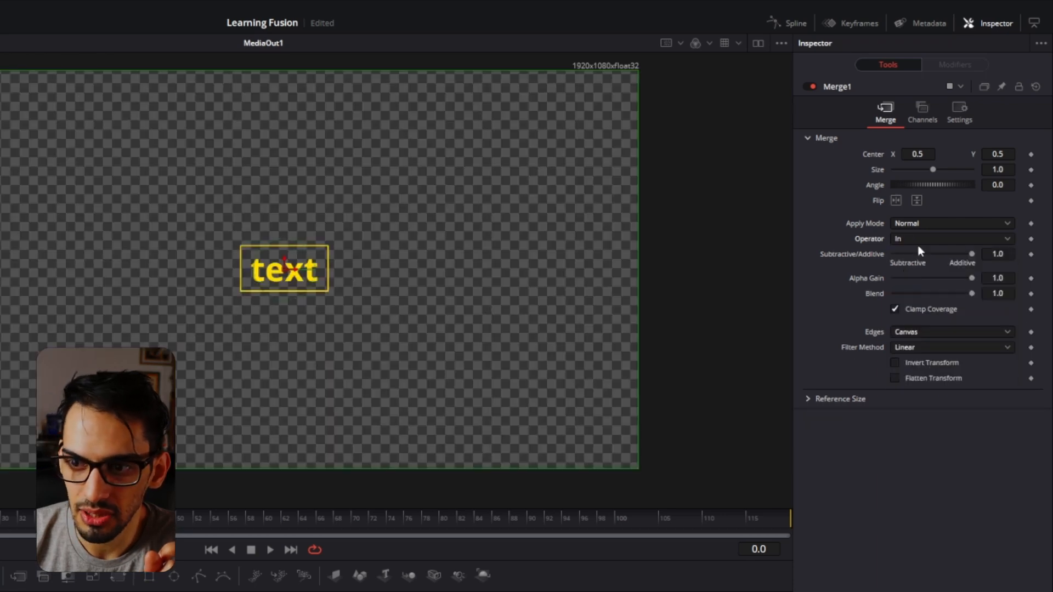
click(907, 239)
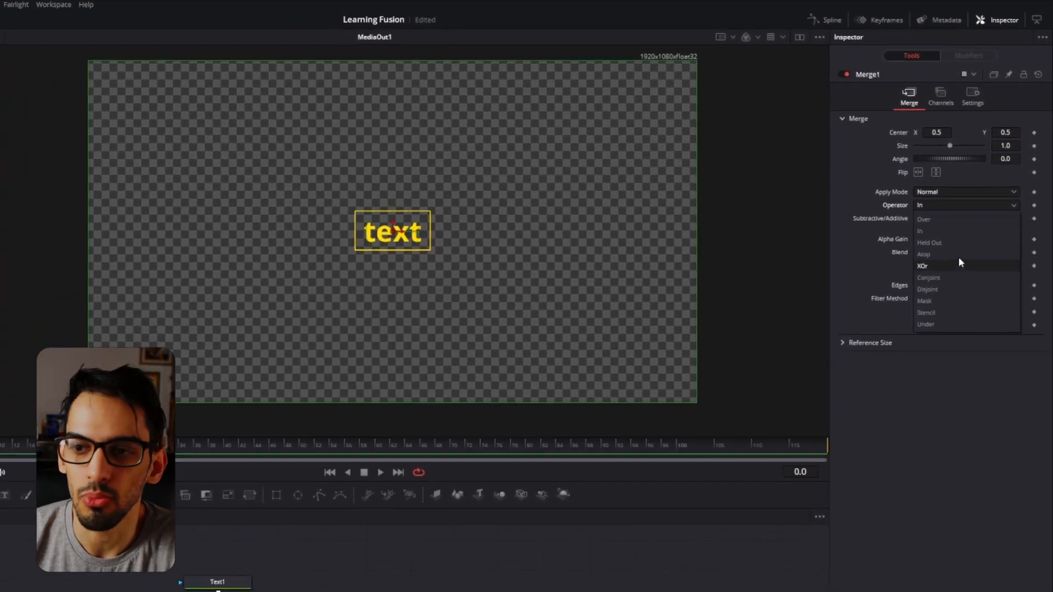
click(925, 250)
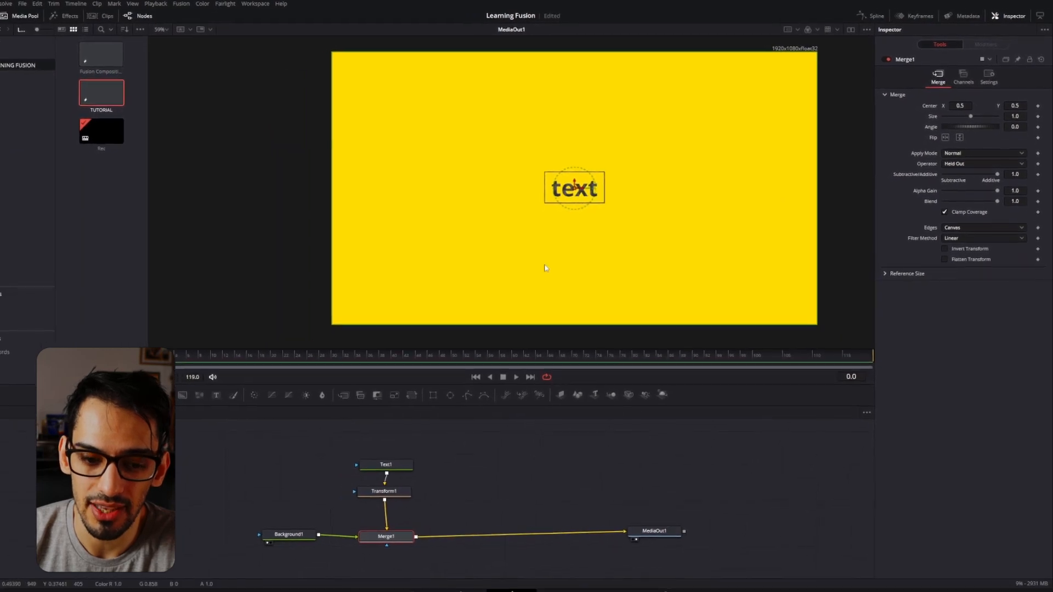
click(972, 160)
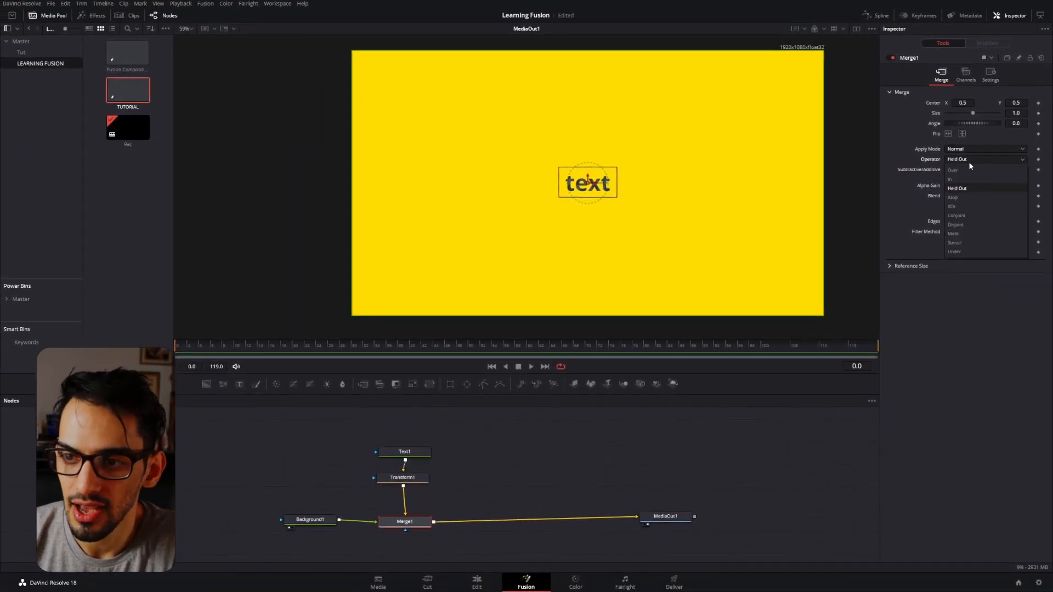
click(965, 168)
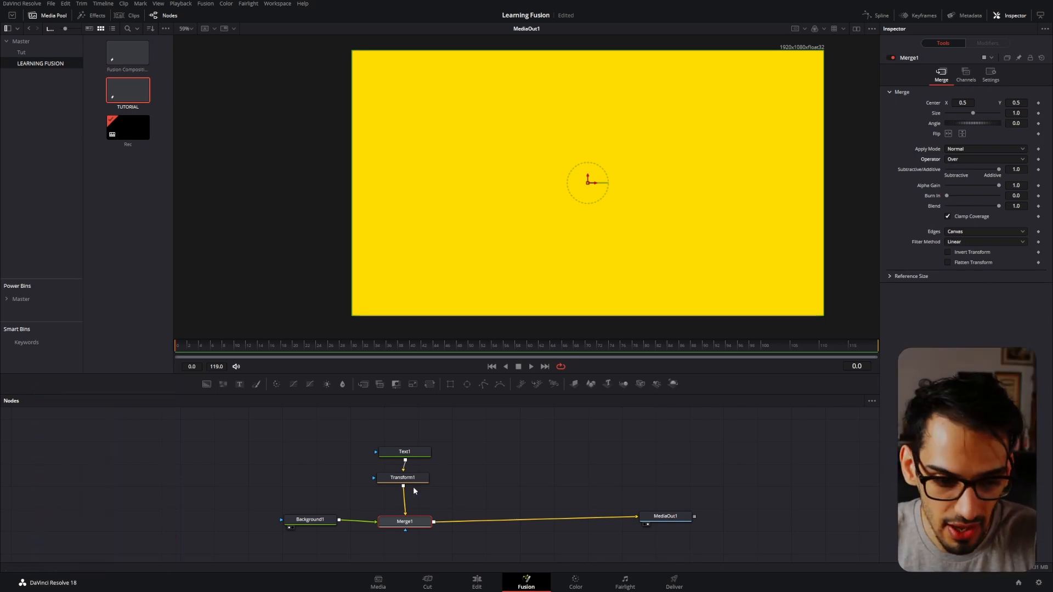
View Merge1's edge options, try blend values of 0.0 and about 0.5, and reset the blend to 1.0.
click(955, 232)
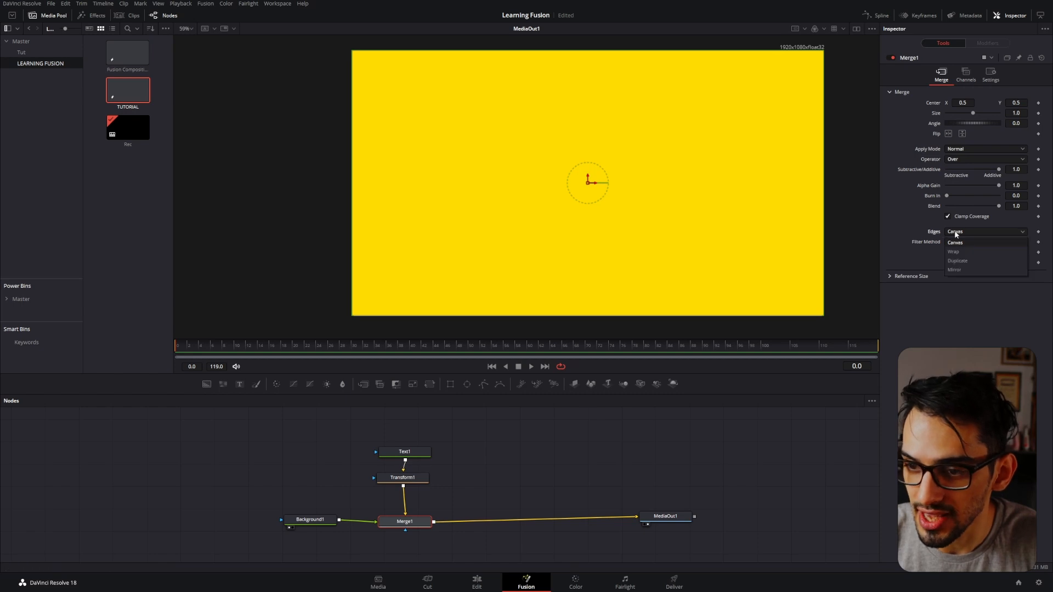
click(905, 227)
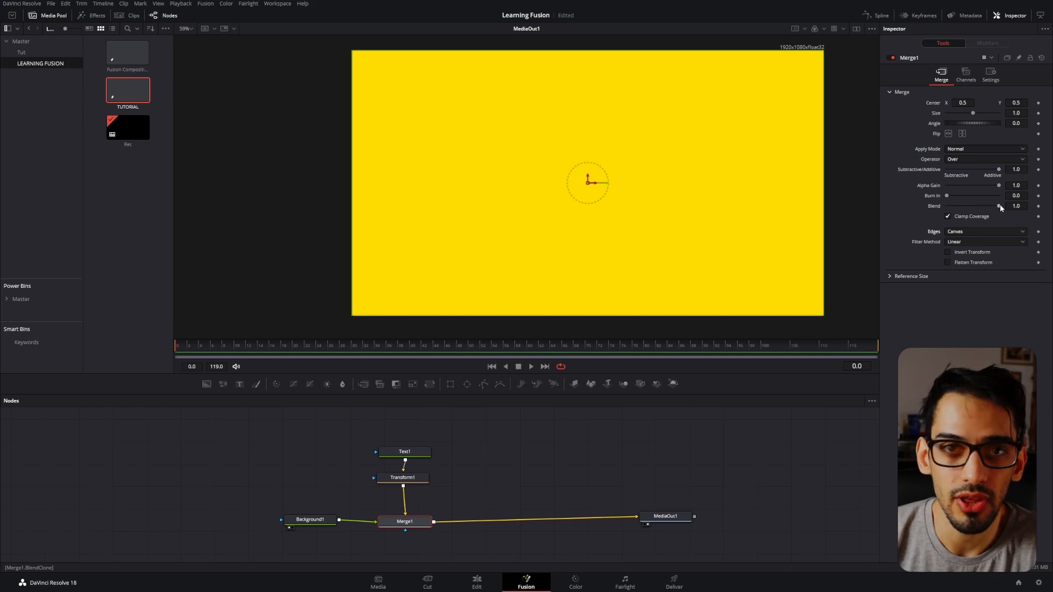
drag(999, 204, 1025, 212)
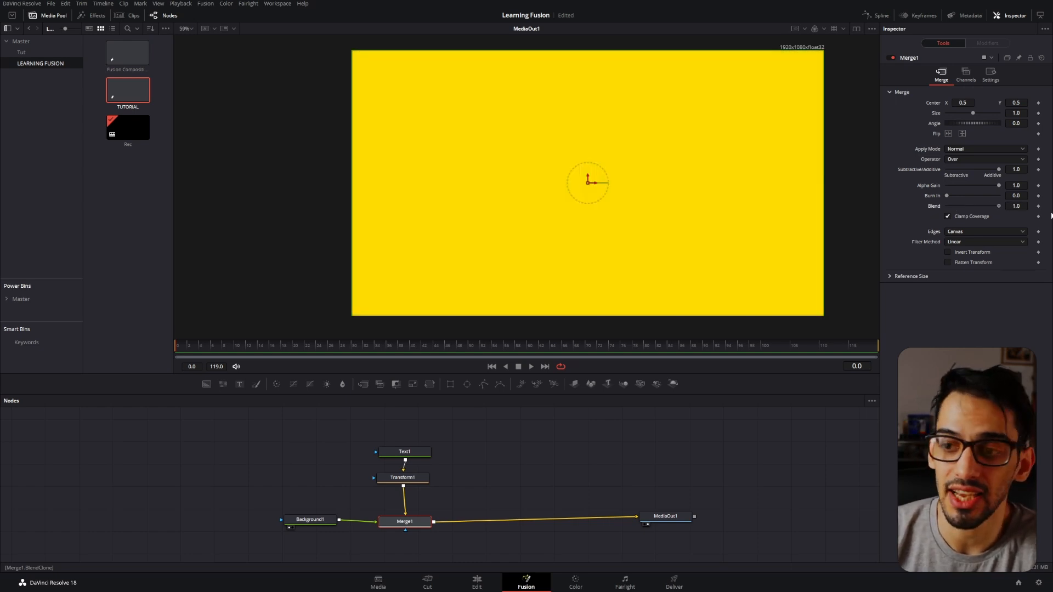
drag(999, 206, 947, 207)
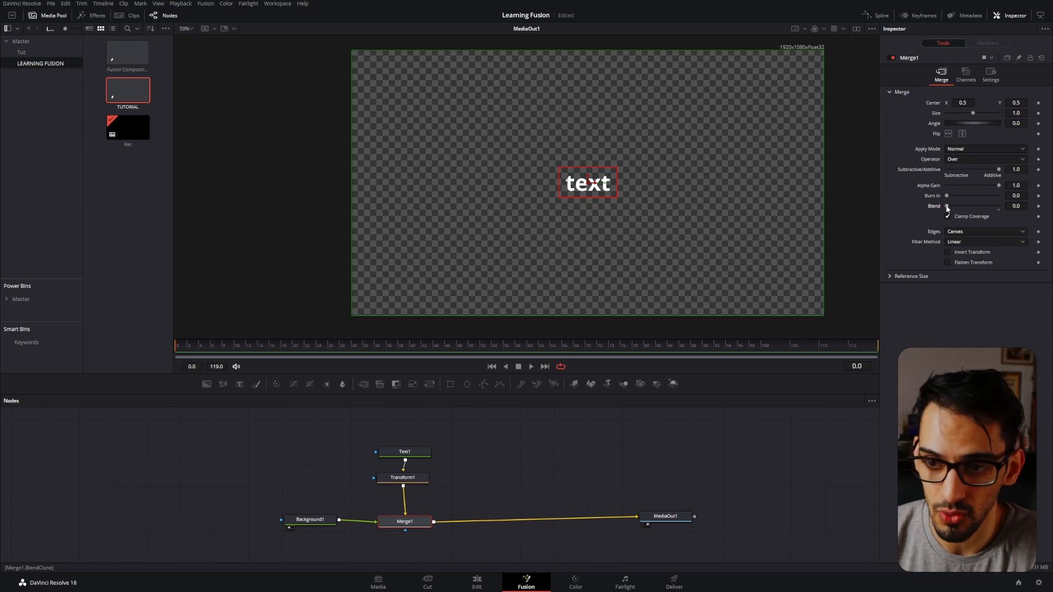
drag(947, 207, 971, 206)
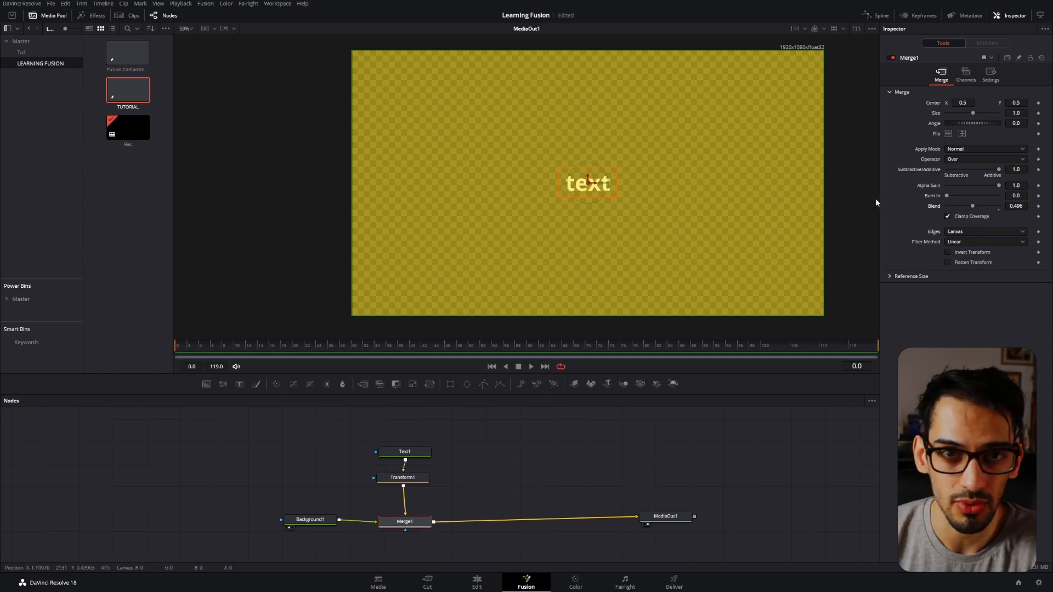
double_click(938, 207)
Make Background1 transparent and swap Merge1's inputs so Transform1 feeds the foreground and Background1 the background.
click(310, 519)
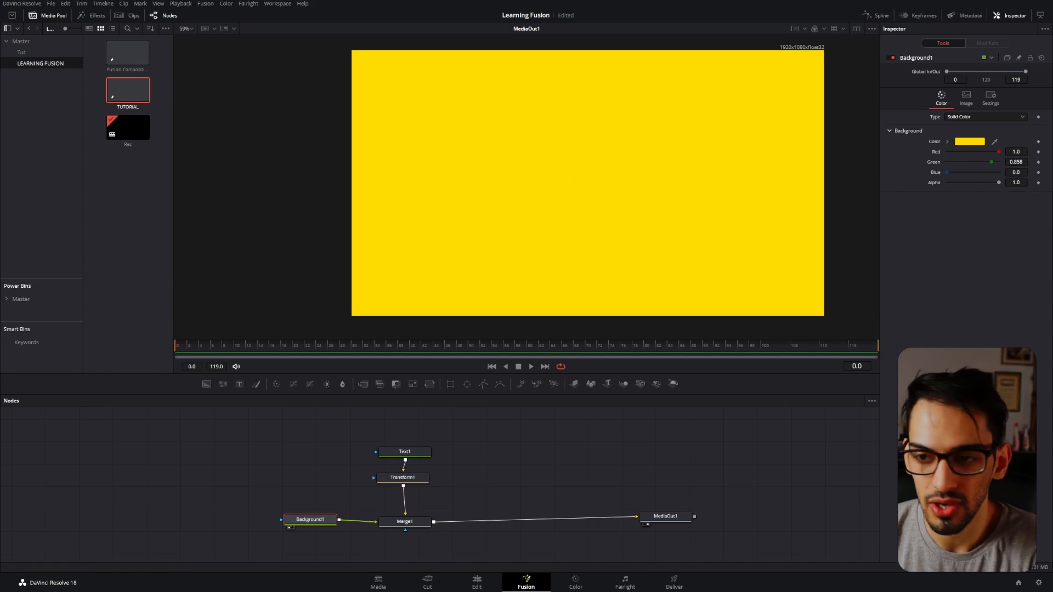
double_click(1015, 152)
text(0')
key(Tab)
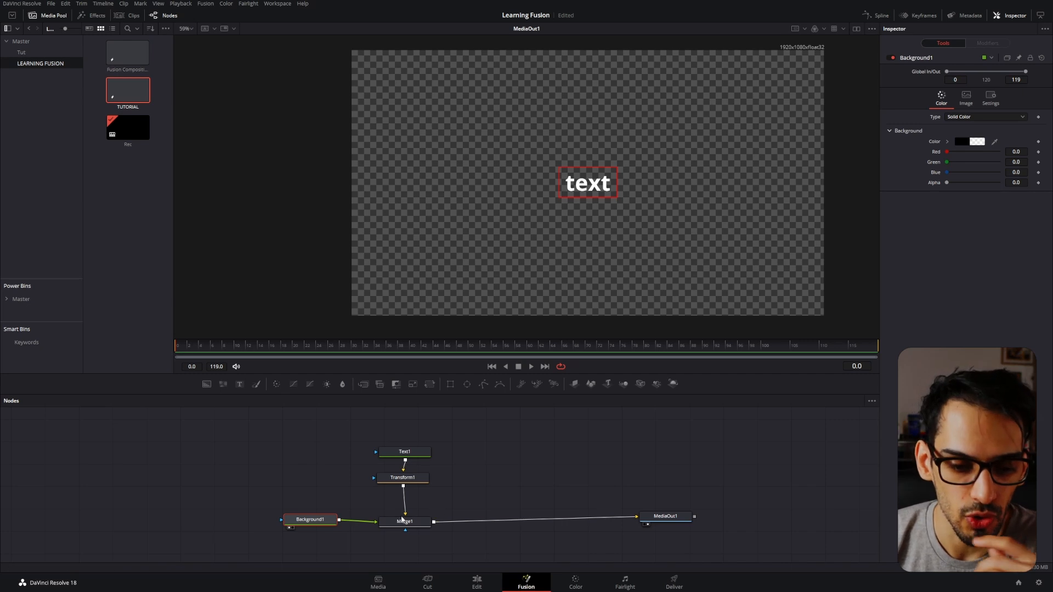
click(402, 519)
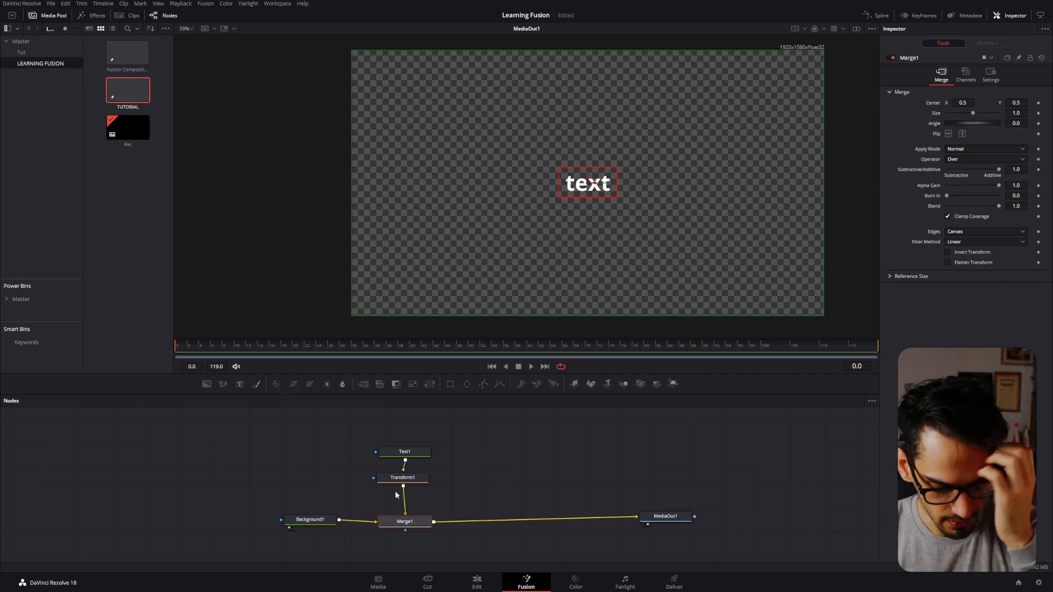
Keyframe Transform1's size at 1.0 on frames 0 and 19.
click(402, 476)
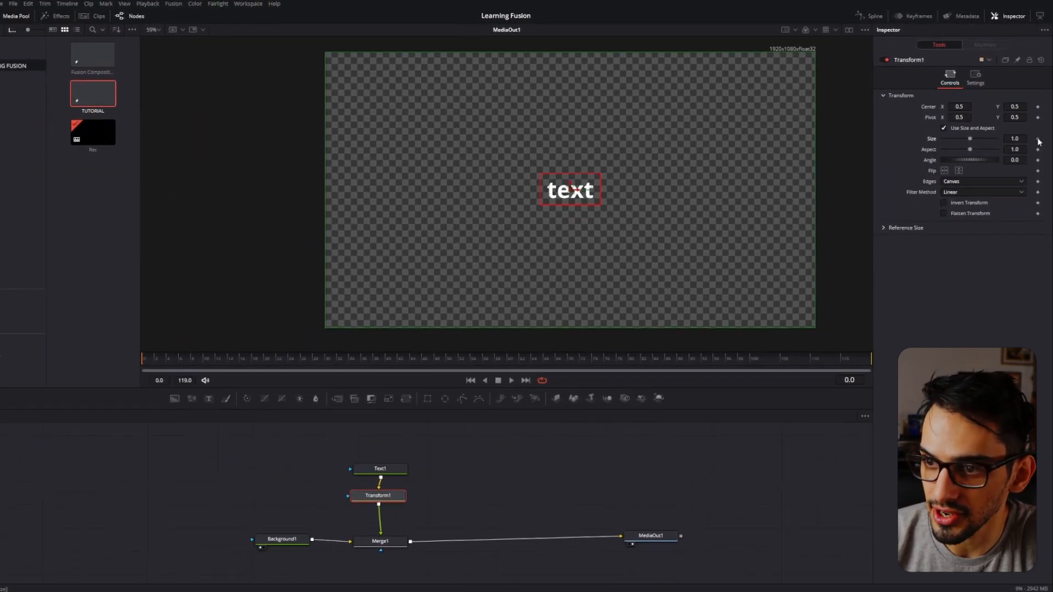
click(1037, 140)
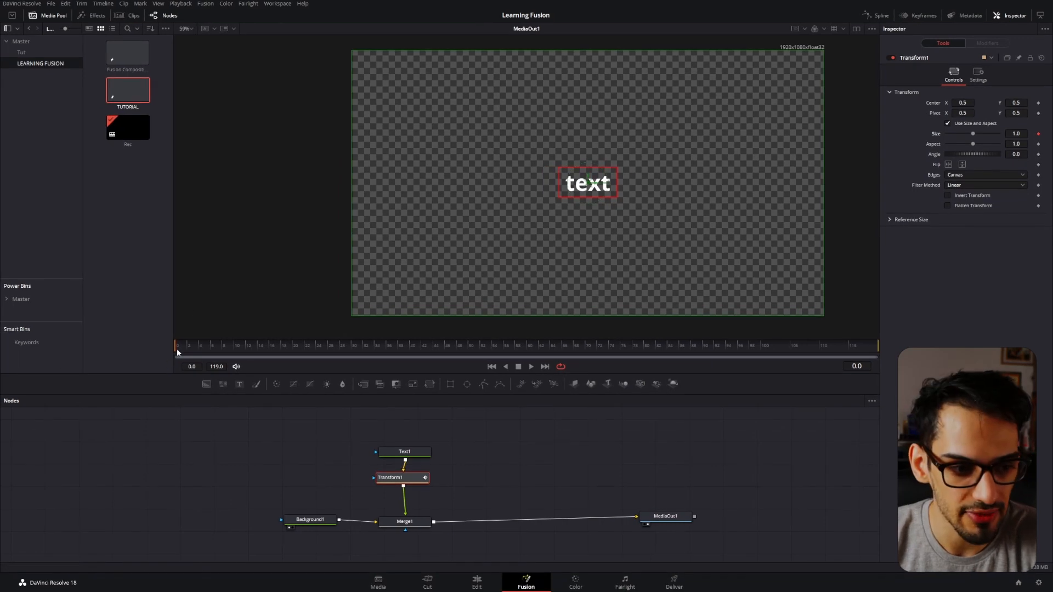
drag(225, 344, 307, 357)
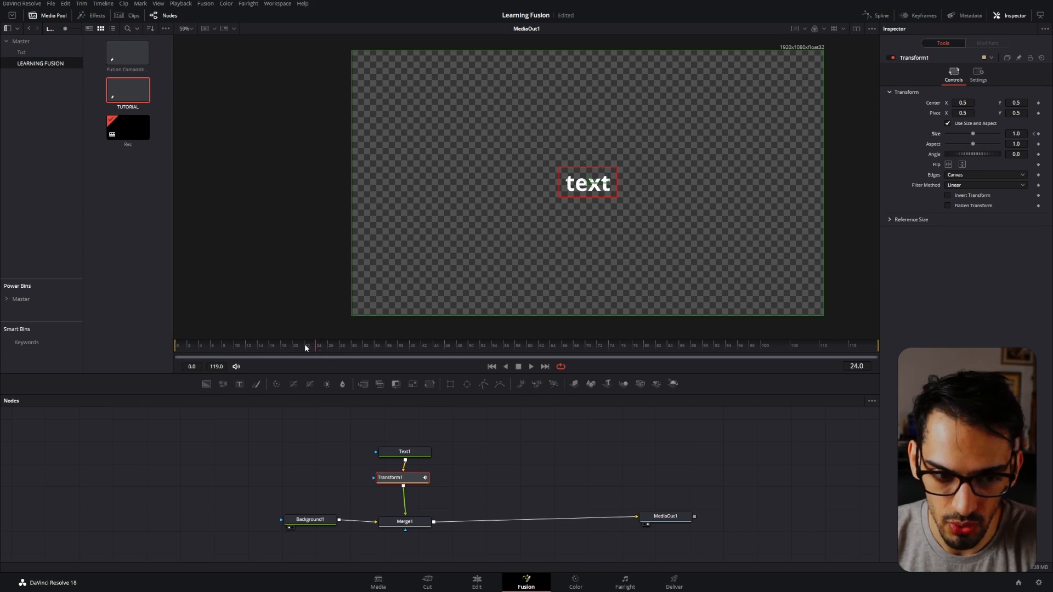
click(1037, 133)
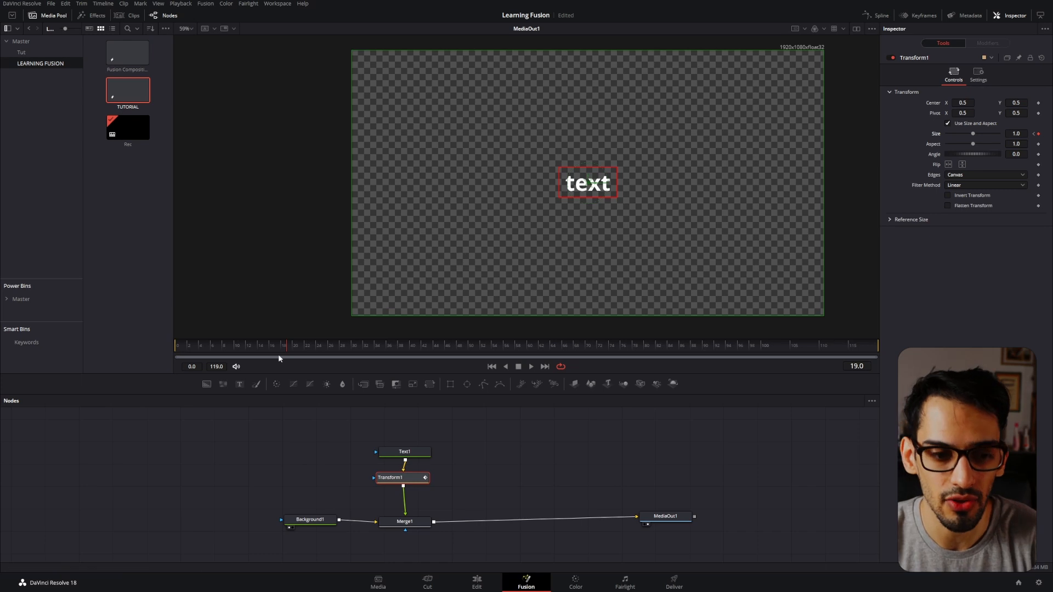
Scrub between the two size keyframes on Transform1 and remove the one at frame 19.
drag(284, 352, 179, 365)
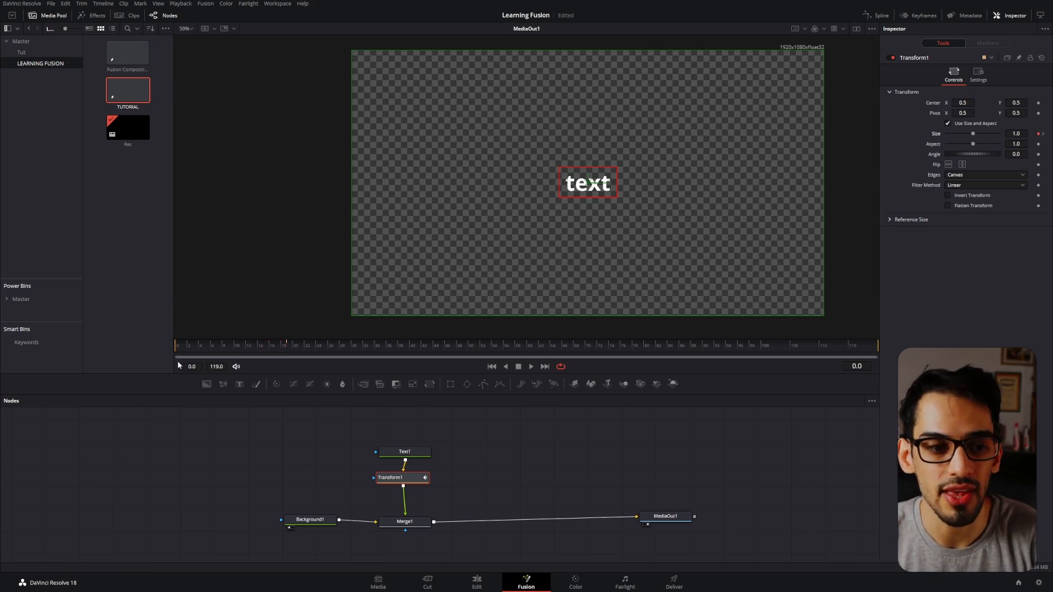
drag(261, 355, 291, 352)
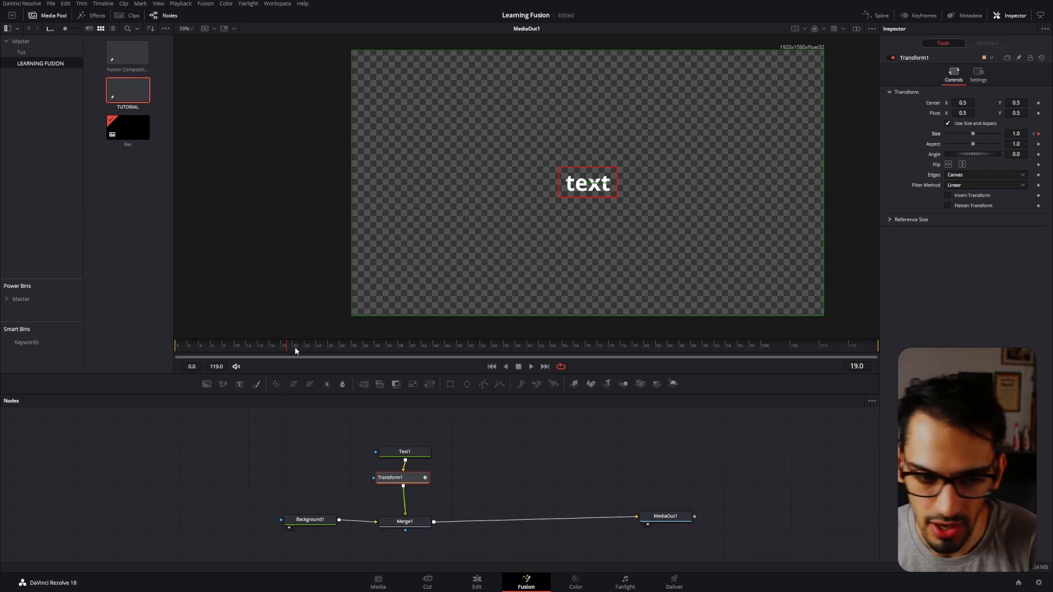
click(308, 348)
drag(308, 348, 170, 351)
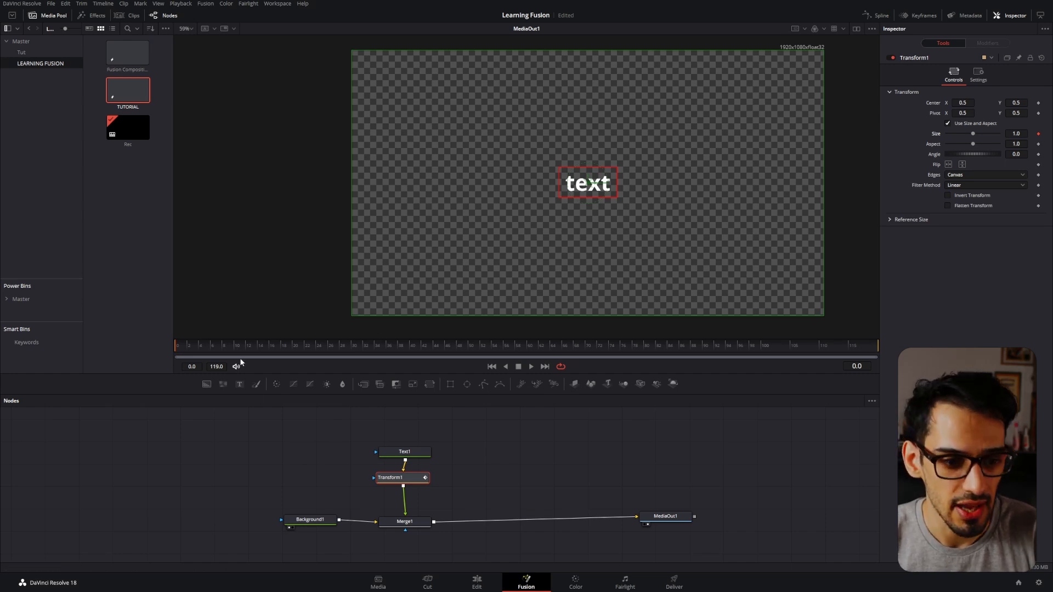
Add a size keyframe of about 1.245 to Transform1 at frame 17.
click(268, 348)
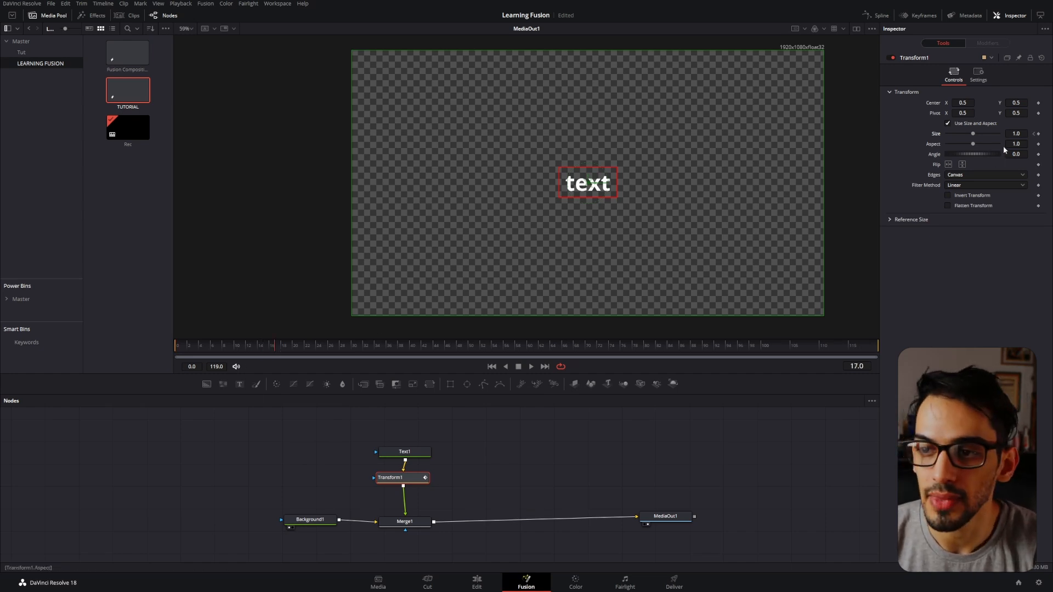
drag(1016, 134, 1051, 141)
scroll(689, 149, down, 2)
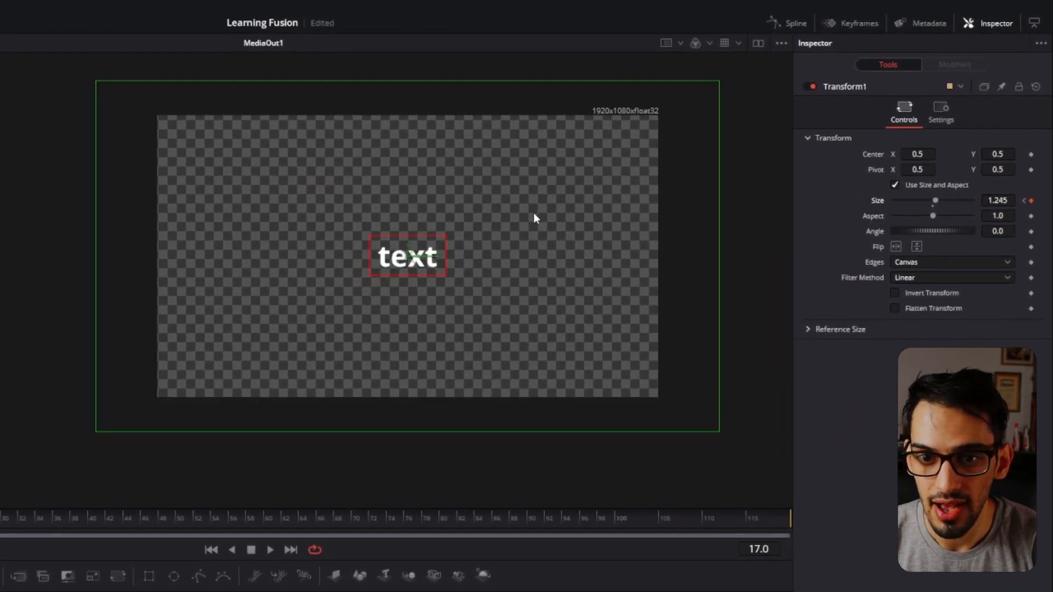
drag(534, 214, 410, 255)
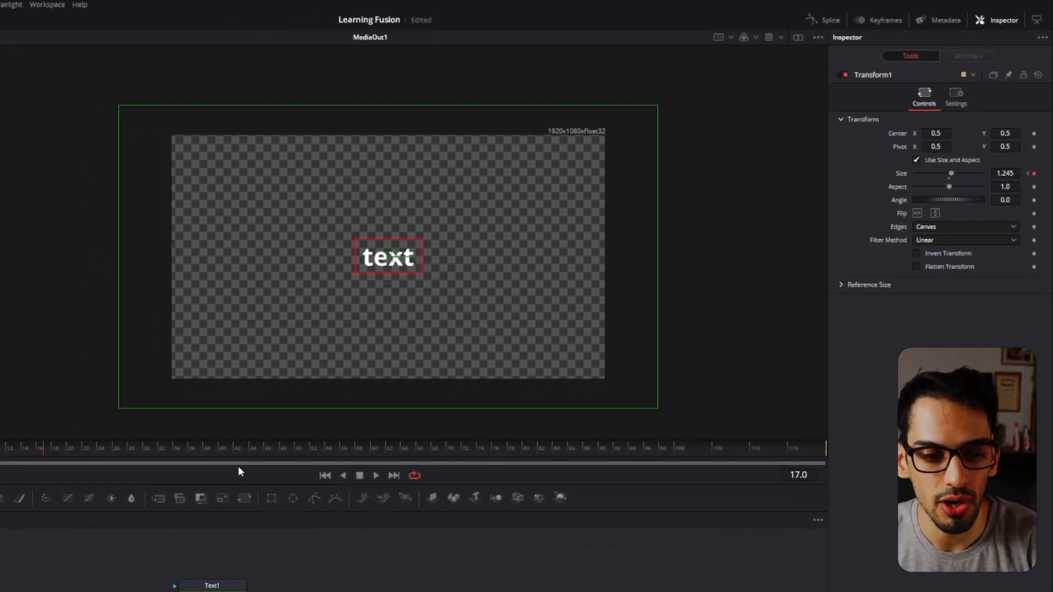
Go back to Transform1's frame 17 size keyframe, remove it, and keyframe the size at 1.0 on frame 24.
click(321, 346)
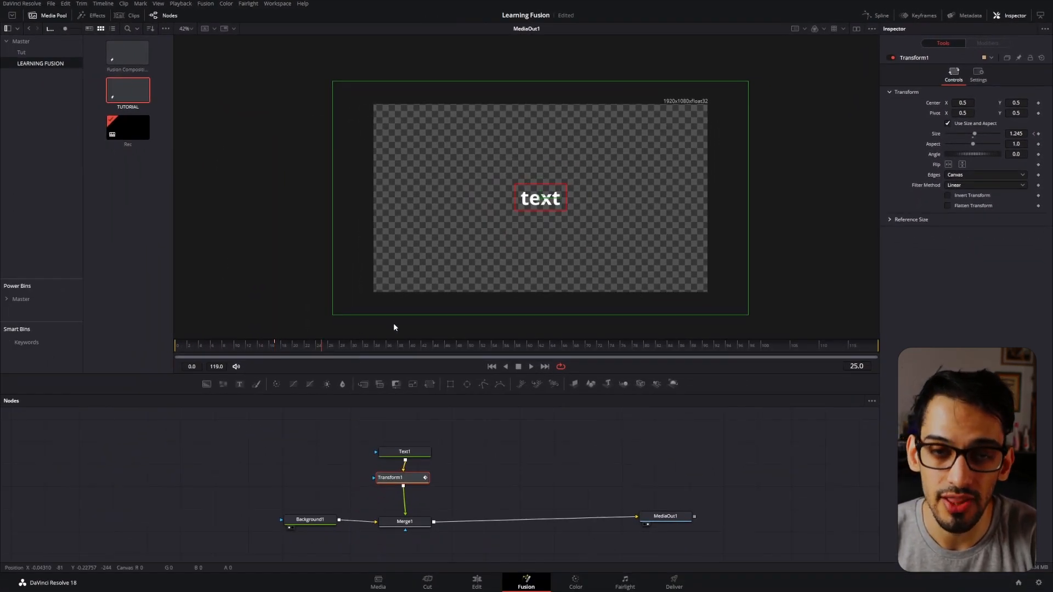
click(1034, 134)
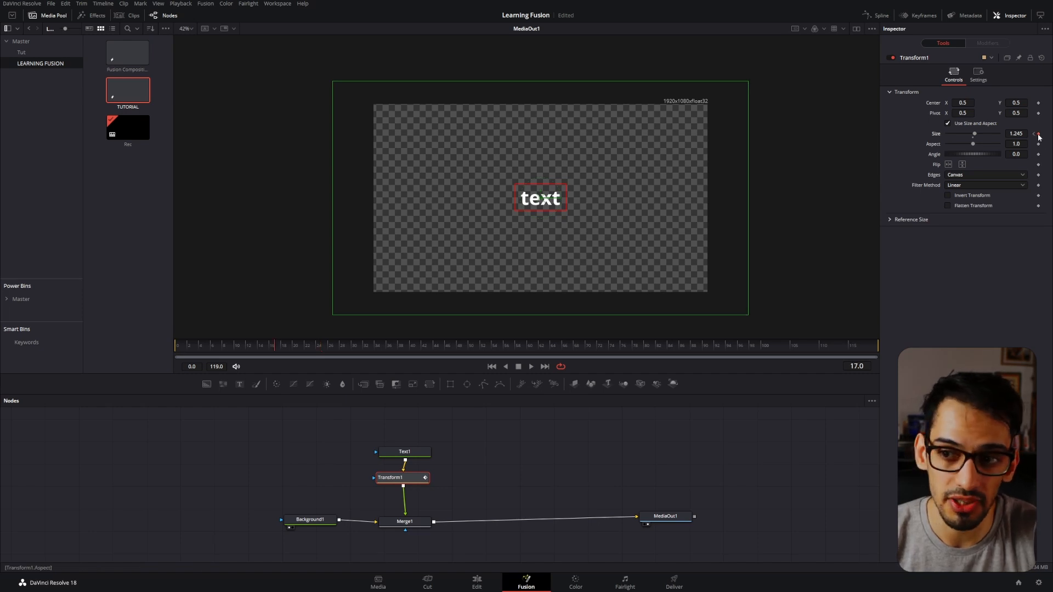
click(313, 346)
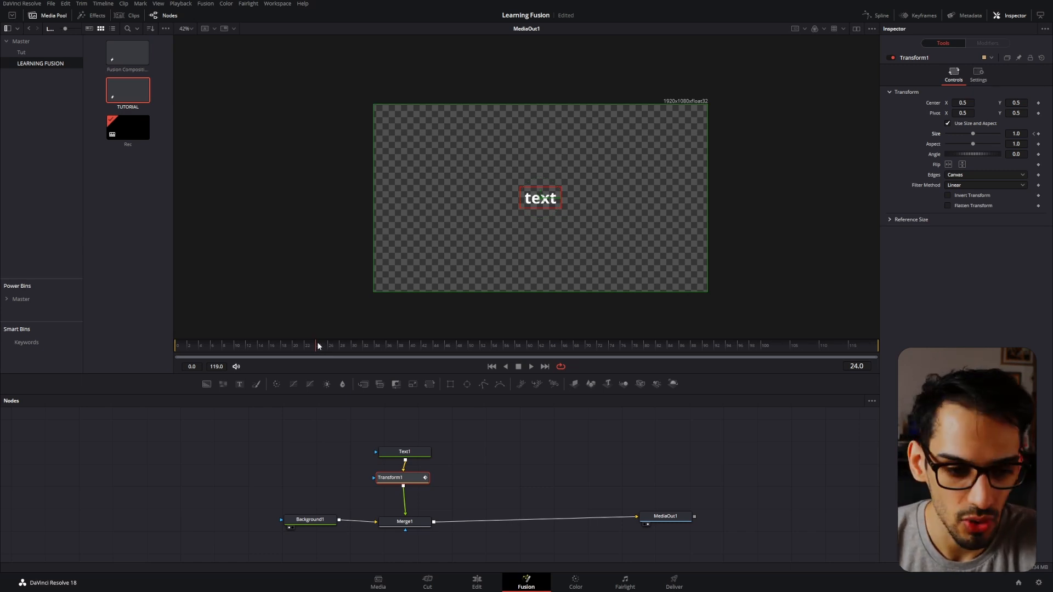
drag(318, 345, 343, 357)
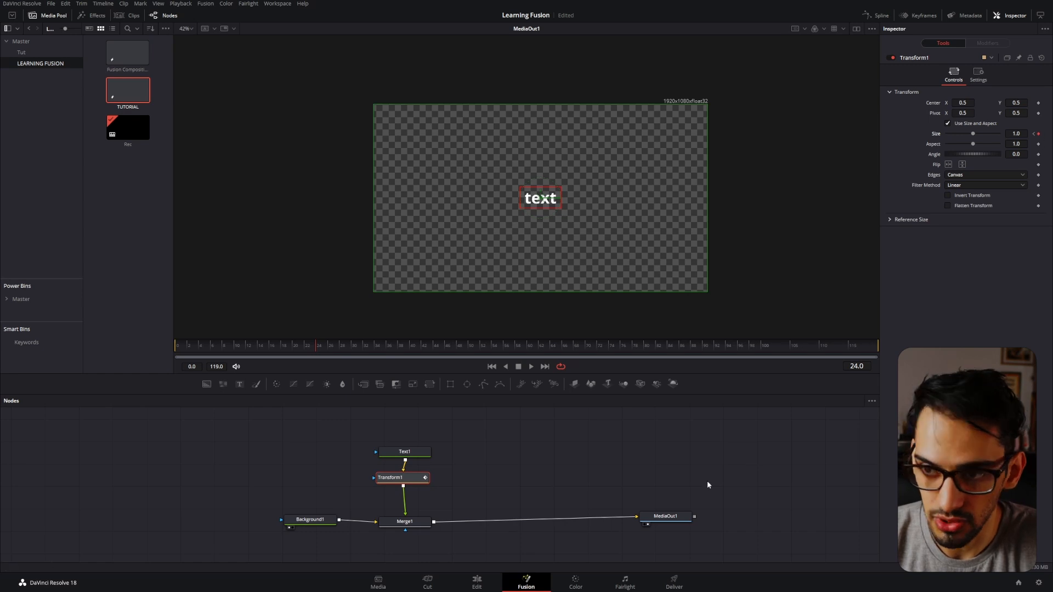
Look through Text1's Text, Layout and Transform settings, and compare them with Transform1's controls.
drag(563, 473, 548, 477)
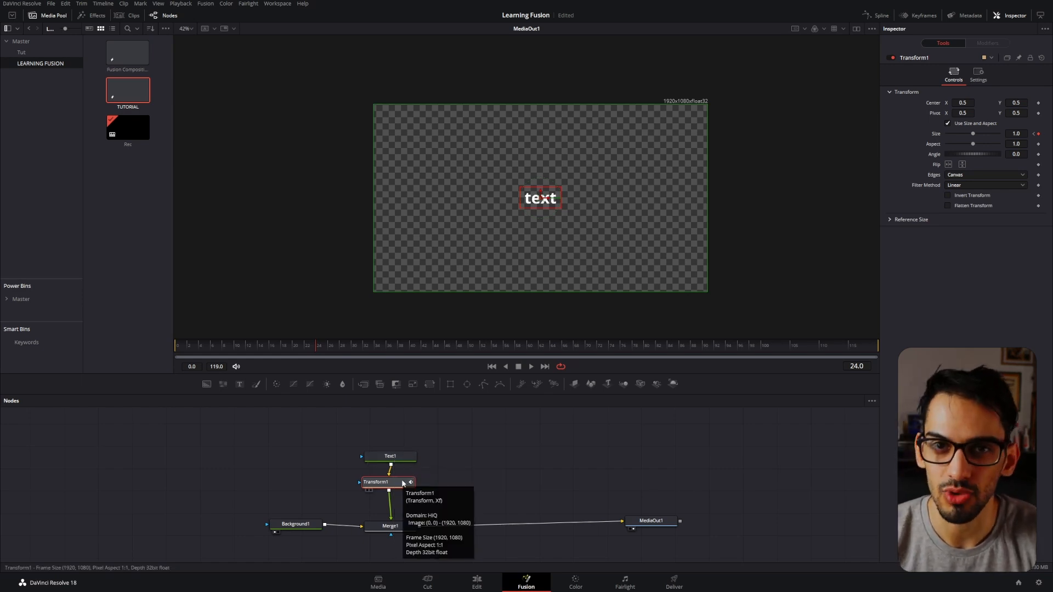
click(403, 457)
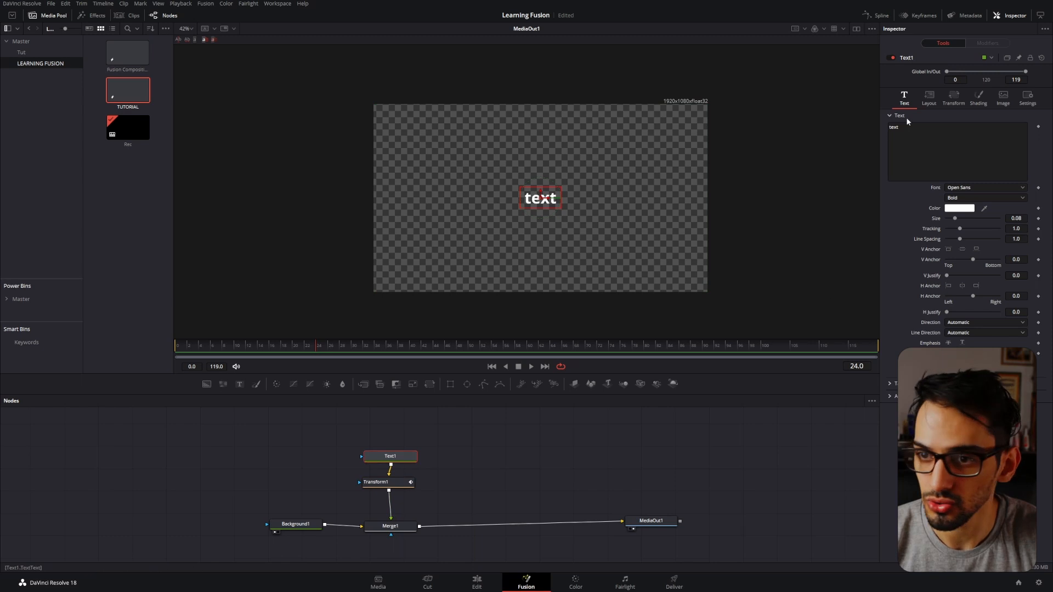
click(929, 98)
click(953, 98)
click(904, 97)
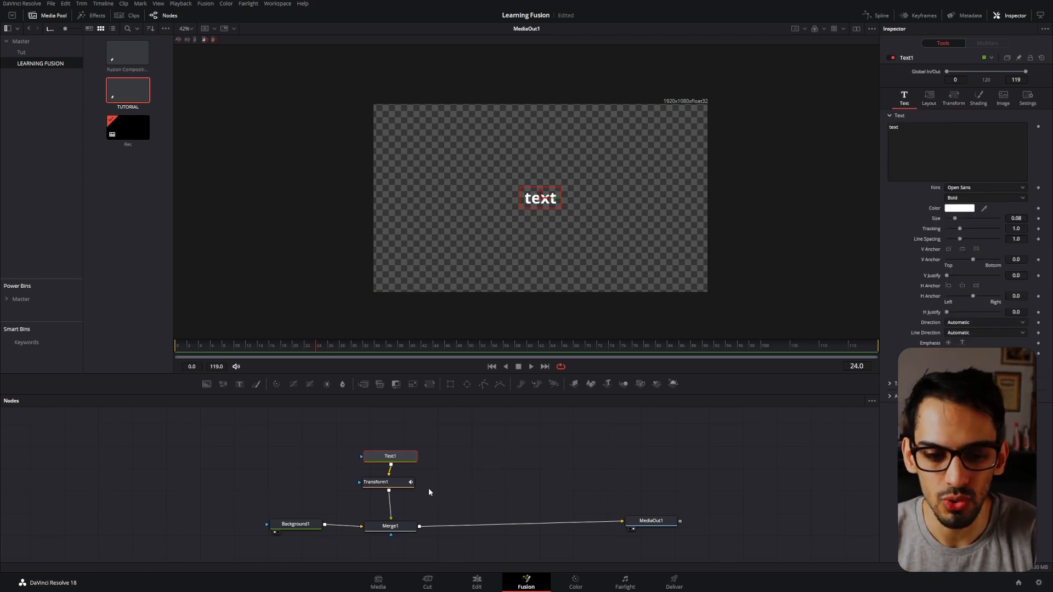
click(400, 485)
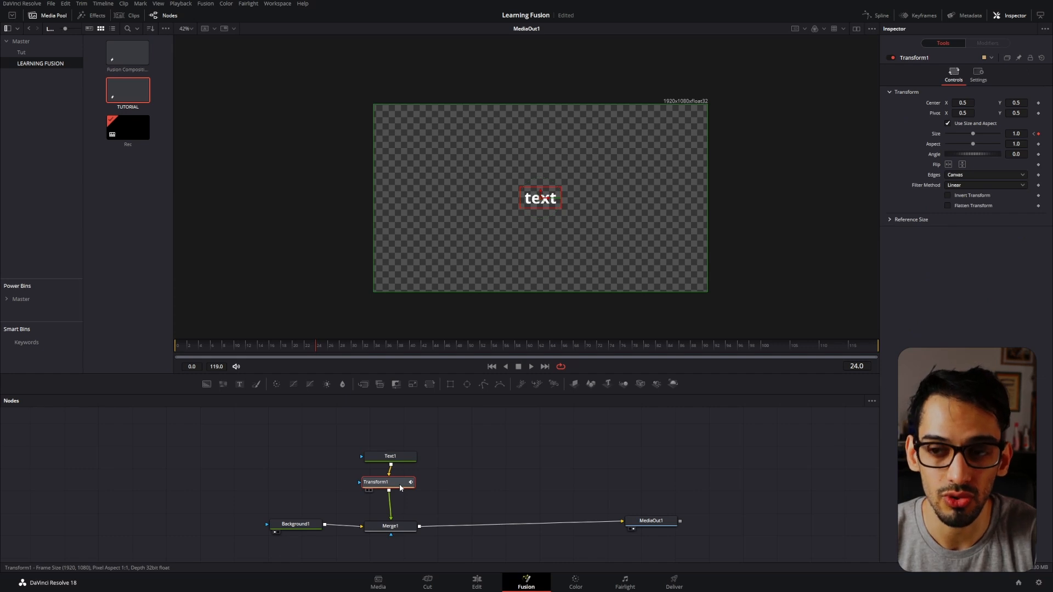
Review Text1's Layout, Transform, Shading and Text settings again, and return to Transform1's controls.
click(390, 456)
click(932, 100)
click(946, 101)
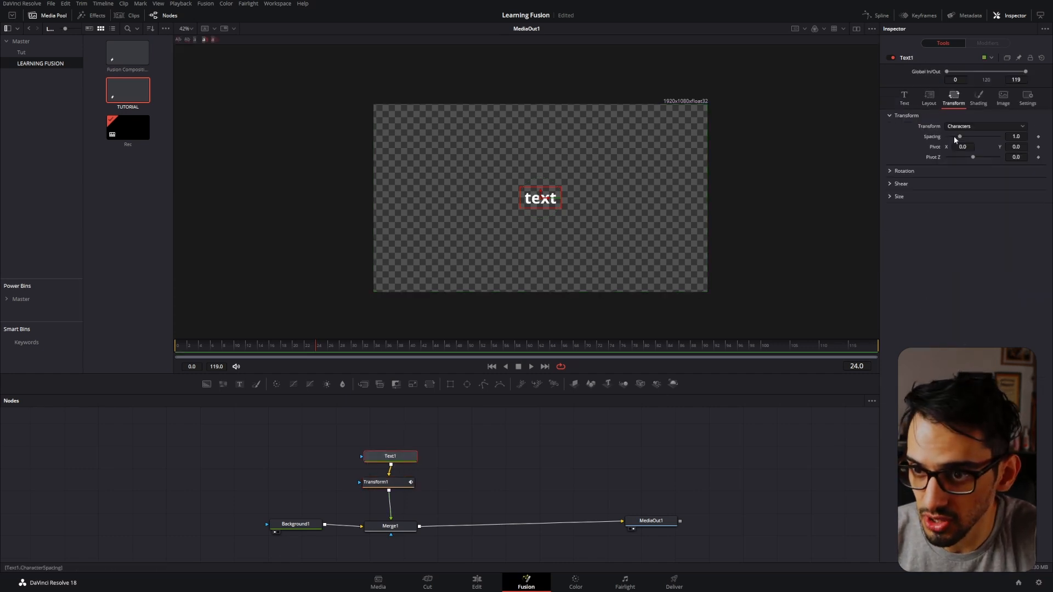
click(906, 101)
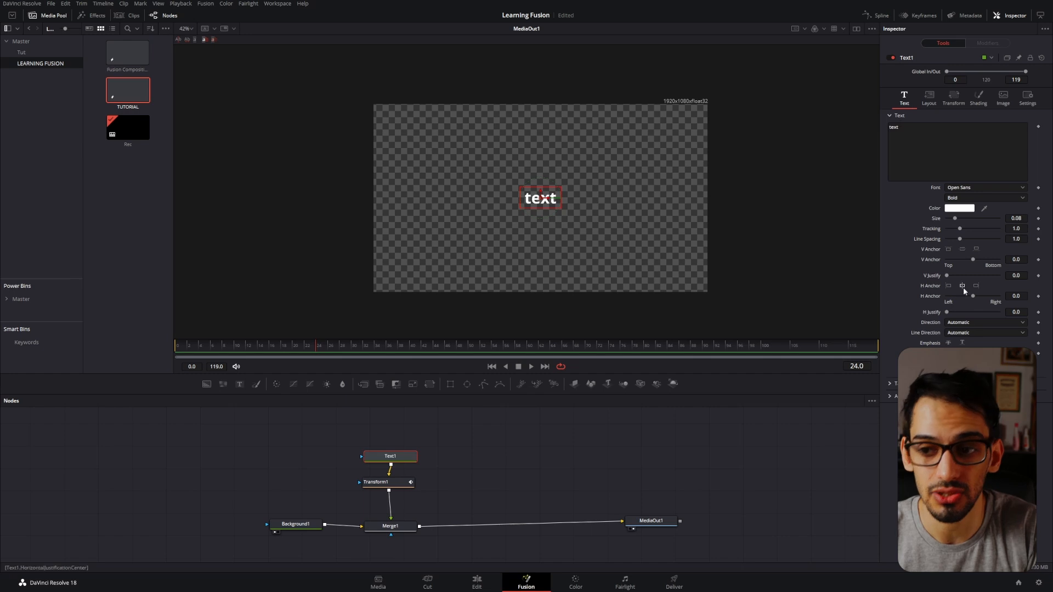
click(956, 94)
click(975, 99)
click(955, 100)
click(929, 99)
click(904, 99)
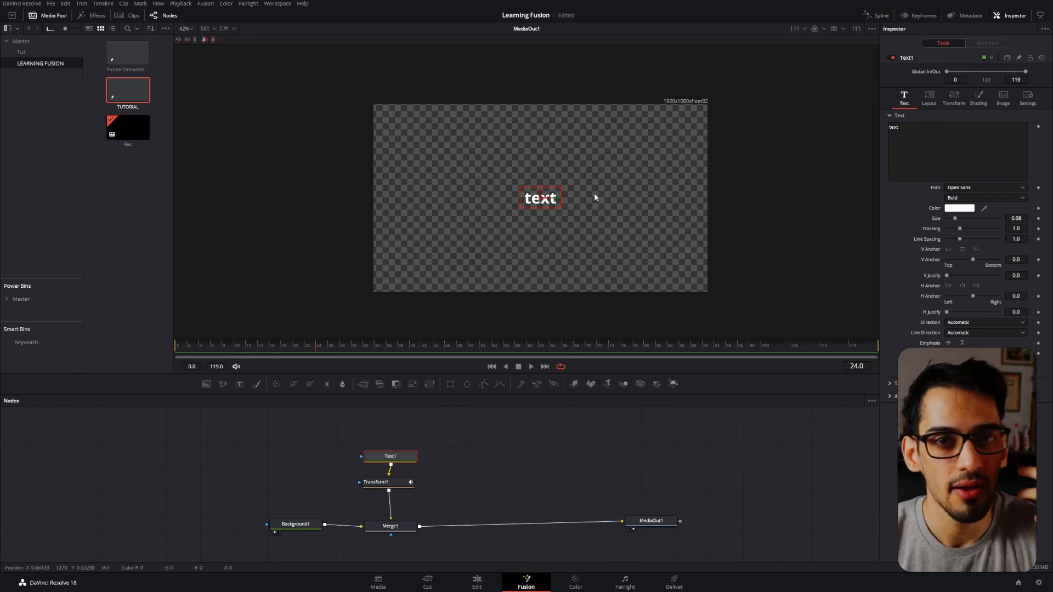
click(400, 488)
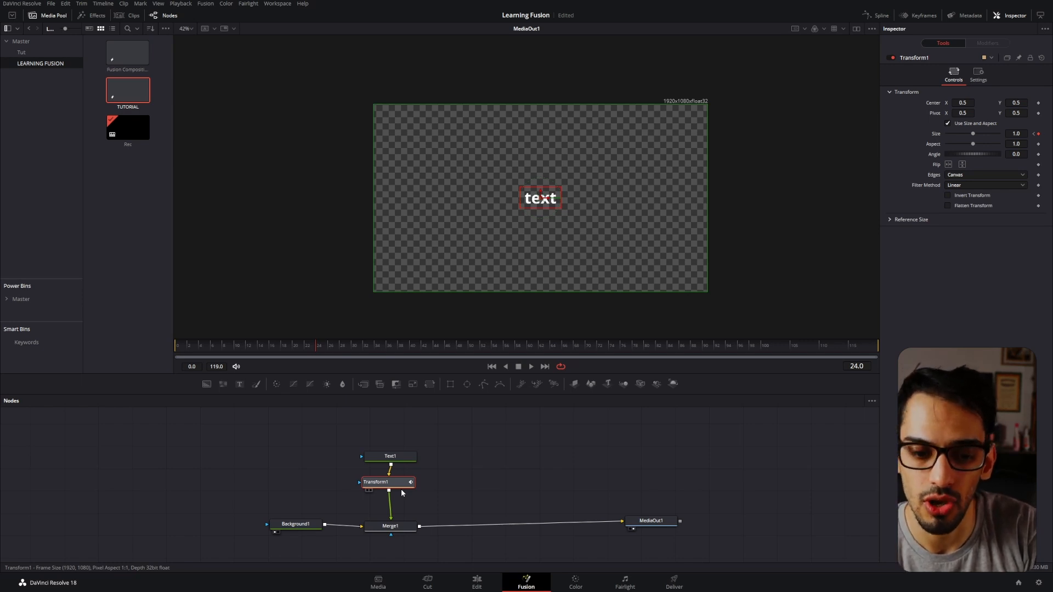
Rename the Transform1 node as TEXTTARNSFORMANIMATION.
key(F2)
text(TEXT)
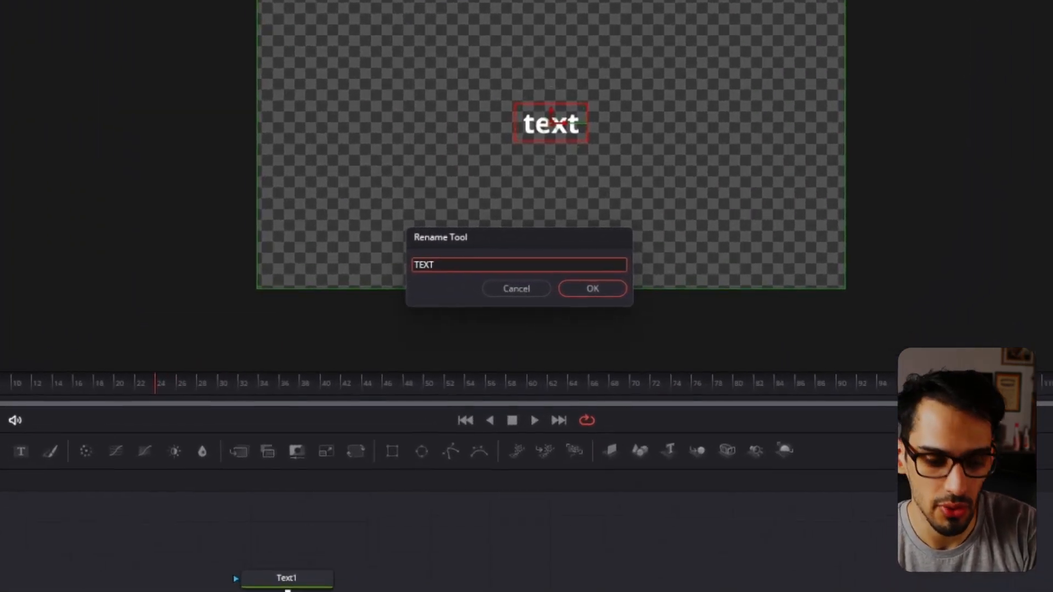
text(ANIM)
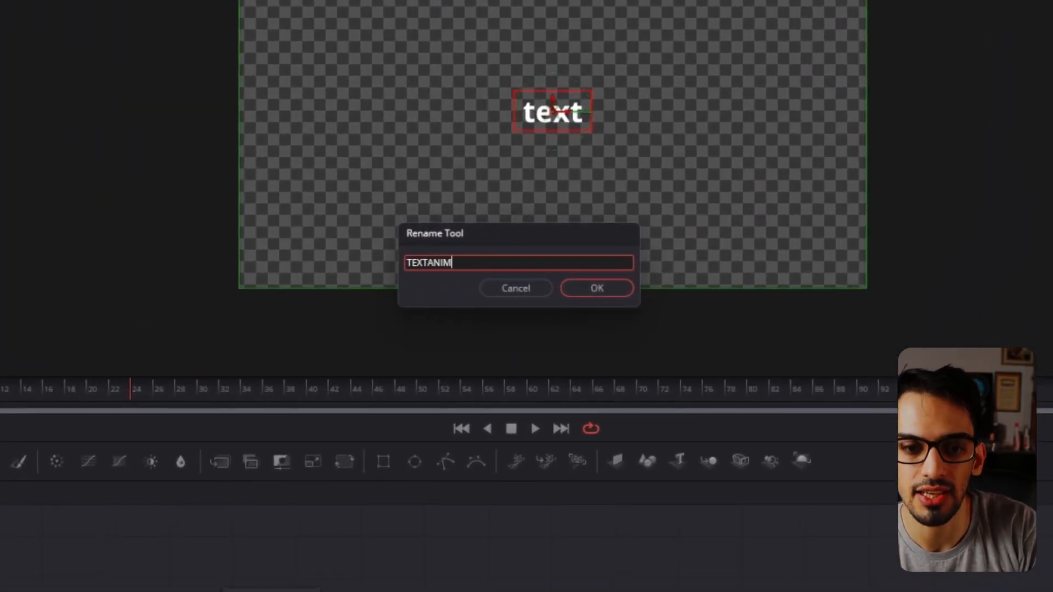
text(A)
key(BackSpace)
key(BackSpace)
key(BackSpace)
key(BackSpace)
text(TRA)
key(BackSpace)
key(BackSpace)
key(BackSpace)
key(BackSpace)
text(TARNS)
text(FORMANIMATION)
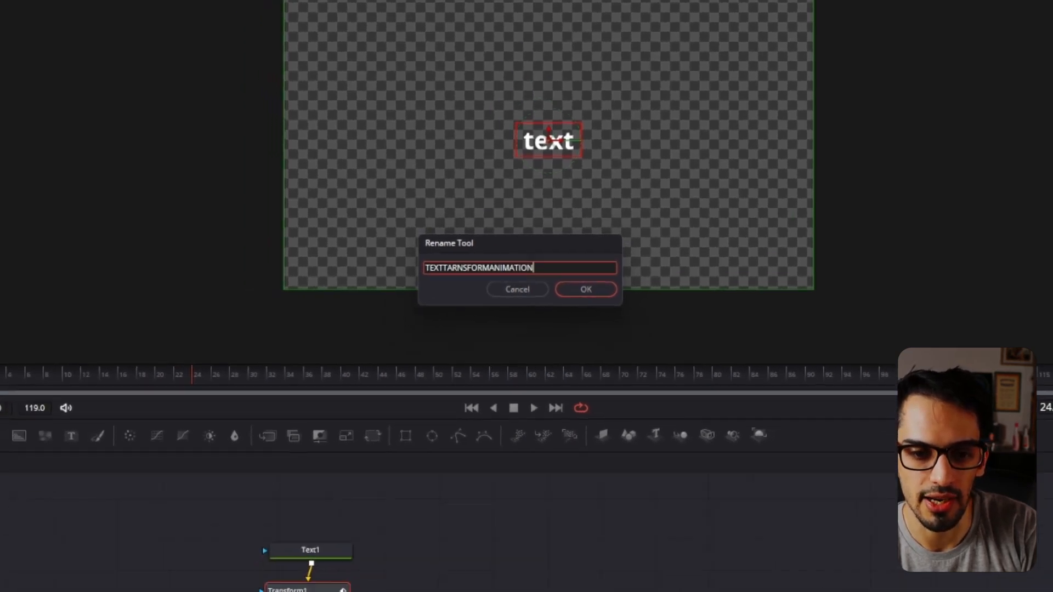
key(Return)
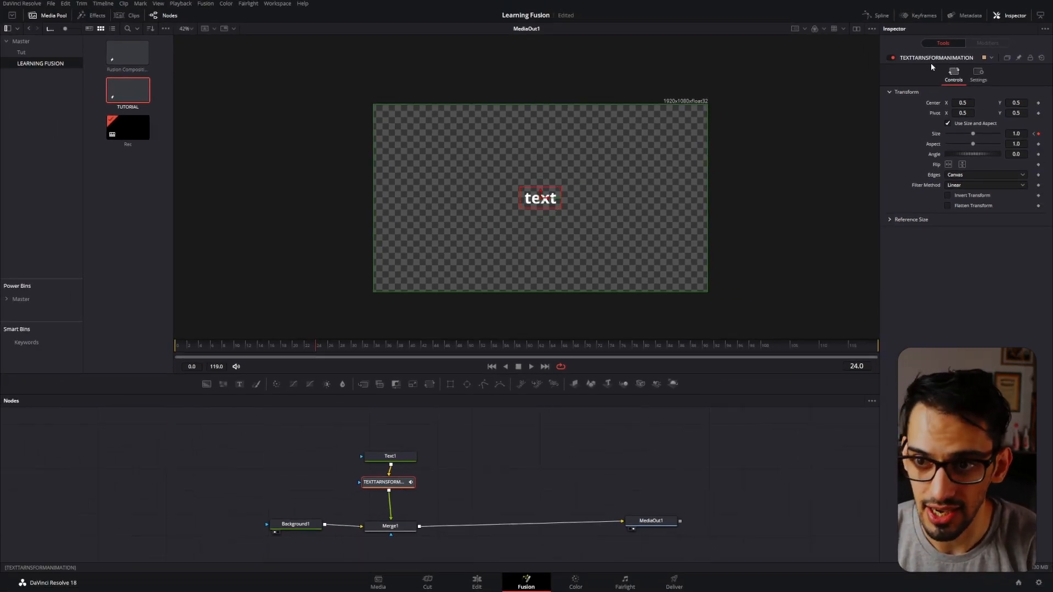
Keyframe the transform's Center at 0.5, 0.5 on frame 24, and lower its Y on frame 0 until the text sits below the frame.
drag(311, 344, 208, 361)
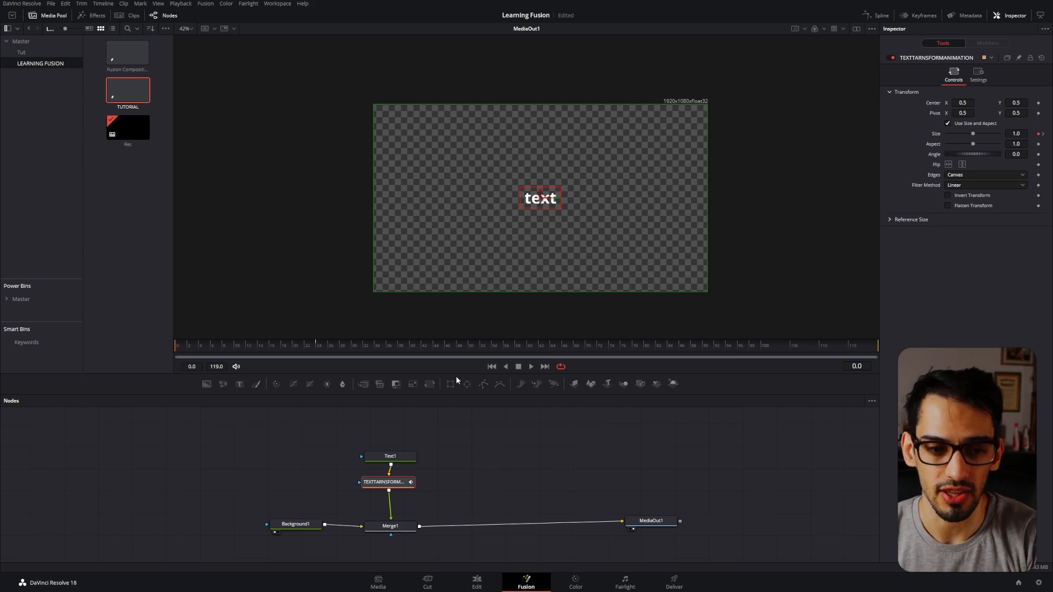
click(321, 347)
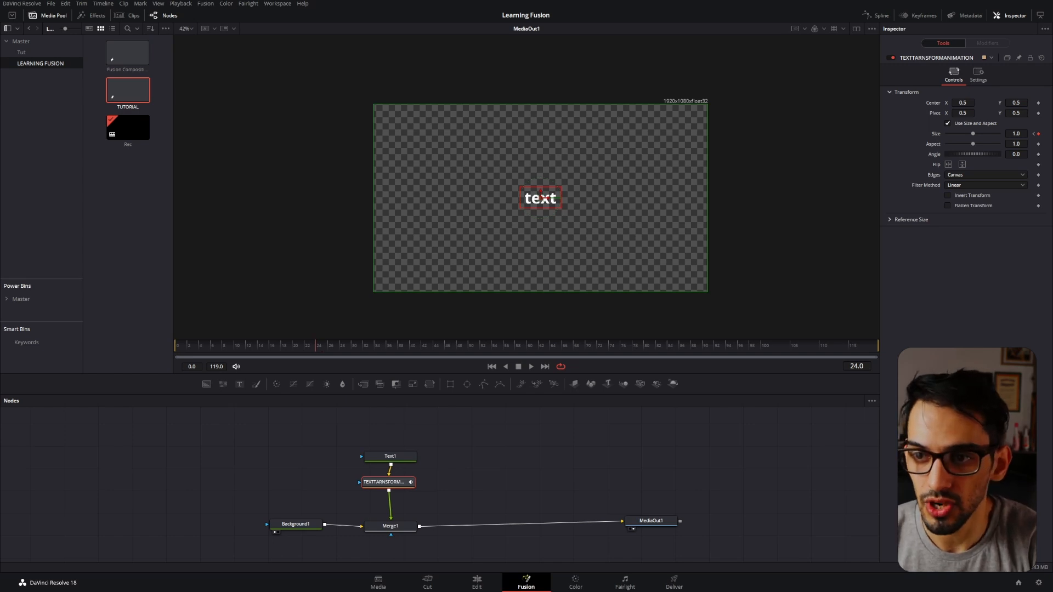
click(1038, 103)
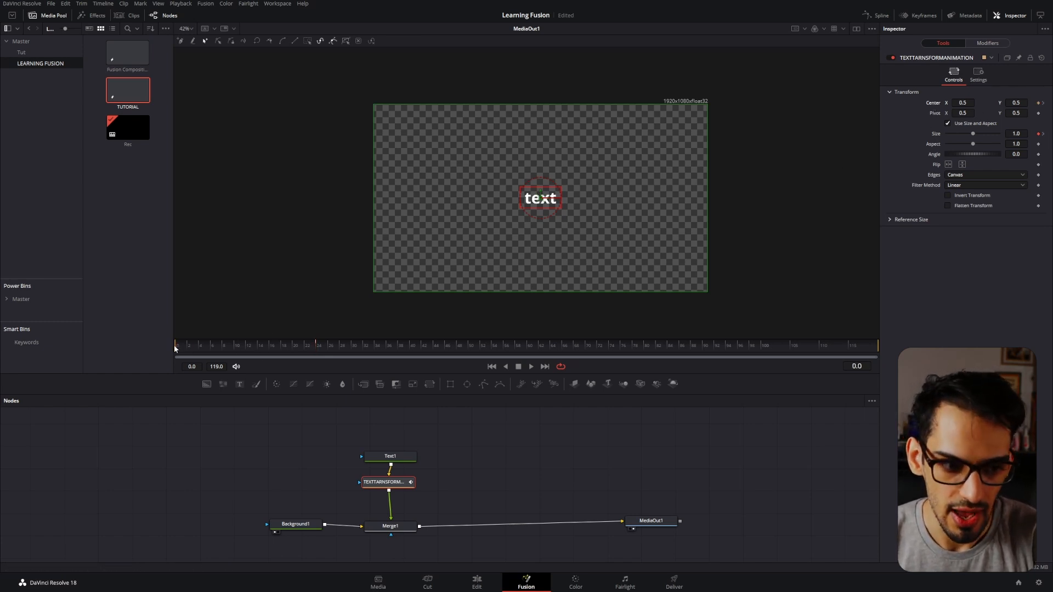
drag(1015, 102, 949, 103)
Play back the text's upward movement from frame 0, and look over the Path1 modifier's controls.
key(space)
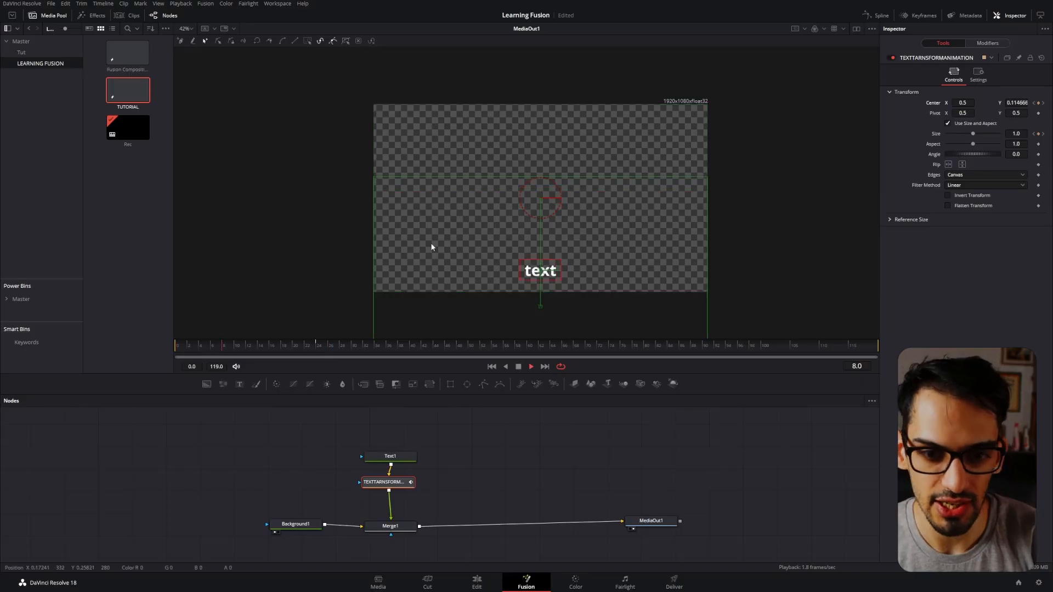
key(space)
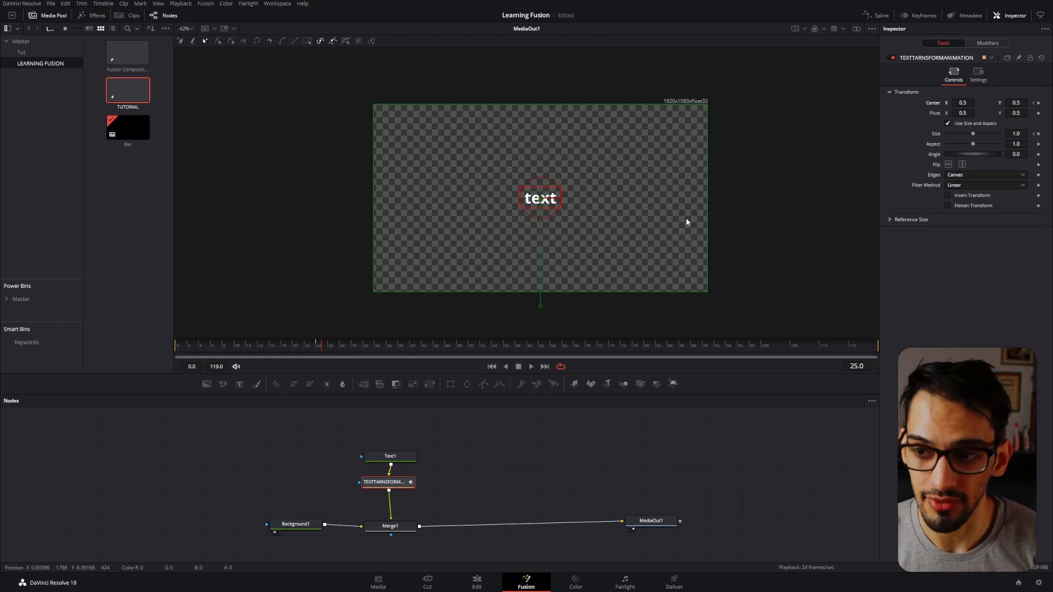
drag(300, 338, 176, 347)
key(space)
key(space)
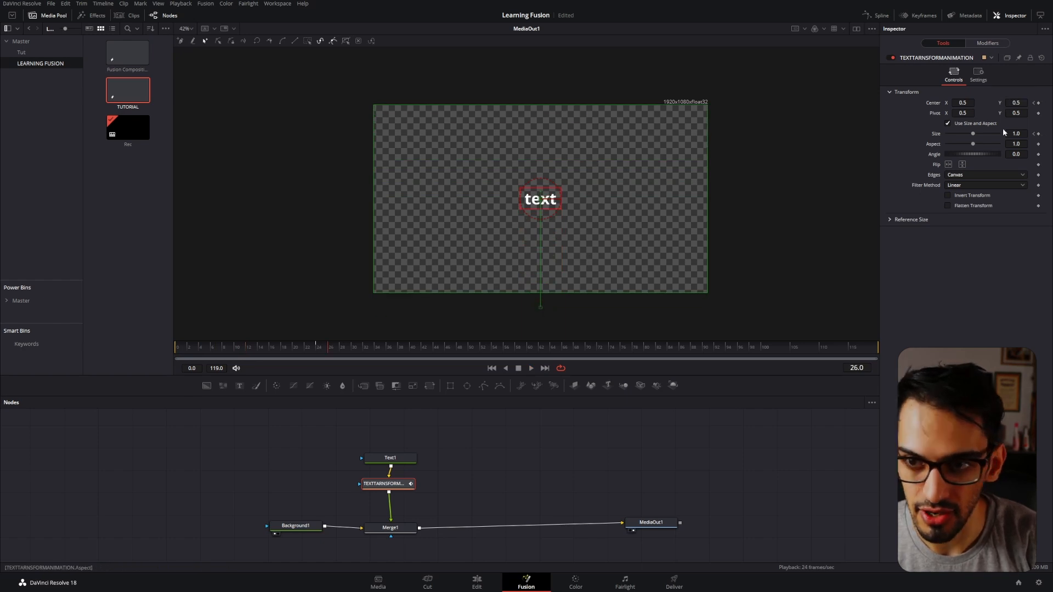
click(986, 43)
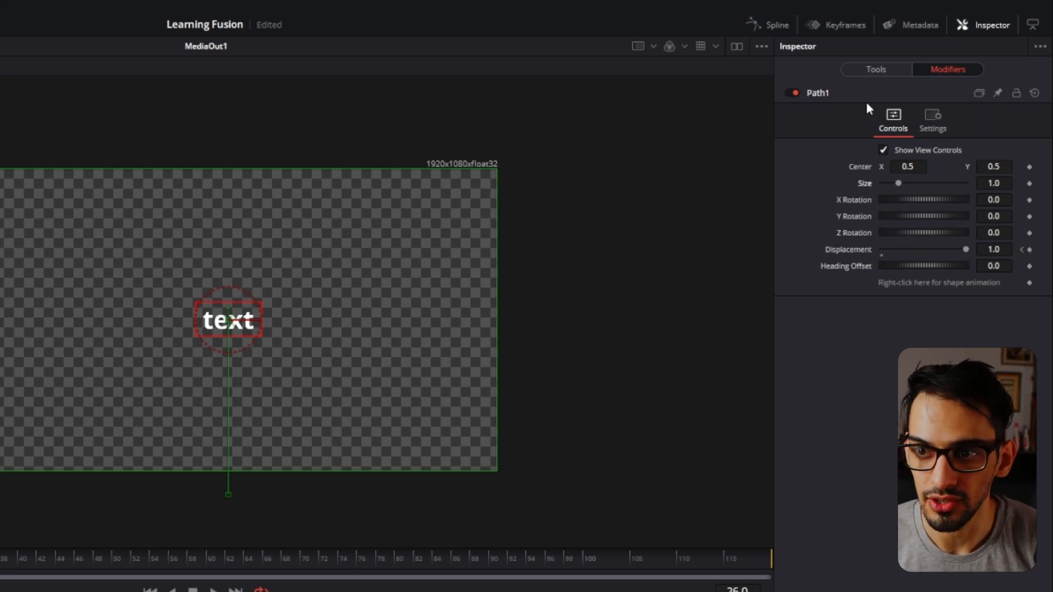
click(886, 69)
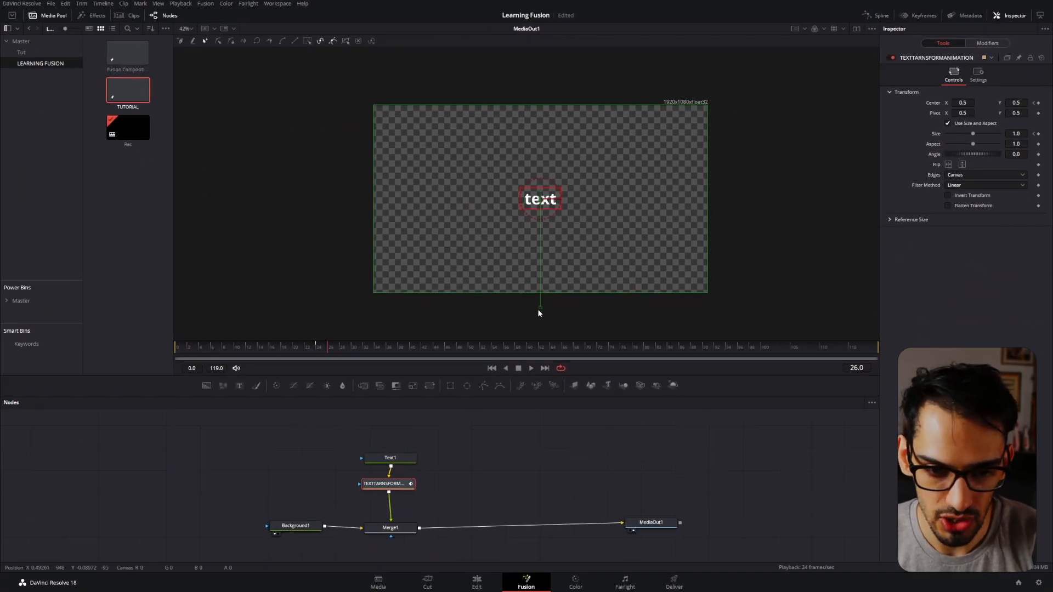
Go to frame 18, select the motion path's start point and nudge it up, down and sideways in small increments.
drag(223, 351, 283, 346)
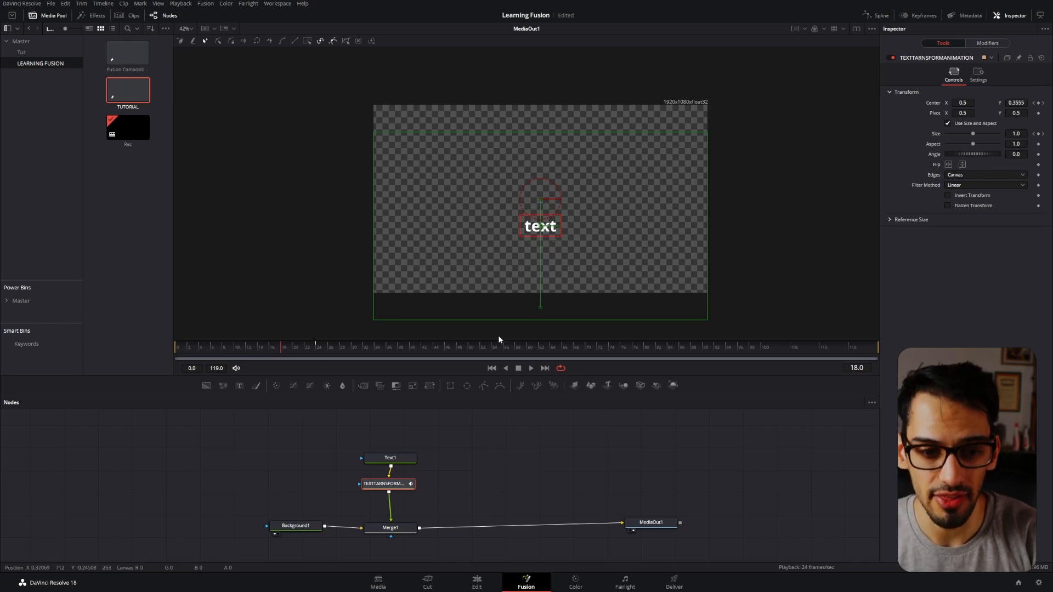
click(540, 308)
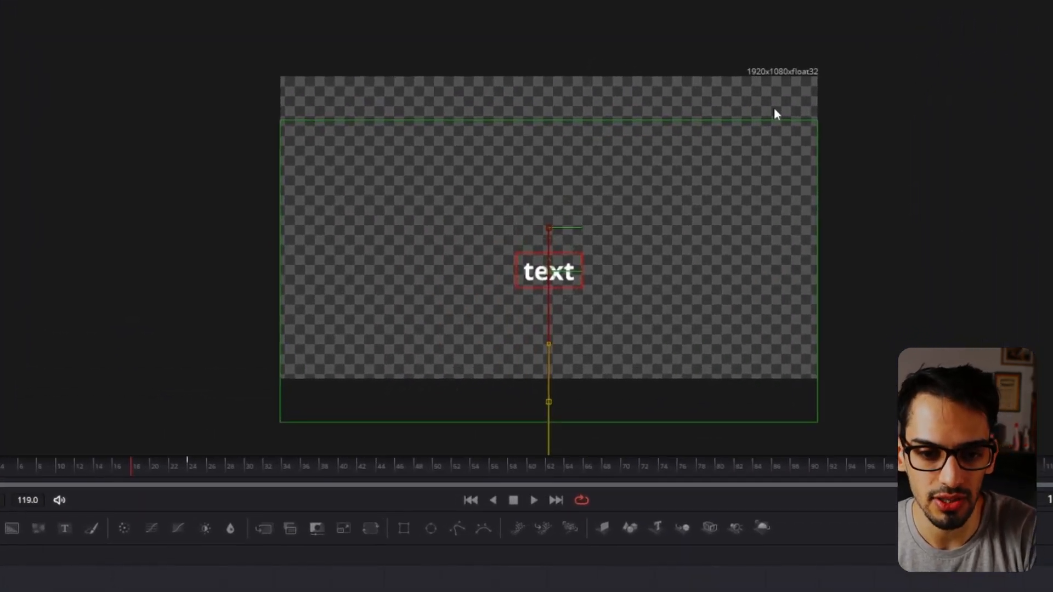
key(Up)
key(Up)
key(Up)
key(Up)
key(Up)
key(Up)
key(Up)
key(Up)
key(Up)
key(Up)
key(Up)
key(Up)
key(Up)
key(Up)
key(Up)
key(Up)
key(Up)
key(Up)
key(Up)
key(Up)
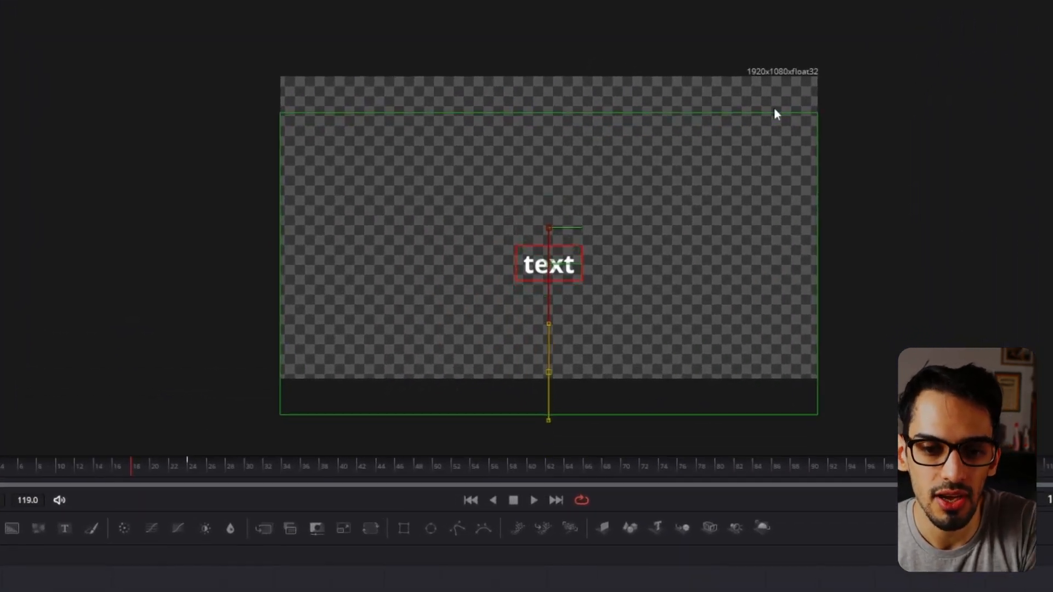
key(Up)
key(Up)
key(Up)
key(Up)
key(Up)
key(Up)
key(Up)
key(Up)
key(Up)
key(Up)
key(Up)
key(Up)
key(Up)
key(Up)
key(Up)
key(Up)
key(Up)
key(Up)
key(Up)
key(Up)
key(Down)
key(Down)
key(Down)
key(Down)
key(Down)
key(Down)
key(Down)
key(Down)
key(Down)
key(Down)
key(Down)
key(Down)
key(Down)
key(Down)
key(Down)
key(Down)
key(Down)
key(Down)
key(Down)
key(Down)
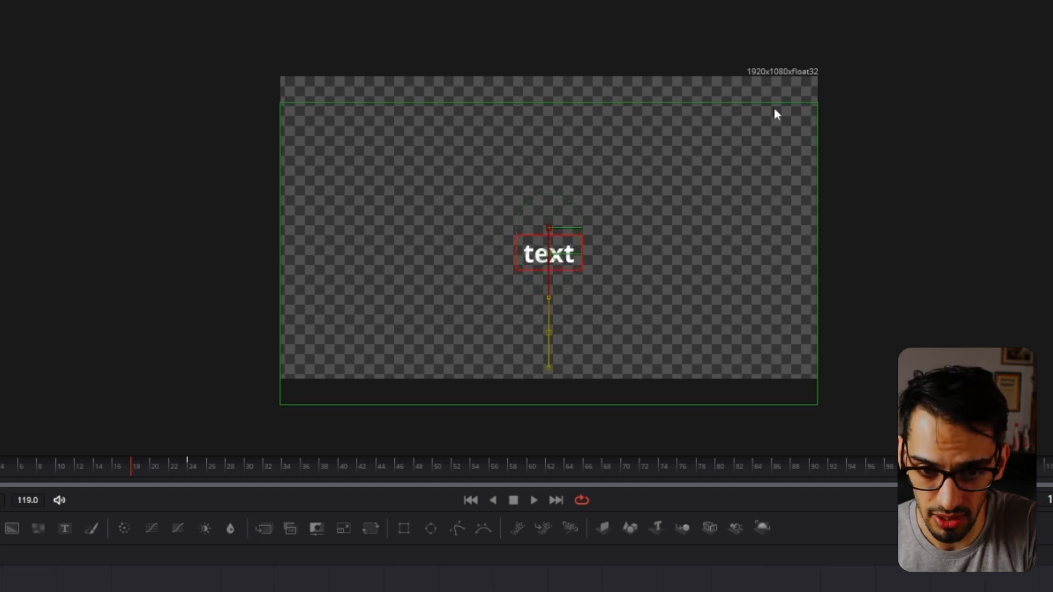
key(Down)
key(Down)
key(Down)
key(Down)
key(Down)
key(Down)
key(Down)
key(Down)
key(Down)
key(Down)
key(Down)
key(Down)
key(Down)
key(Down)
key(Down)
key(Down)
key(Left)
key(Left)
key(Left)
key(Left)
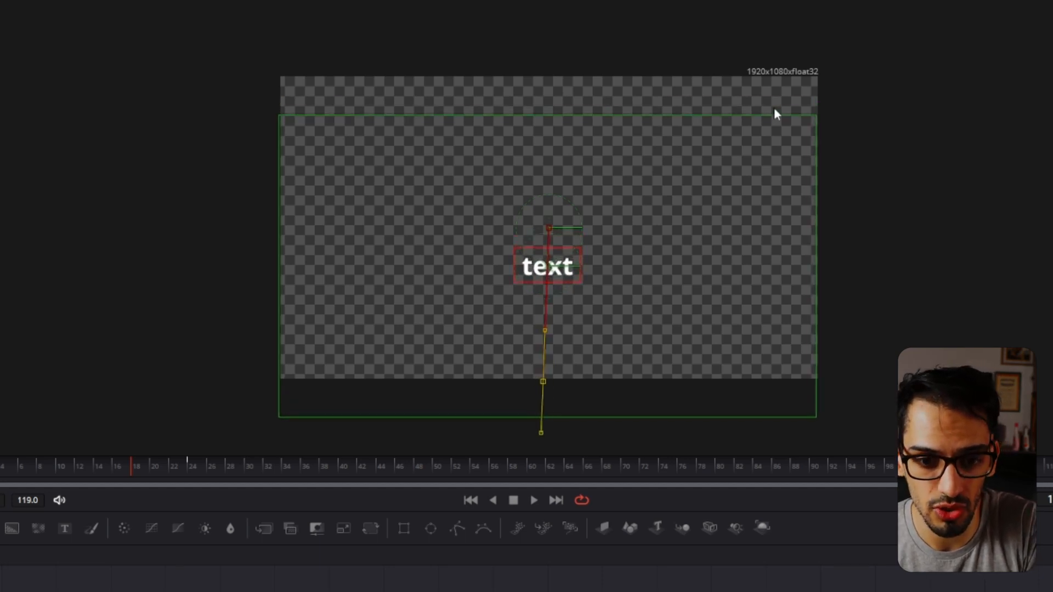
key(Right)
key(Right)
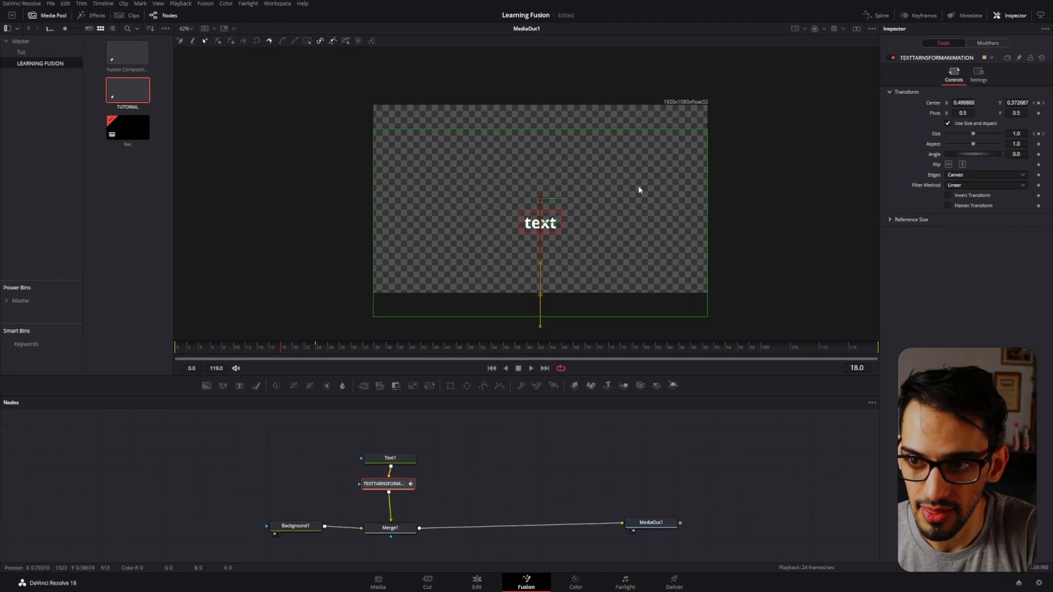
key(Right)
key(Right)
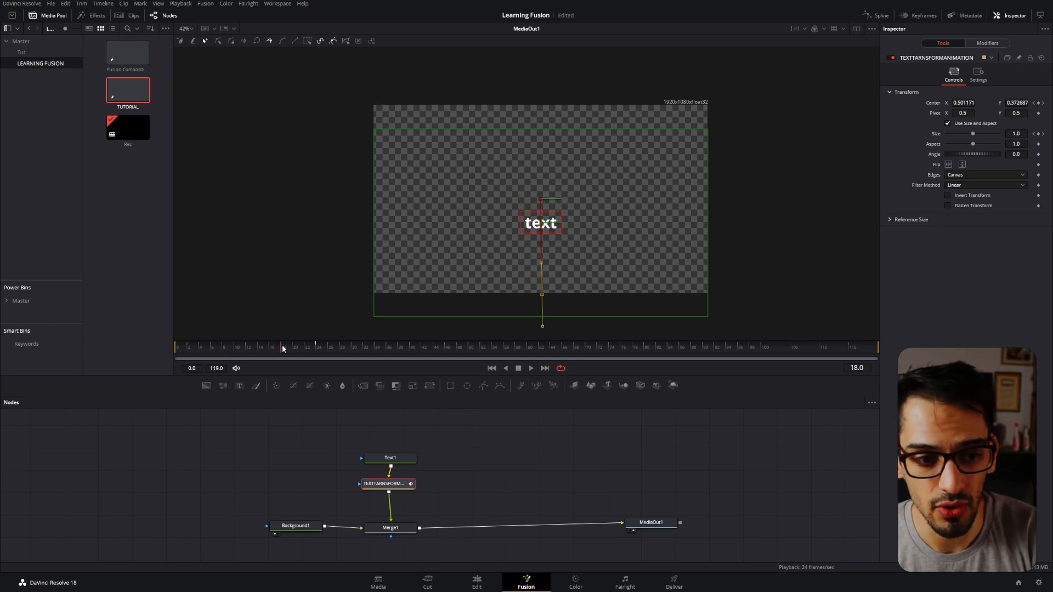
Reposition the motion path's start point freehand below the frame and straight under the text, at about X 0.501, Y -0.078.
mouse_move(543, 297)
mouse_down()
mouse_move(529, 303)
mouse_move(552, 300)
mouse_move(542, 314)
mouse_move(551, 295)
mouse_move(541, 294)
mouse_up()
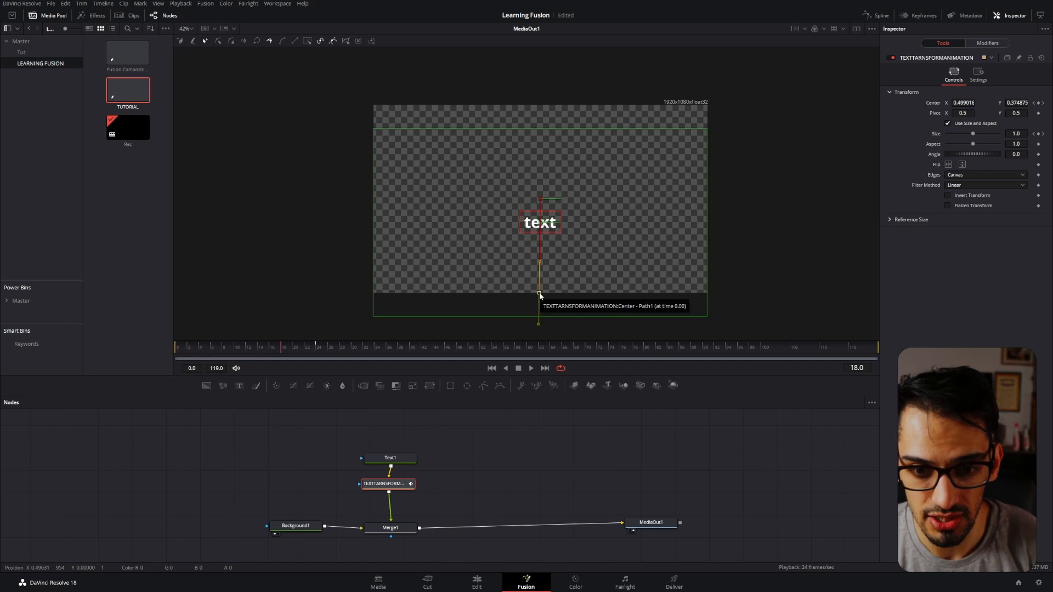
click(174, 352)
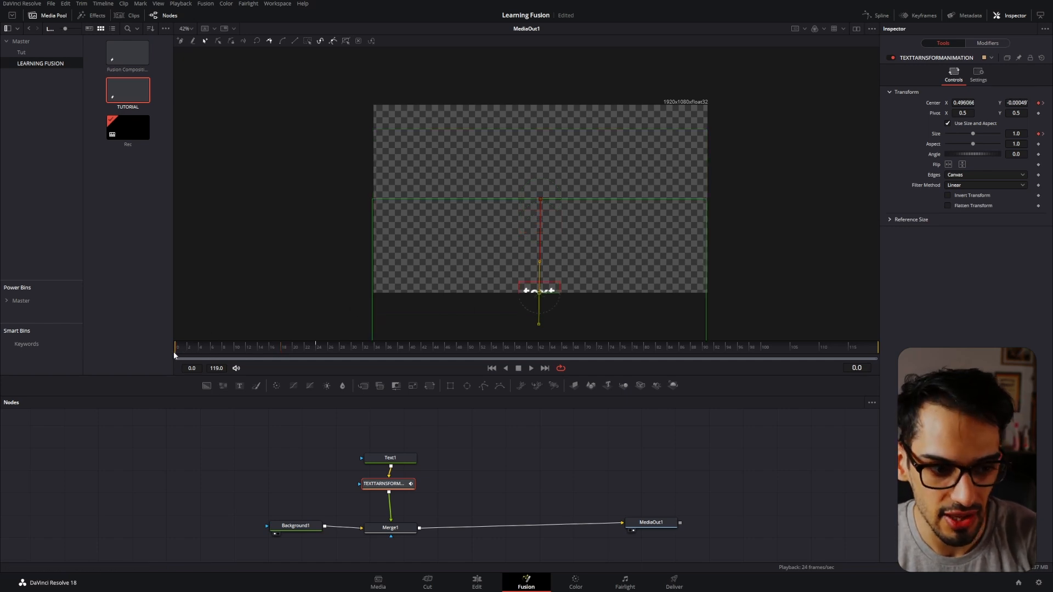
drag(539, 292, 545, 312)
click(255, 346)
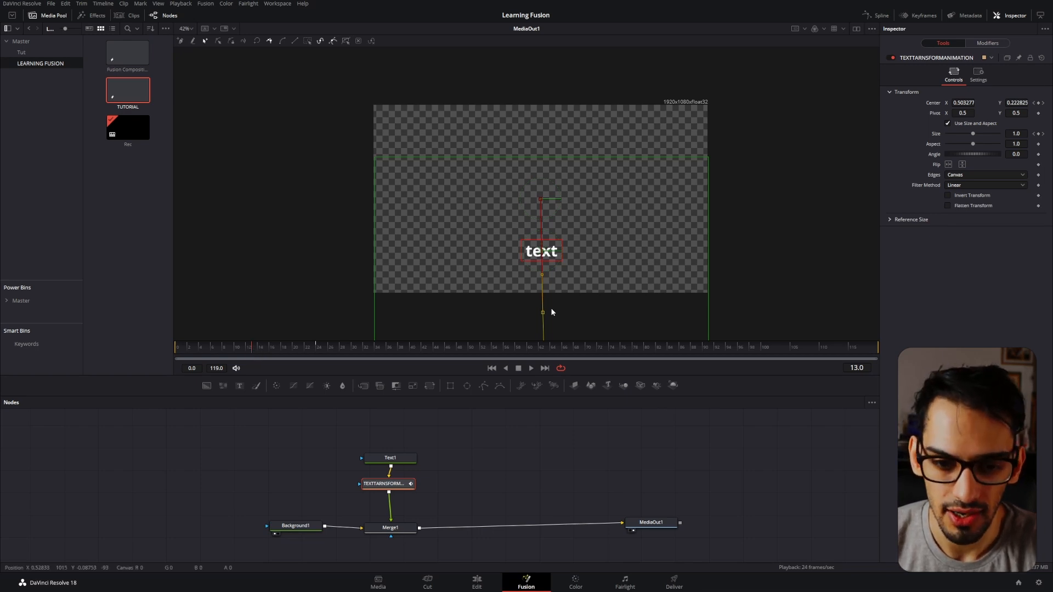
mouse_move(538, 319)
mouse_down()
mouse_move(451, 312)
mouse_move(722, 303)
mouse_move(786, 180)
mouse_move(743, 113)
mouse_move(575, 73)
mouse_move(376, 101)
mouse_move(360, 245)
mouse_move(496, 306)
mouse_move(541, 308)
mouse_up()
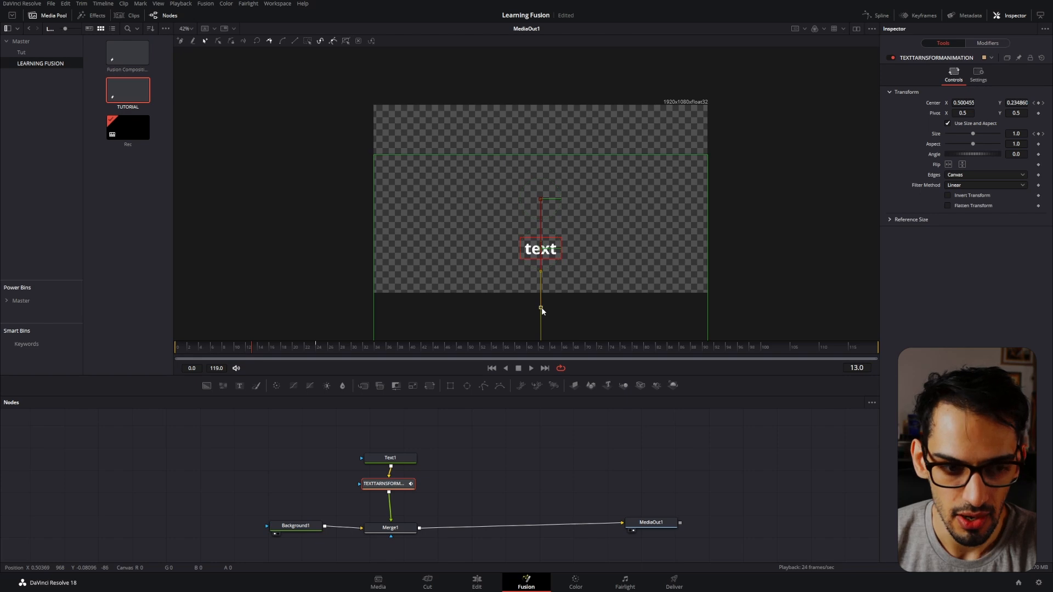
Play back the text's movement and scrub through it to check the adjusted path.
click(531, 368)
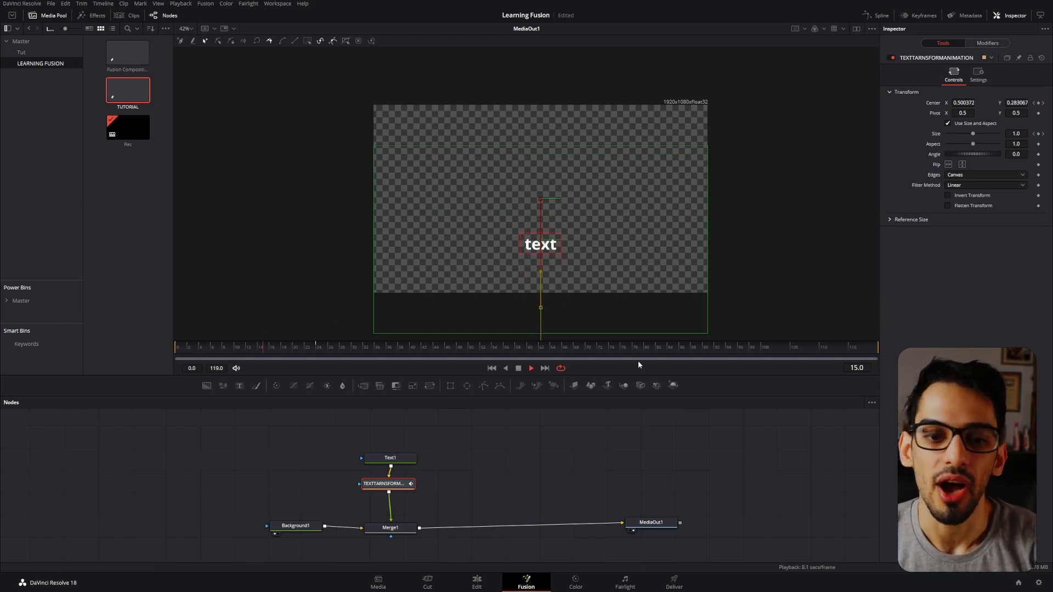
click(323, 347)
drag(324, 347, 177, 351)
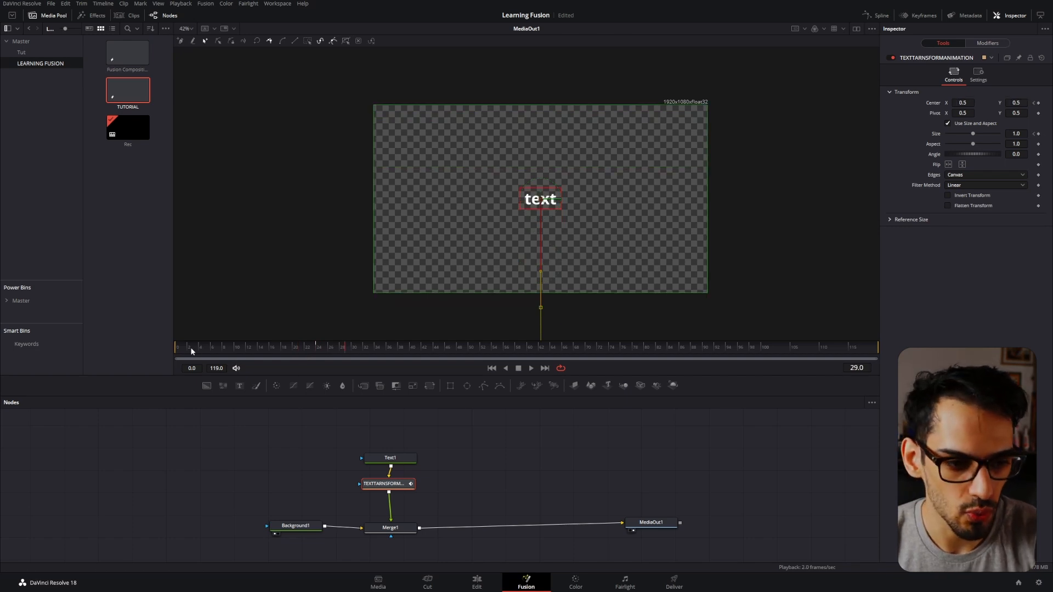
Reduce the transform's size on frame 0, and scrub through the animation to frame 24.
drag(192, 351, 163, 370)
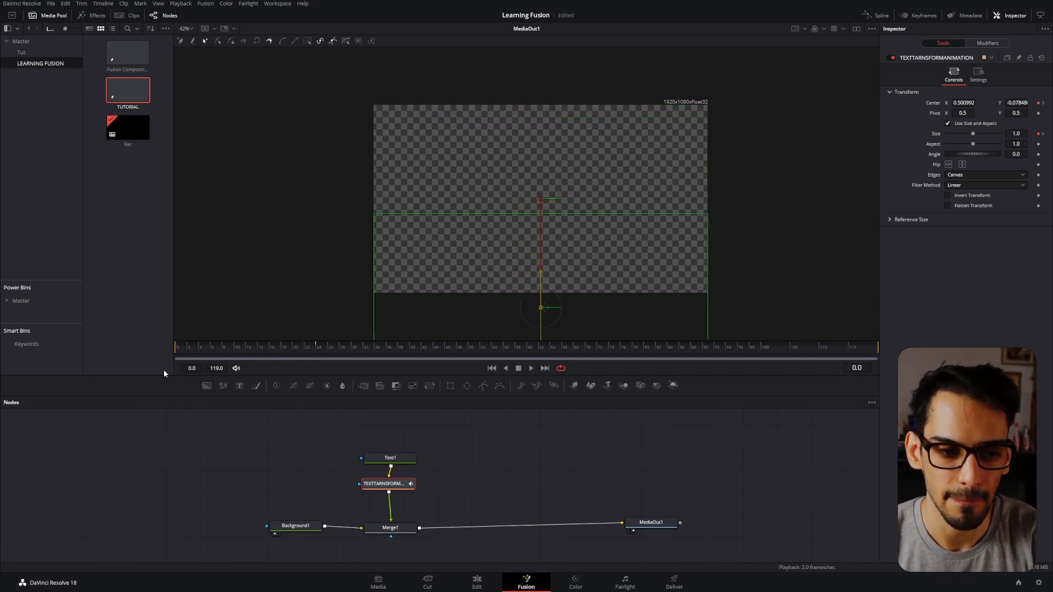
drag(1015, 134, 920, 134)
drag(296, 351, 331, 368)
mouse_move(404, 370)
mouse_down()
mouse_move(266, 370)
mouse_move(387, 367)
mouse_up()
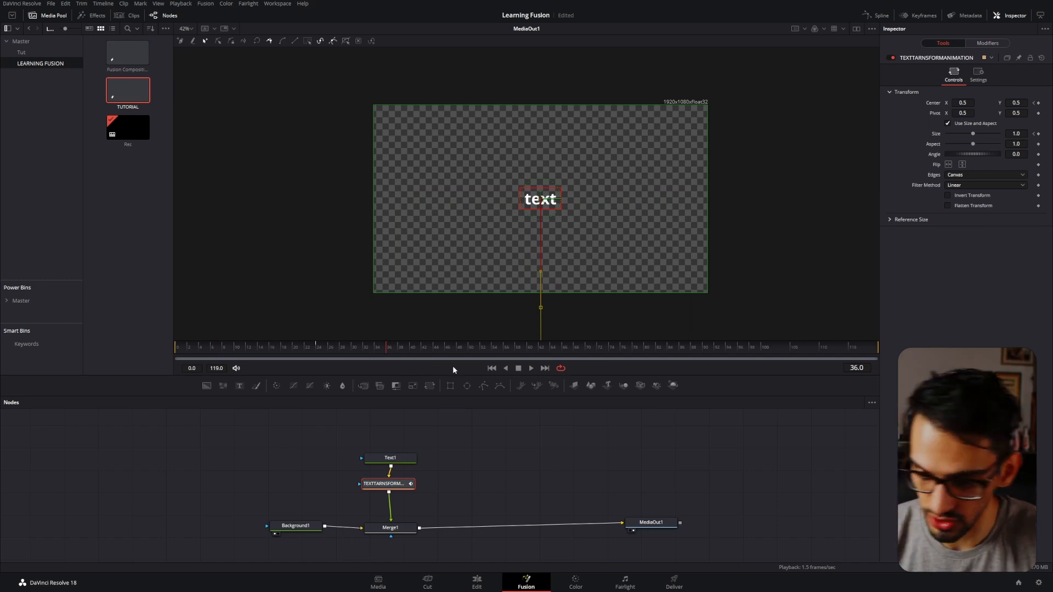
click(317, 348)
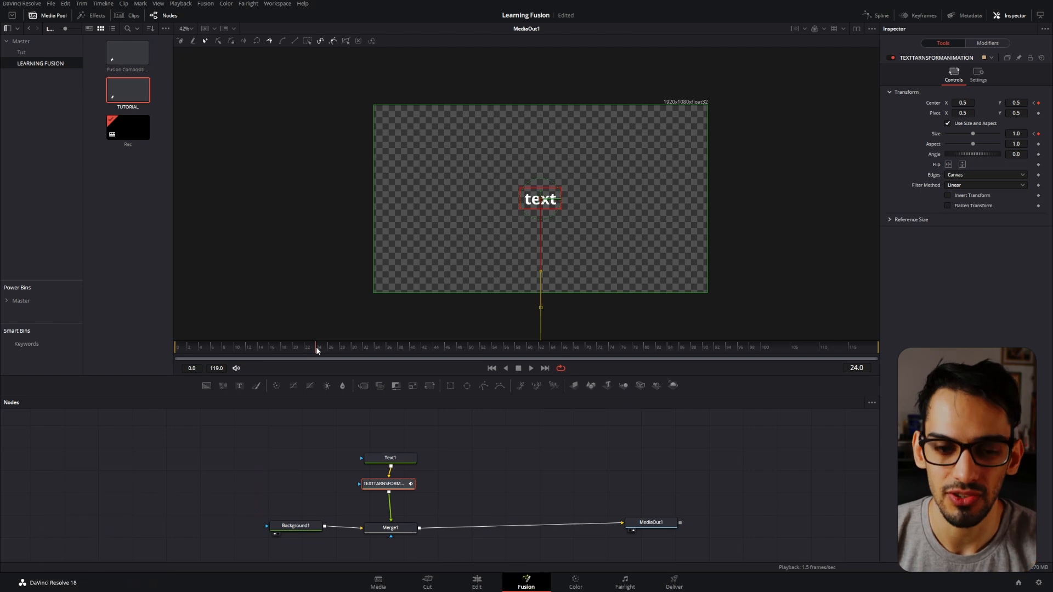
Add a Rectangle mask node and then an Ellipse mask node beside Text1, deleting each one after adding it.
drag(419, 522, 429, 493)
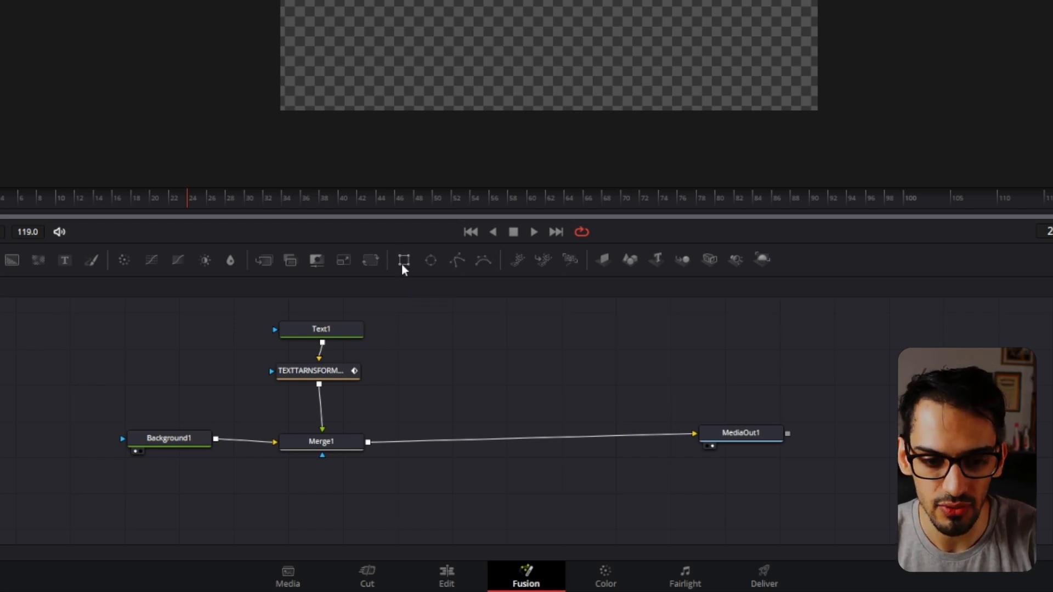
drag(403, 261, 422, 322)
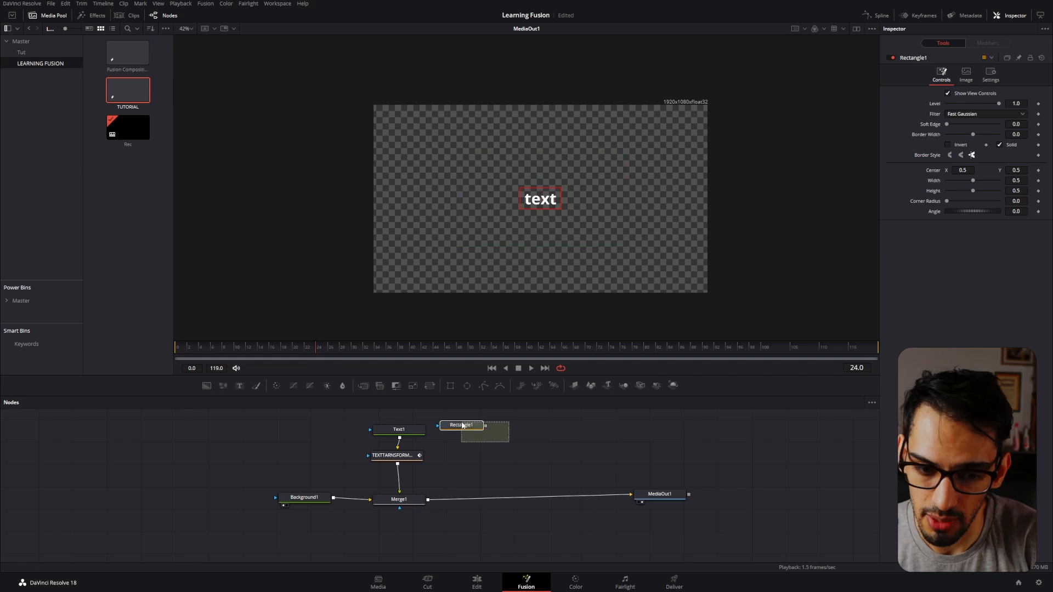
drag(463, 425, 474, 431)
key(Delete)
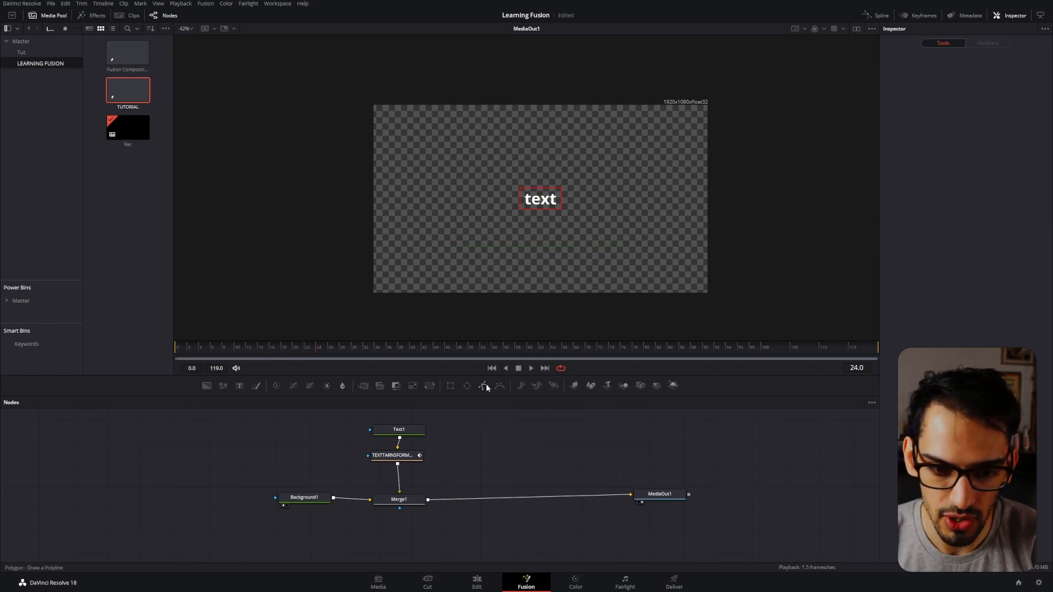
click(459, 387)
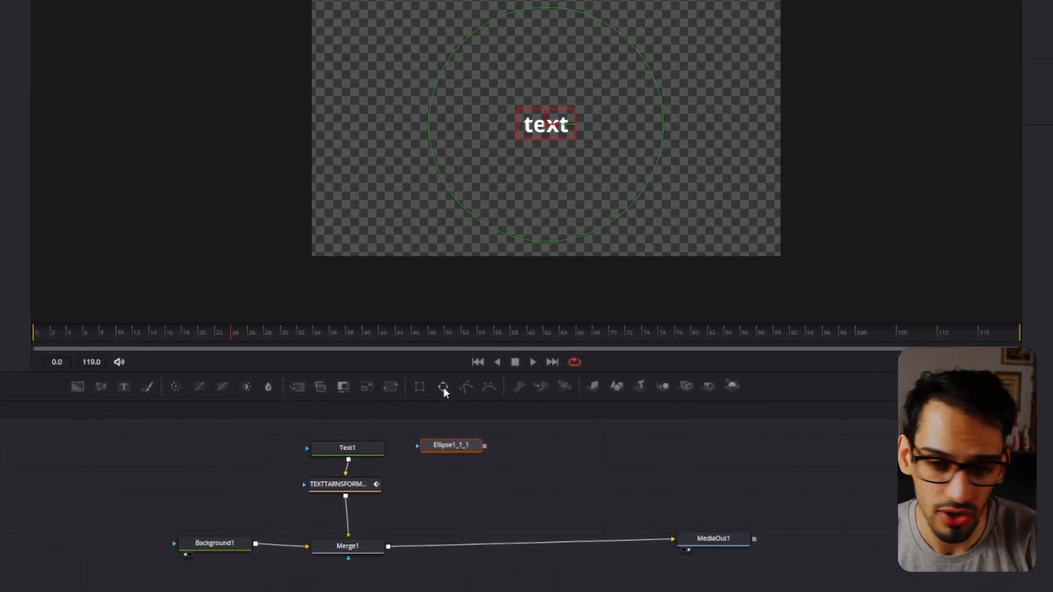
key(Delete)
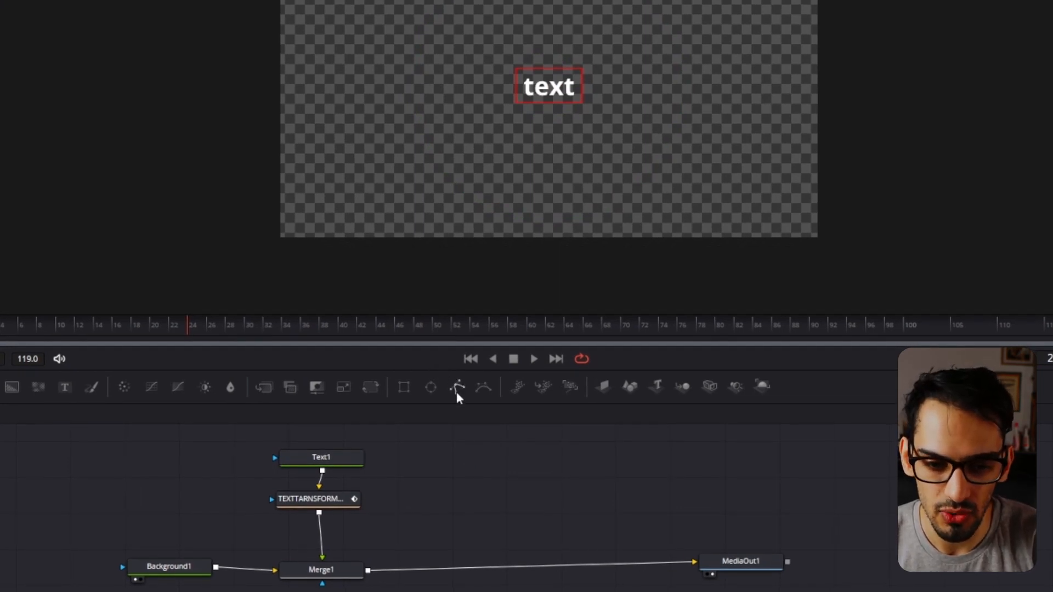
Add Polygon and B-Spline mask nodes, draw a closed five-point B-spline freehand around the text, and delete the B-Spline node.
click(457, 390)
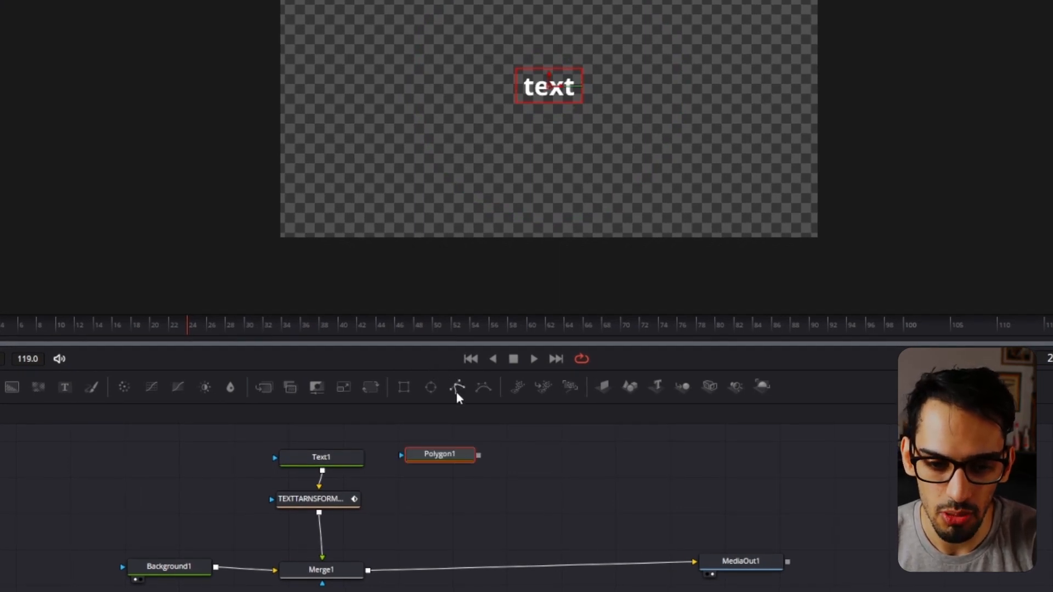
click(484, 387)
click(466, 120)
click(550, 187)
click(629, 53)
click(474, 11)
click(451, 41)
drag(451, 42, 450, 52)
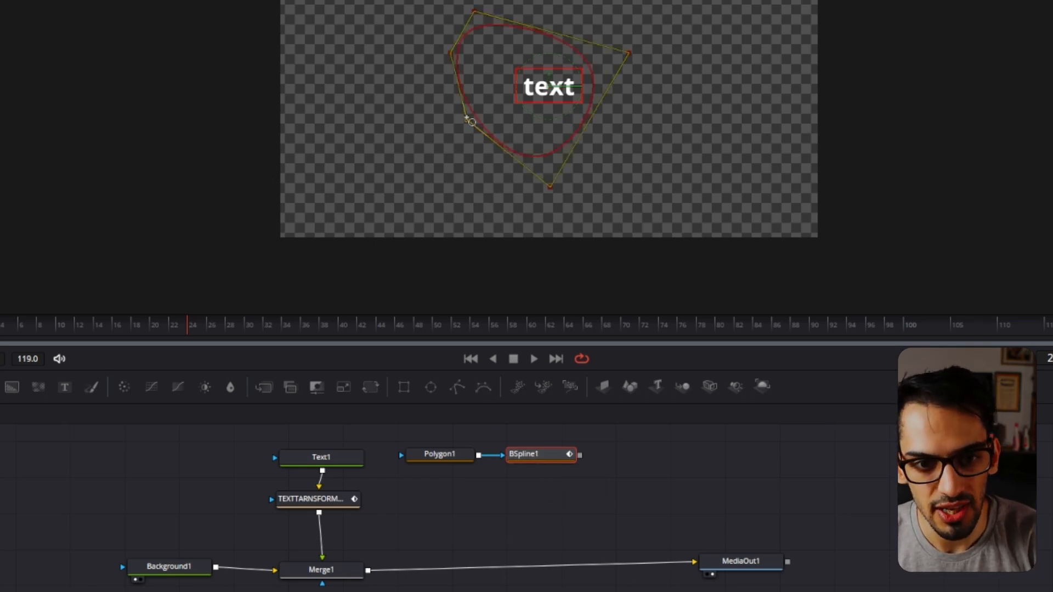
click(467, 118)
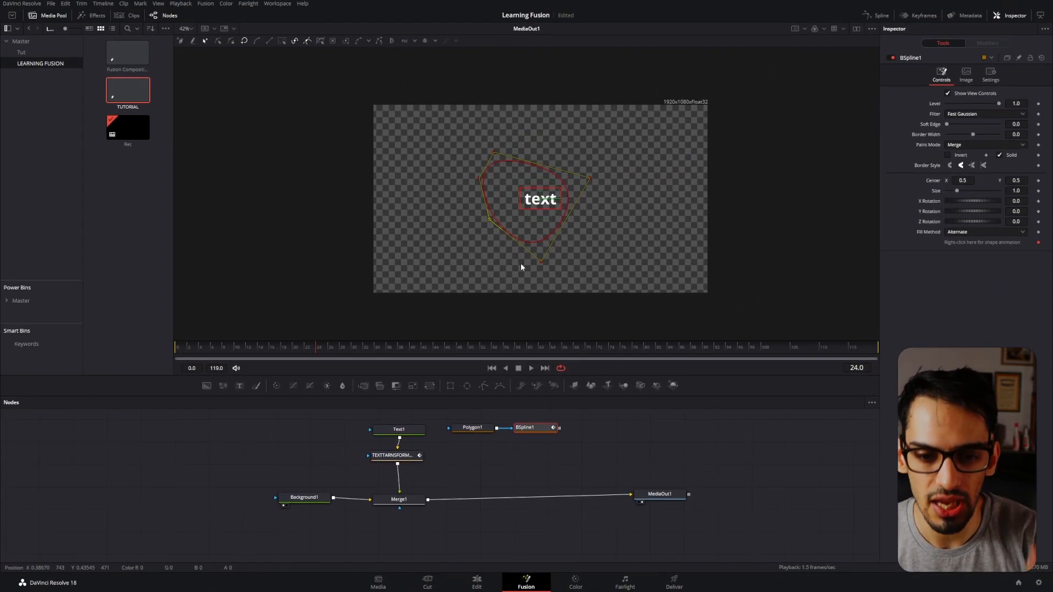
key(Delete)
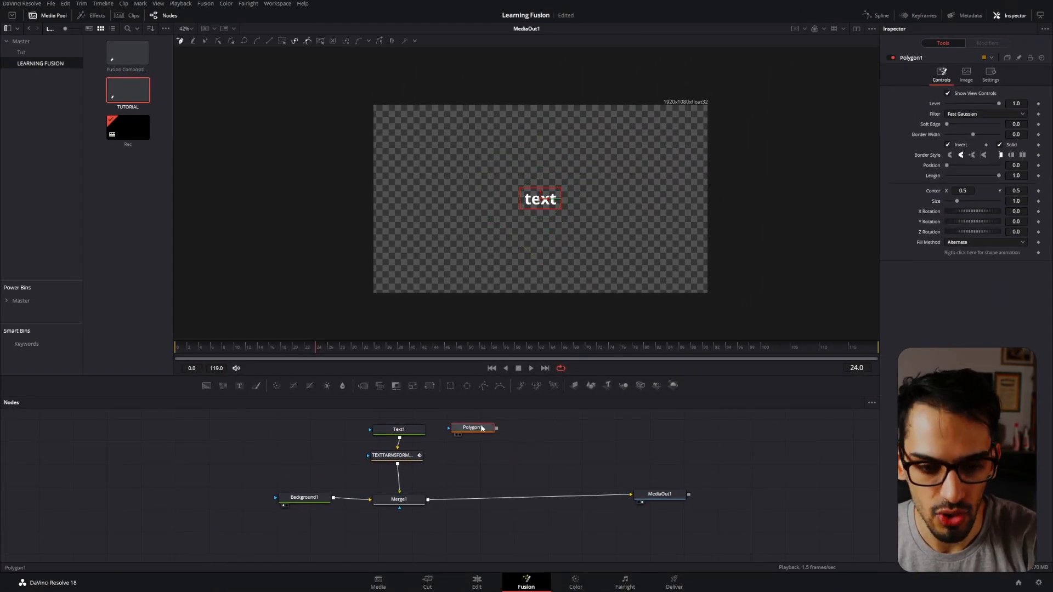
Draw a closed seven-point polygon mask freehand around the text with the Polygon node.
click(496, 213)
click(536, 237)
click(557, 249)
click(594, 217)
click(595, 166)
click(486, 156)
click(485, 205)
click(496, 212)
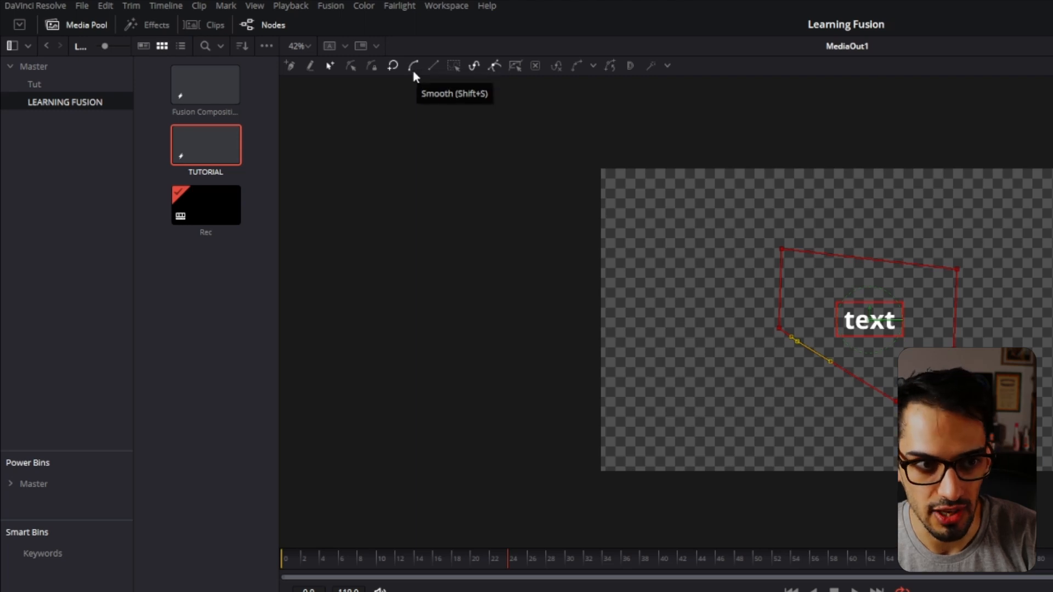
Smooth all points of the polygon mask, and delete the Polygon node.
drag(645, 161, 929, 388)
click(416, 69)
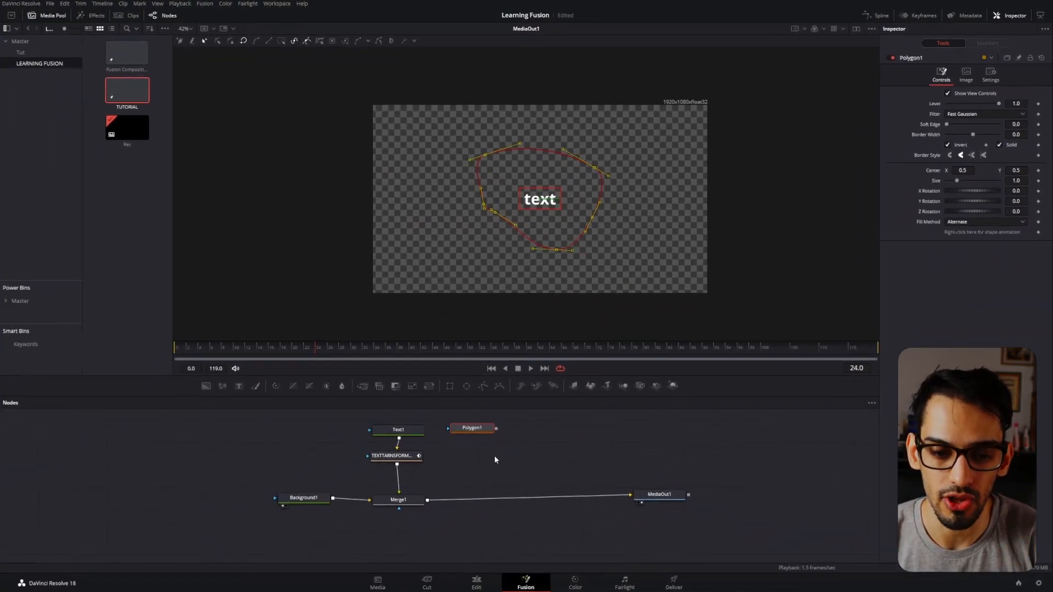
drag(543, 444, 473, 420)
key(Delete)
Add a Rectangle mask node beside the text nodes and connect it to Text1's effect mask input.
drag(450, 386, 396, 543)
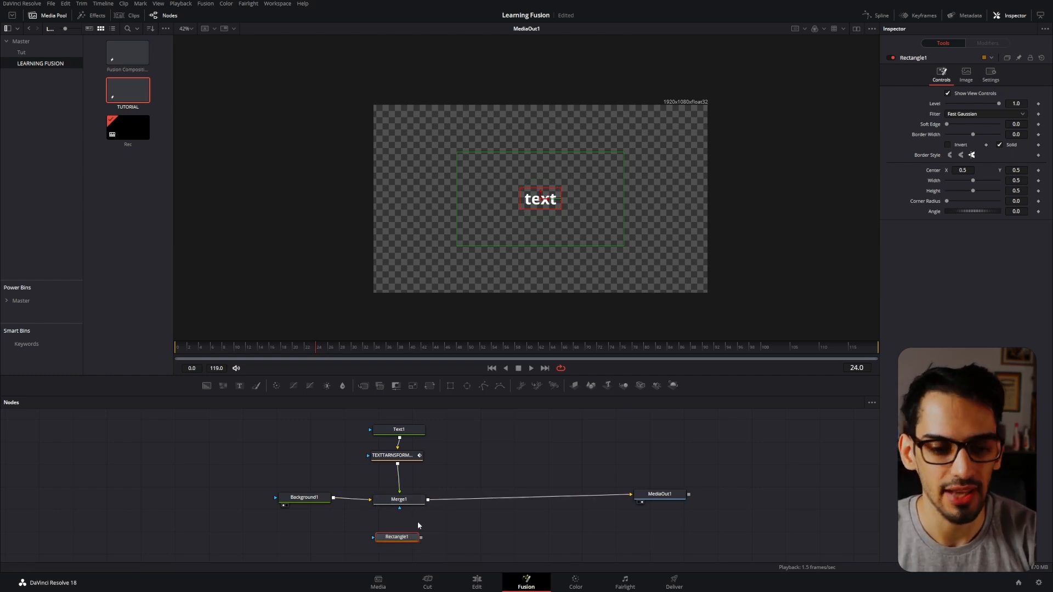
drag(412, 536, 339, 461)
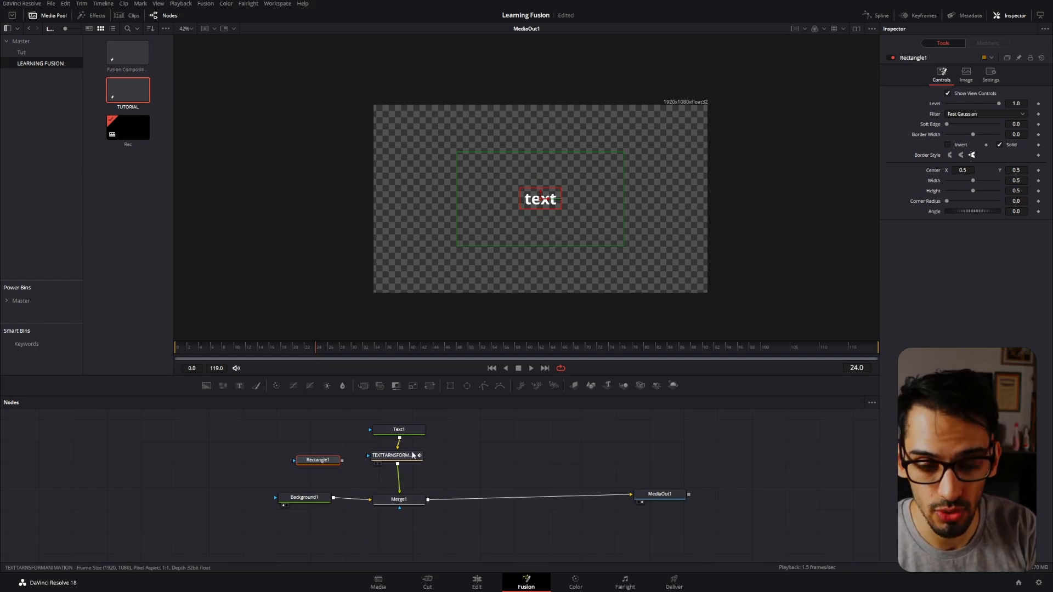
drag(342, 460, 370, 433)
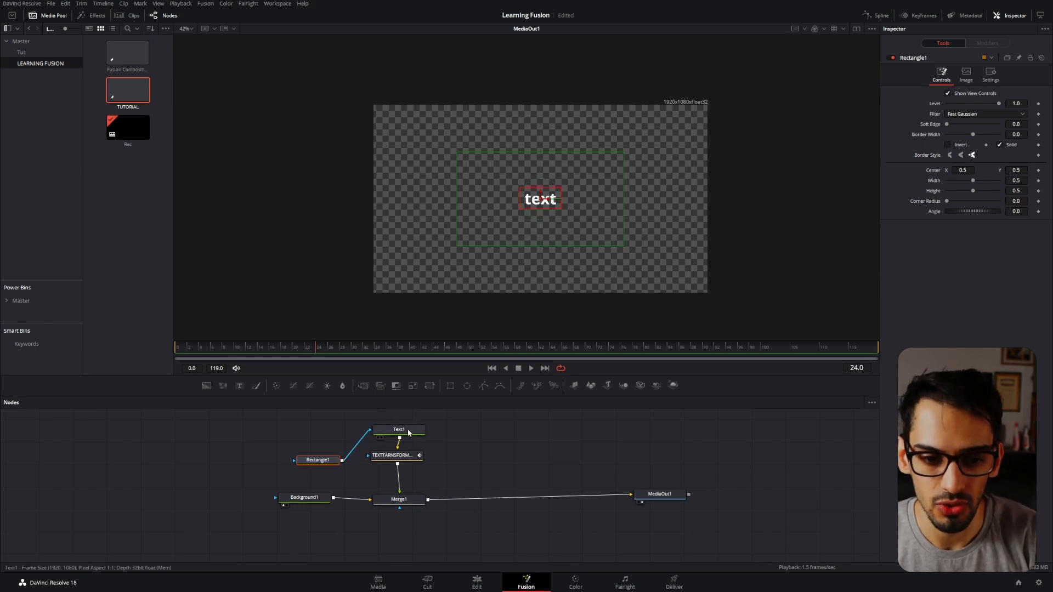
Try shifting the center in Text1's layout settings horizontally, and reset it.
click(396, 429)
click(935, 102)
drag(962, 136, 937, 138)
double_click(931, 136)
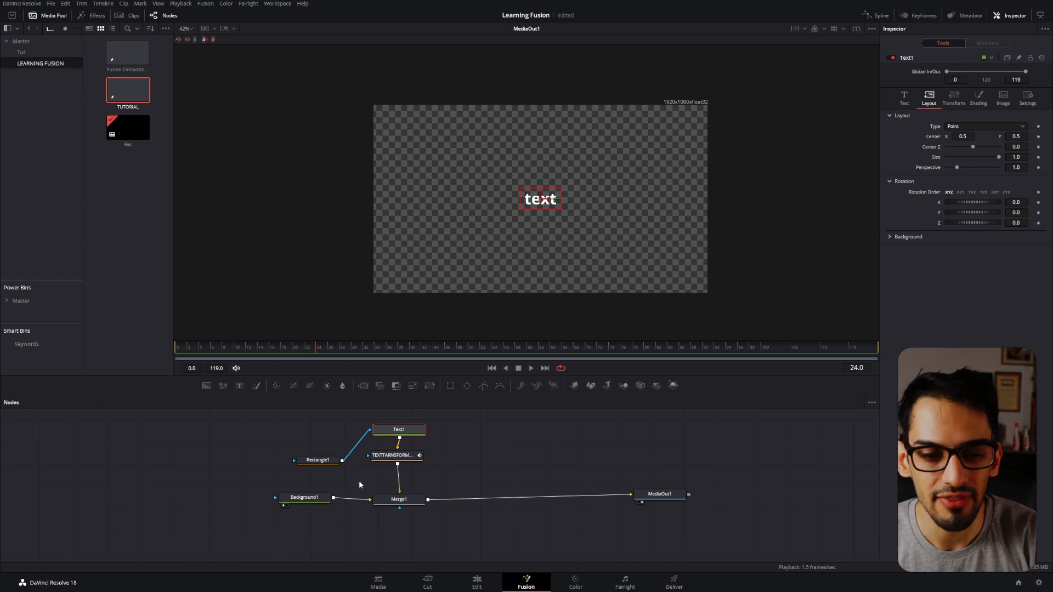
Move the Rectangle mask's connection from Text1 to the transform node's effect mask, and scrub through the text animation.
drag(363, 454, 367, 455)
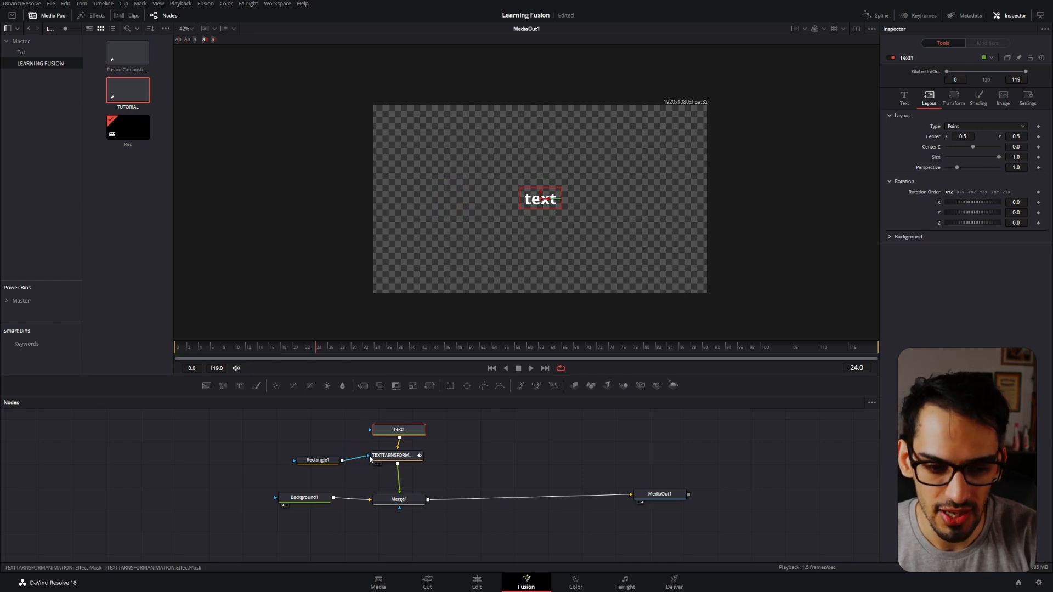
click(407, 456)
drag(249, 345, 330, 359)
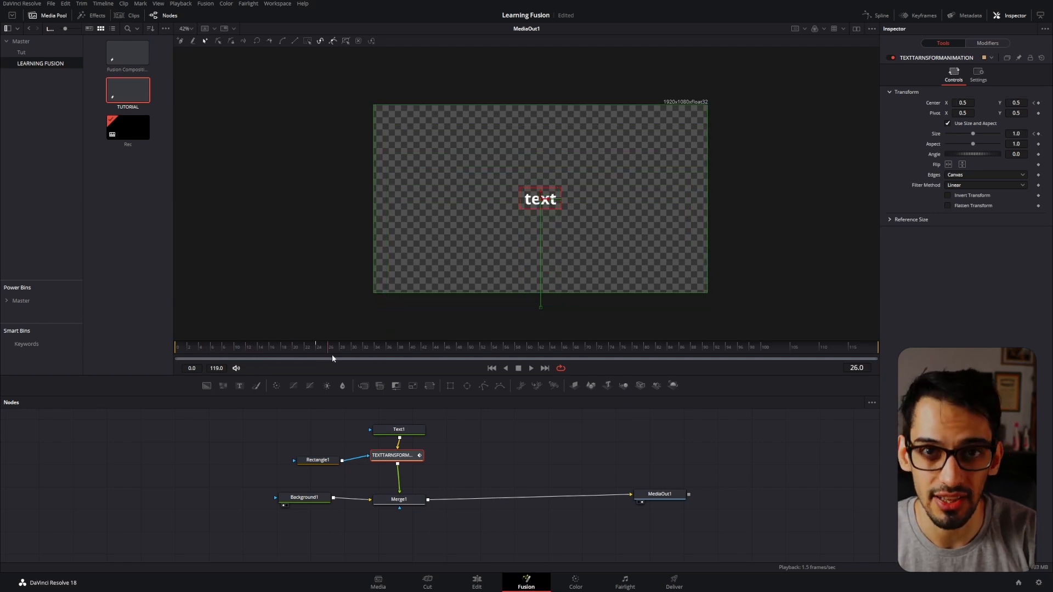
Move the Rectangle node below Merge1, connect it as Merge1's effect mask, and play back the masked animation.
drag(318, 459, 393, 530)
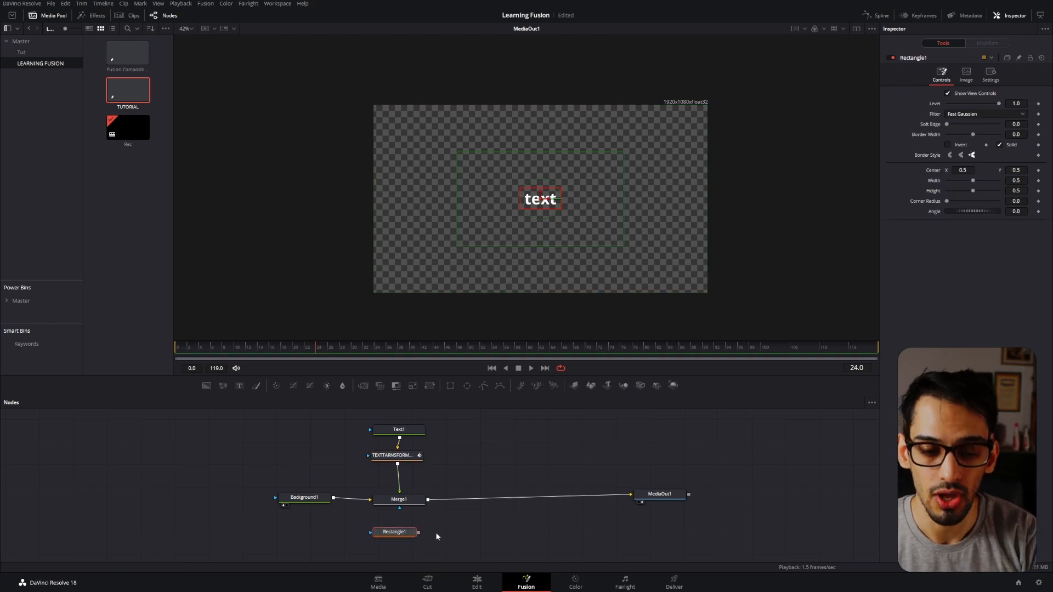
drag(418, 532, 411, 501)
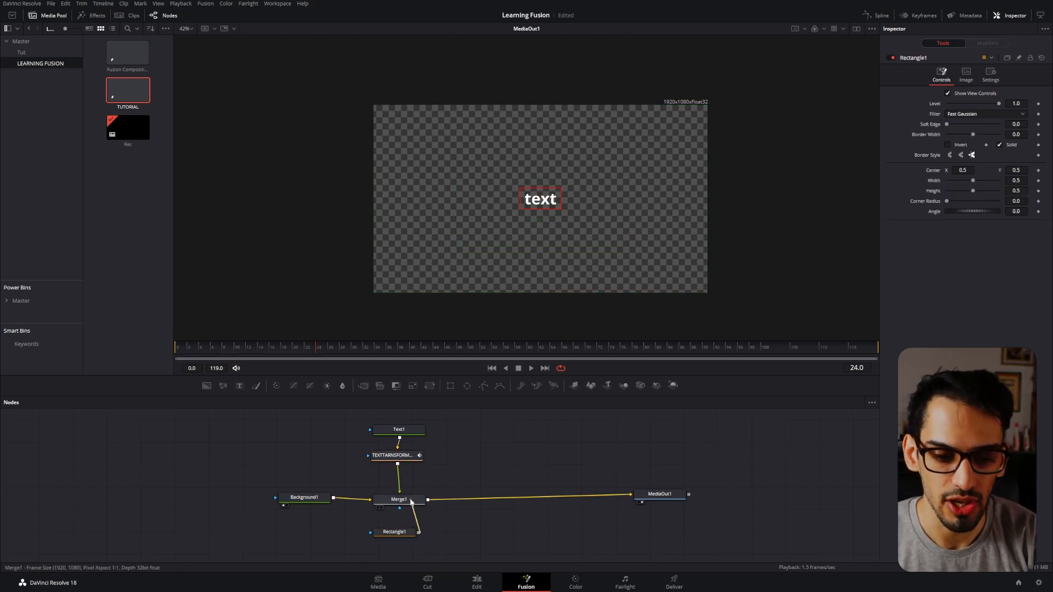
click(393, 534)
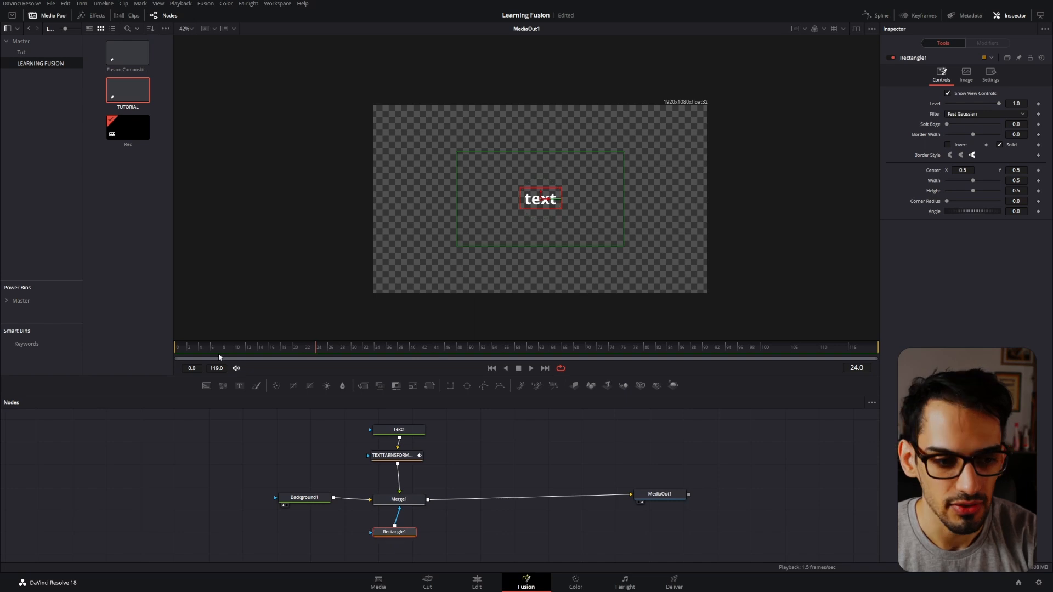
key(space)
drag(410, 535, 414, 535)
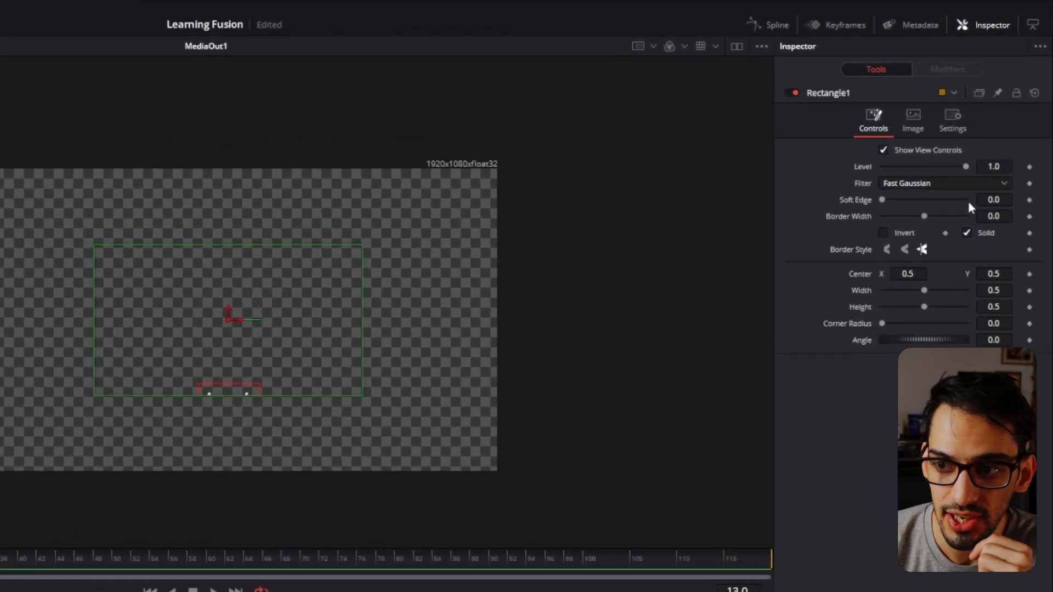
Set the rectangle mask's soft edge to 0.014, and resize it freehand to about 0.571 wide and 0.277 high.
drag(1014, 125, 1016, 125)
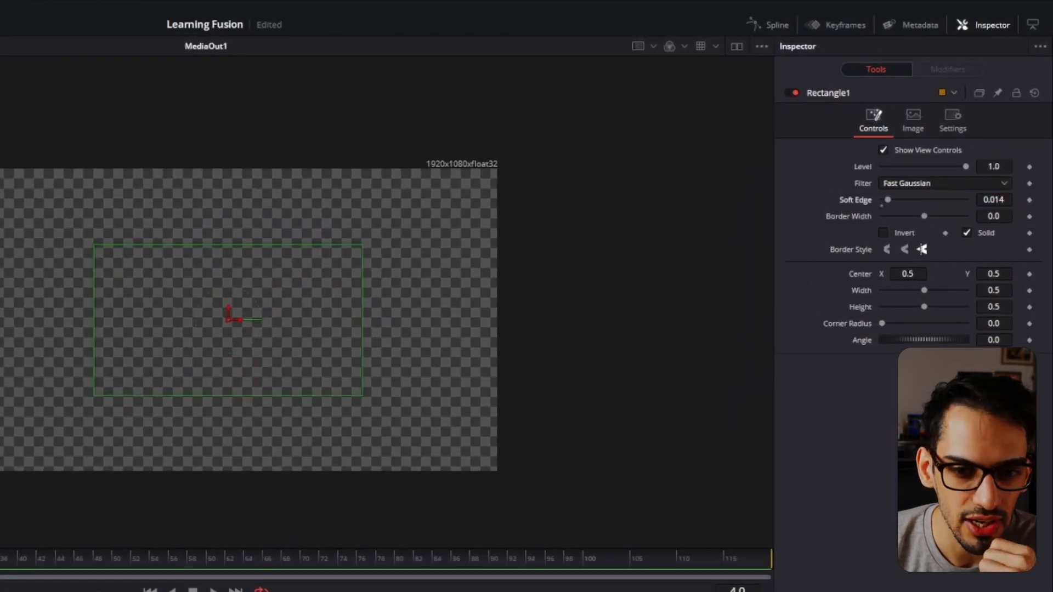
drag(108, 385, 168, 390)
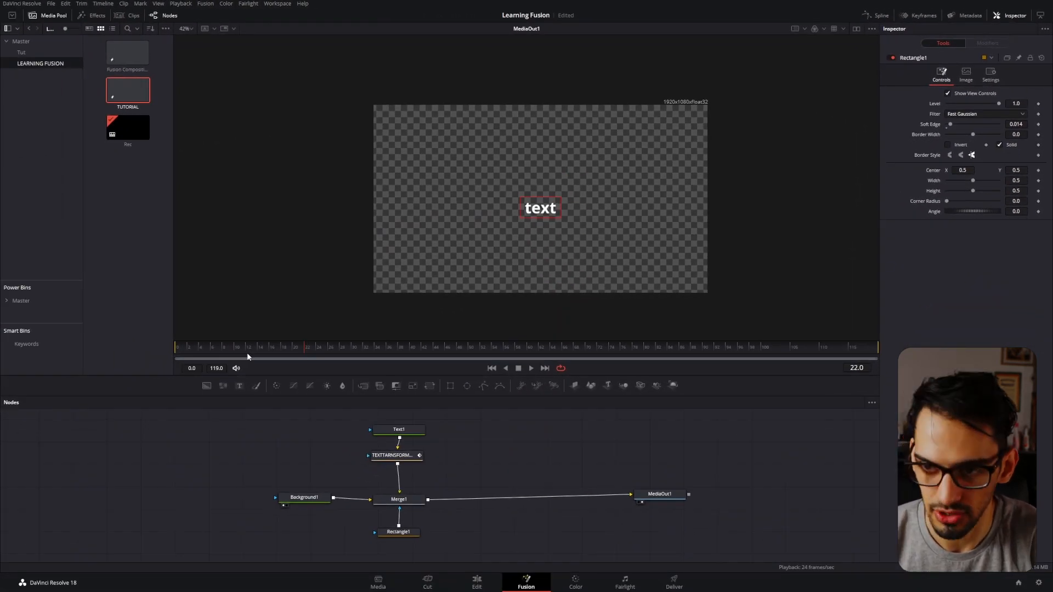
click(177, 348)
drag(245, 355, 263, 363)
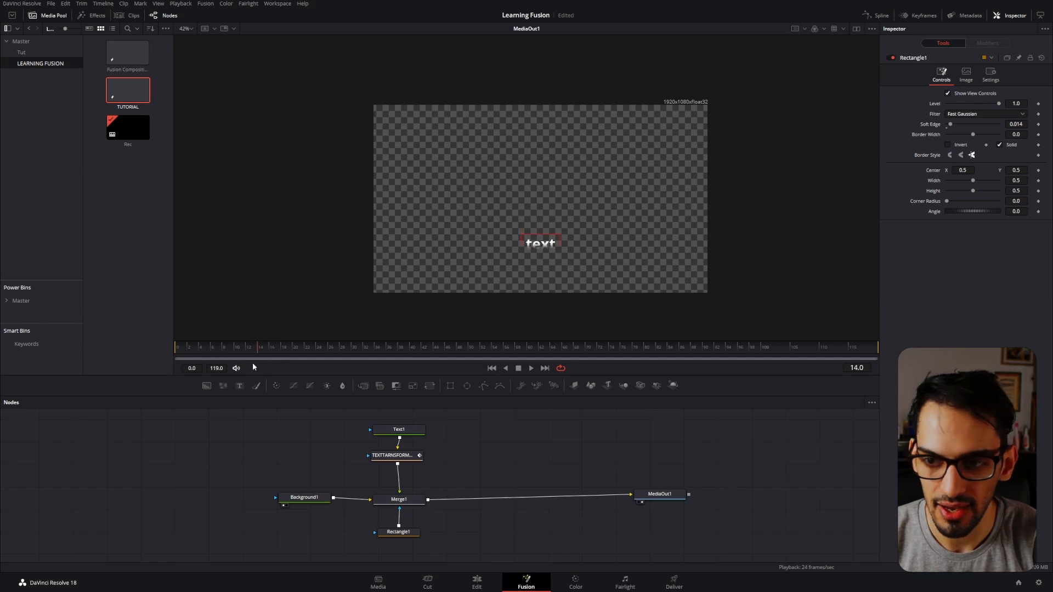
click(399, 531)
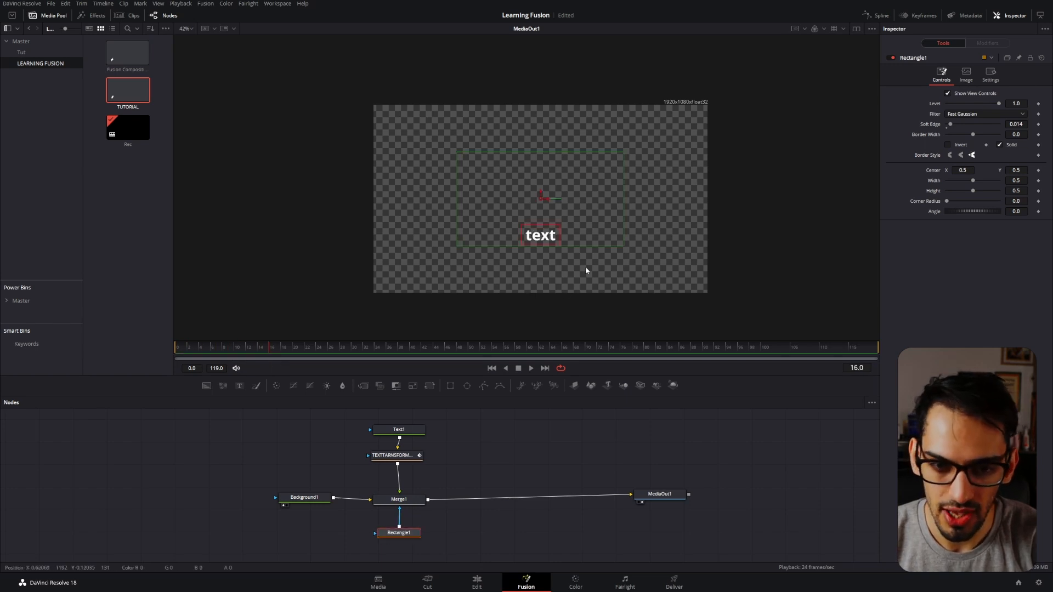
drag(623, 230, 632, 208)
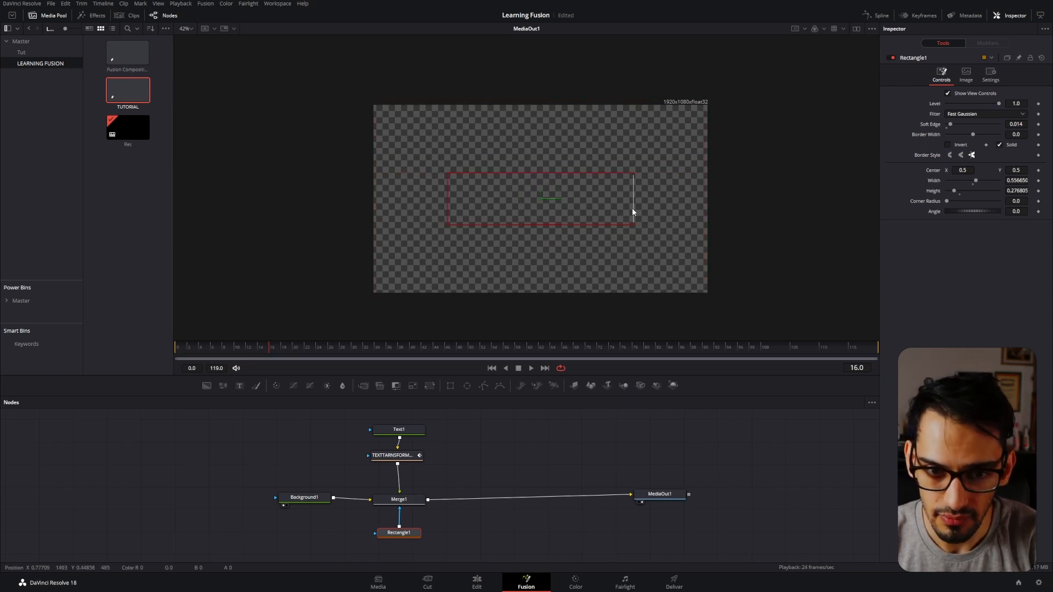
Invert the rectangle mask, check the animation, and turn the inversion off again.
click(961, 146)
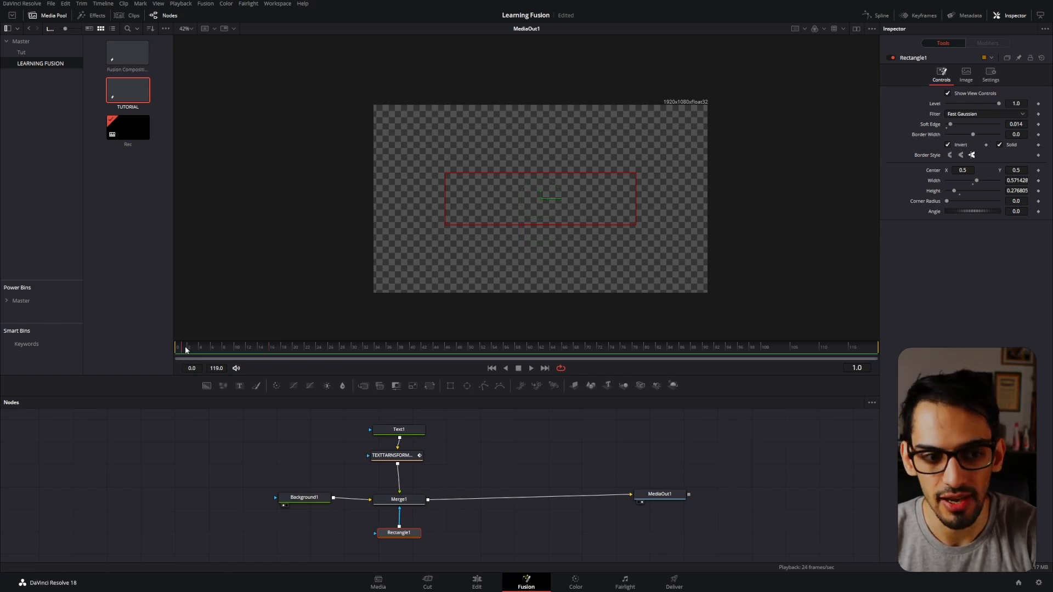
key(space)
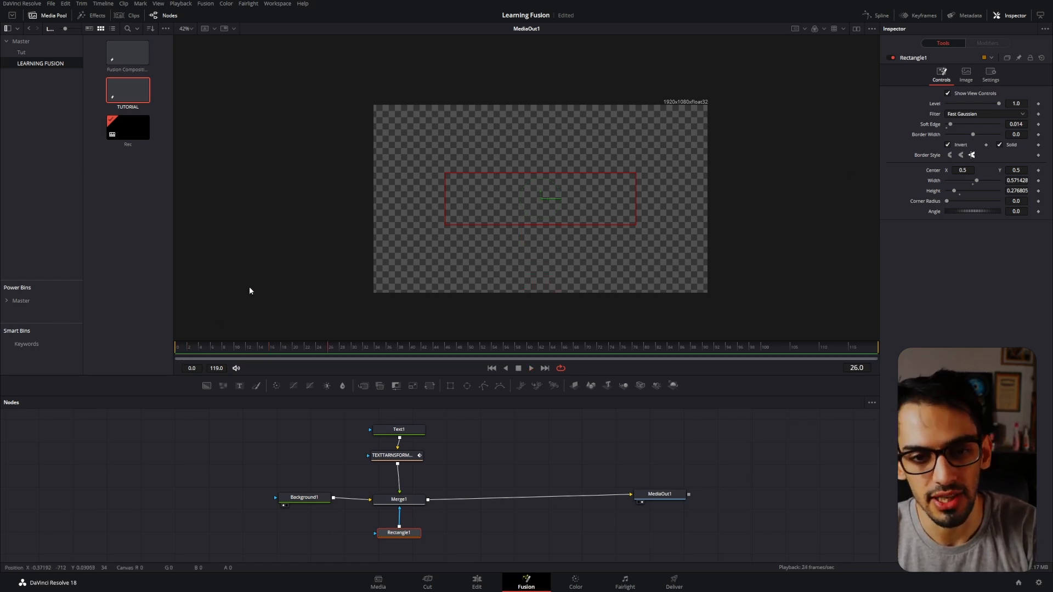
click(191, 350)
drag(212, 350, 293, 352)
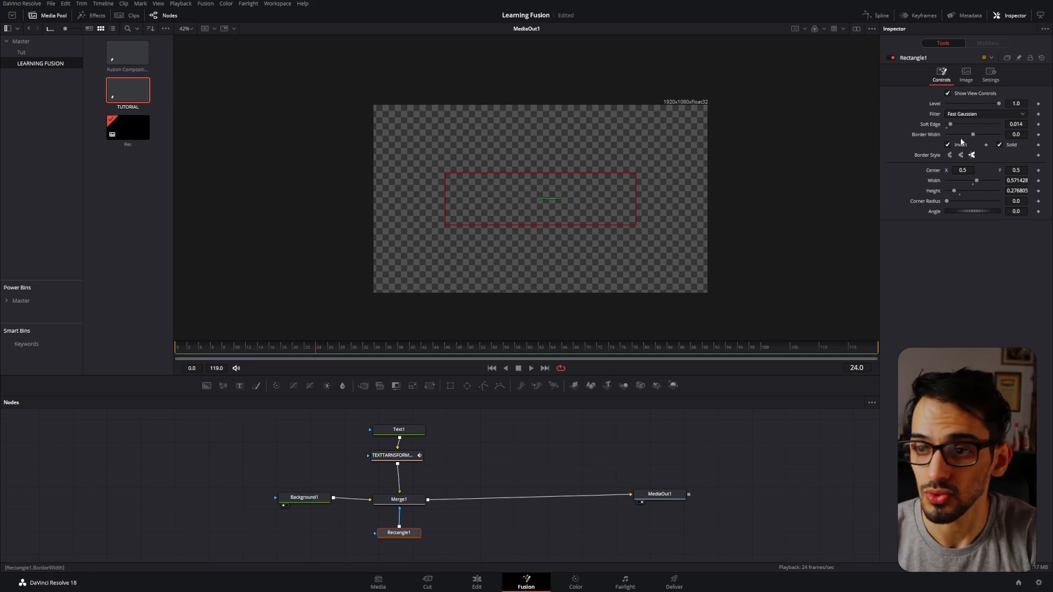
click(958, 146)
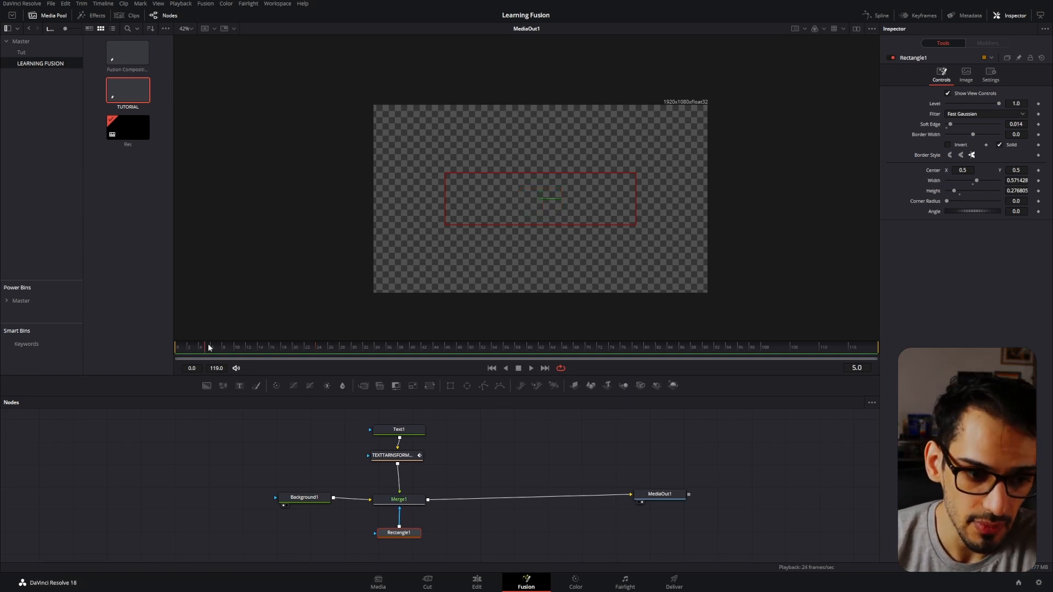
drag(306, 350, 308, 354)
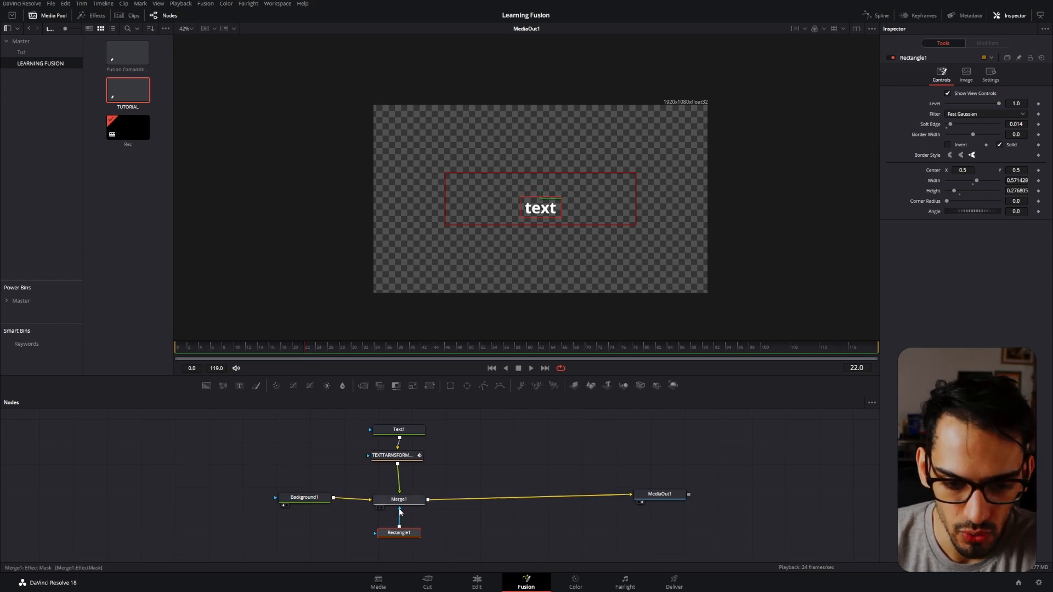
Disconnect the rectangle mask from Merge1, reconnect it to compare while scrubbing, and disconnect it again.
drag(400, 512, 429, 482)
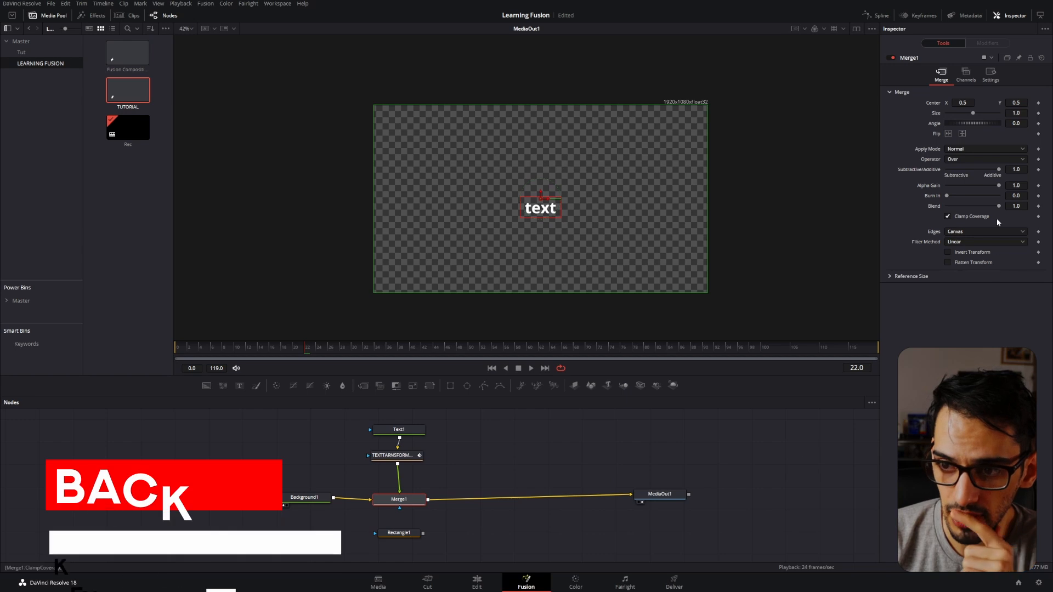
drag(423, 532, 400, 508)
mouse_move(201, 349)
mouse_down()
mouse_move(183, 344)
mouse_move(201, 348)
mouse_up()
drag(268, 357, 296, 363)
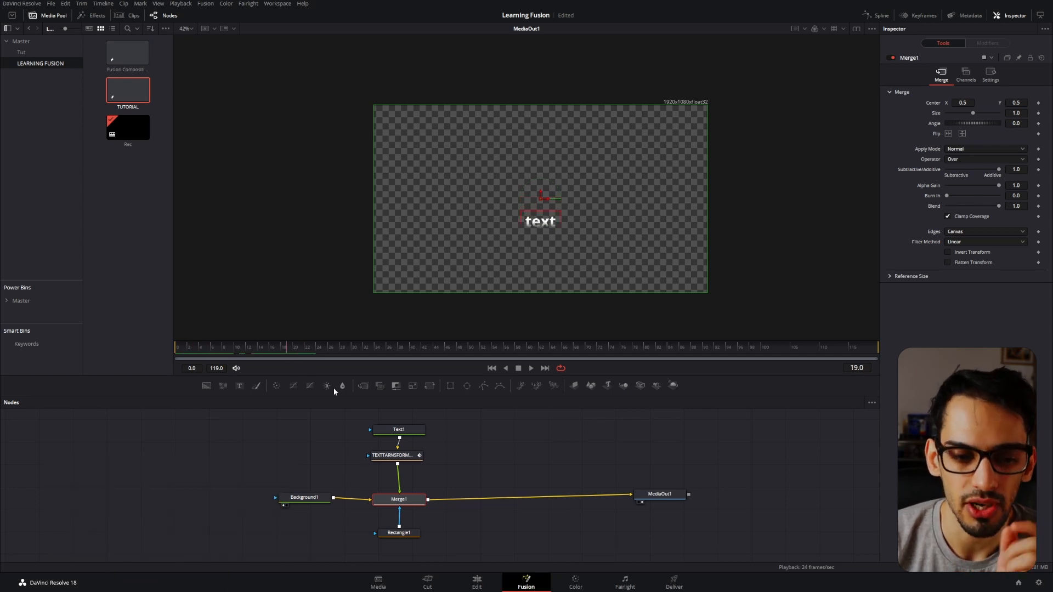
click(400, 513)
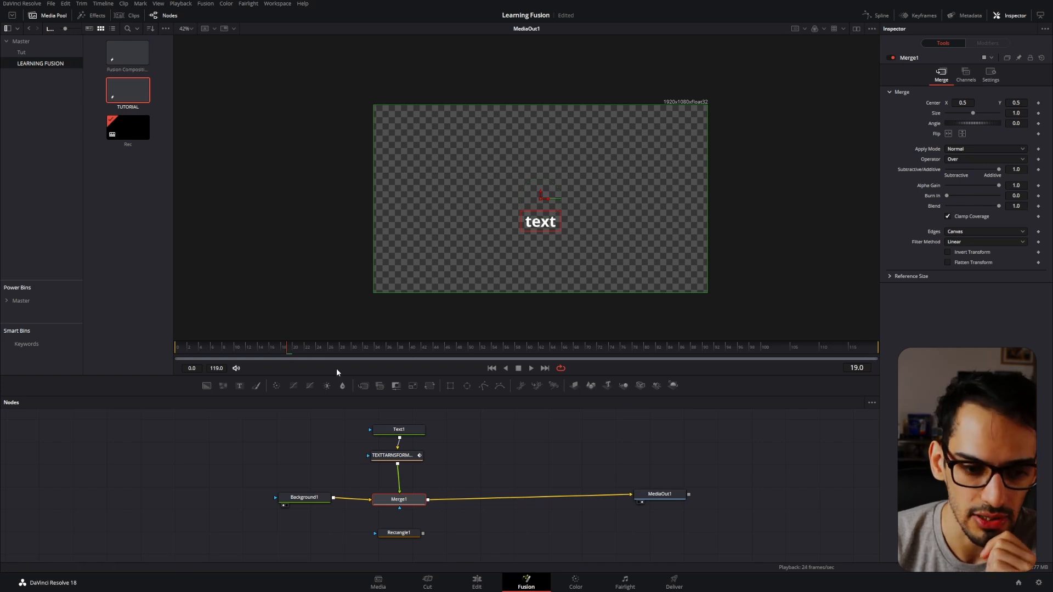
Keyframe Merge1's Blend at 1.0 on frame 24 and at 0.0 on frame 0.
click(393, 455)
drag(331, 364, 318, 353)
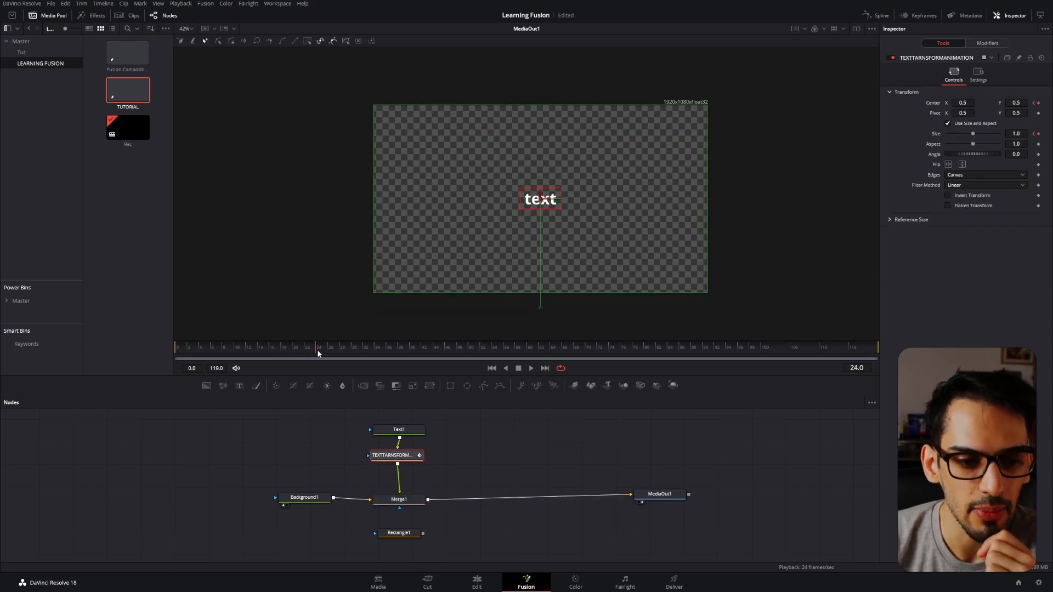
click(399, 499)
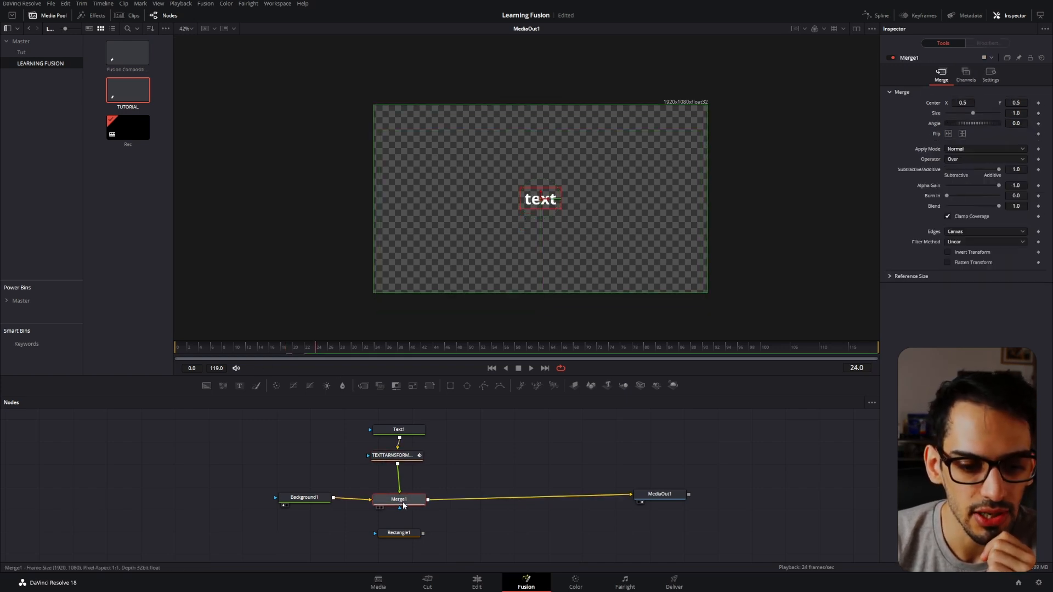
click(1037, 206)
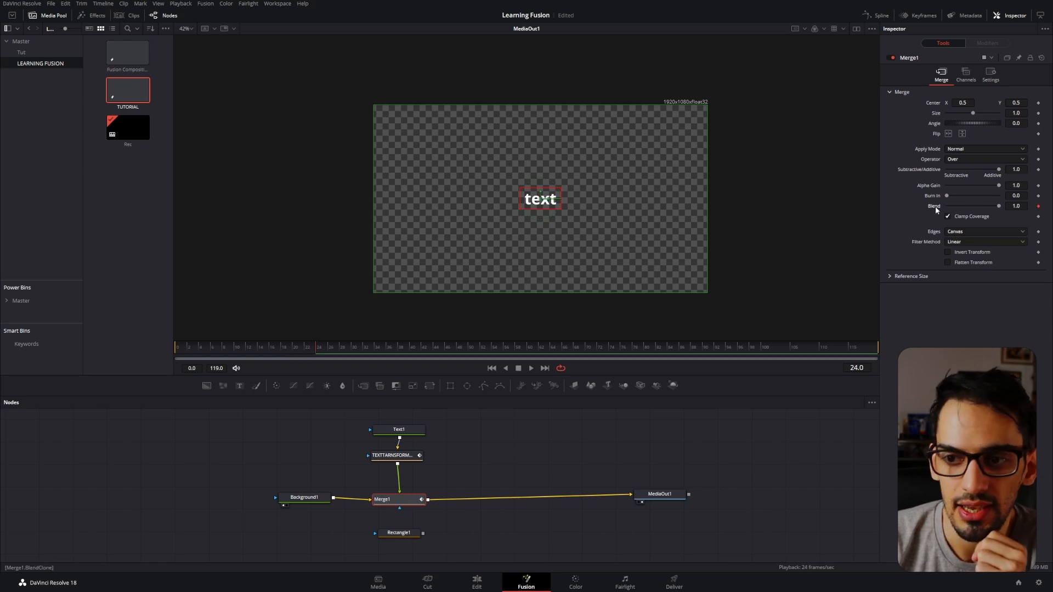
click(180, 352)
drag(998, 205, 870, 208)
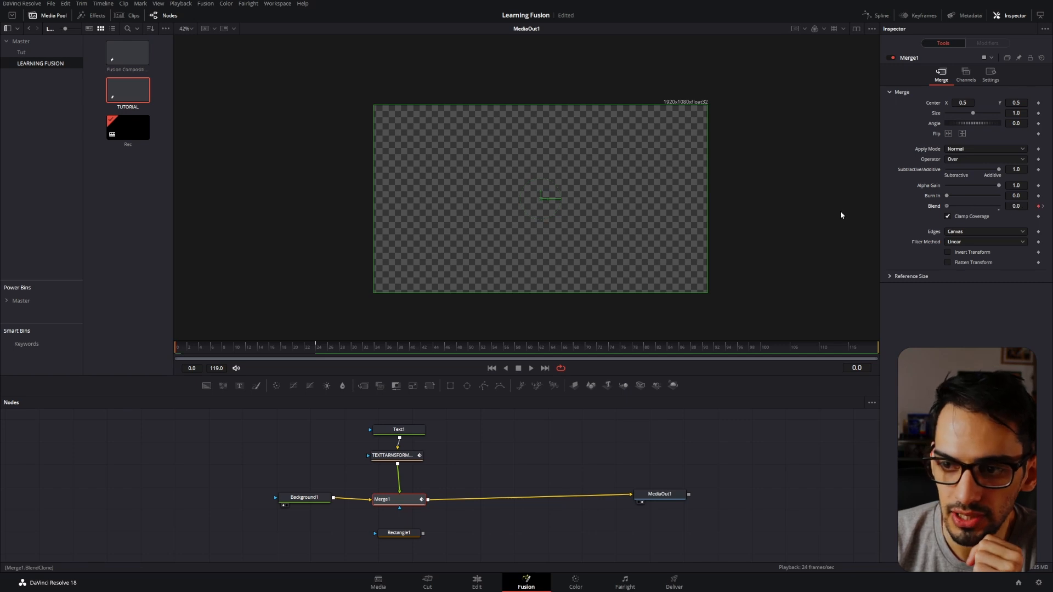
Play back and scrub through the text's fade-in.
click(436, 450)
key(space)
drag(199, 349, 232, 359)
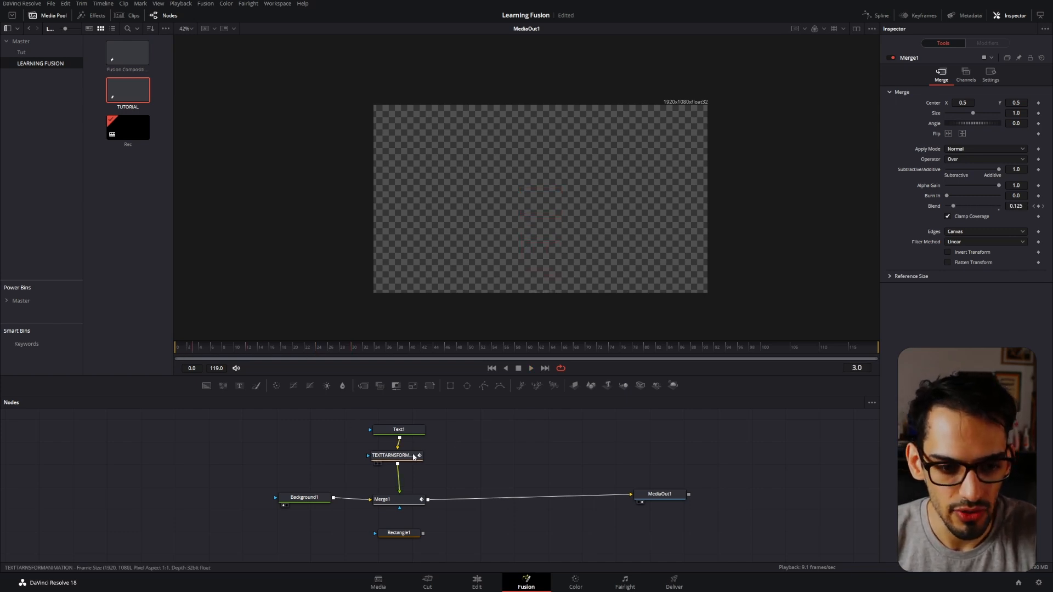
Reposition the transform's motion path start point freehand on frame 0, moving it up closer beneath the text.
click(392, 455)
click(179, 353)
mouse_move(178, 354)
mouse_down()
mouse_move(321, 357)
mouse_move(178, 353)
mouse_up()
drag(532, 309, 540, 246)
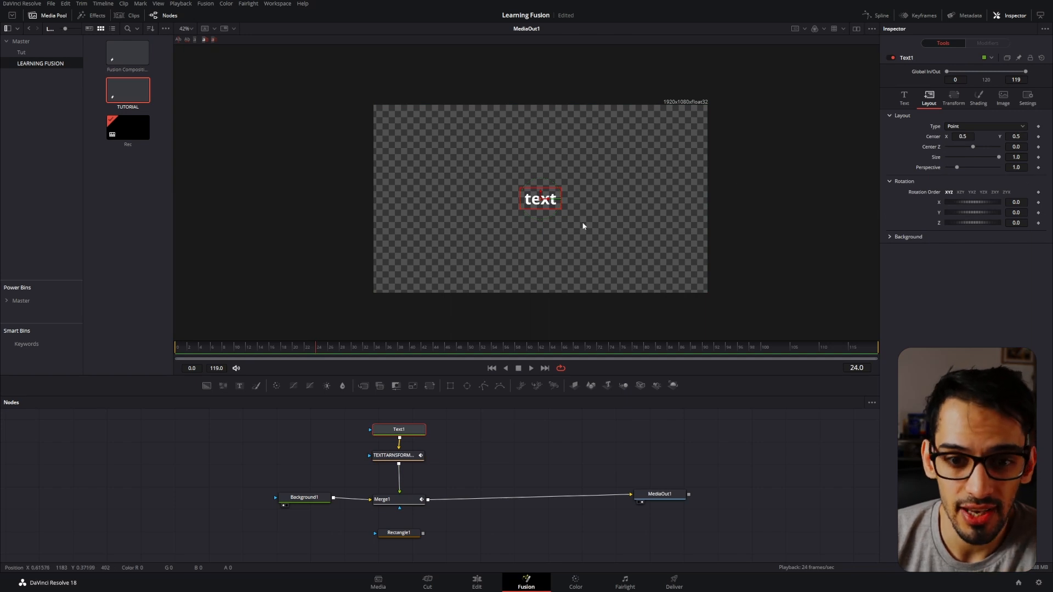
Enable Text1's Red Outline shading element and set its Extend Horizontal to 5.0.
click(977, 97)
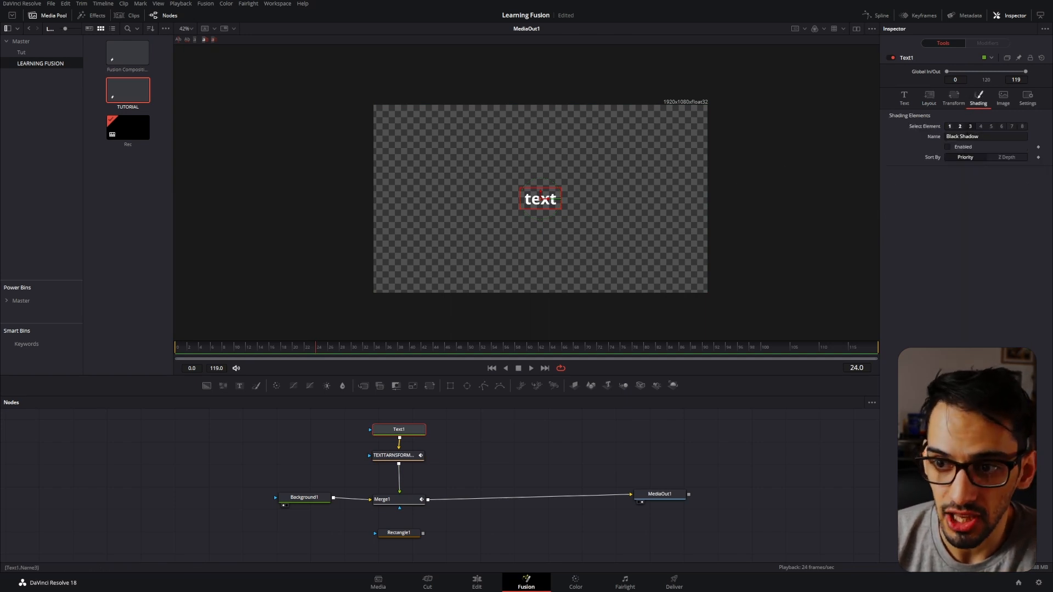
click(960, 127)
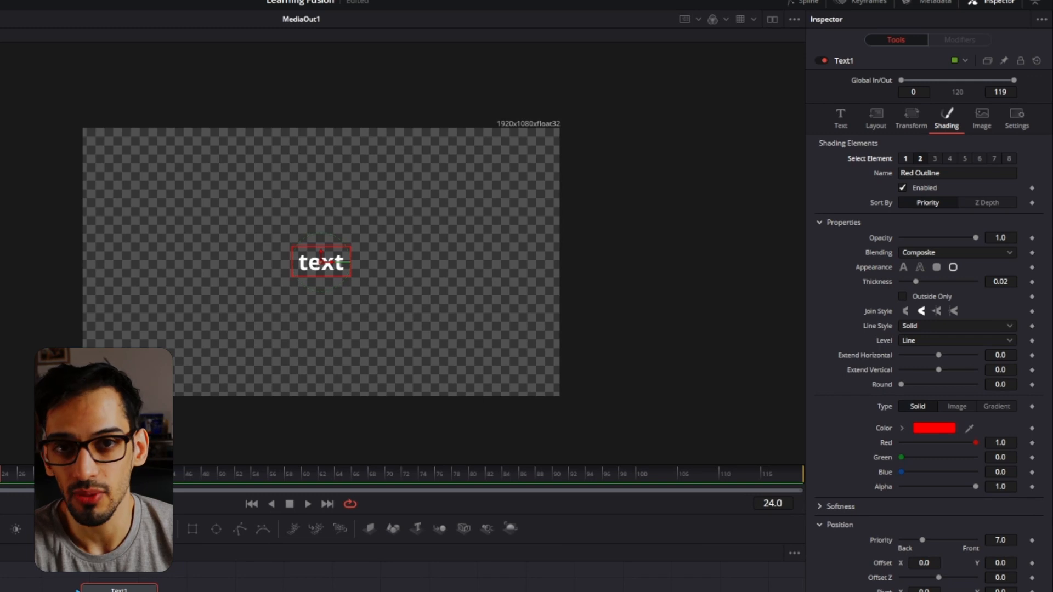
drag(938, 356, 973, 355)
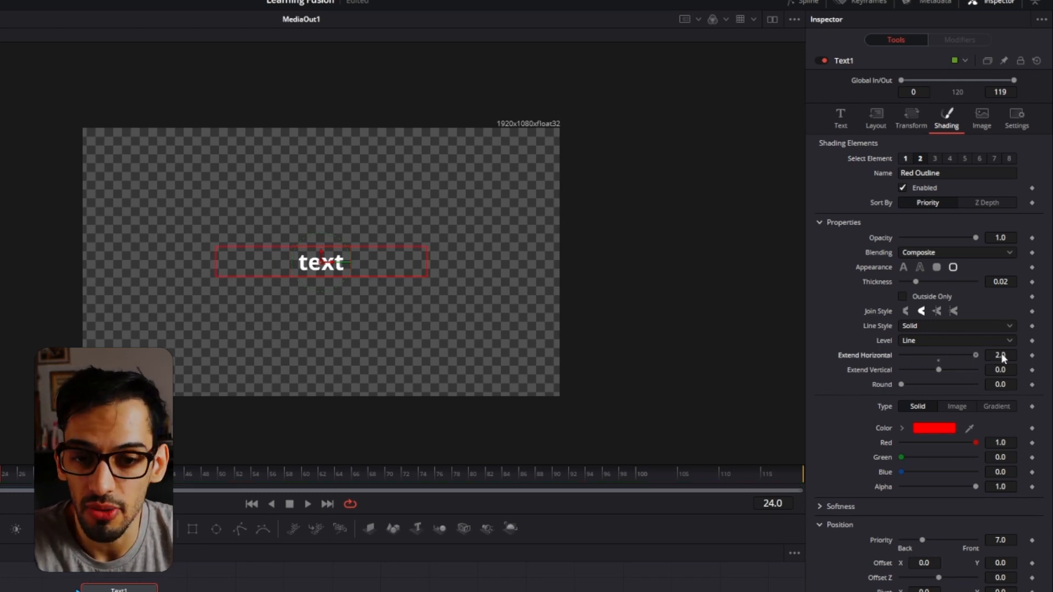
text(5)
key(Tab)
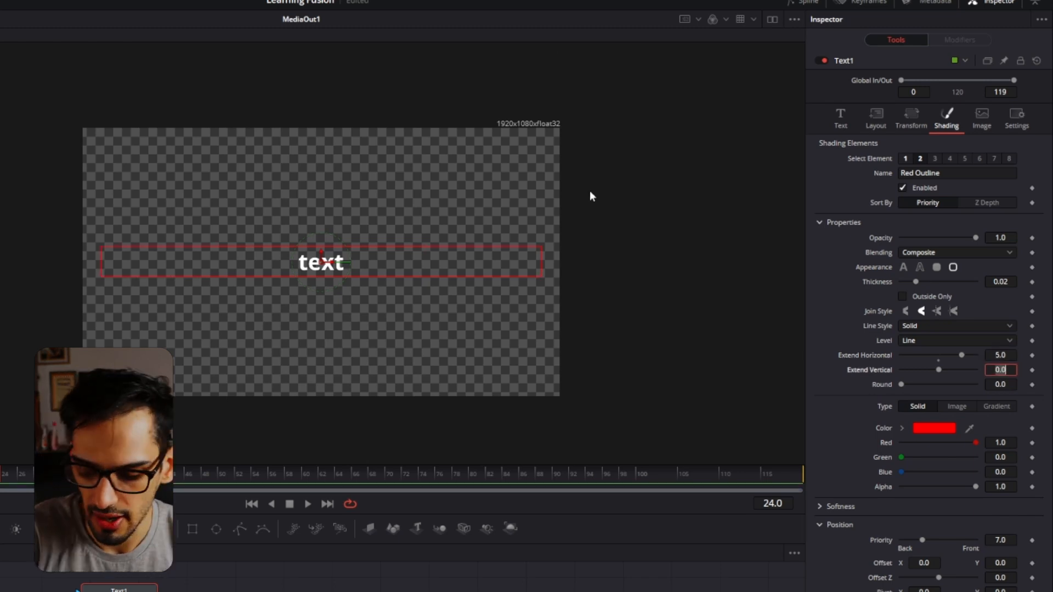
Undo the outline's horizontal extension and return to Text1's main text settings.
key(ctrl+z)
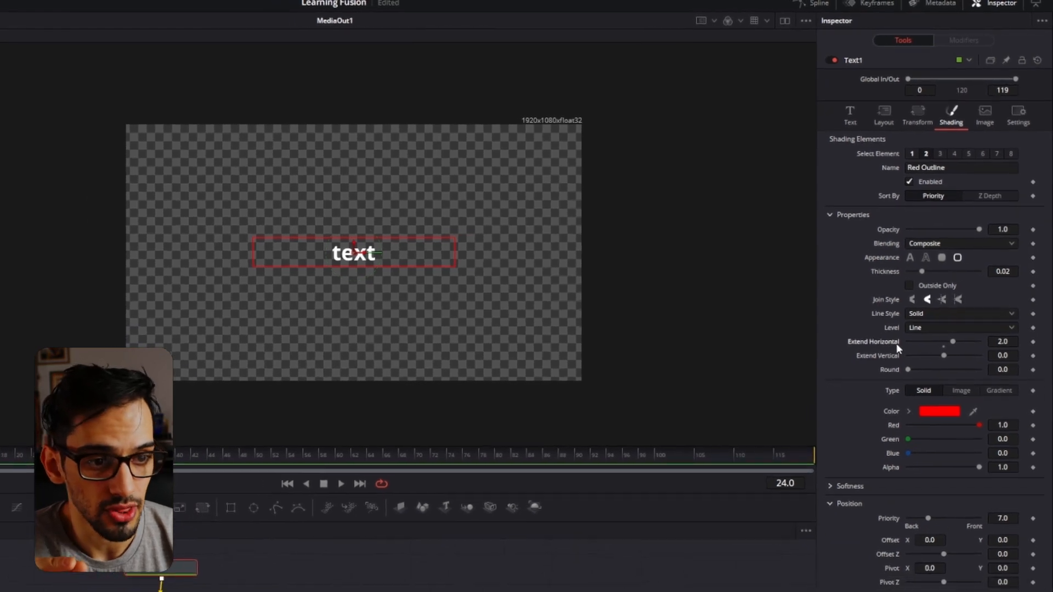
double_click(896, 344)
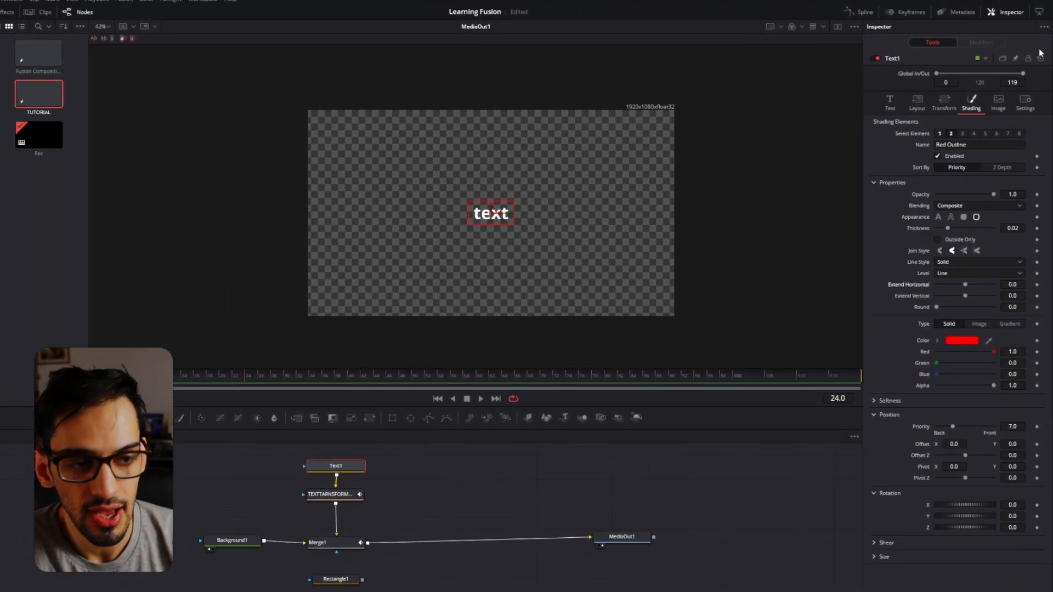
click(890, 103)
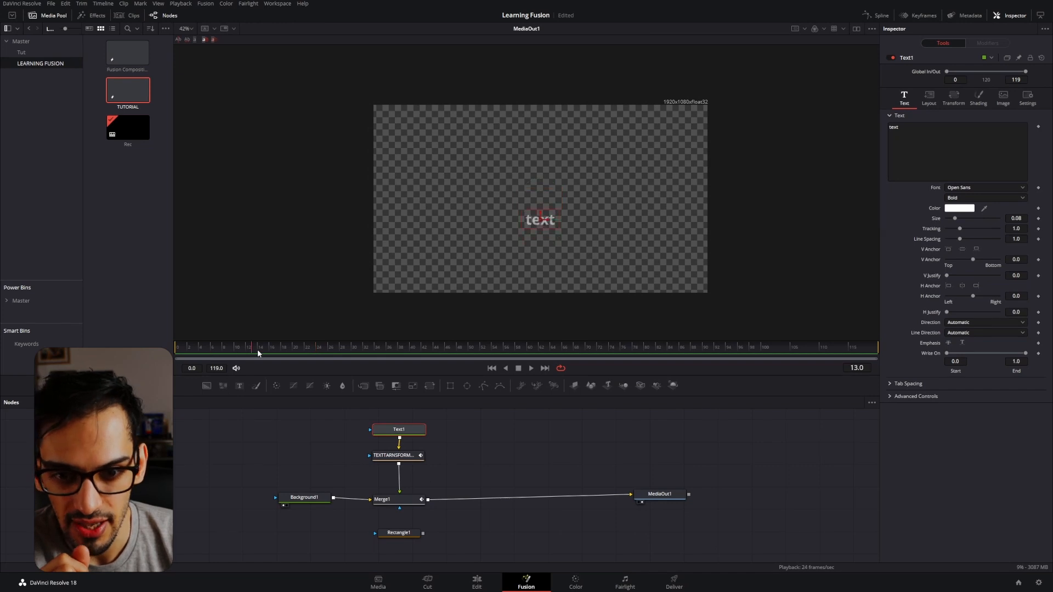
Select the text transform node, go to frame 24, and open the Spline editor with the nodes still in view.
click(409, 457)
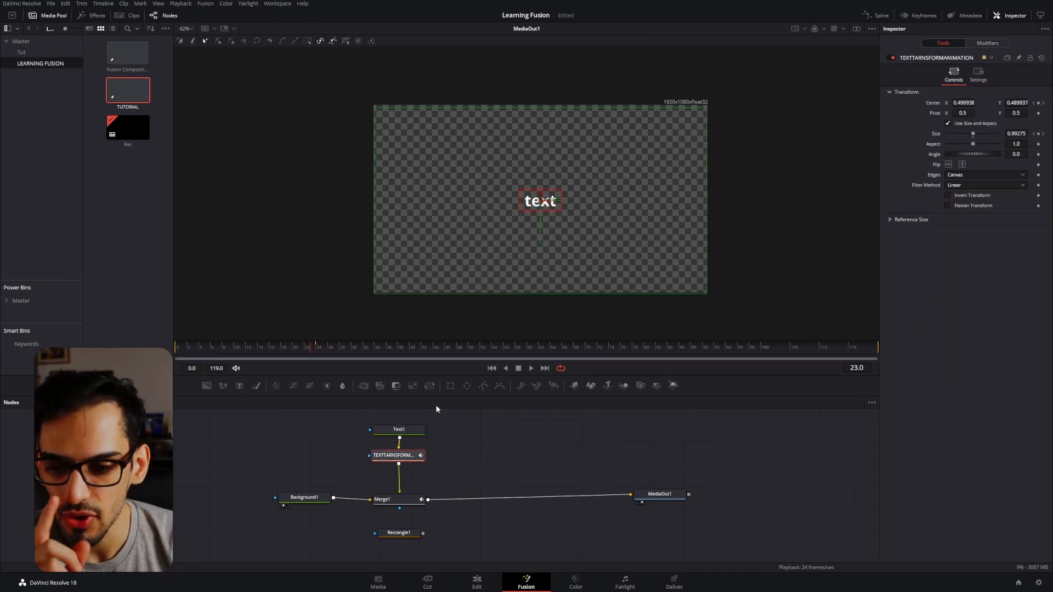
click(320, 346)
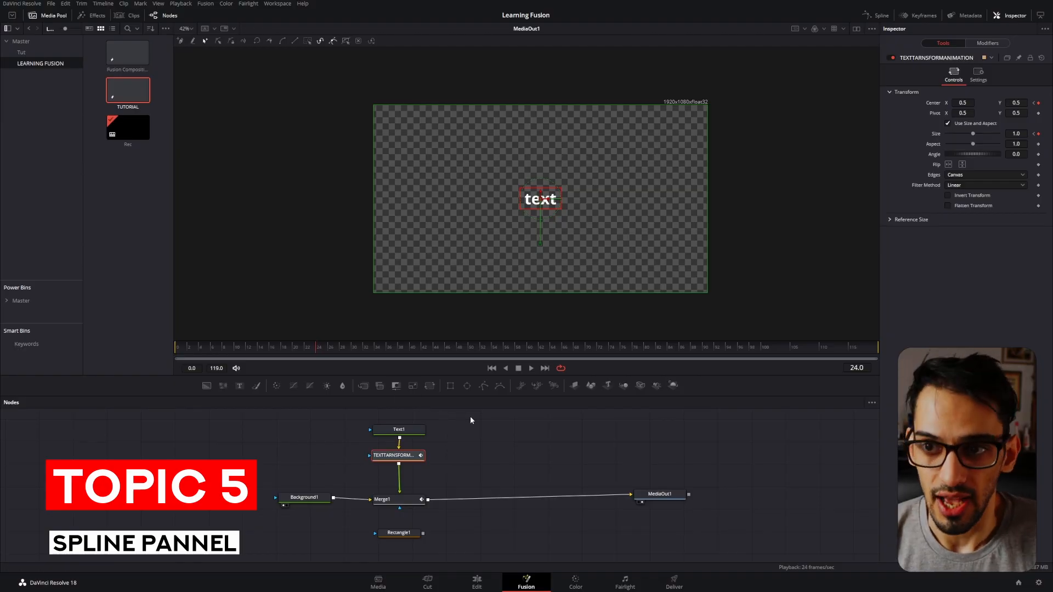
click(878, 16)
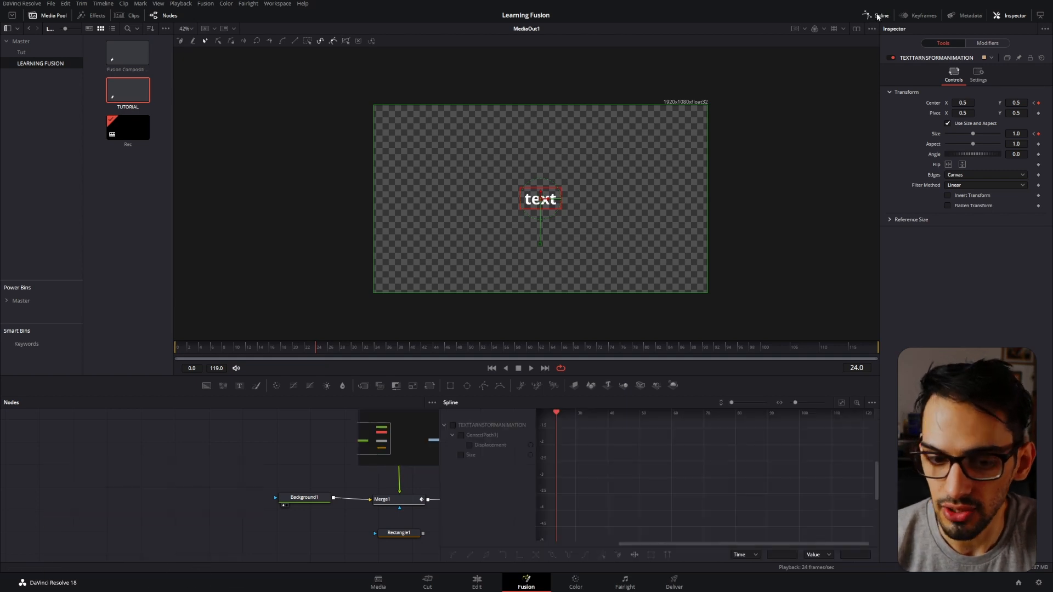
drag(360, 475, 253, 468)
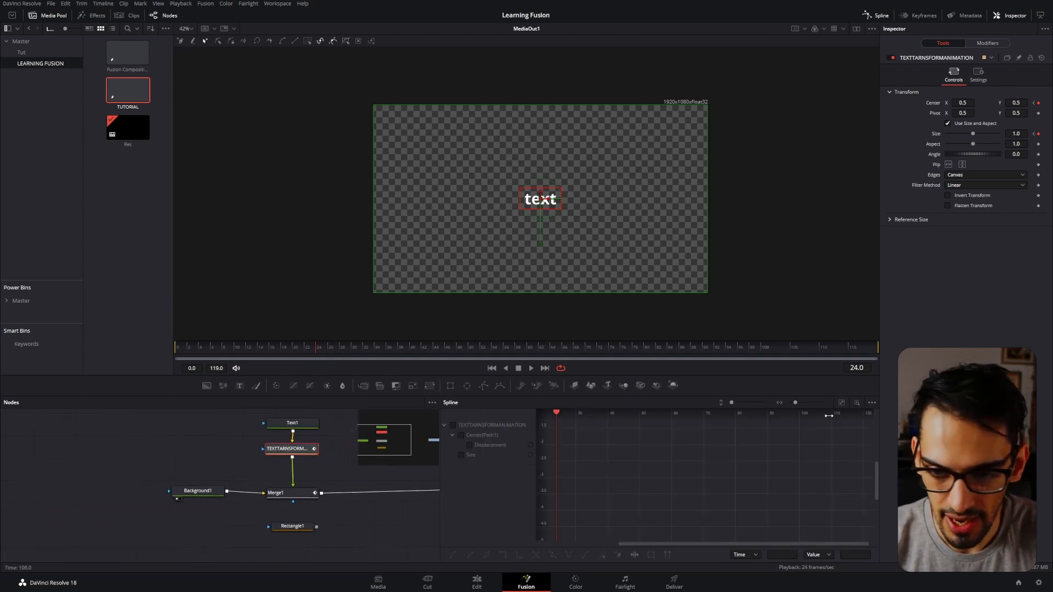
Make the Spline editor list every animated node regardless of selection, and select Text1 to compare.
click(871, 402)
click(857, 416)
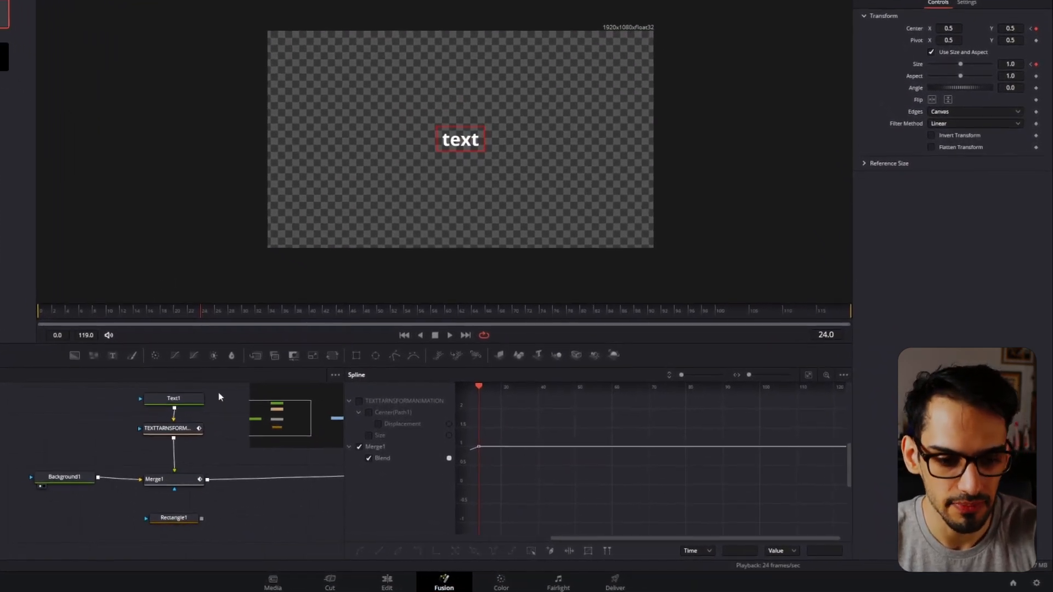
click(181, 398)
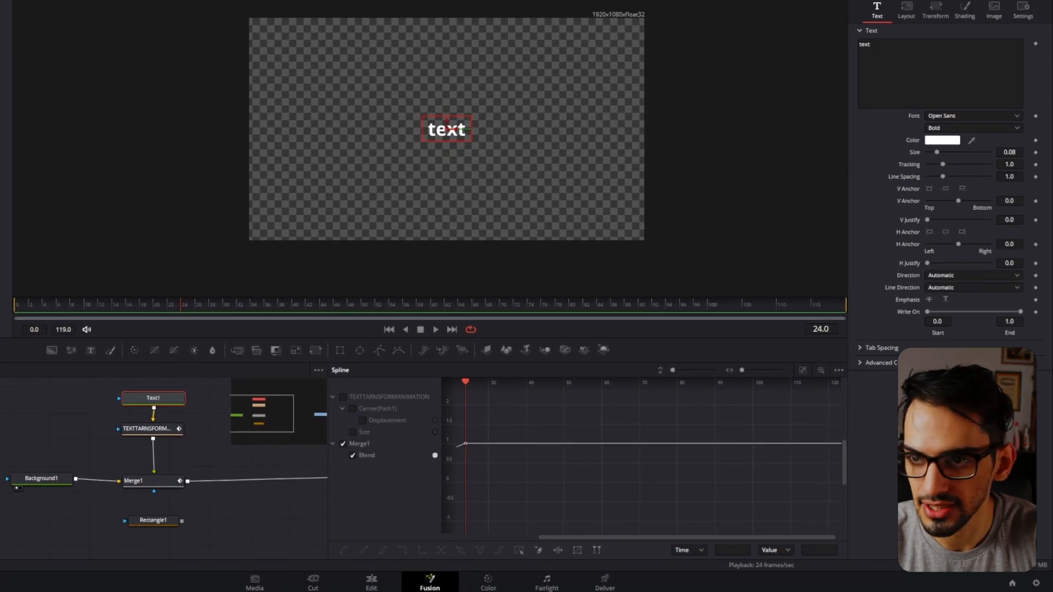
Select the transform and Merge1 nodes together and limit the Spline editor's list to selected nodes.
drag(215, 406, 134, 481)
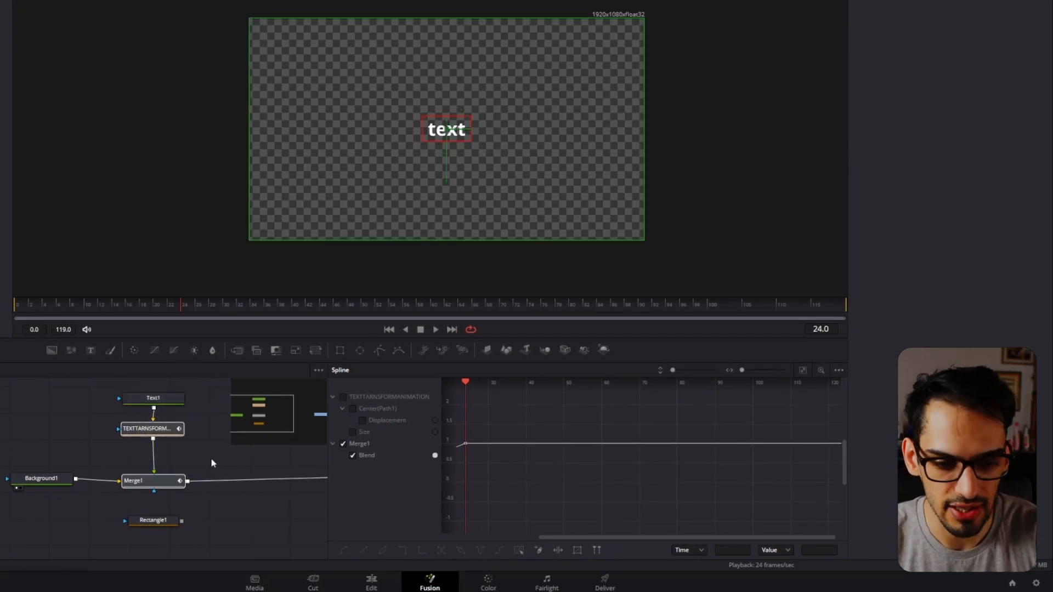
click(839, 370)
click(802, 384)
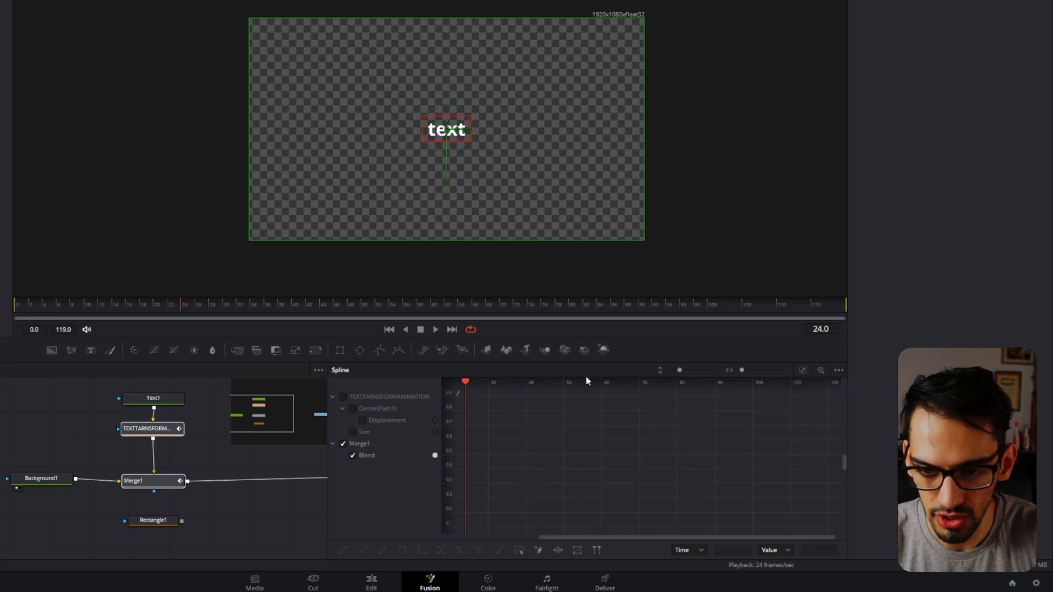
Display the transform's Displacement and Size curves alongside Merge1's Blend, fit them in the graph, and select all their keyframes.
click(343, 397)
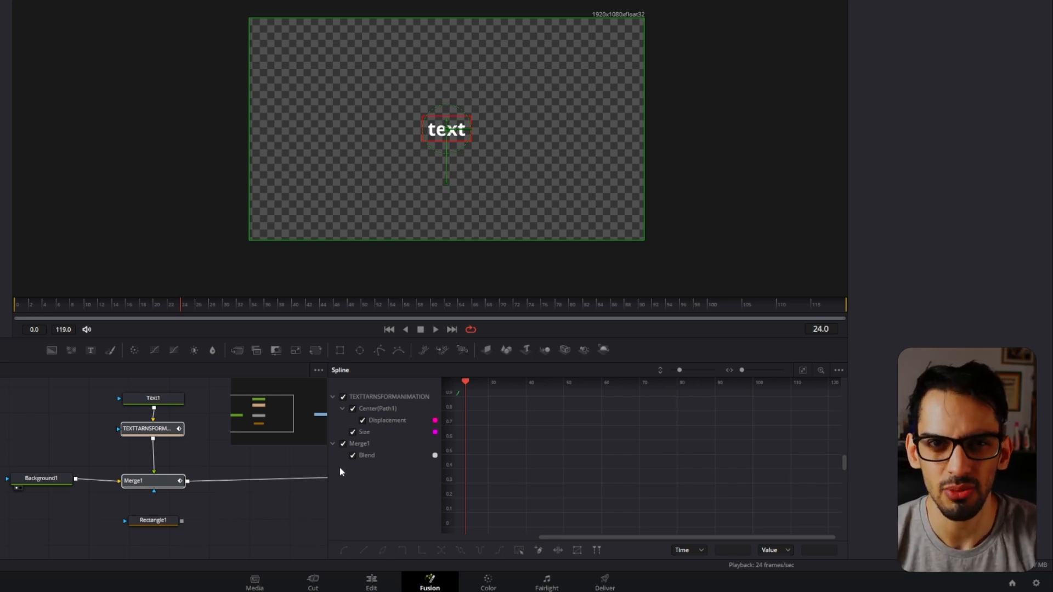
drag(609, 418, 636, 432)
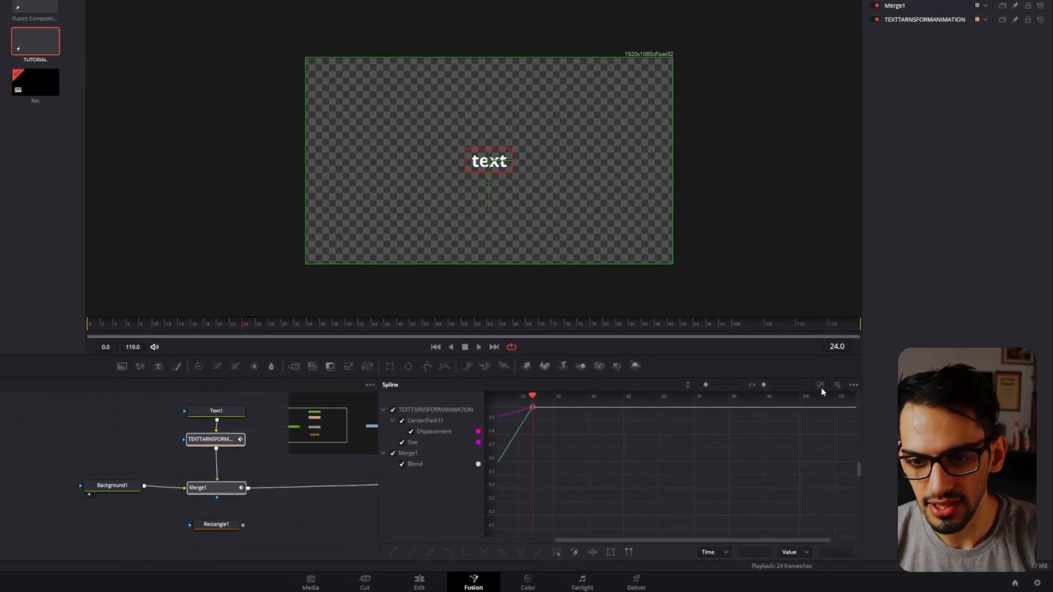
click(831, 396)
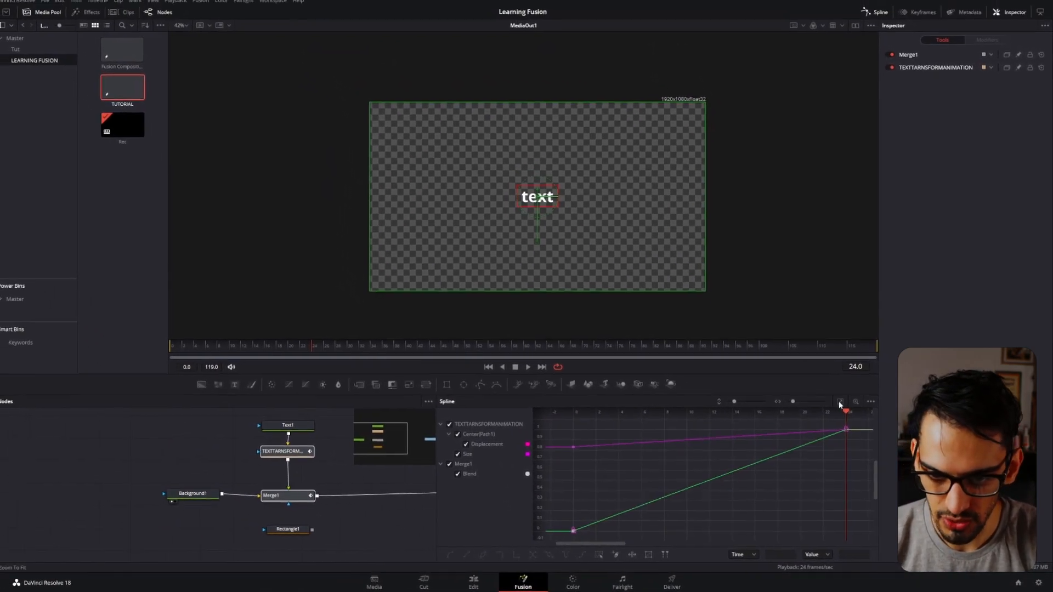
scroll(823, 437, down, 6)
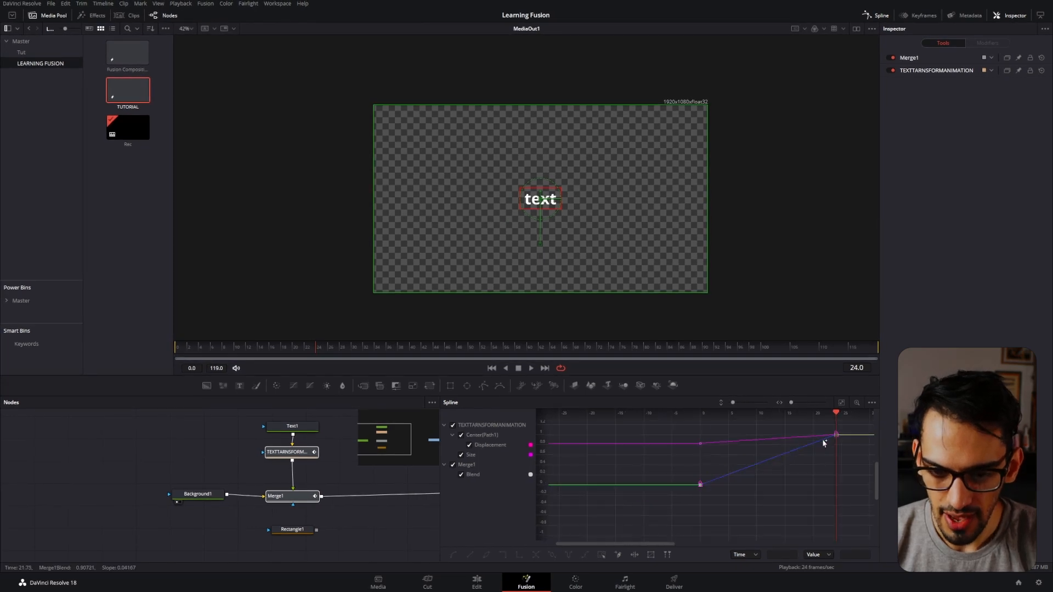
drag(813, 447, 721, 476)
scroll(722, 471, up, 3)
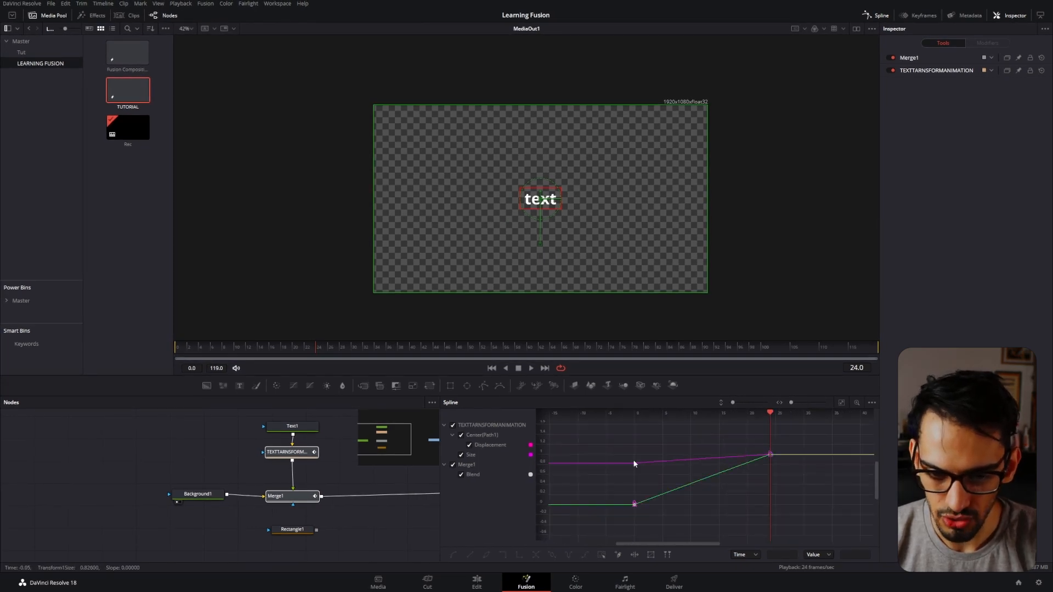
drag(619, 528, 619, 527)
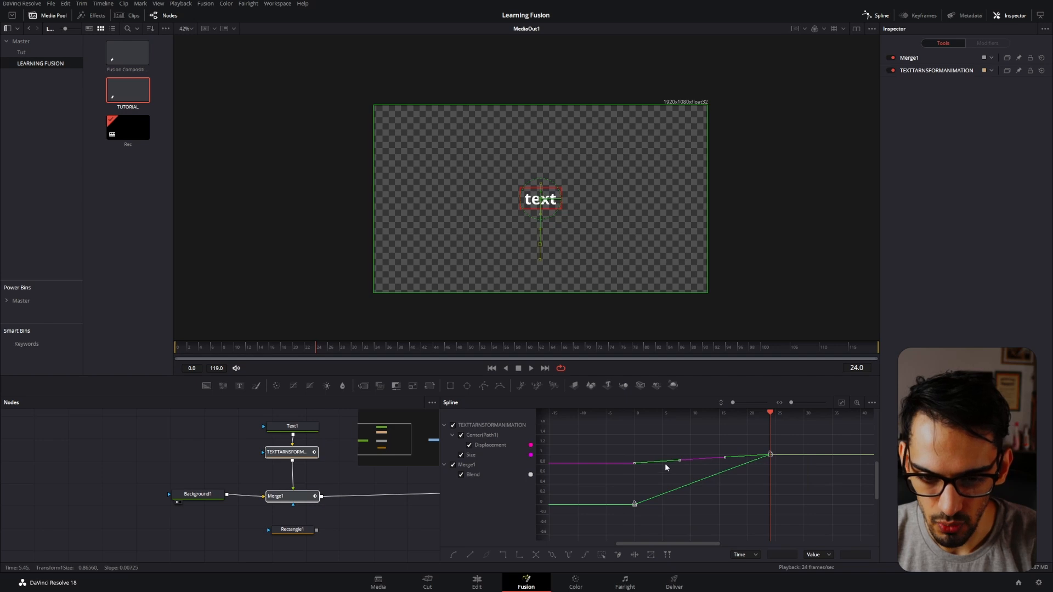
Play back and scrub the text's linear animation from frame 0.
mouse_move(186, 350)
mouse_down()
mouse_move(231, 351)
mouse_move(180, 355)
mouse_up()
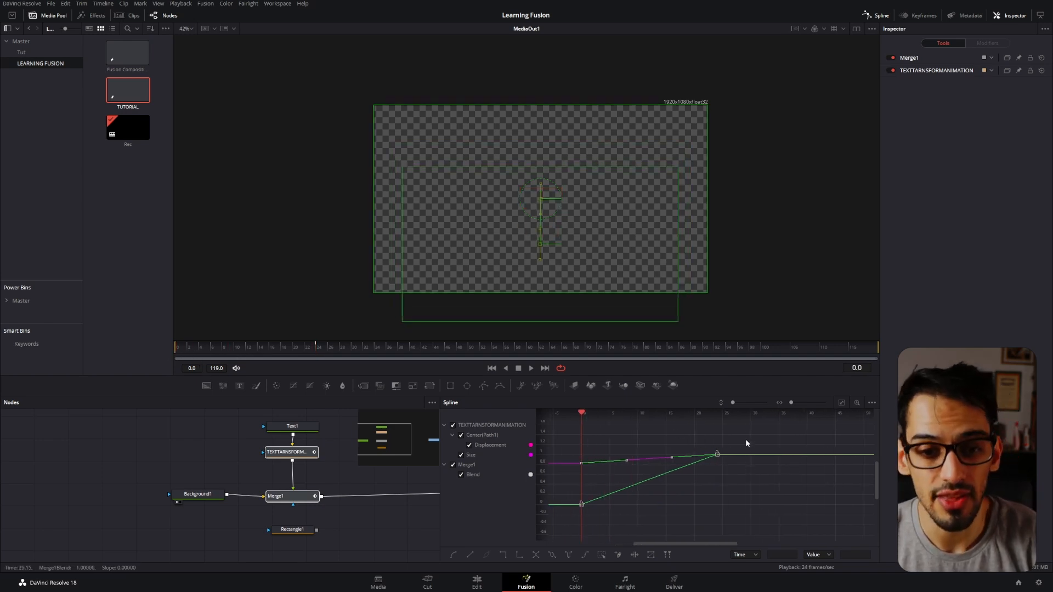
key(space)
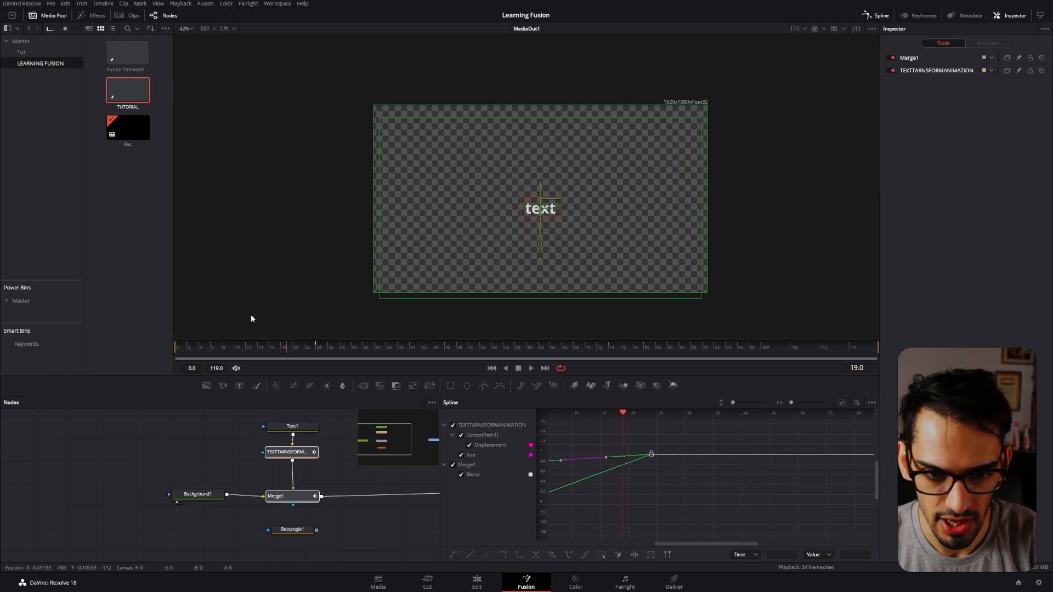
drag(225, 346, 202, 351)
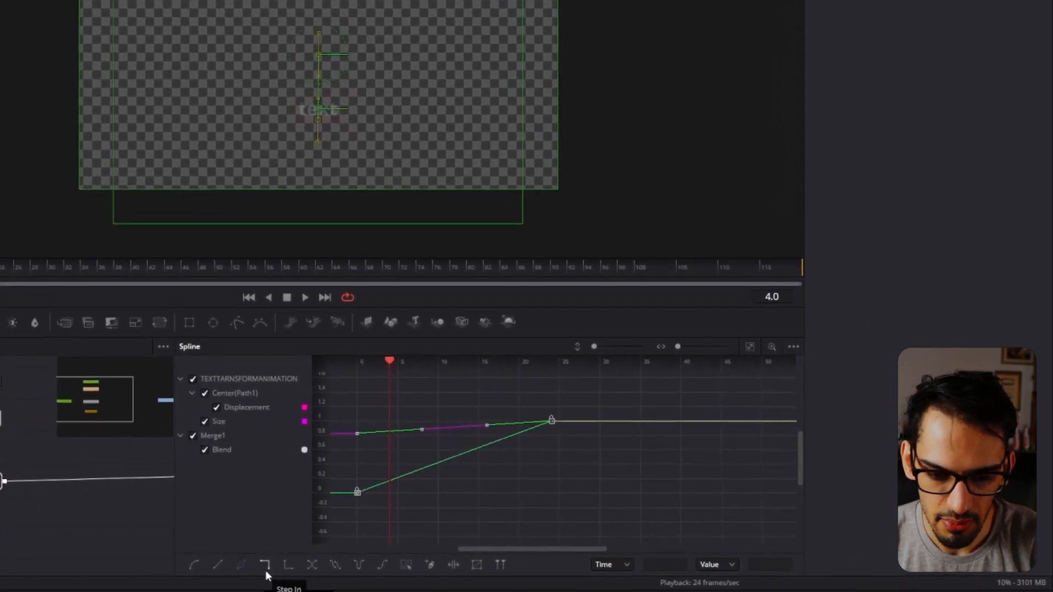
Apply Step In interpolation to the selected keyframes, and set all the keyframes back to Linear.
click(252, 567)
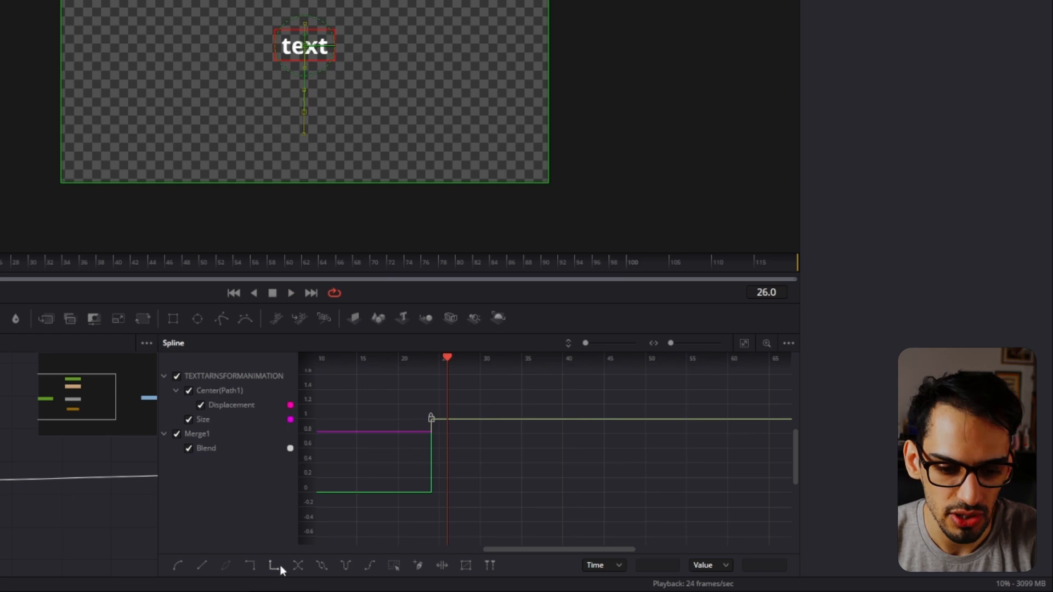
drag(383, 511, 422, 510)
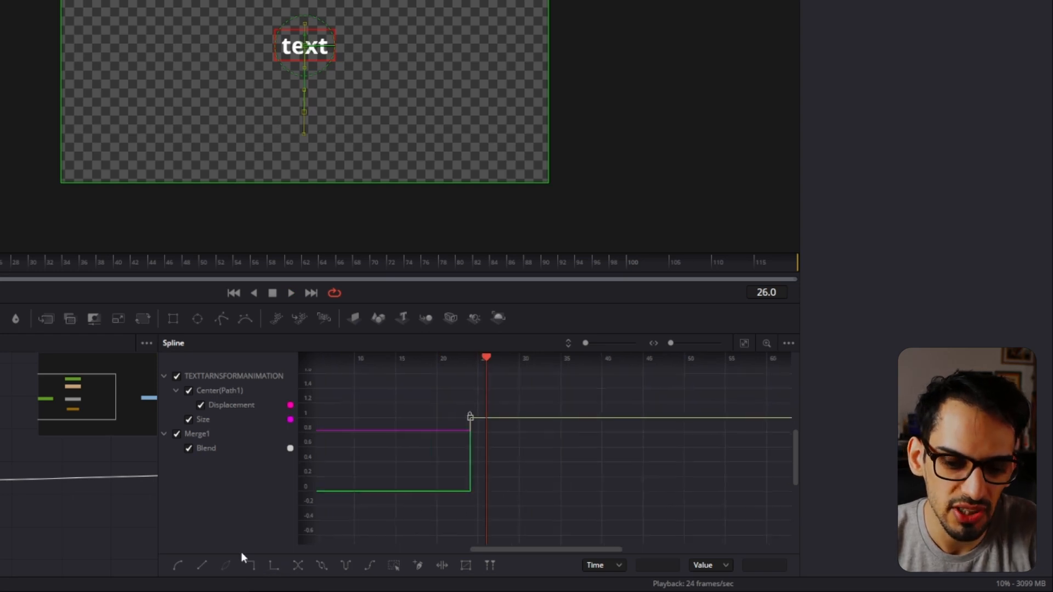
drag(515, 453, 633, 475)
drag(665, 398, 360, 519)
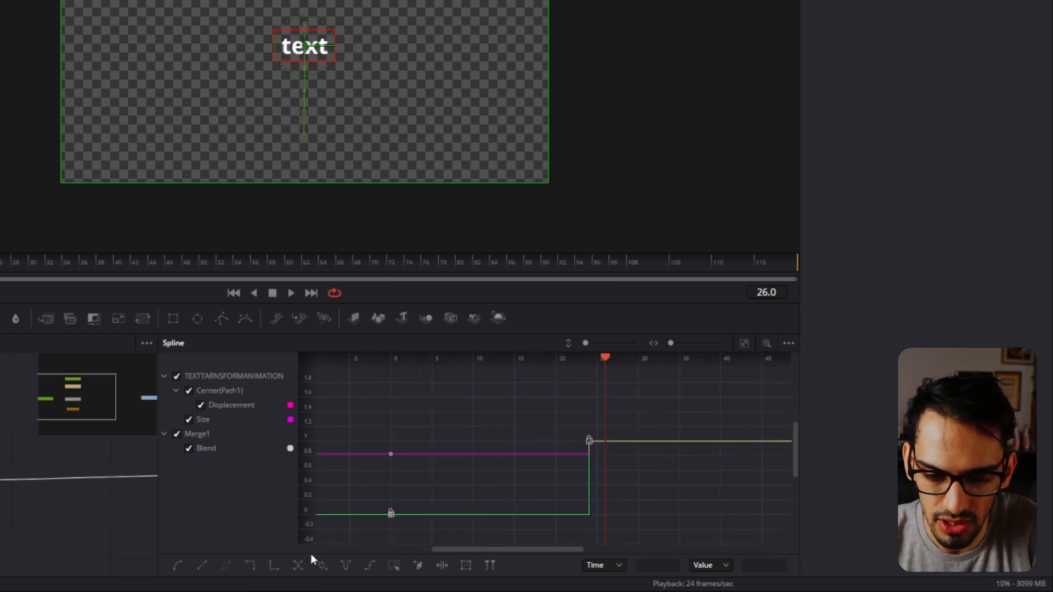
click(200, 564)
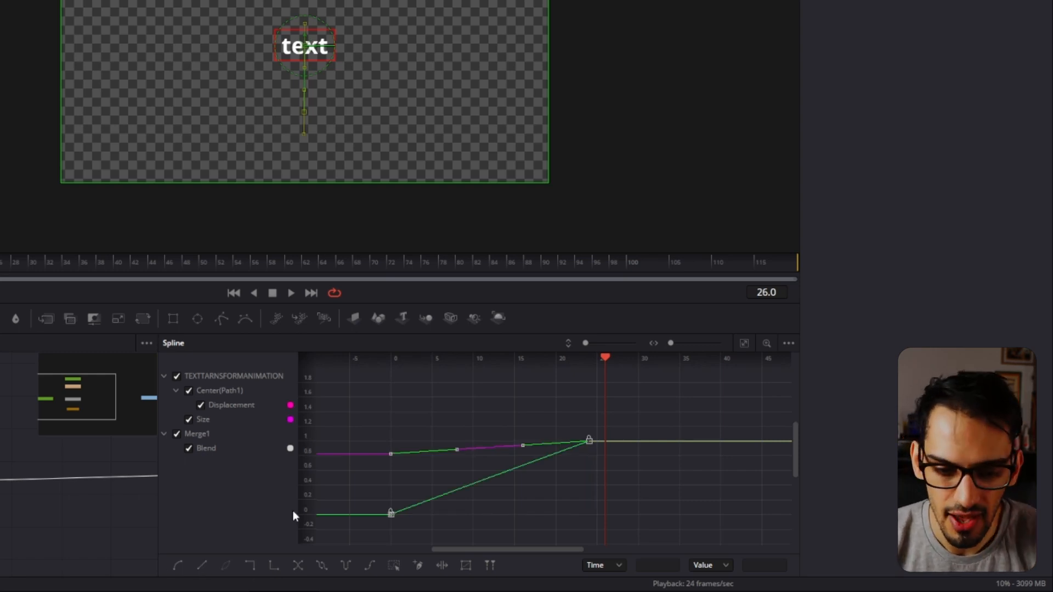
Smooth all keyframes of the Displacement, Size and Blend curves, undo it, and reapply the smoothing.
click(176, 565)
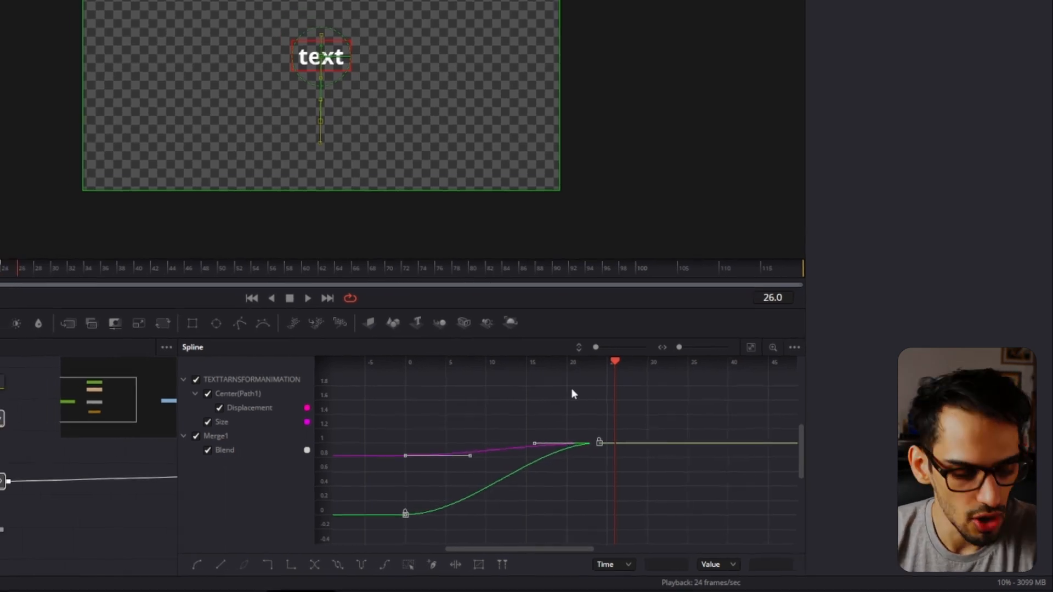
key(ctrl+z)
drag(684, 416, 364, 529)
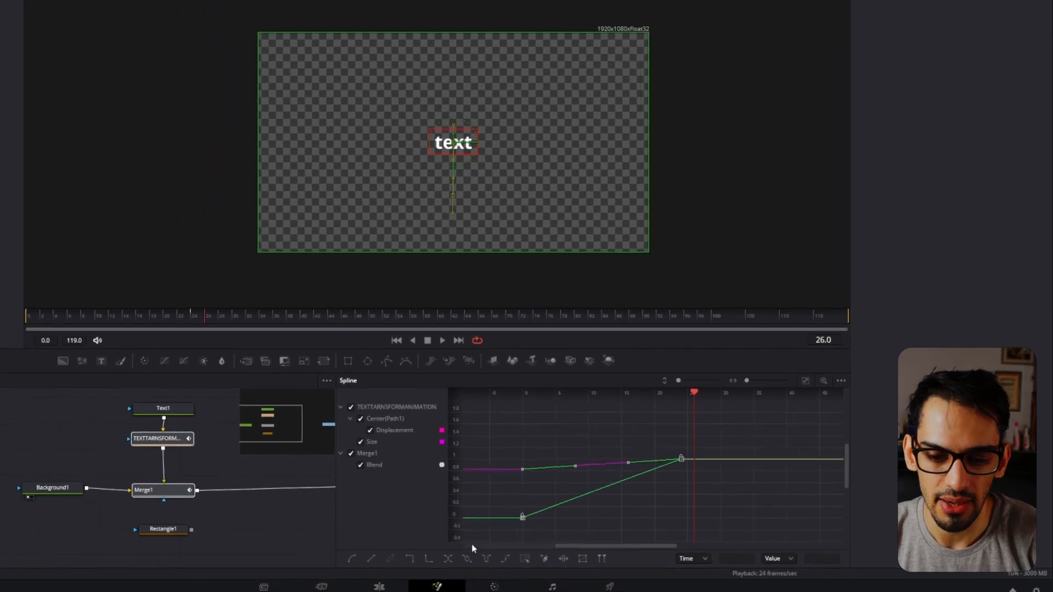
key(shift+s)
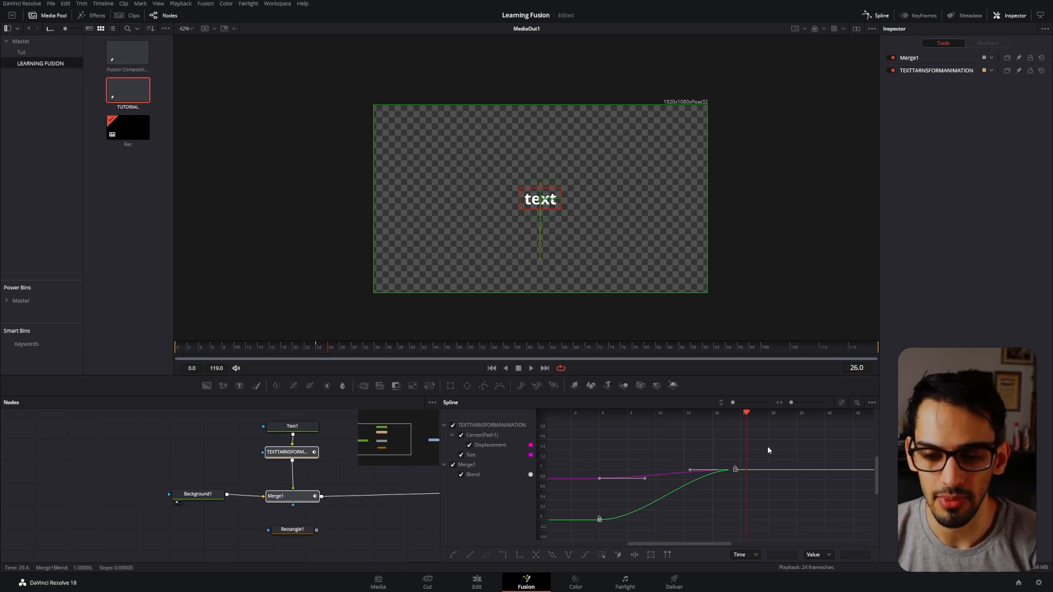
Select only the text transform node and keyframe its Size at 1.353 on frame 29.
click(665, 449)
click(292, 457)
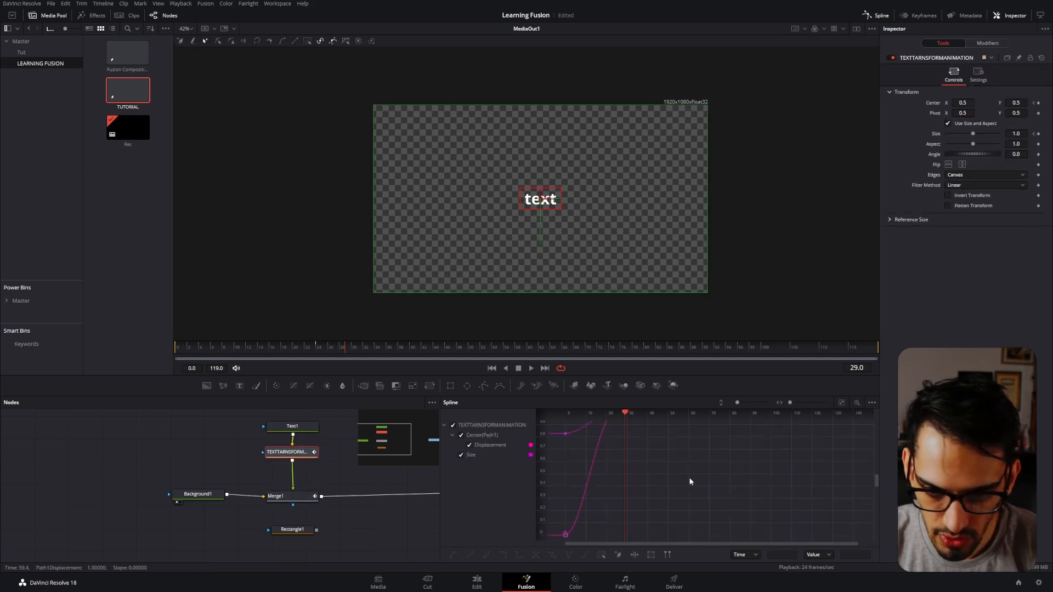
drag(973, 134, 975, 134)
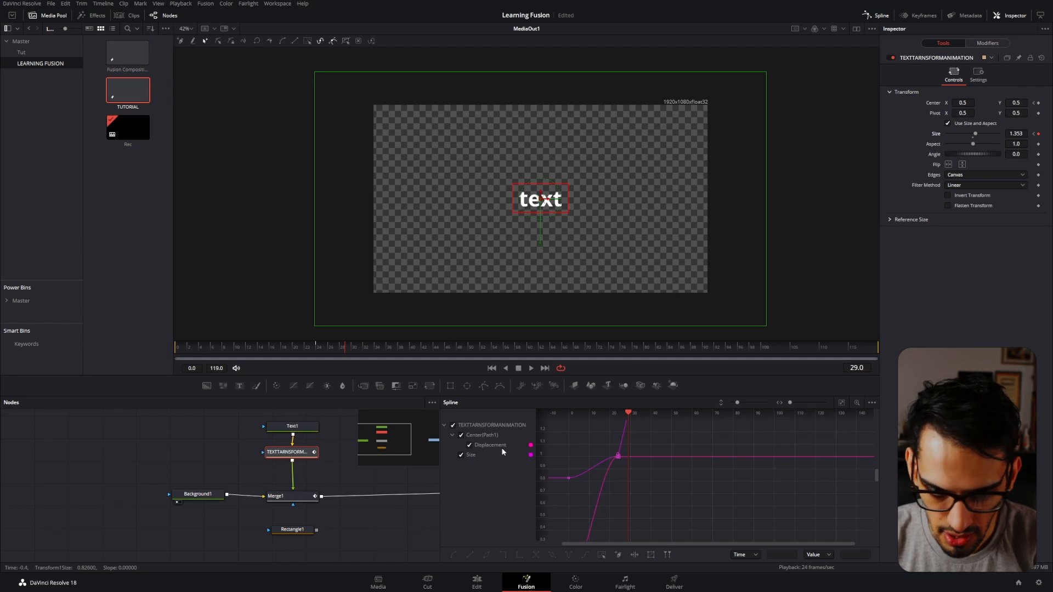
Select Text1, the transform and Merge1, fit their curves in the graph, and smooth all keyframes through frame 29.
drag(263, 416, 328, 485)
drag(344, 431, 275, 520)
click(841, 402)
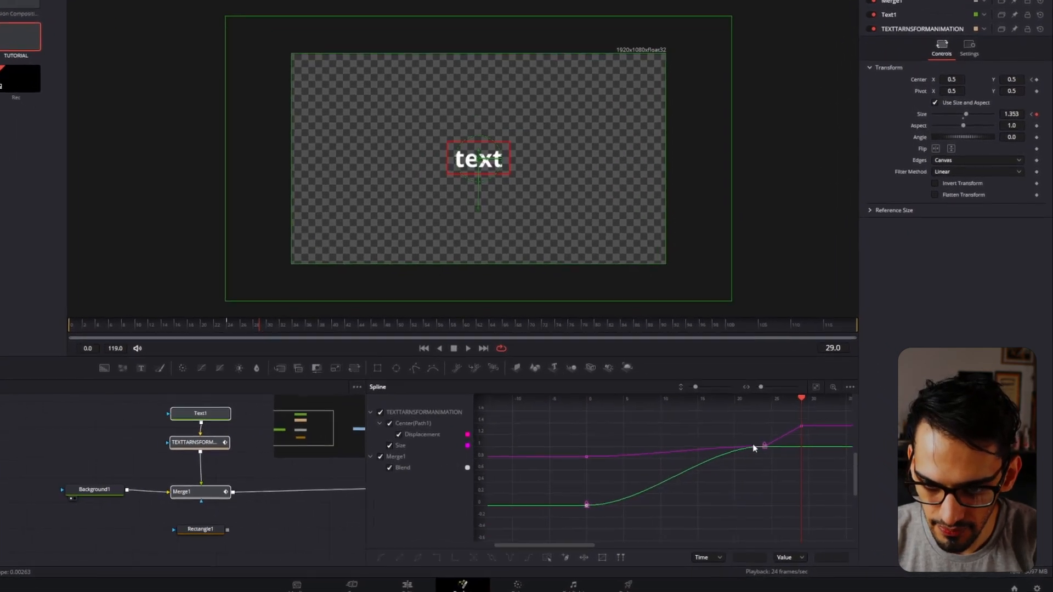
drag(736, 436, 553, 528)
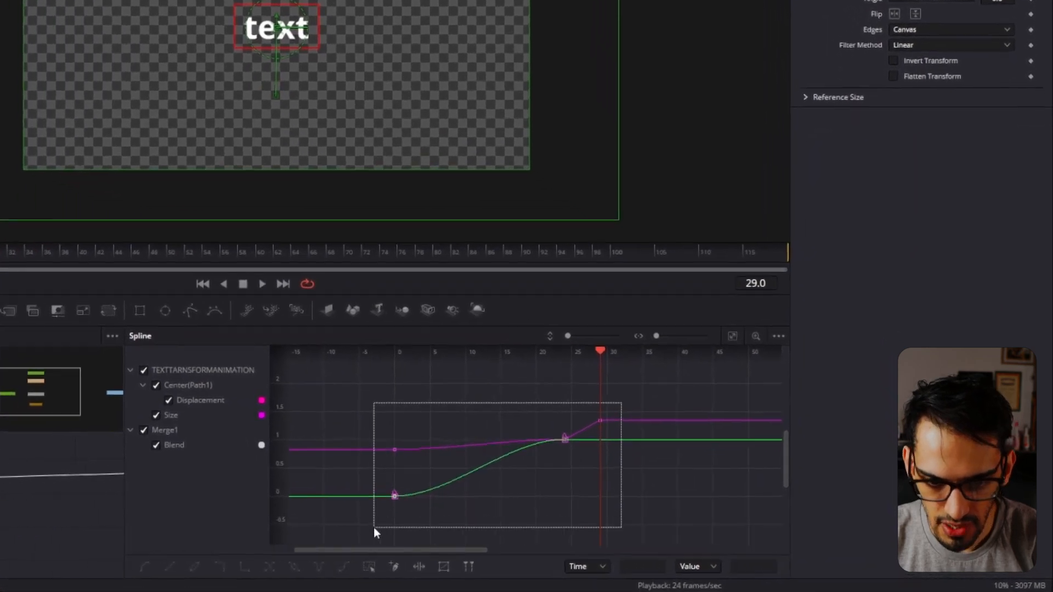
drag(376, 528, 375, 528)
key(shift+s)
scroll(603, 431, up, 8)
drag(486, 469, 538, 473)
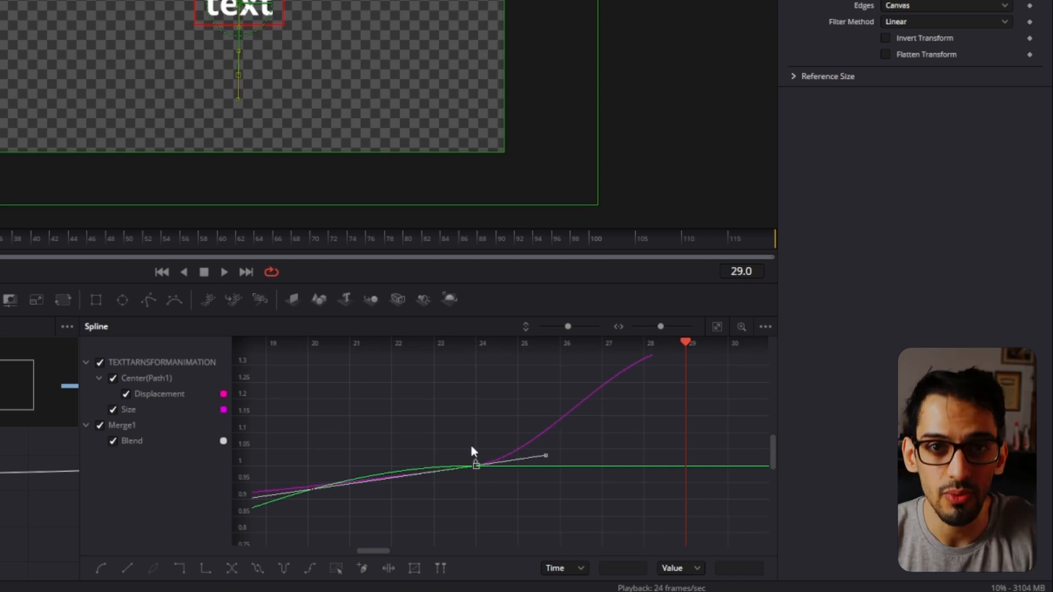
Flatten the curve handles at the frame 24 keyframes and delete the Size keyframe on frame 29.
key(f)
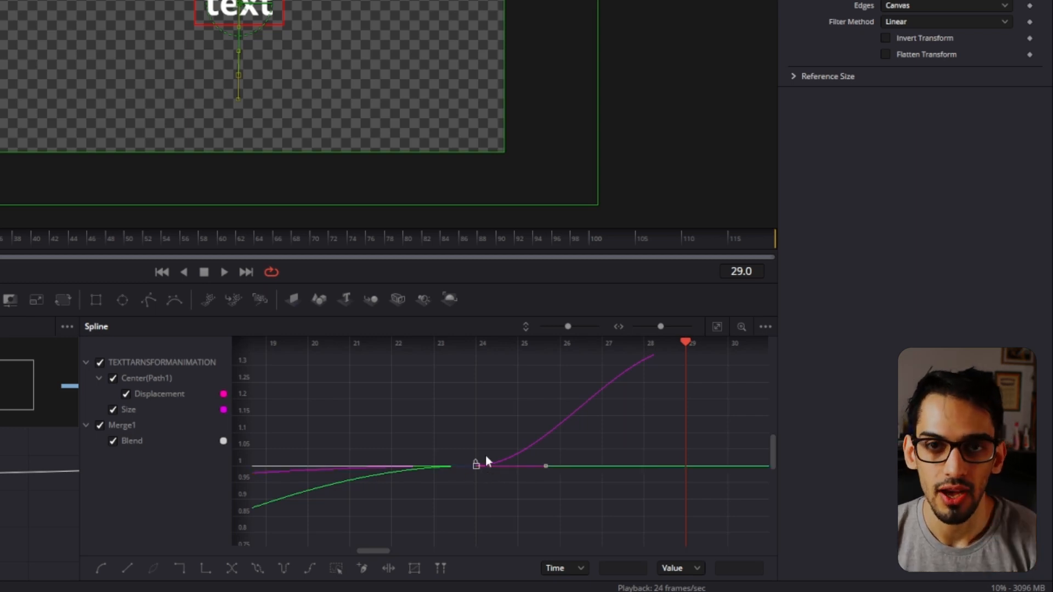
scroll(471, 452, down, 5)
drag(599, 399, 564, 436)
key(Delete)
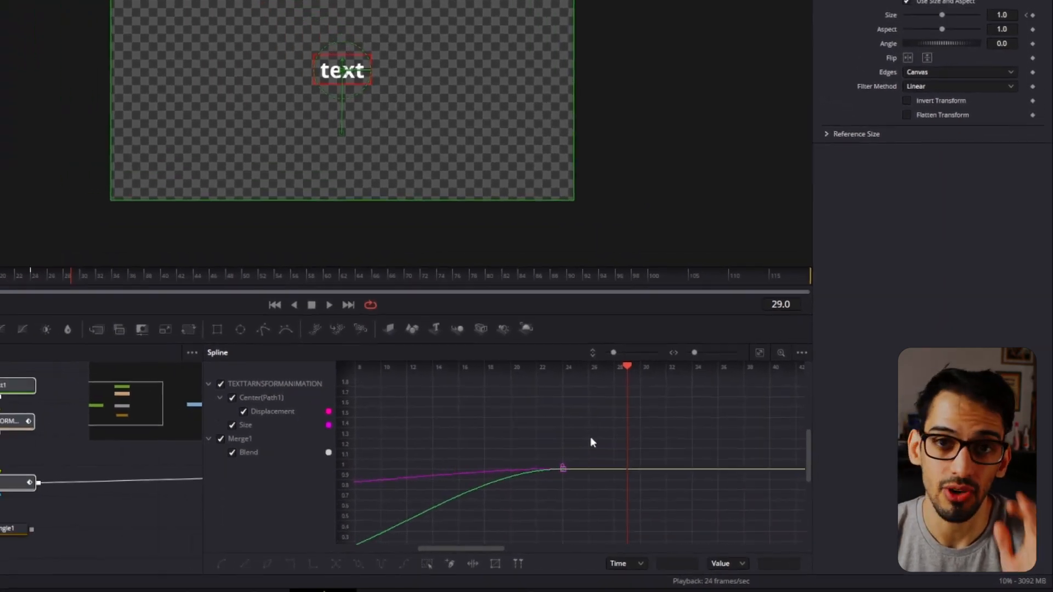
Try reshaping the animation's ease by manually adjusting the handle of the first Size keyframe.
drag(520, 473, 595, 417)
scroll(659, 421, down, 5)
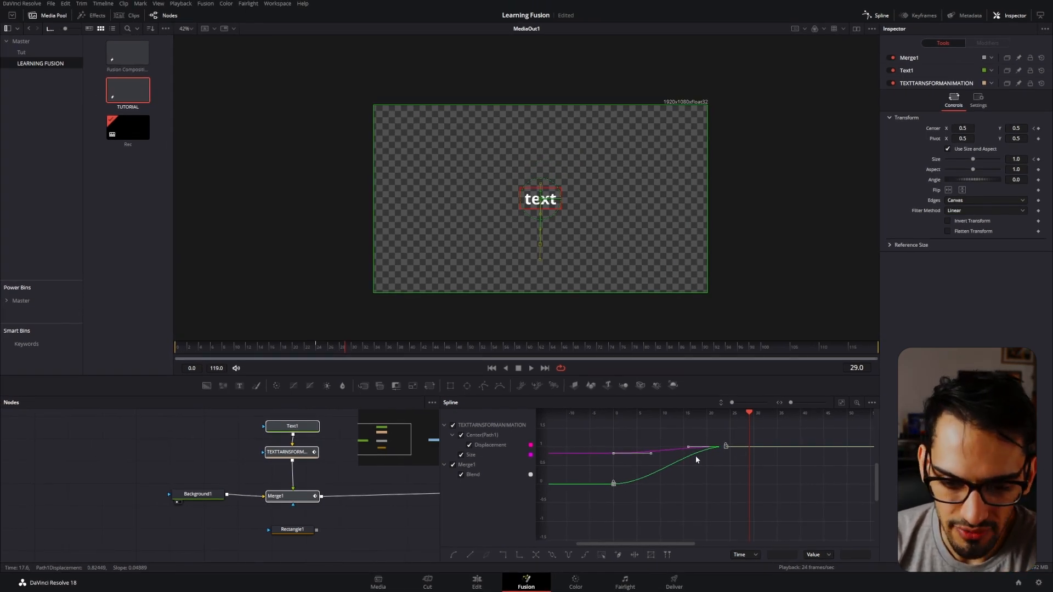
scroll(656, 472, up, 3)
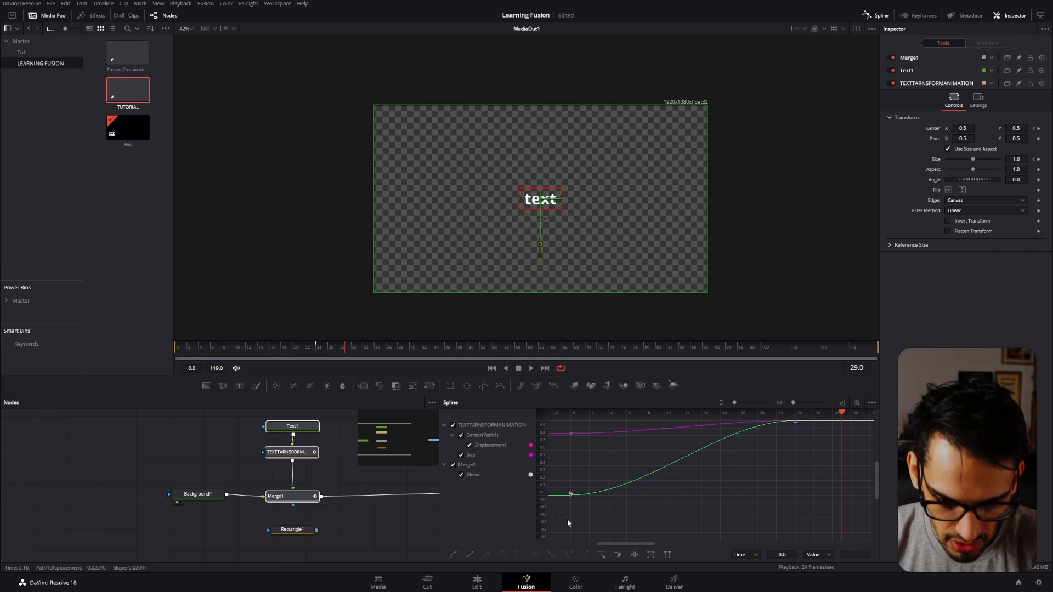
scroll(708, 459, up, 2)
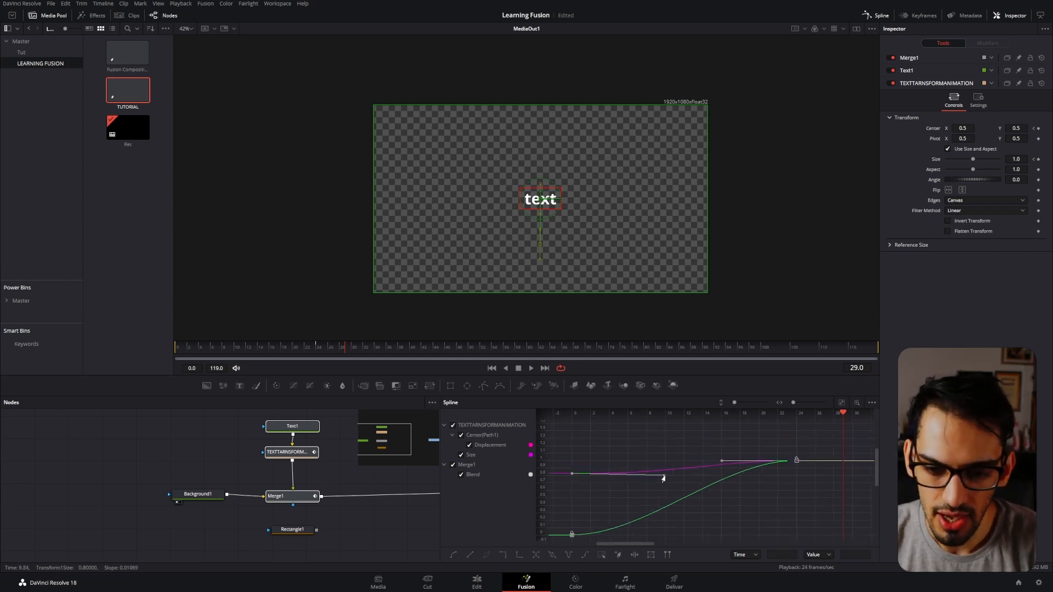
drag(704, 477, 594, 469)
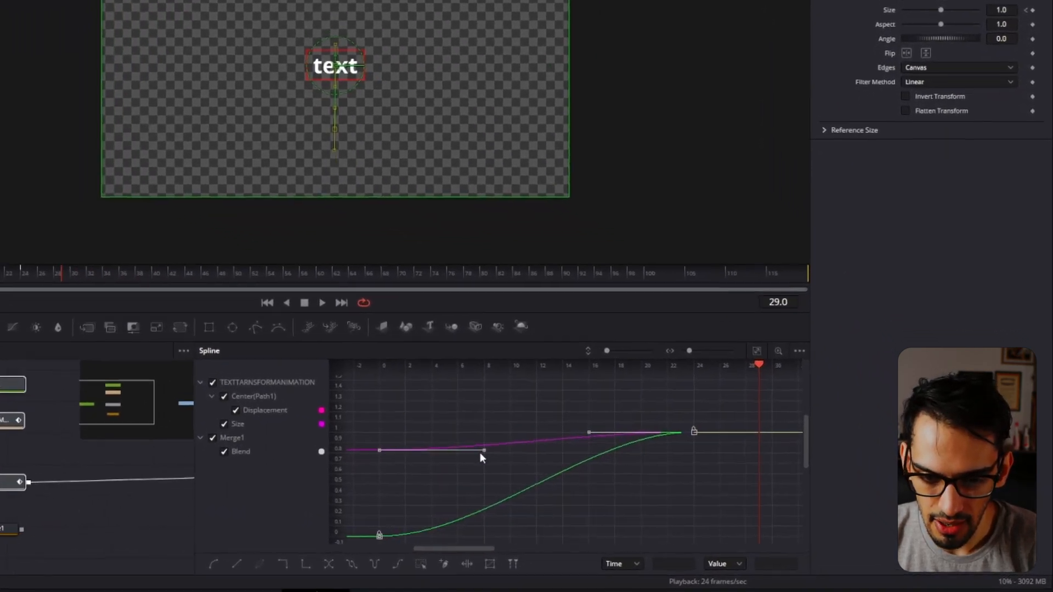
drag(480, 453, 510, 455)
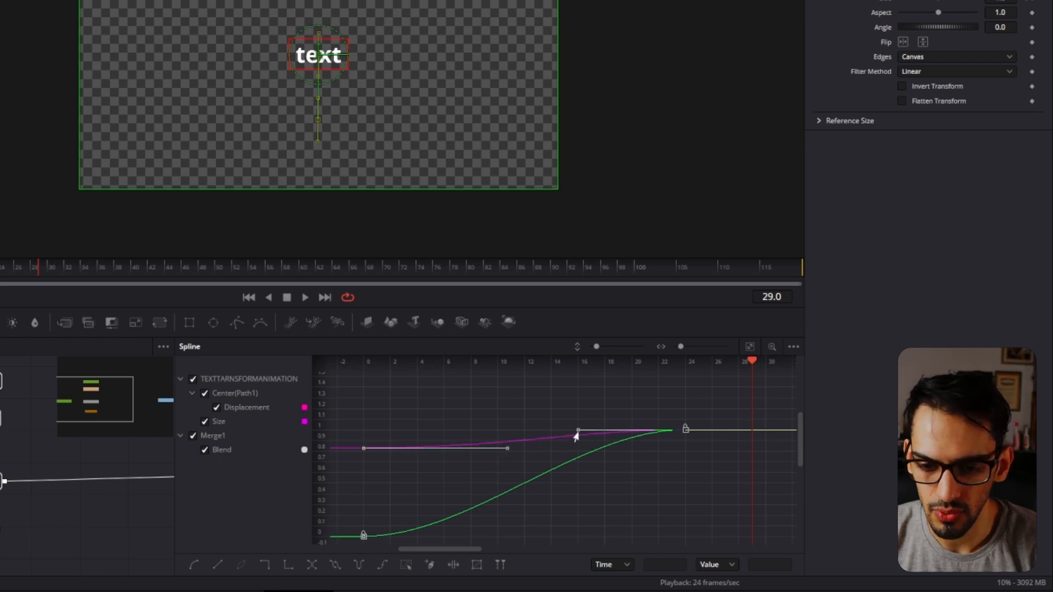
Select all keyframes, show their easing values, and set Ease In to 83.2 and Ease Out to 73.4.
click(682, 401)
click(512, 442)
key(t)
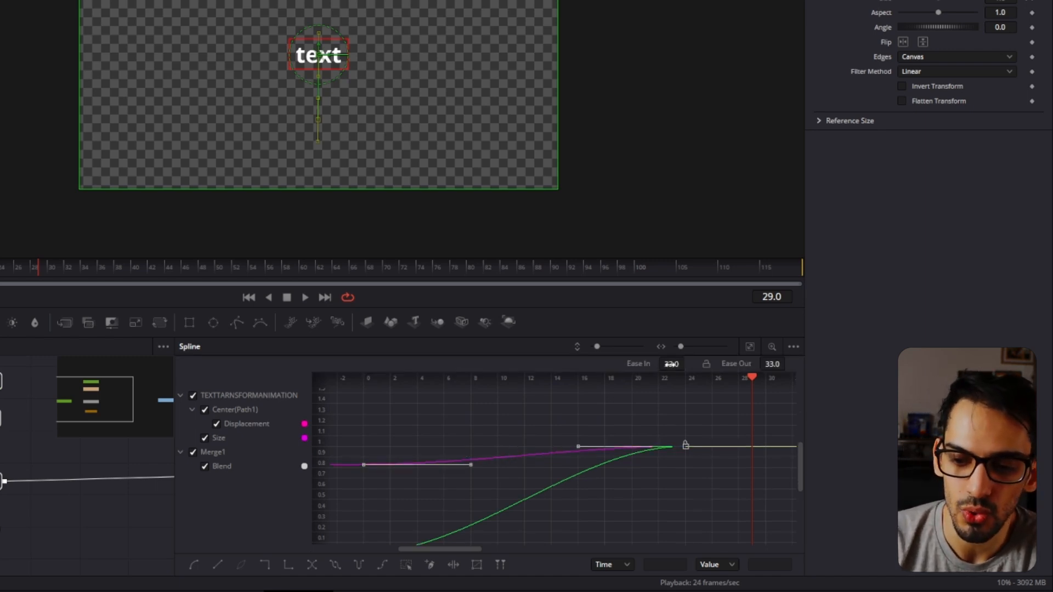
drag(670, 365, 689, 364)
drag(769, 364, 788, 365)
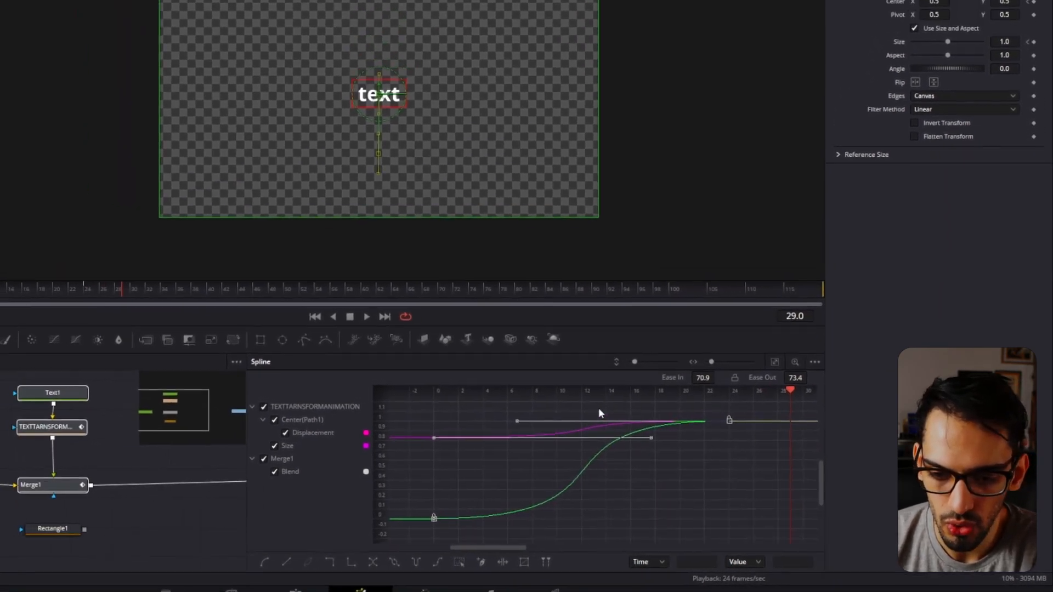
drag(705, 377, 715, 376)
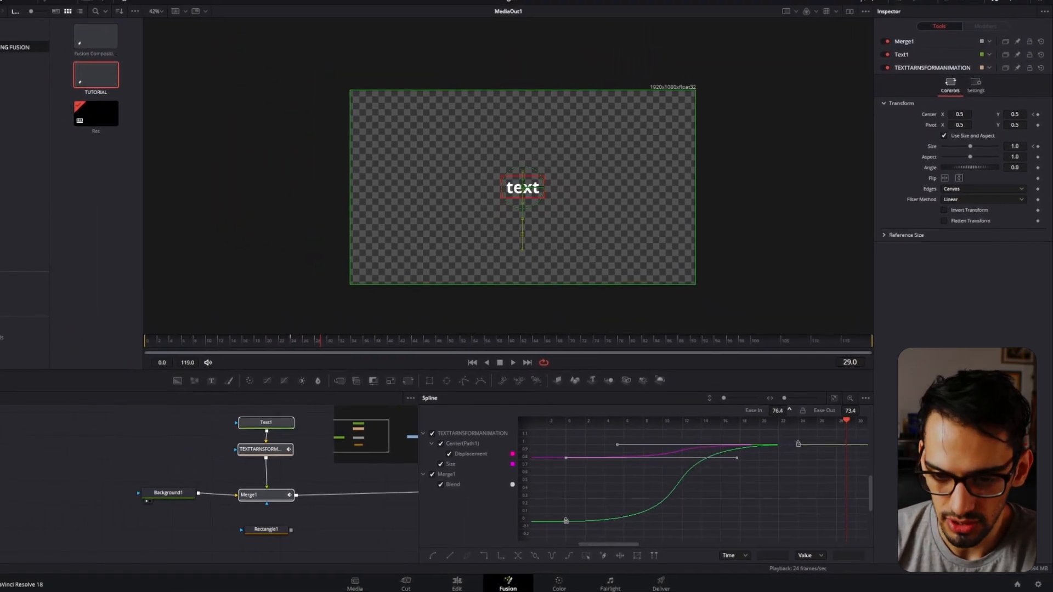
drag(788, 409, 808, 409)
Play the eased text animation from frame 0 and check its movement along the timeline.
drag(268, 341, 144, 341)
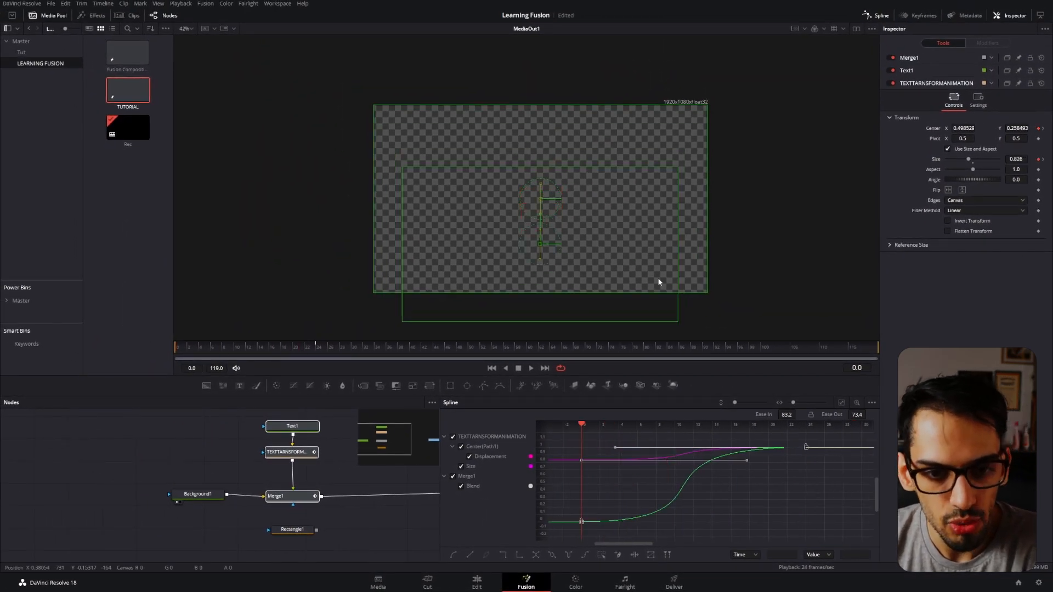
key(space)
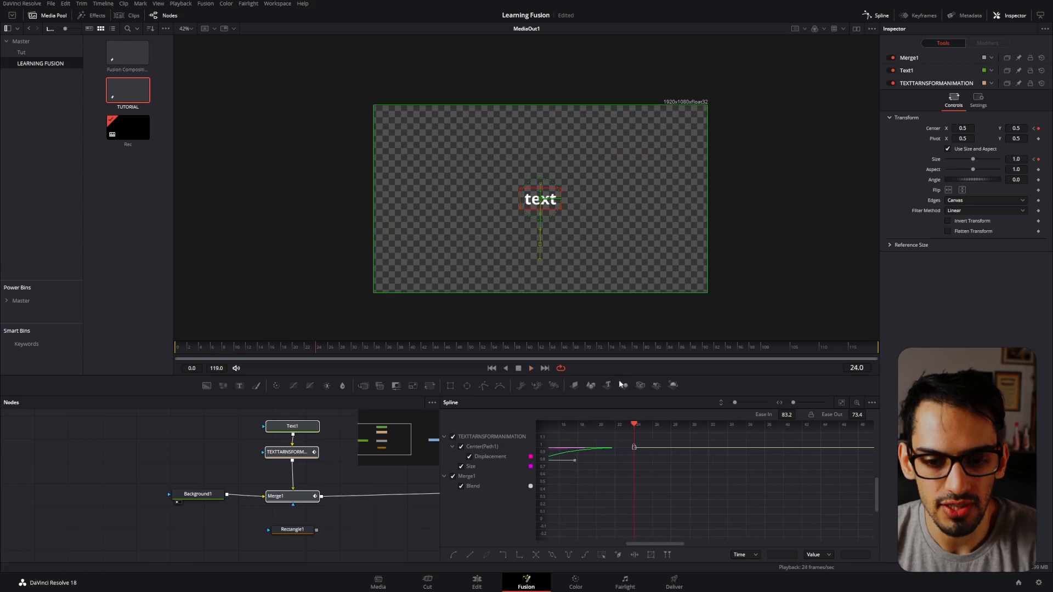
drag(704, 492, 717, 491)
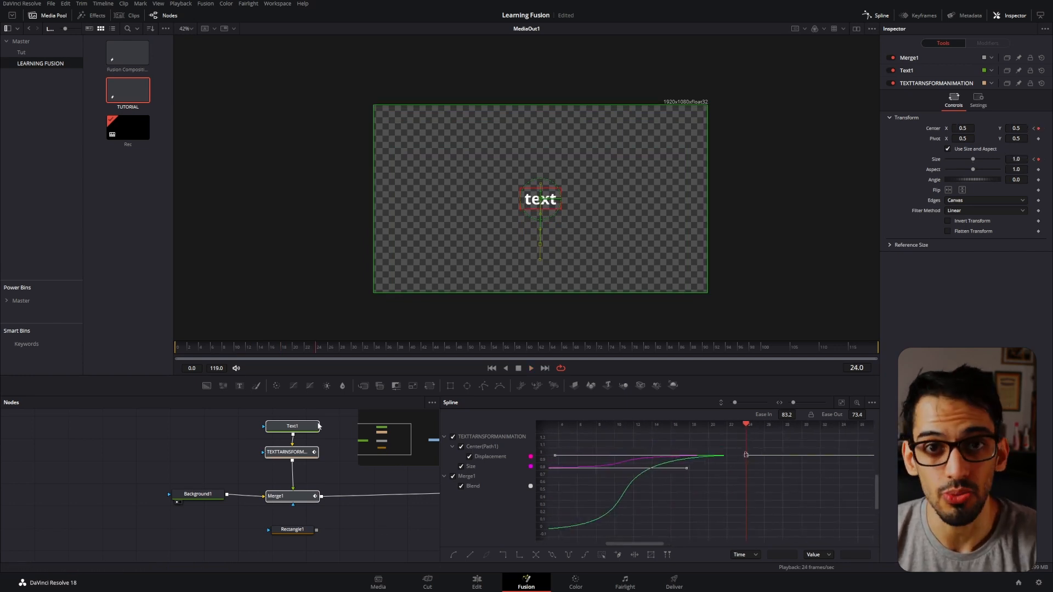
drag(212, 350, 173, 354)
click(317, 470)
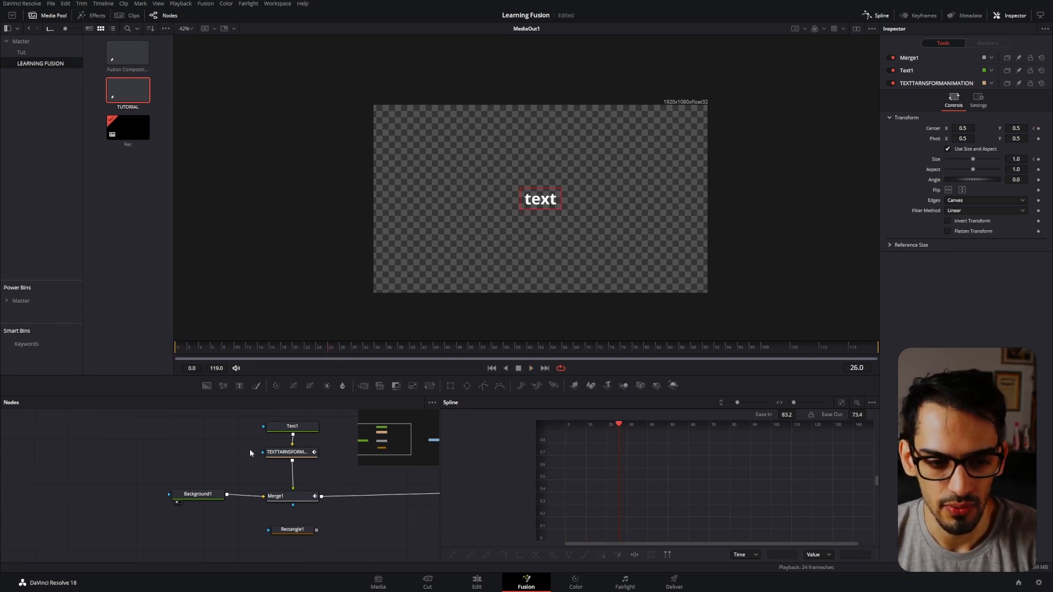
Reselect Text1, the transform and Merge1, return to frame 0, fit their curves, and select all keyframes.
drag(333, 426, 296, 501)
drag(238, 349, 173, 352)
click(841, 402)
drag(813, 448, 587, 536)
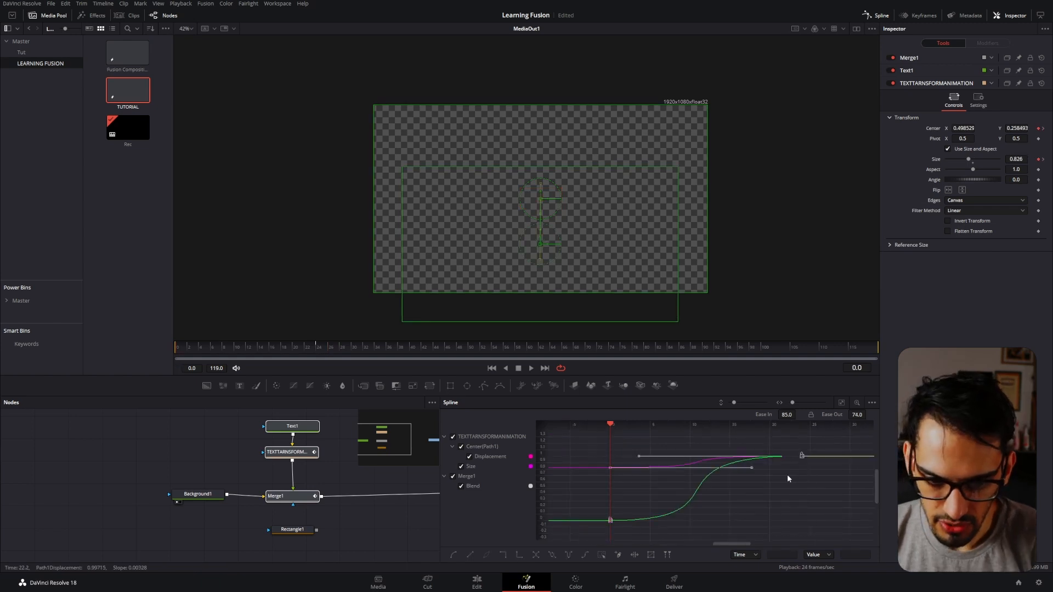
Reverse the selected keyframes, play the reversed animation, and restore its original direction.
drag(788, 479, 743, 482)
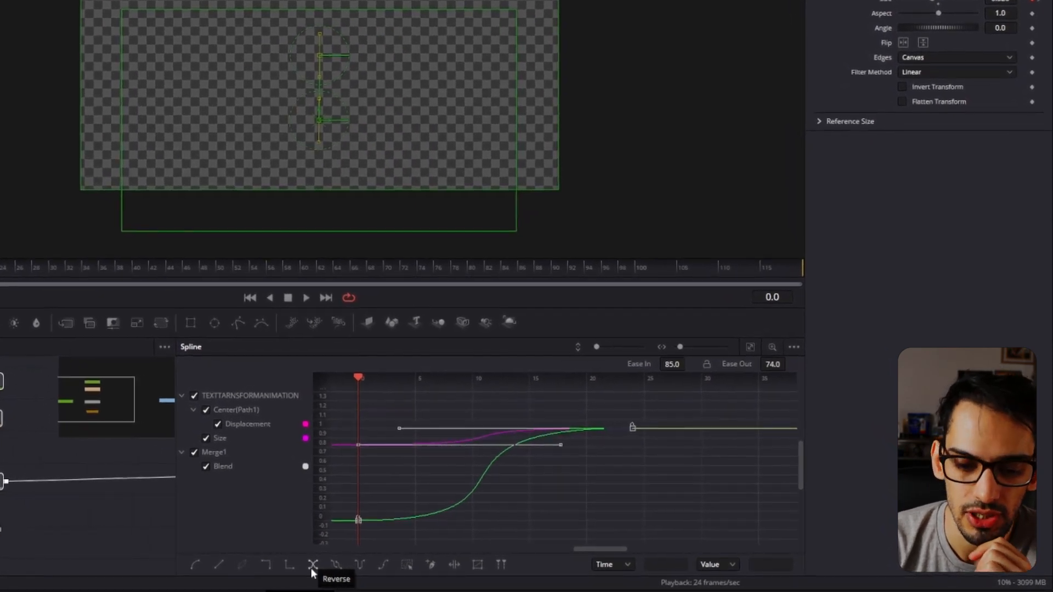
click(310, 568)
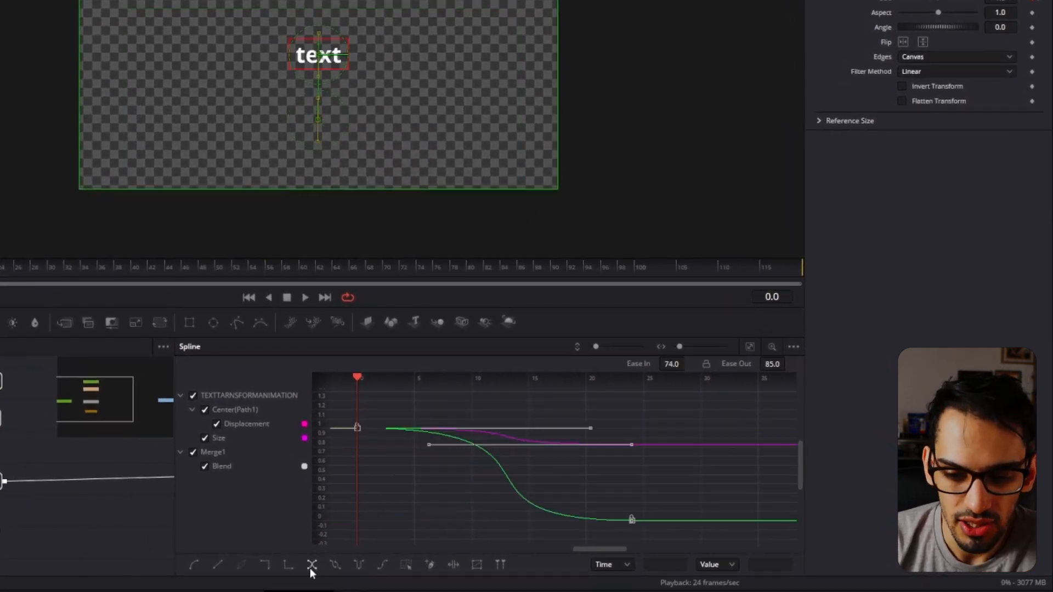
key(space)
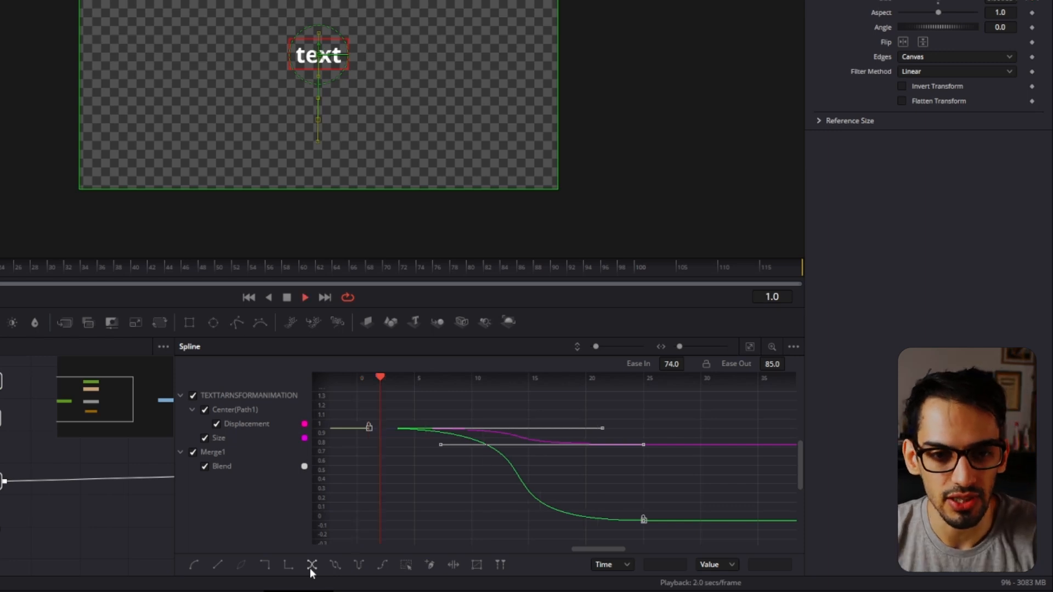
click(310, 568)
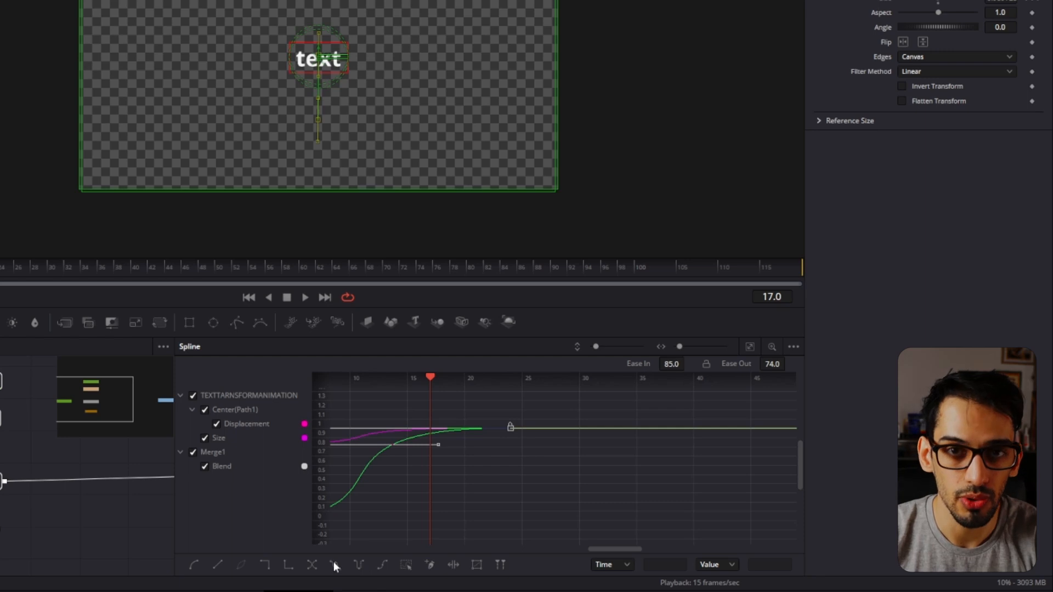
Loop the selected curves, preview the repeating animation, and undo the loop.
click(334, 565)
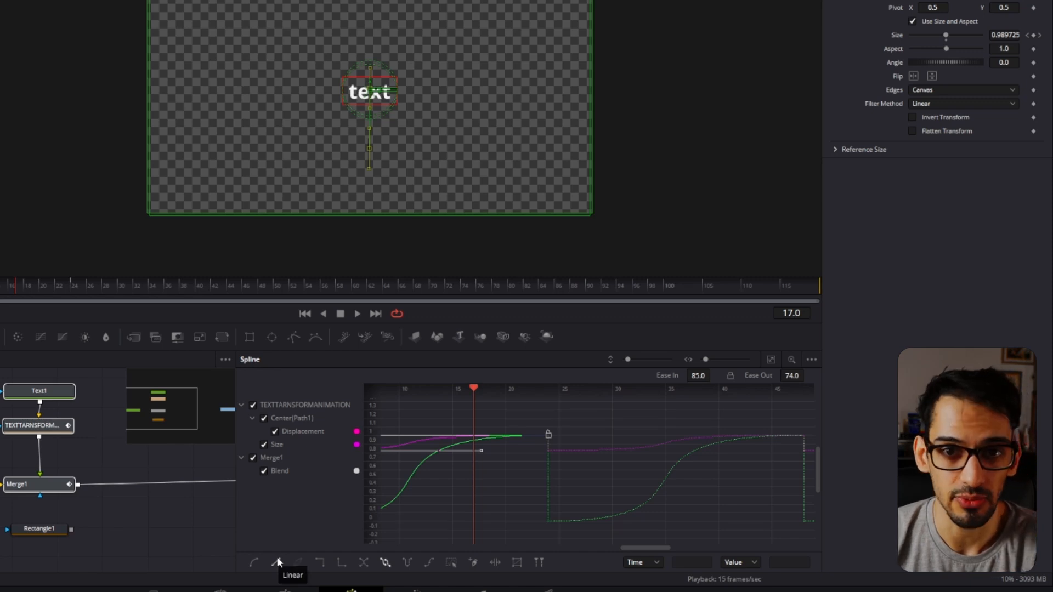
scroll(609, 463, down, 3)
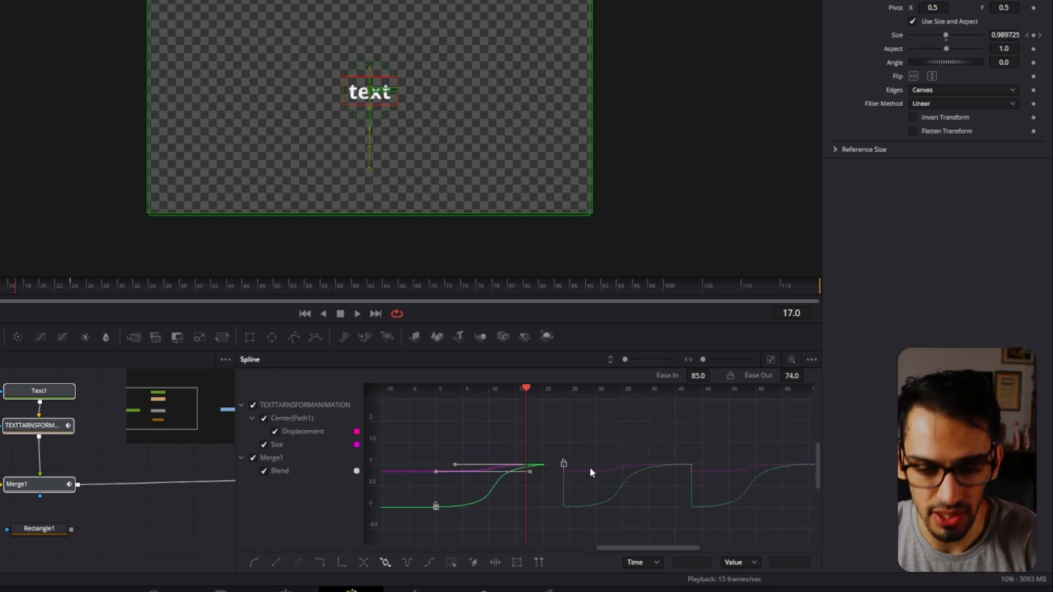
key(space)
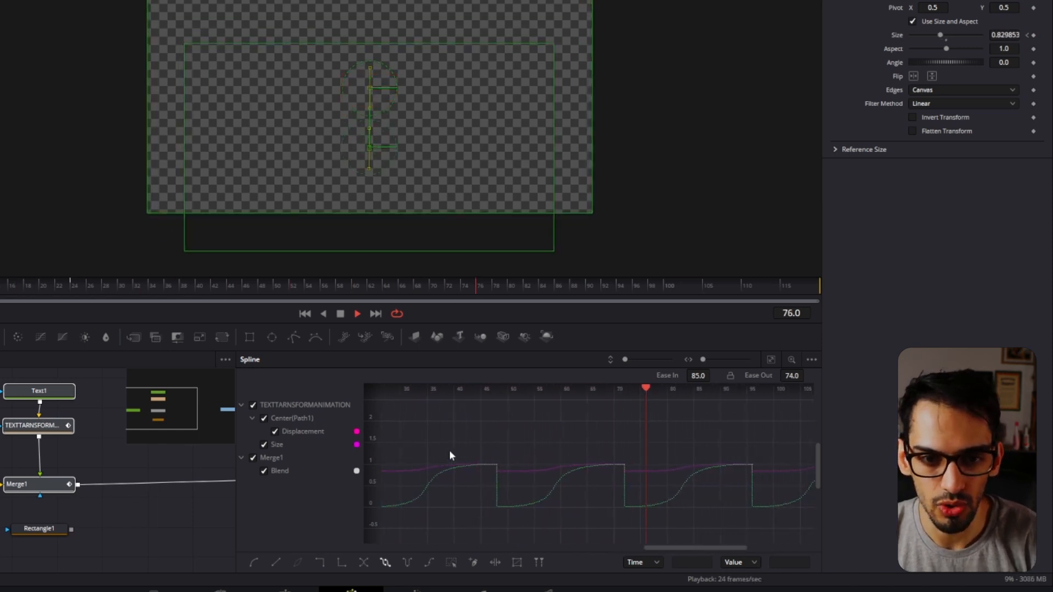
key(space)
key(ctrl+z)
Apply the ping-pong repeat to the selected curves and play the back-and-forth animation.
drag(521, 464, 893, 451)
drag(591, 464, 483, 476)
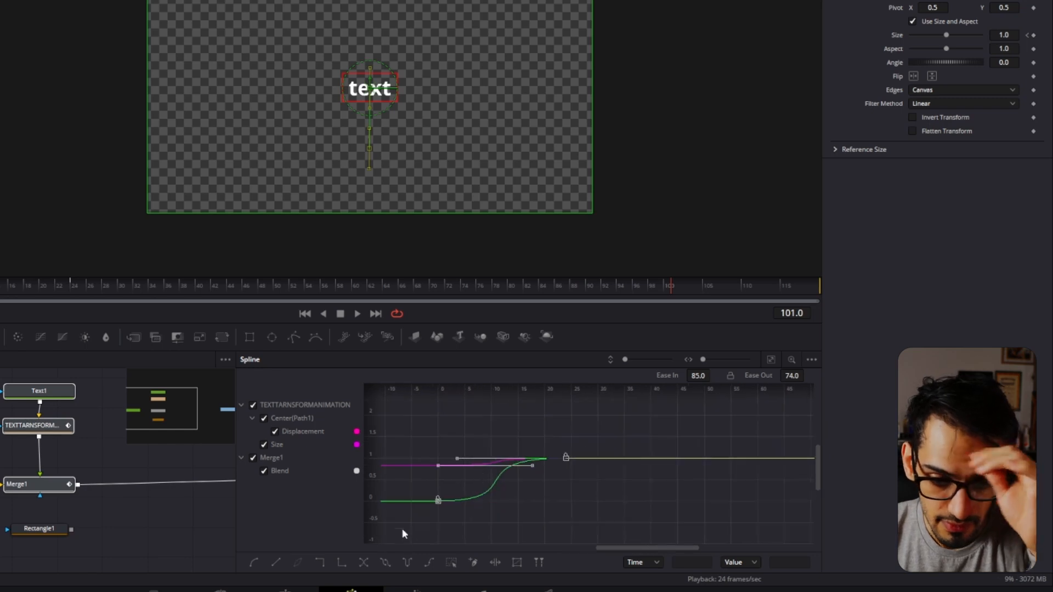
click(406, 561)
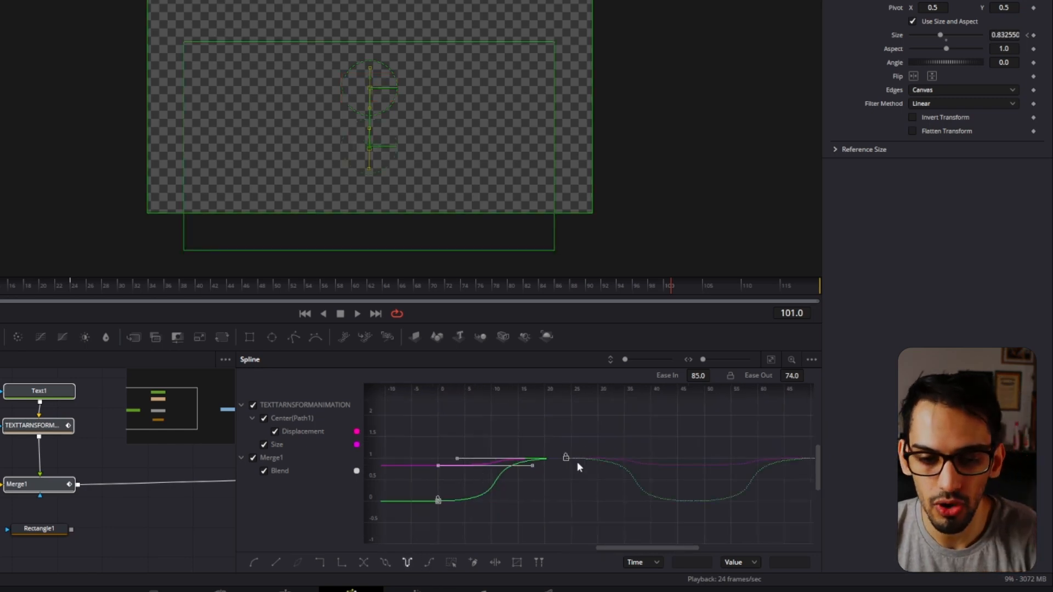
key(space)
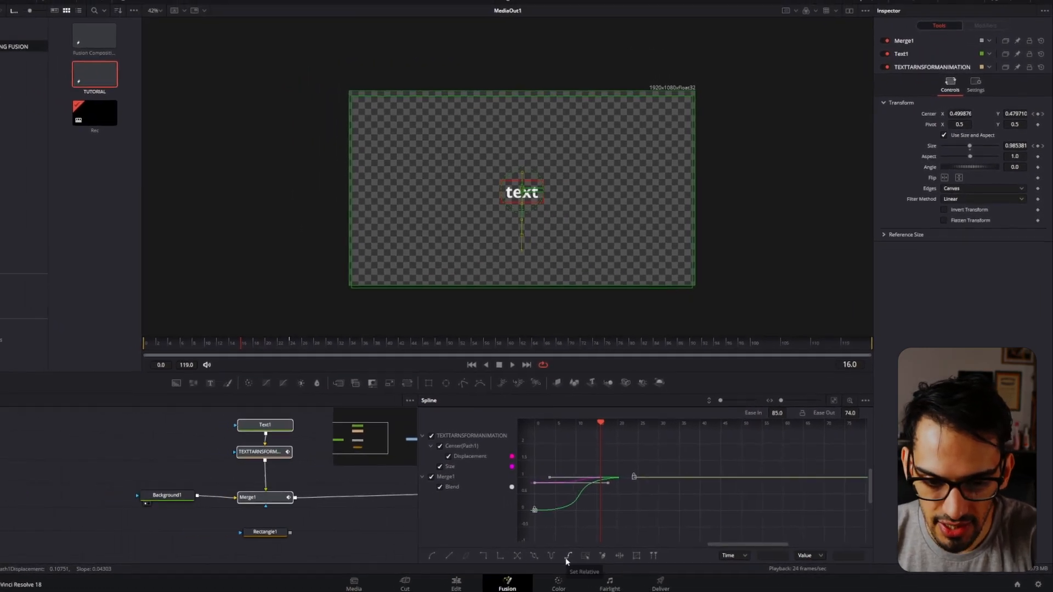
Apply Set Relative to the selected curves, inspect the continuing pattern, and play the animation.
click(573, 559)
scroll(727, 473, down, 2)
drag(839, 480, 696, 508)
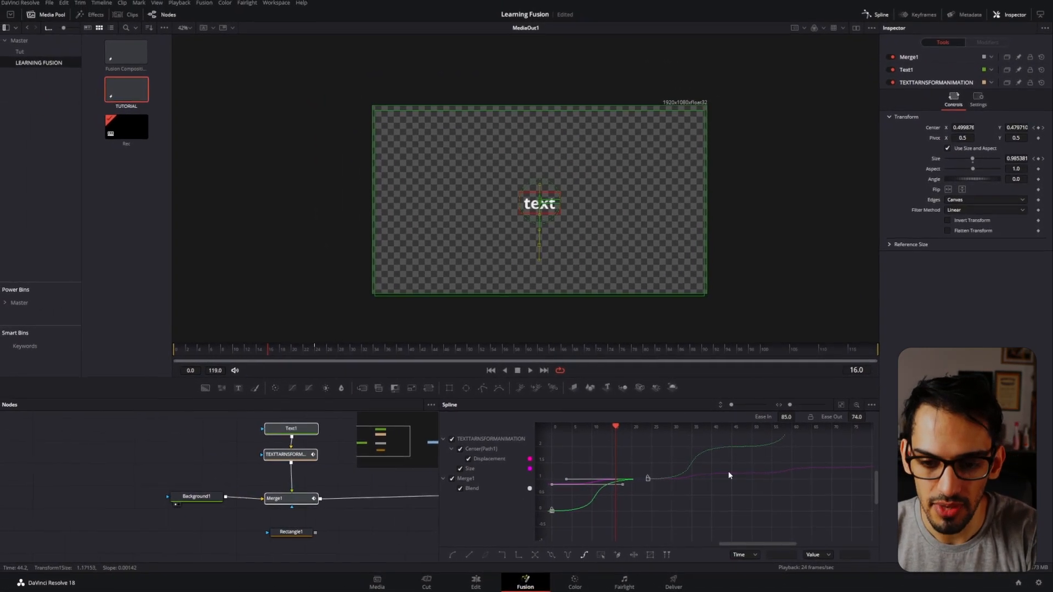
scroll(721, 505, down, 2)
scroll(719, 498, down, 1)
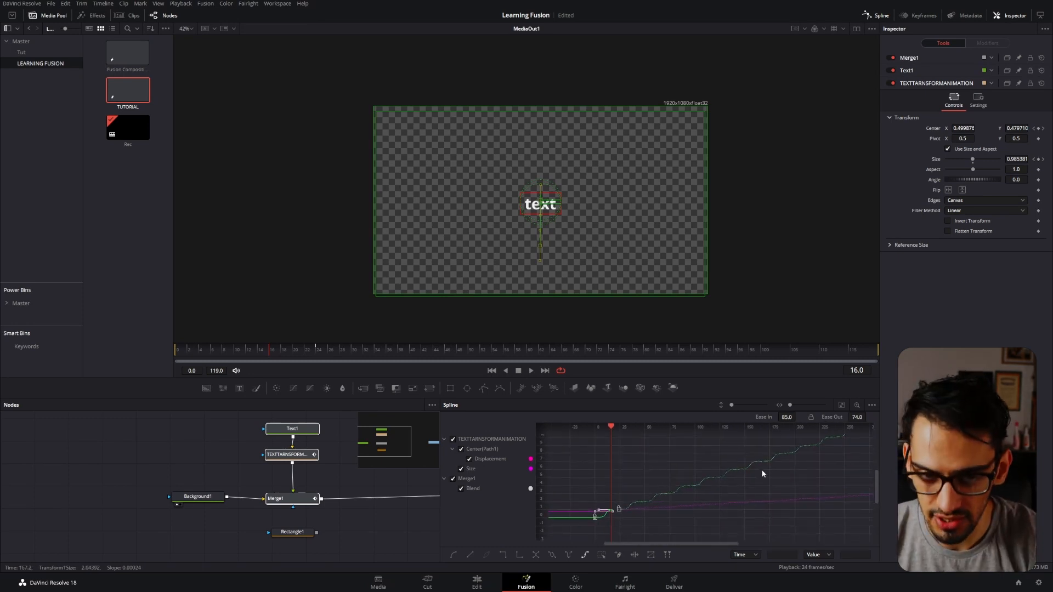
key(space)
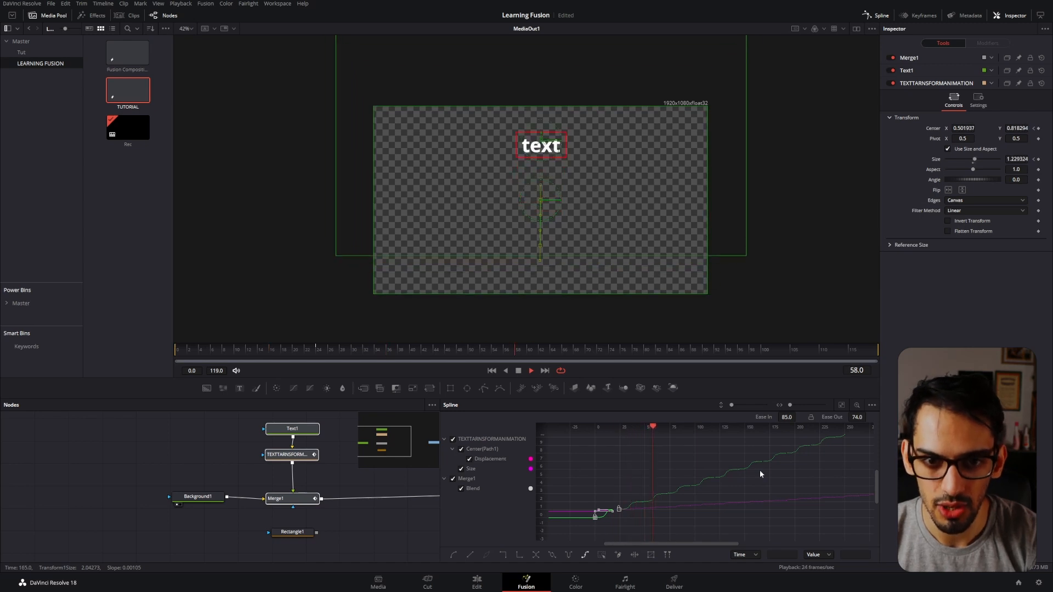
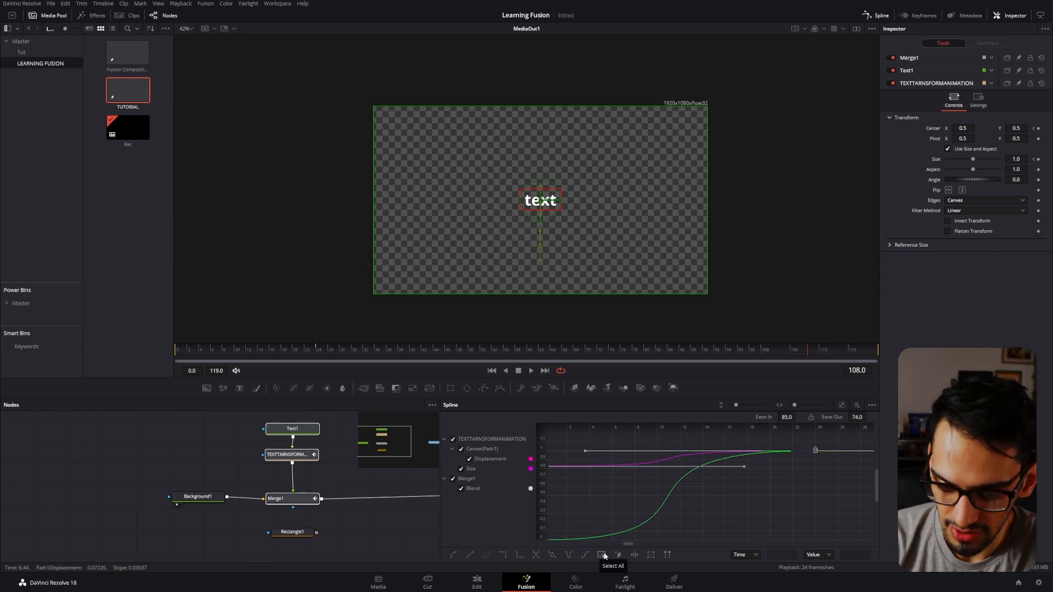
Clear the keyframe selection and select all keyframes on the spline curves again.
click(694, 518)
scroll(696, 517, down, 3)
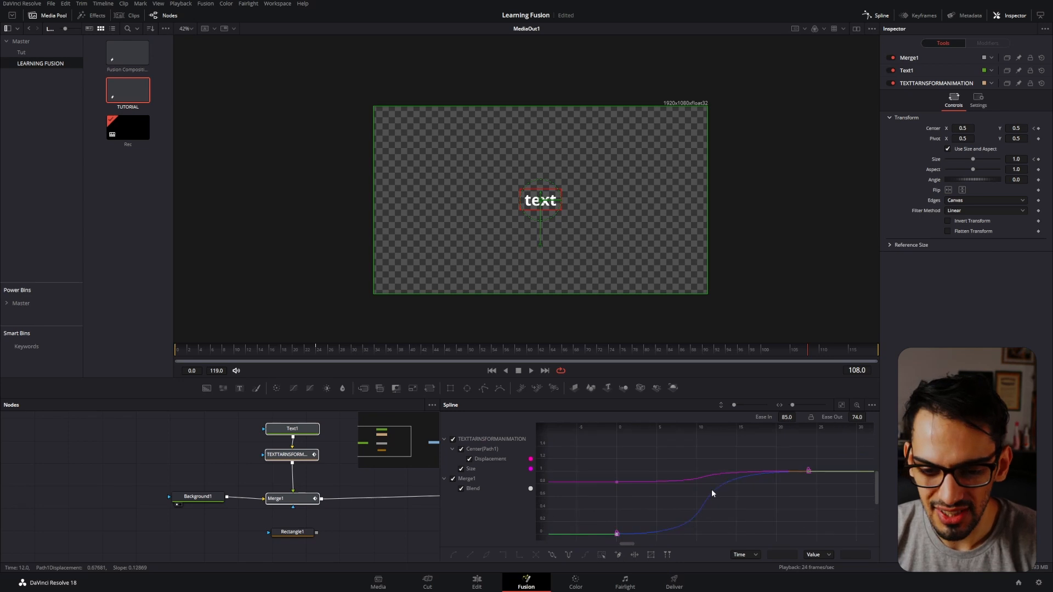
click(601, 558)
click(657, 517)
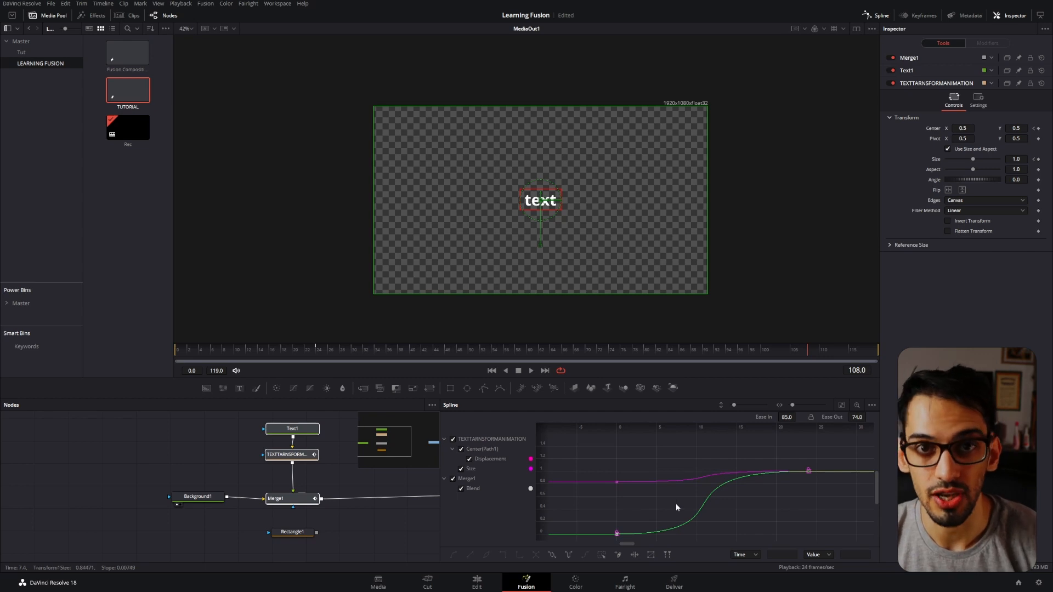
key(ctrl+a)
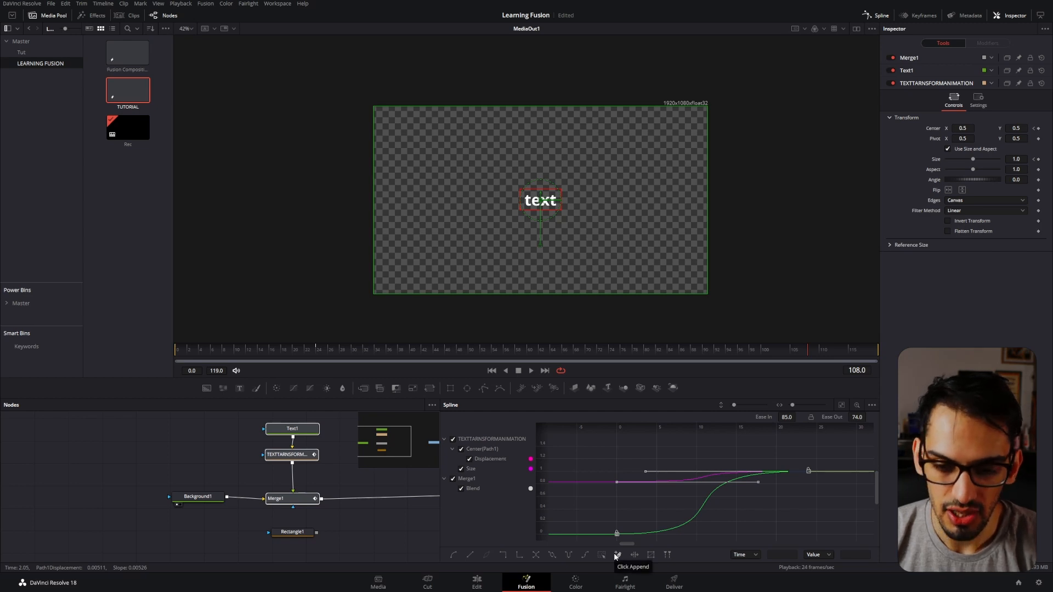
Try Click Append by adding a keyframe at about frame 5, and undo the addition.
click(615, 554)
drag(617, 533, 661, 512)
key(ctrl+z)
click(663, 516)
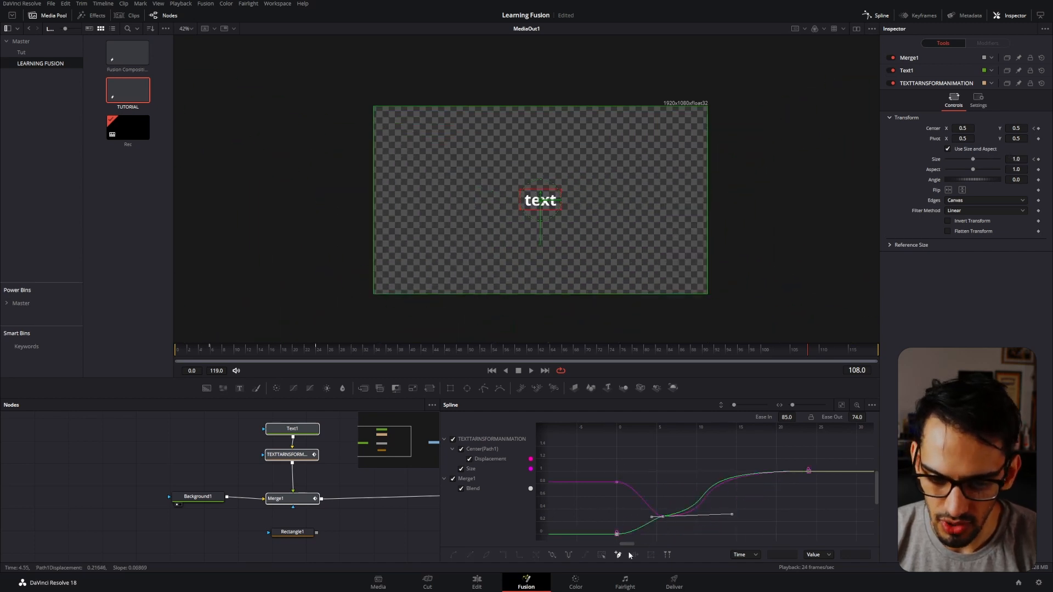
key(ctrl+z)
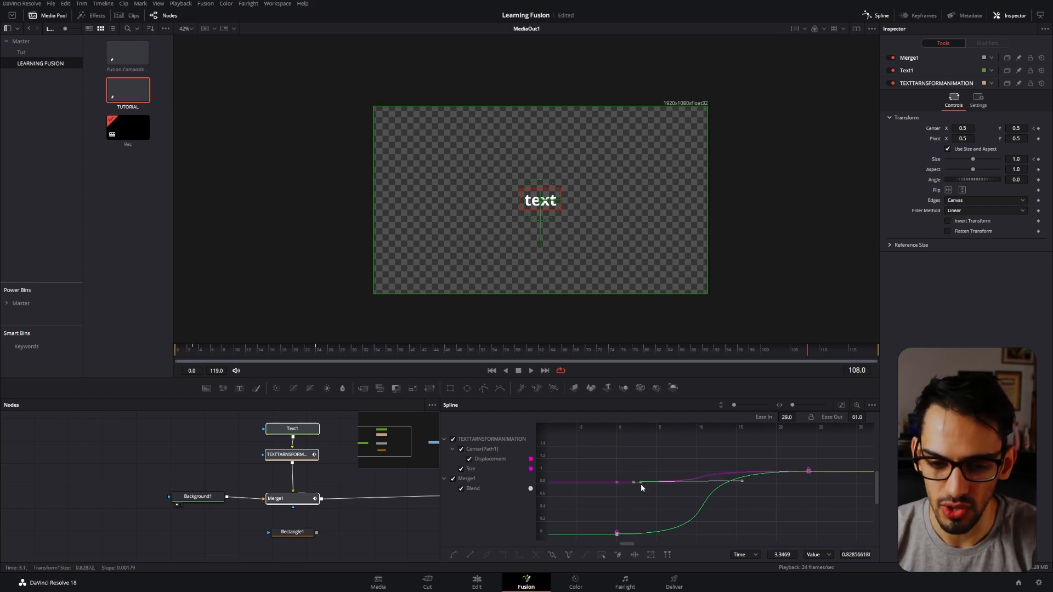
Raise the appended Size keyframe to 0.96 at frame 3, play the animation, and undo the change.
drag(642, 482, 640, 473)
click(176, 349)
key(space)
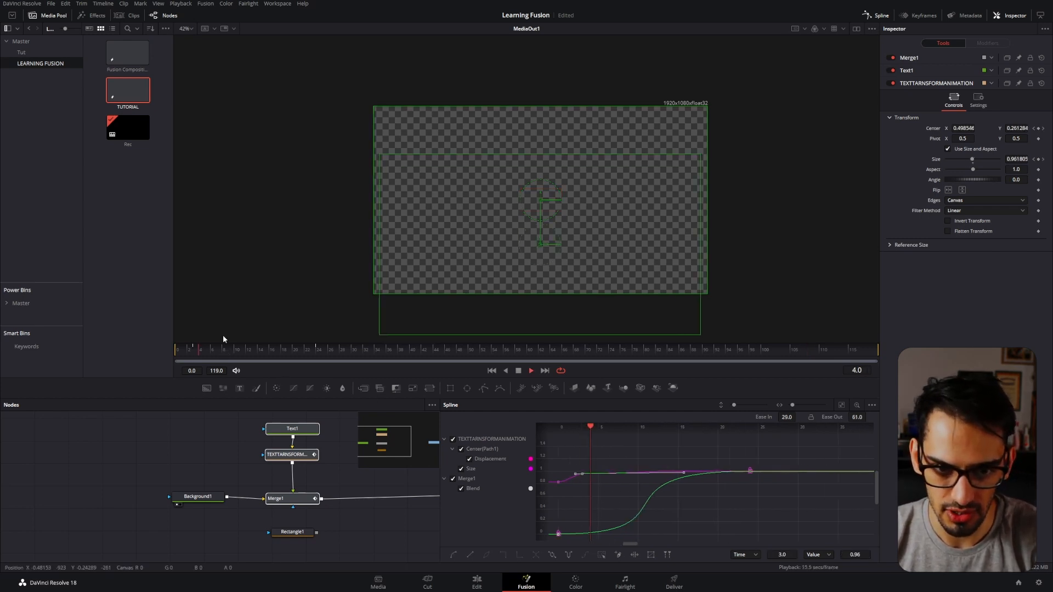
key(space)
key(ctrl+z)
Select all keyframes and stretch them with Time Stretch so the animation ends at about frame 47.
drag(587, 498, 751, 503)
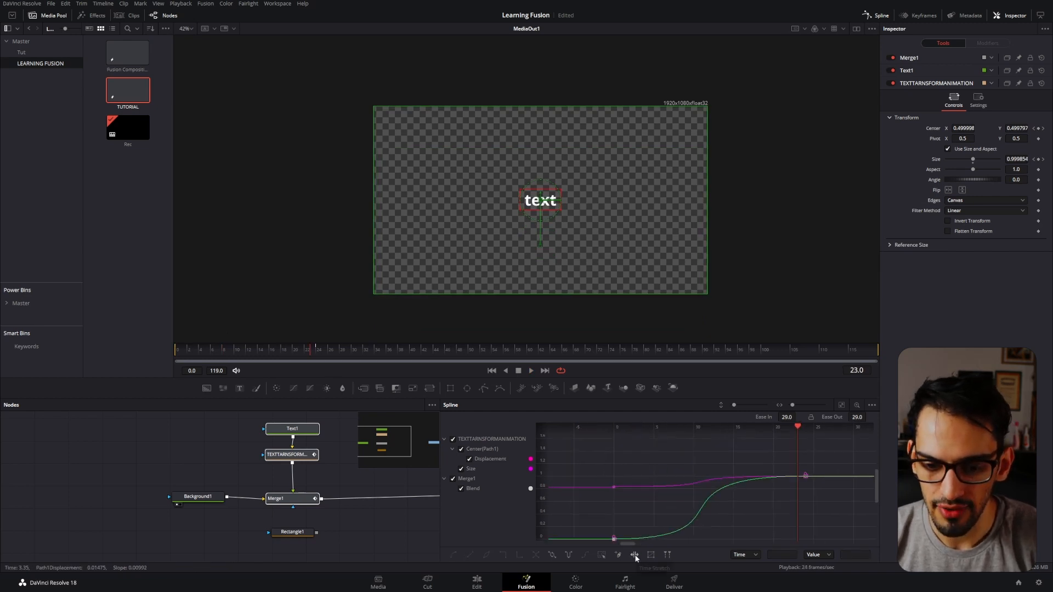
click(650, 487)
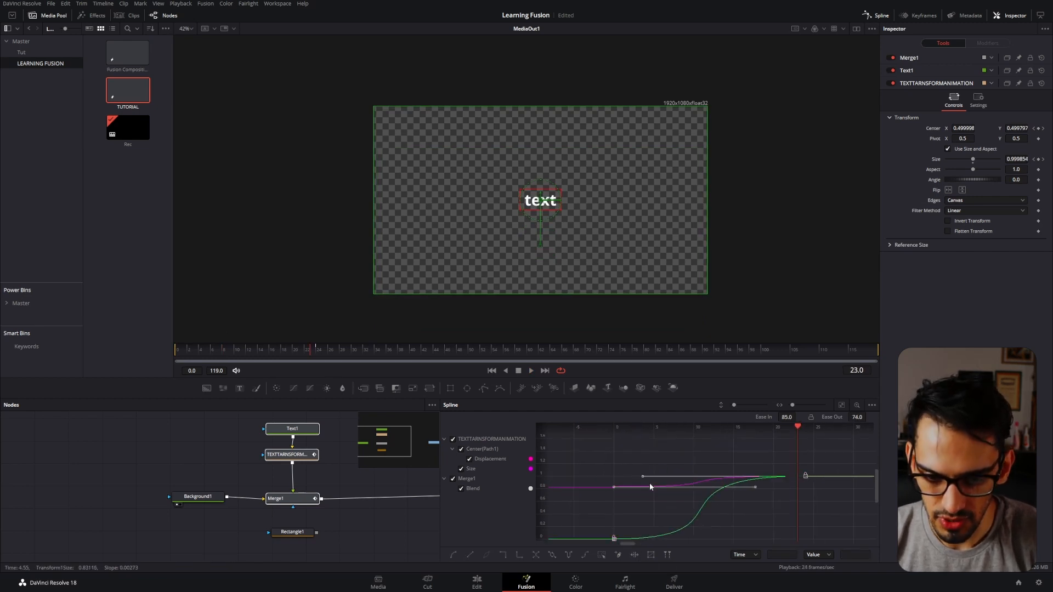
click(634, 555)
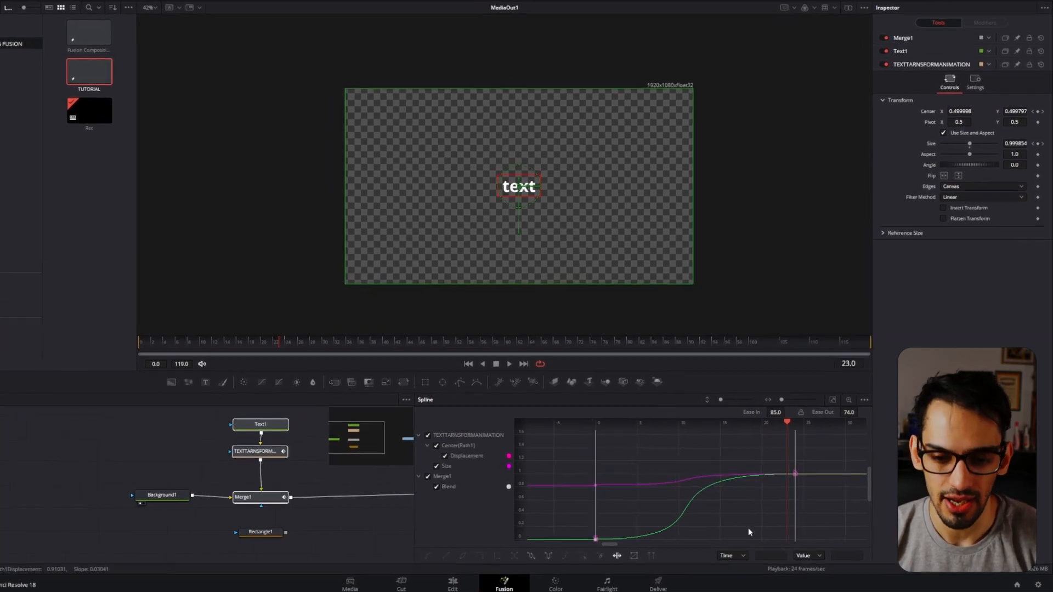
drag(747, 523, 736, 480)
drag(666, 470, 773, 470)
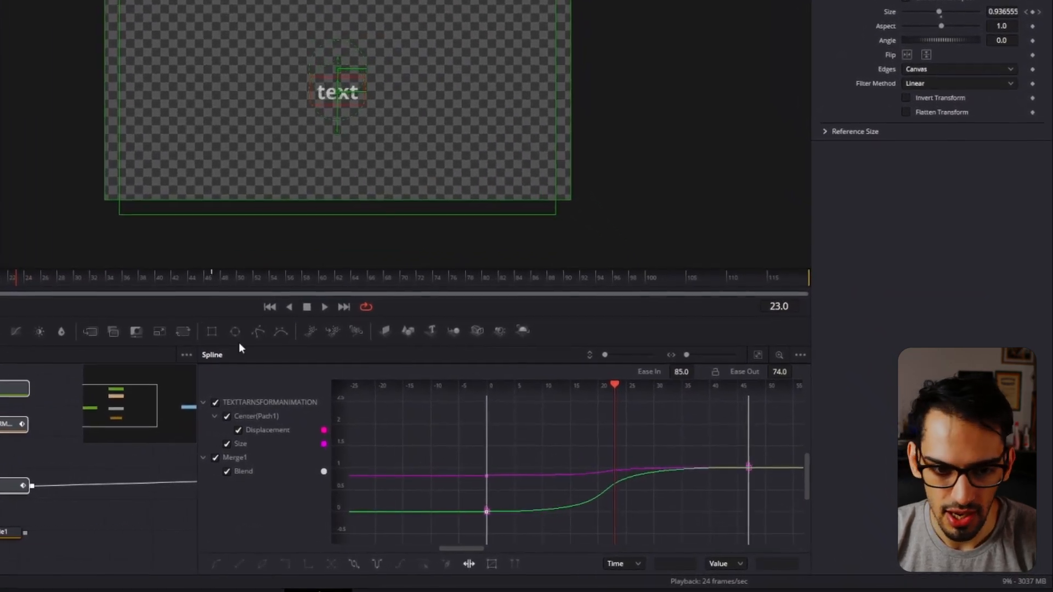
Play the stretched animation, restore the original keyframe timing, and turn off Time Stretch.
key(space)
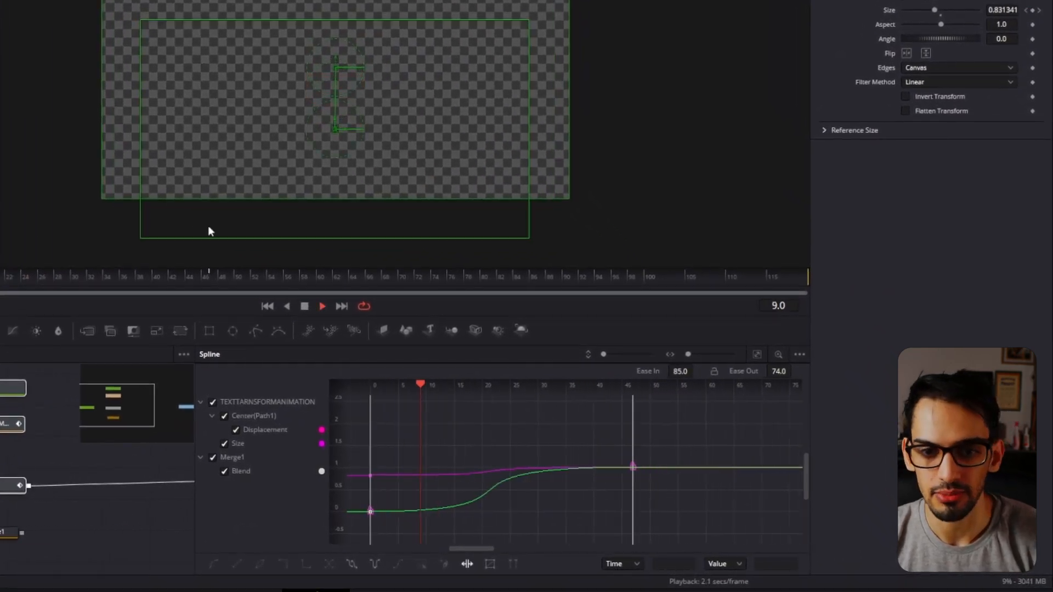
key(space)
drag(565, 475, 656, 479)
click(463, 564)
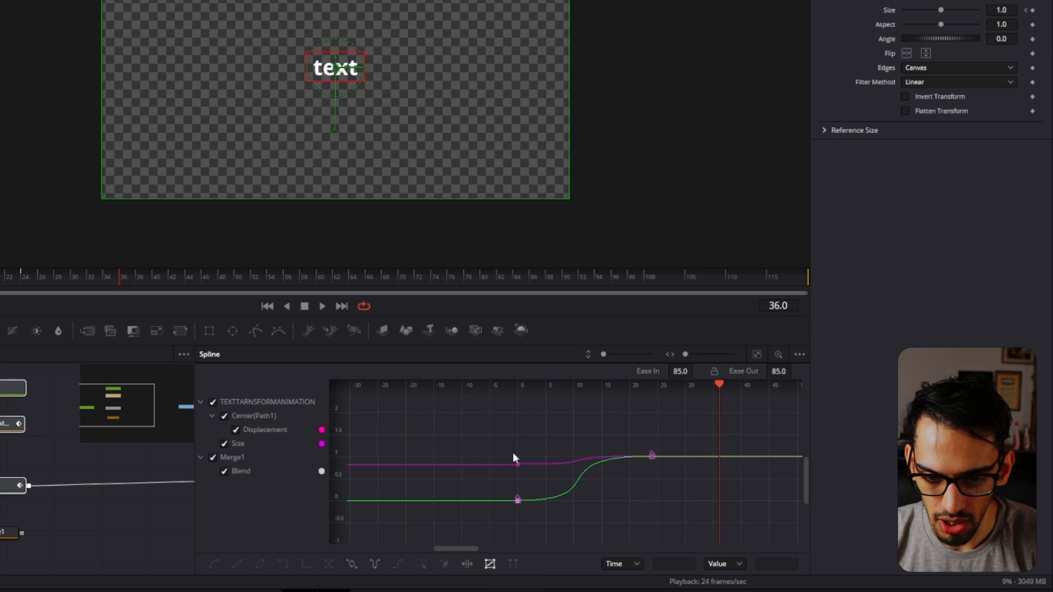
Draw a shape box around all keyframes, try making it wider and taller, and play the reshaped animation.
drag(497, 424, 664, 523)
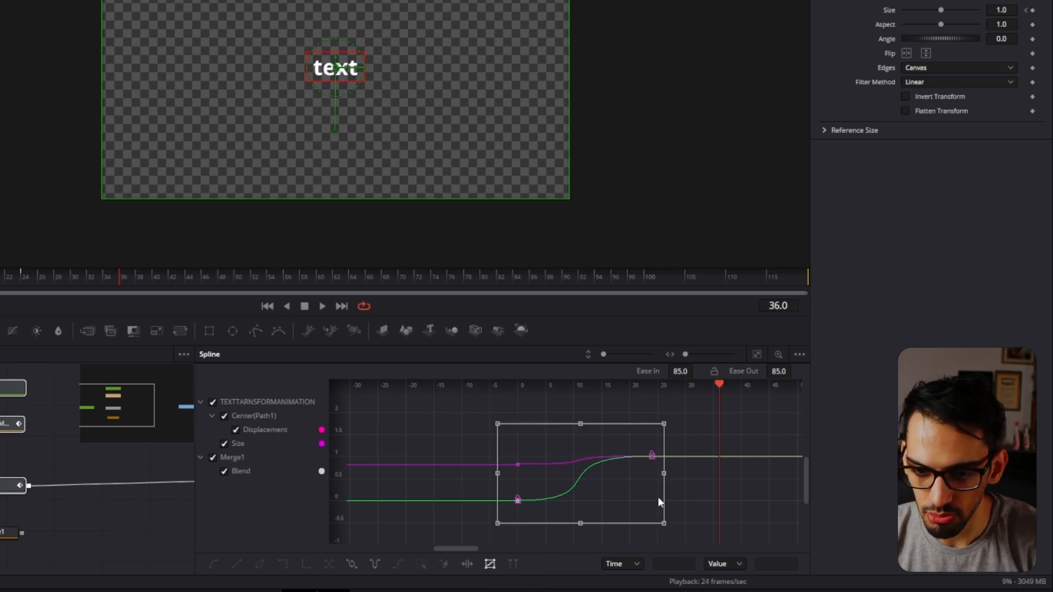
drag(665, 476, 736, 475)
drag(618, 425, 620, 412)
key(space)
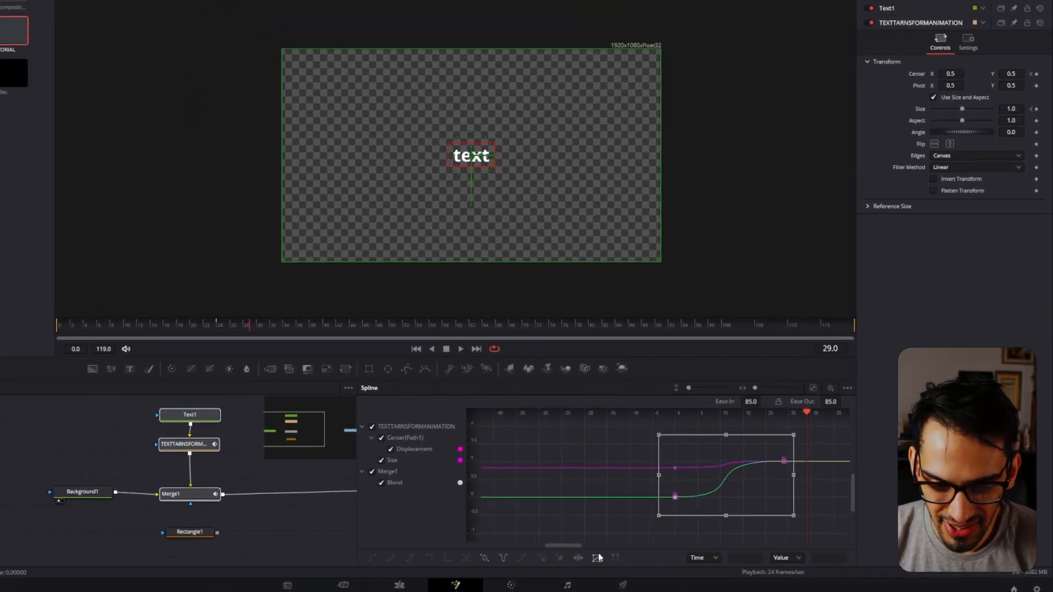
click(569, 559)
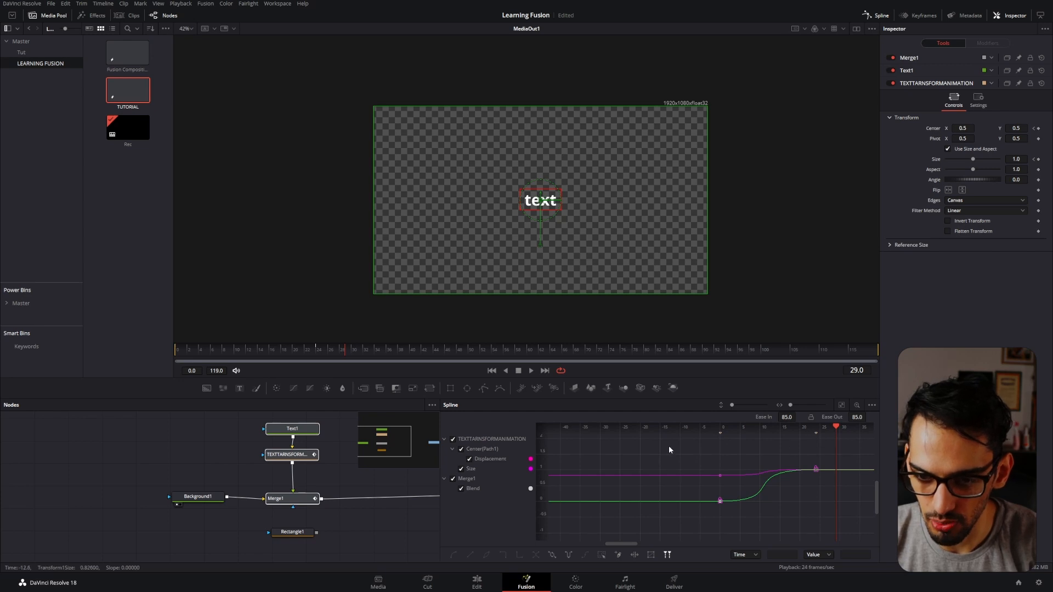
Select the end keyframes at frame 24 in the spline graph.
scroll(712, 451, up, 2)
scroll(728, 444, right, 3)
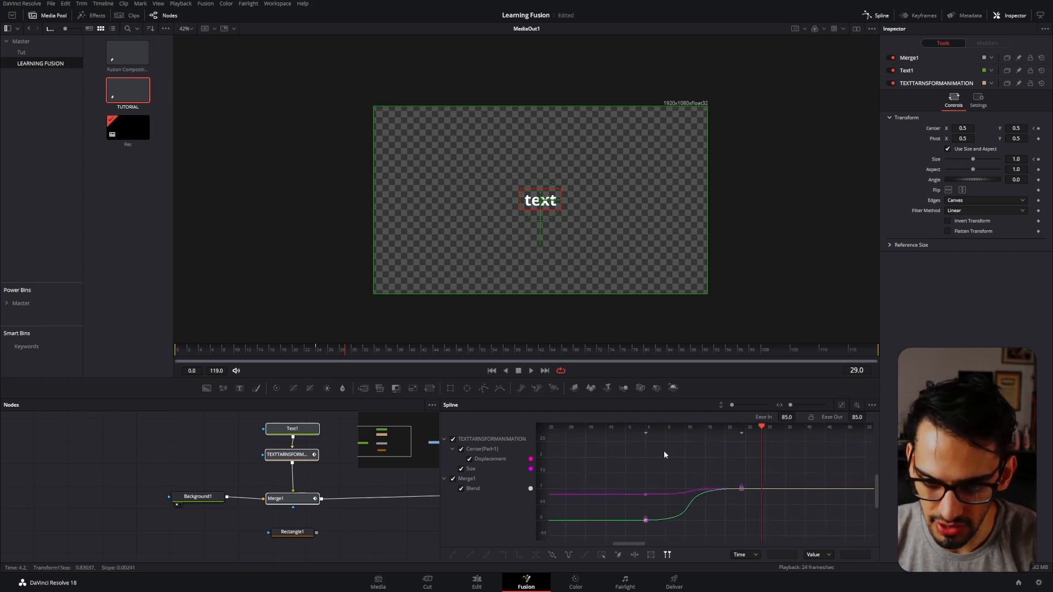
click(824, 555)
click(826, 532)
drag(733, 462, 749, 493)
scroll(729, 486, up, 3)
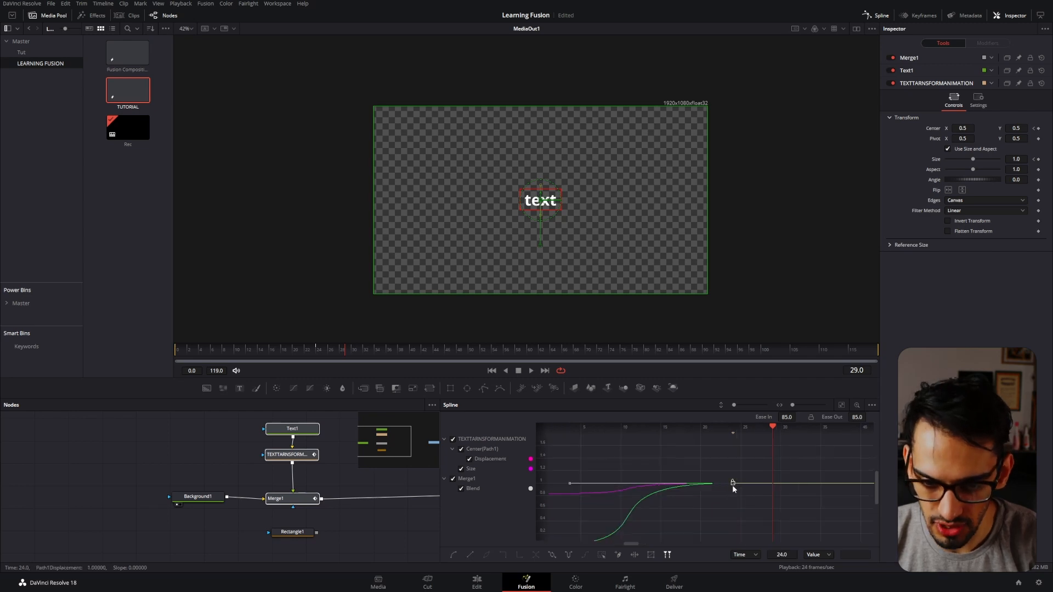
Switch the keyframe time mode to T Offset and T Scale, and try the value mode's Offset option.
click(750, 553)
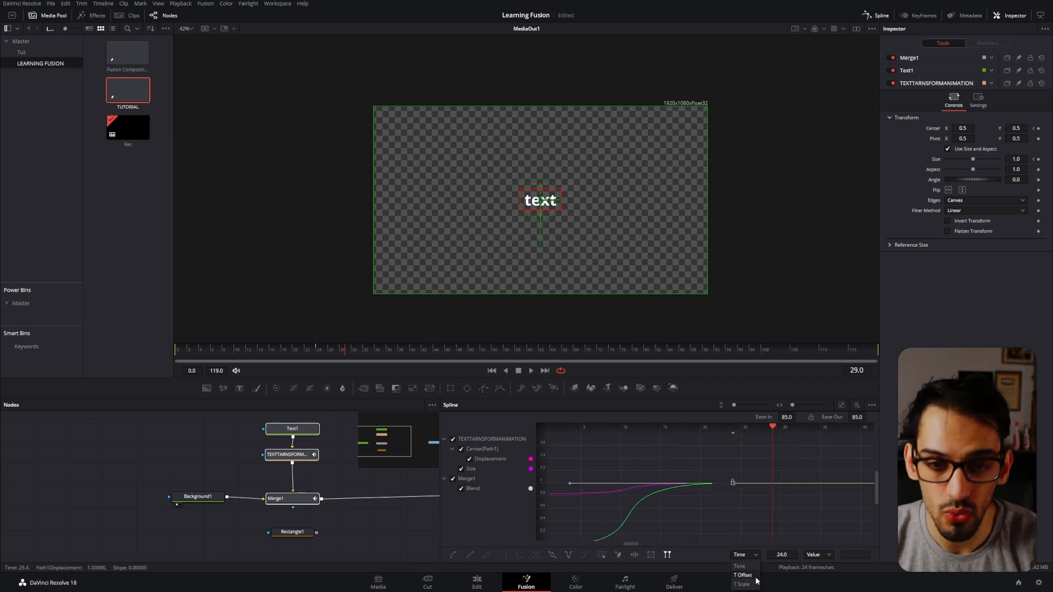
click(750, 589)
click(748, 556)
click(743, 576)
click(746, 557)
click(741, 584)
click(817, 554)
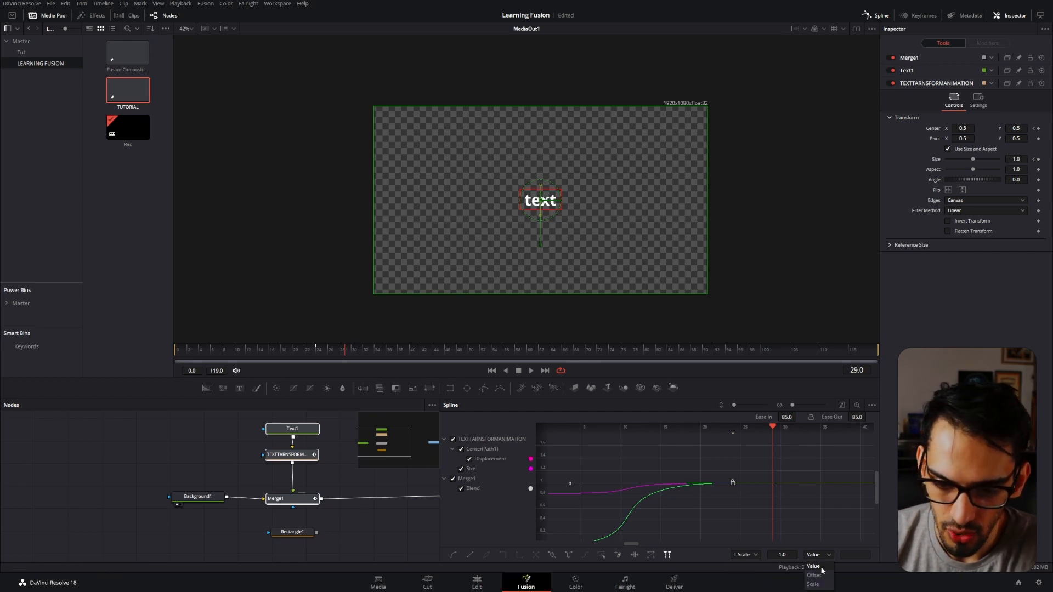
click(819, 575)
Select the Size keyframe at frame 0 and try the Offset and Scale modes for its value.
drag(678, 508, 637, 542)
drag(676, 477, 803, 477)
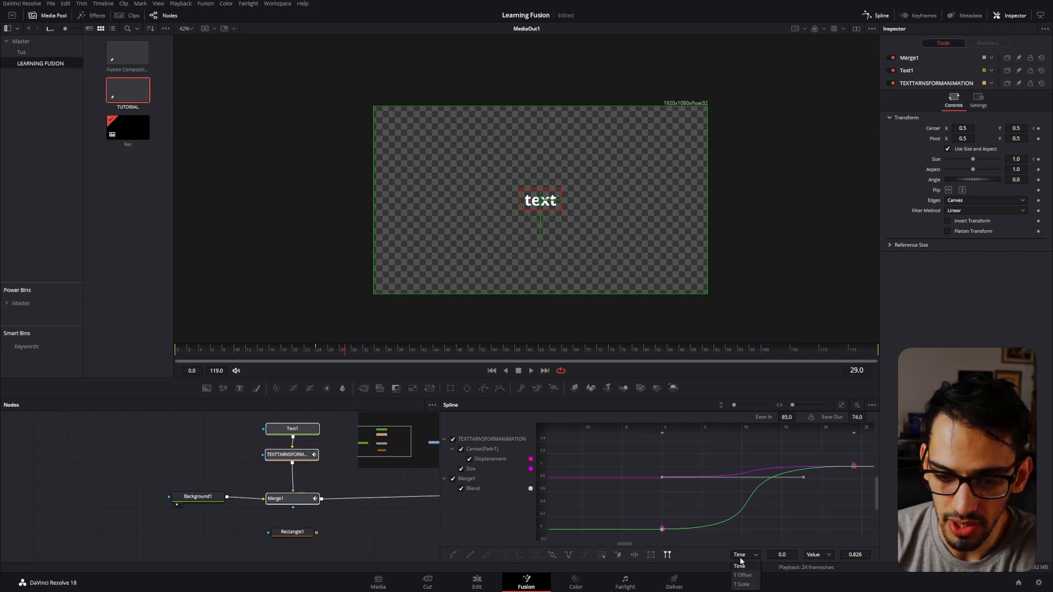
click(817, 554)
click(814, 575)
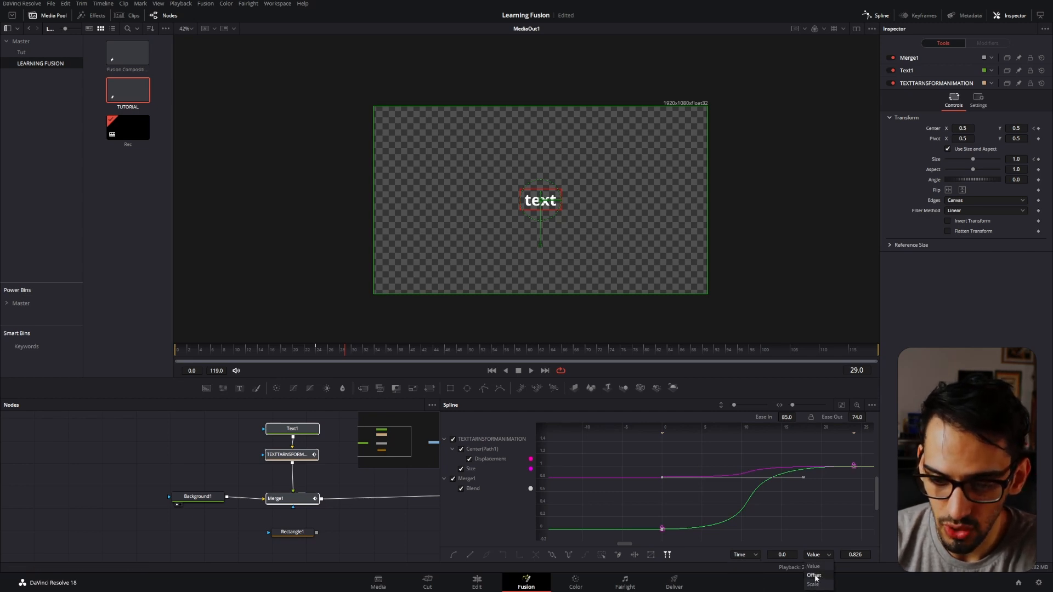
click(821, 555)
click(820, 585)
click(818, 558)
click(804, 536)
click(805, 530)
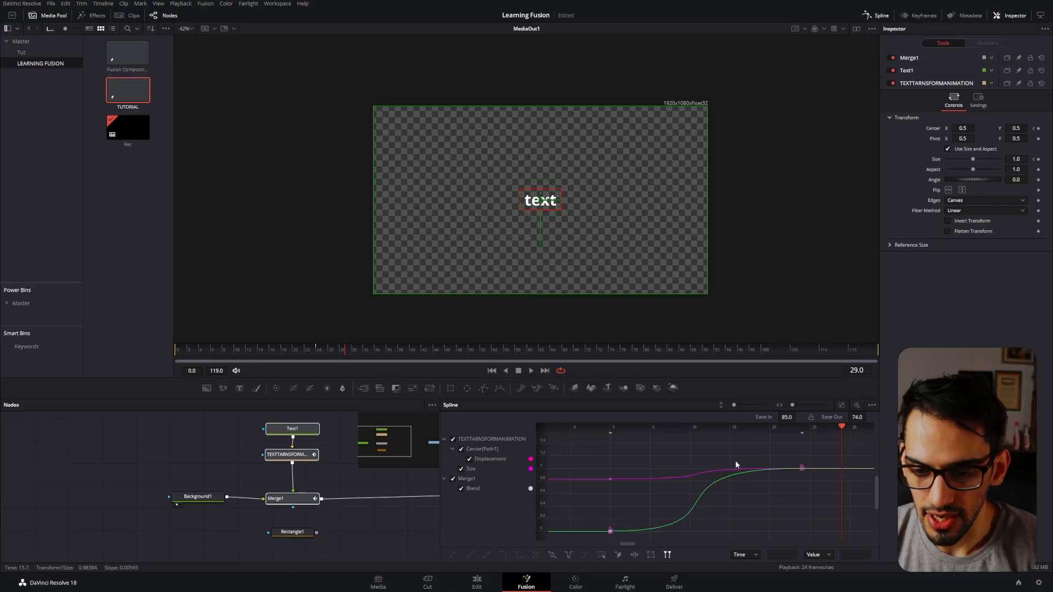
Go to the composition's last frame, 119, and move the playhead back to frame 95.
scroll(735, 459, down, 2)
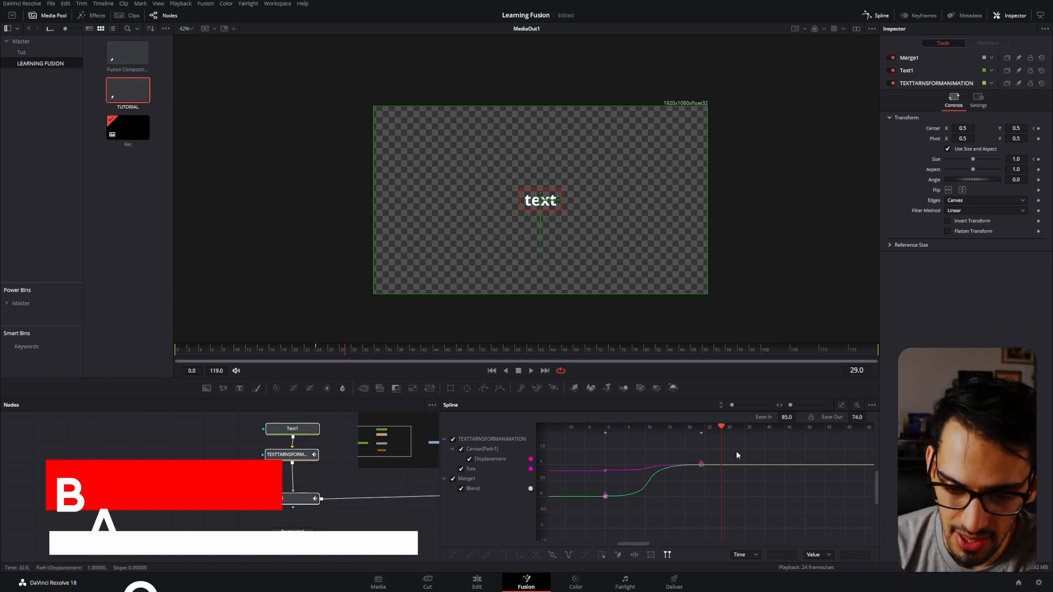
click(854, 356)
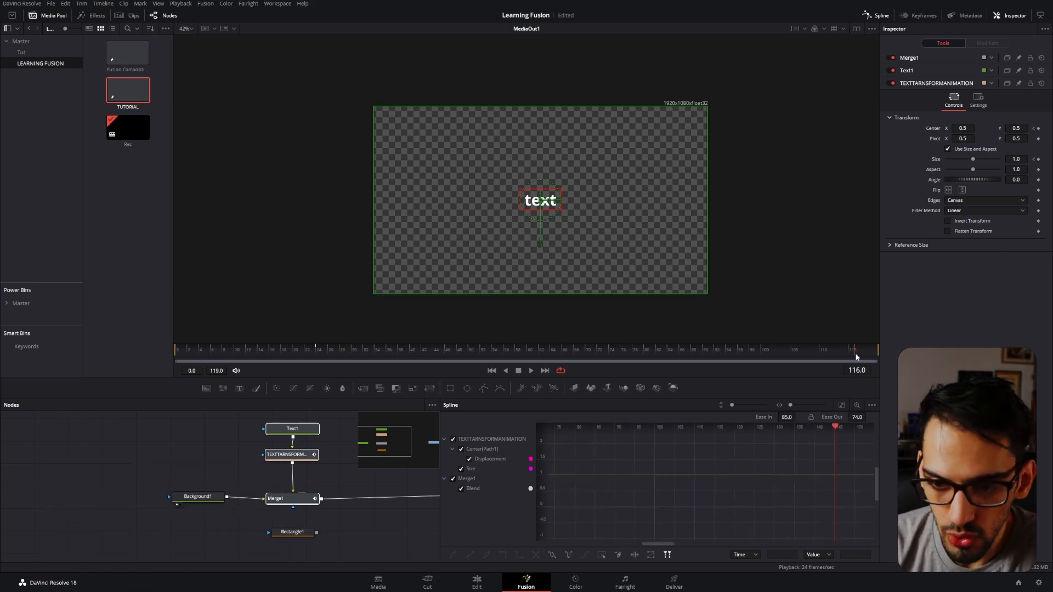
drag(854, 359, 884, 353)
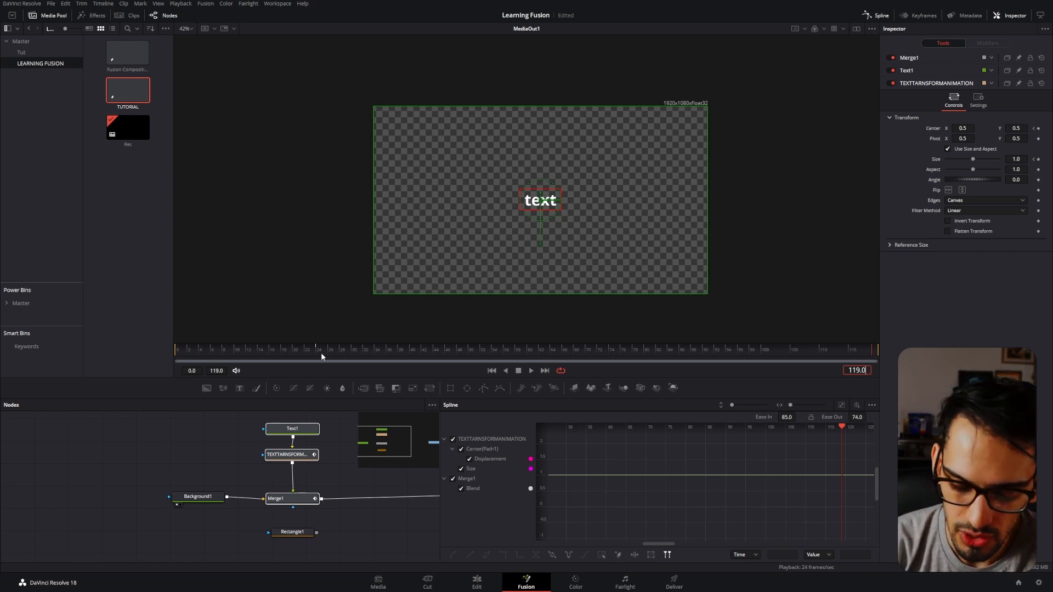
key(Return)
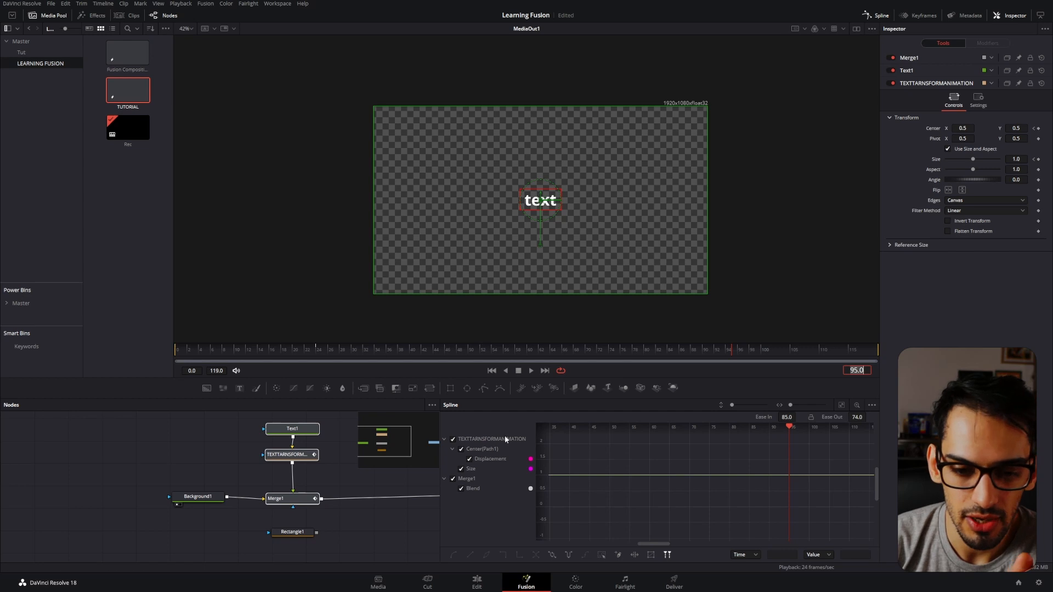
Select all animation keyframes and place a copy of them starting at frame 95.
drag(632, 459, 679, 459)
scroll(679, 458, down, 3)
drag(674, 445, 506, 499)
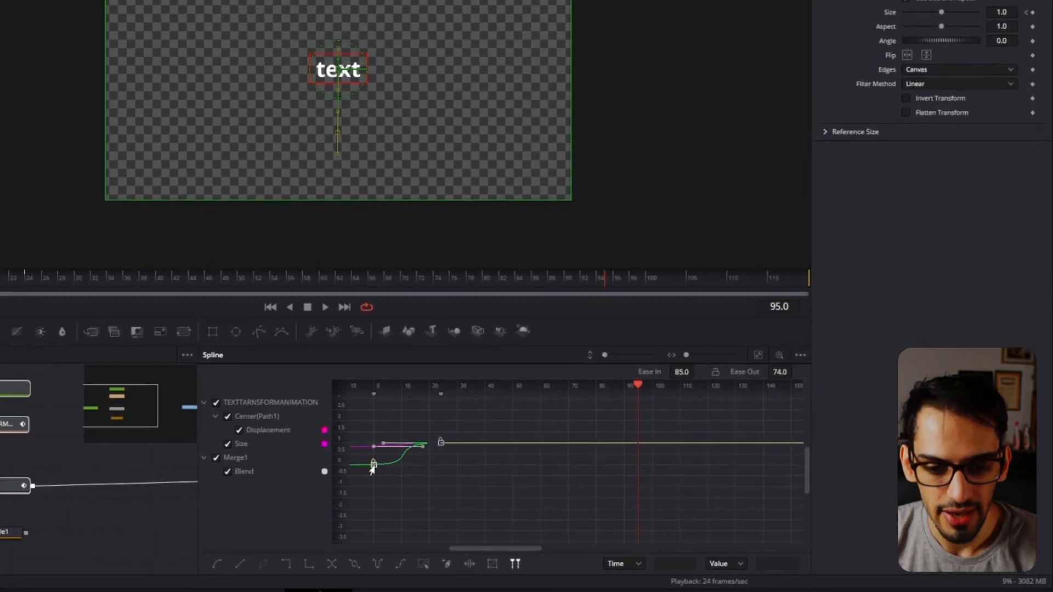
drag(373, 466, 637, 469)
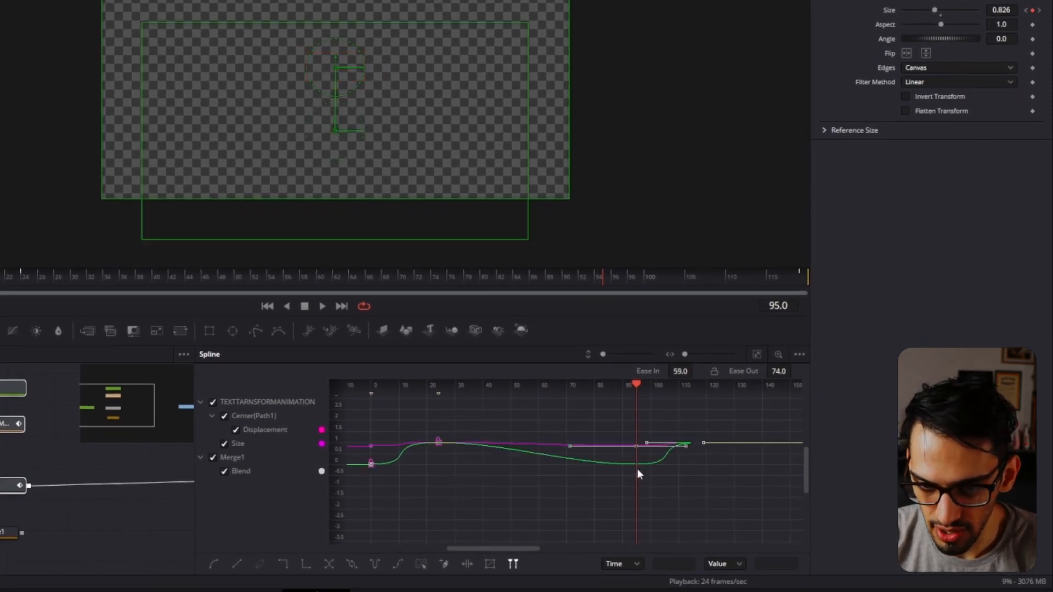
Reverse the copied keyframes that start at frame 95 and play the intro and outro animation.
click(602, 277)
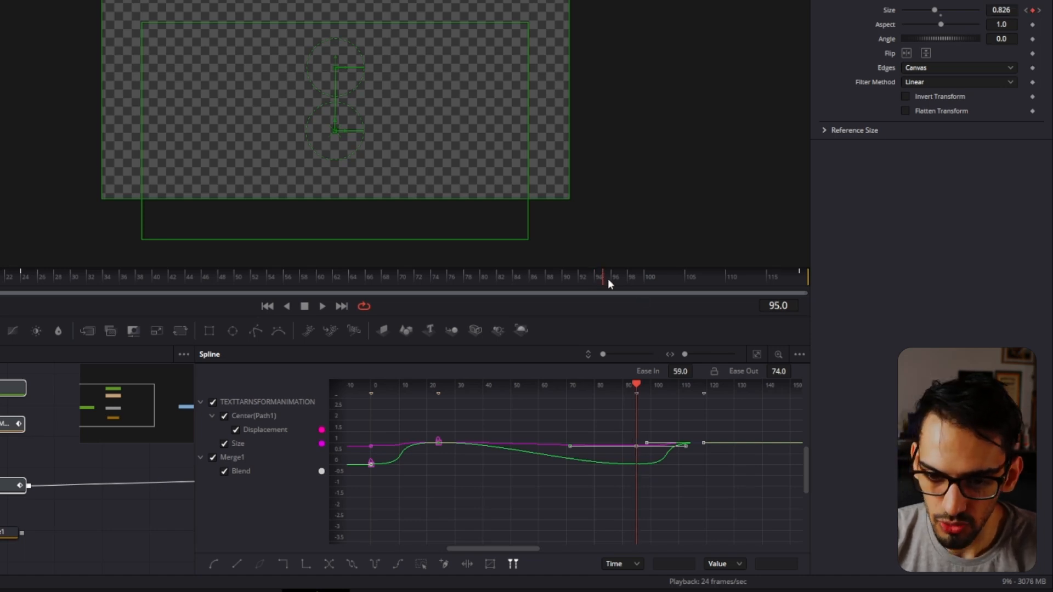
drag(763, 421, 618, 509)
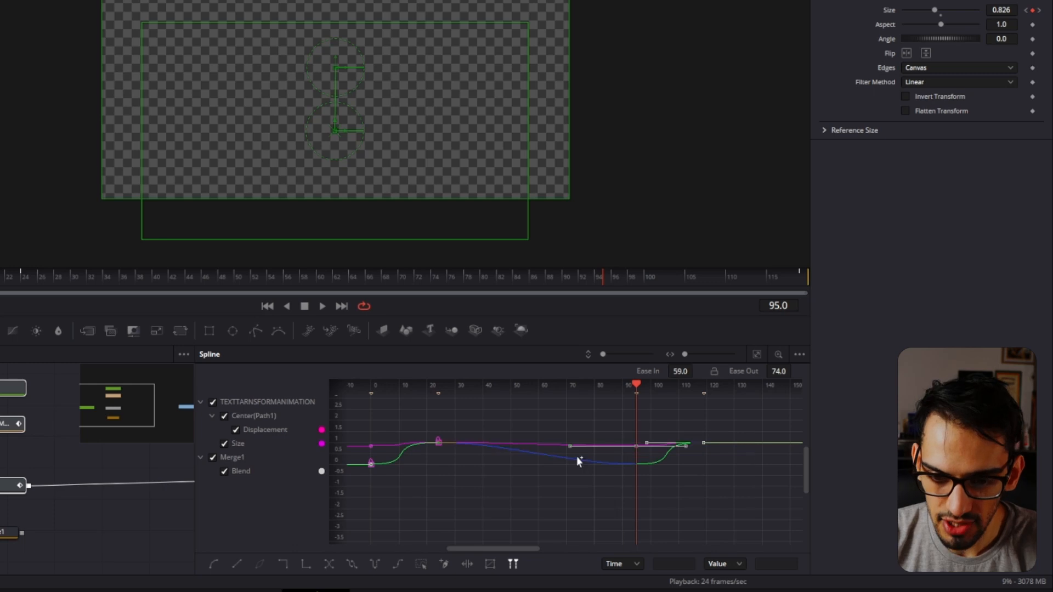
click(329, 564)
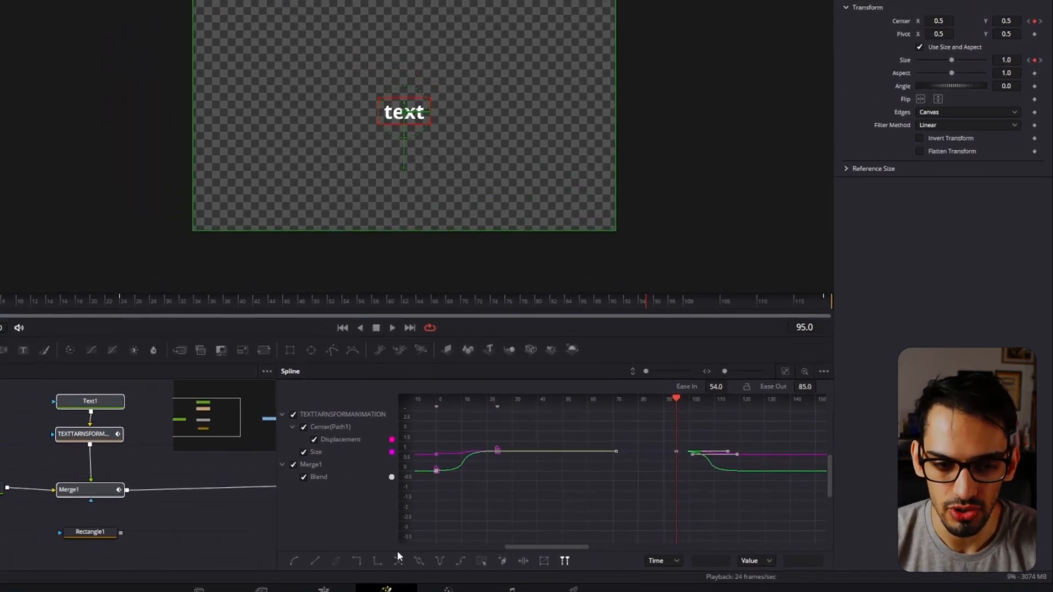
key(space)
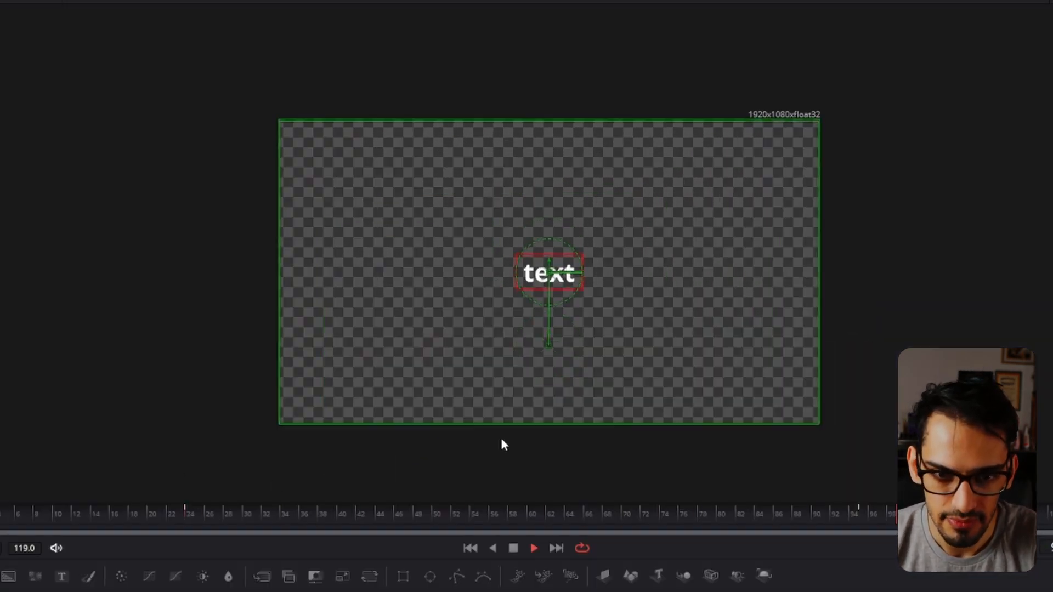
click(421, 513)
click(388, 511)
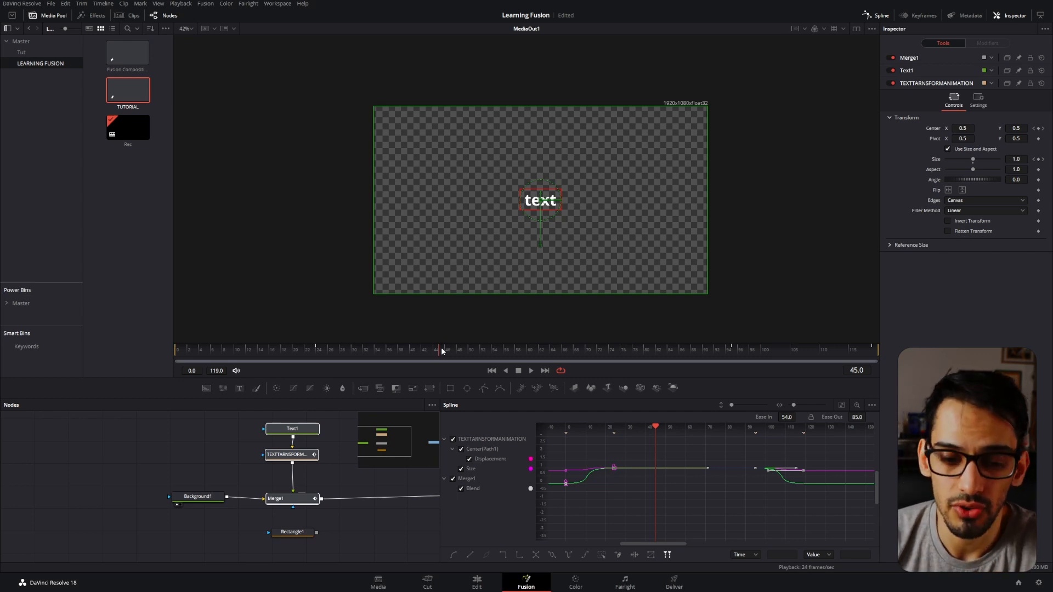
Hide the Spline editor, switch to the Edit page, and extend the TUTORIAL clip to a duration of 00:00:09:11.
click(875, 16)
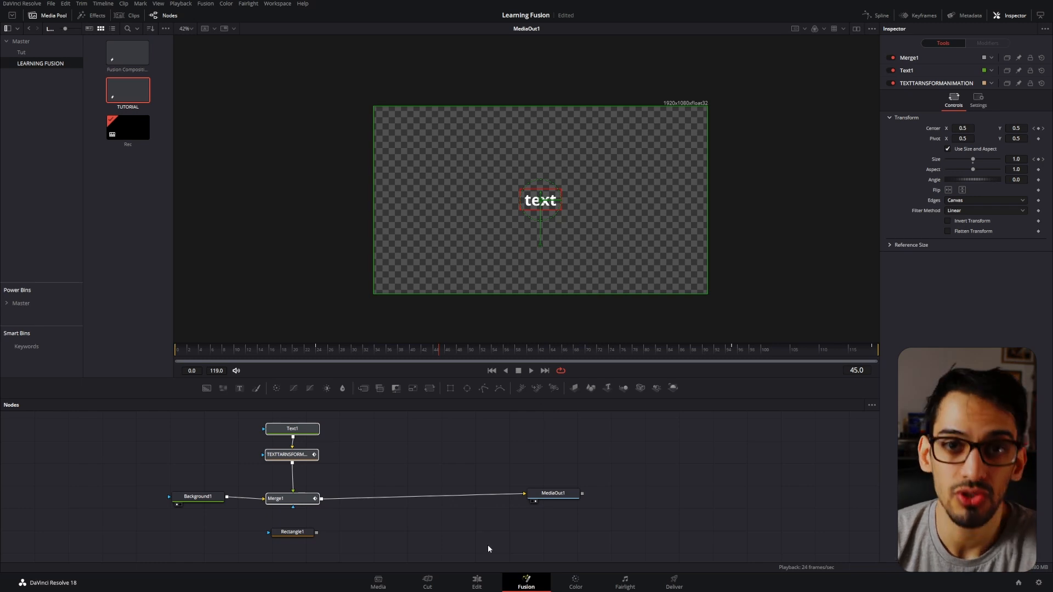
click(489, 582)
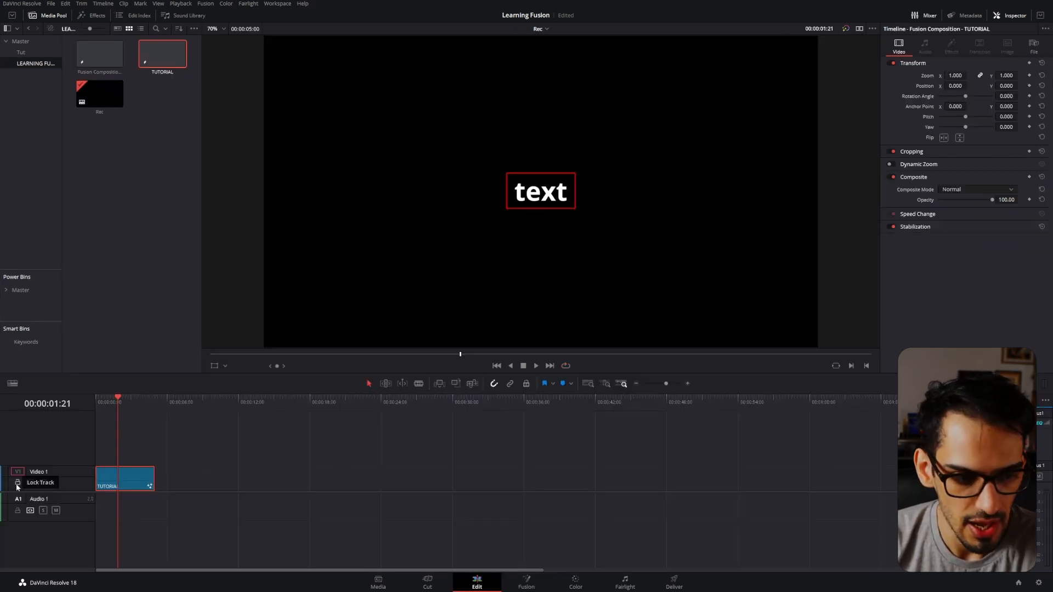
drag(150, 477, 206, 475)
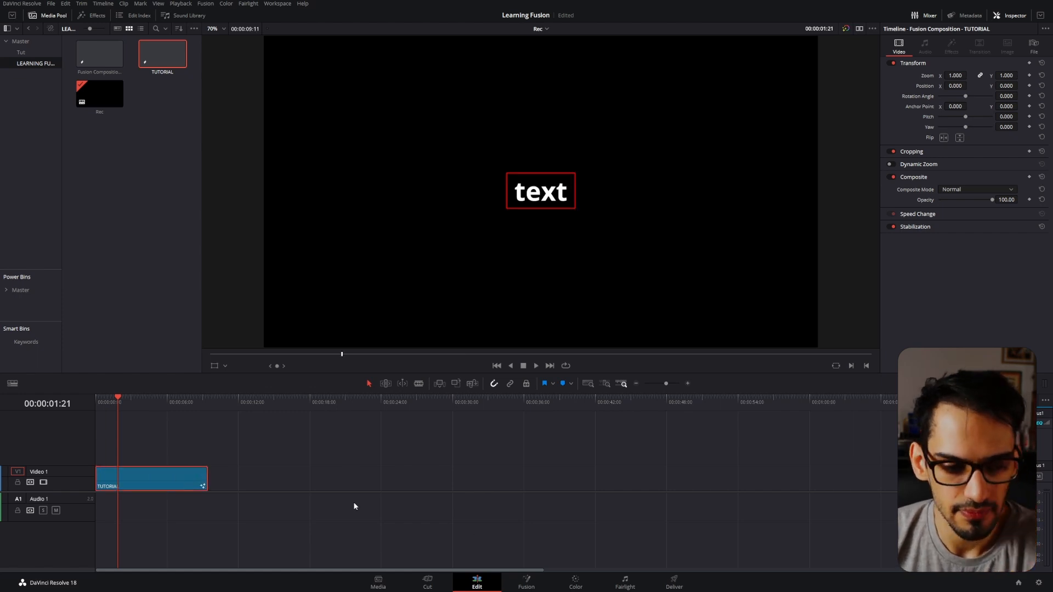
Inspect the lengthened composition in Fusion, comparing the outro keyframes starting at frame 95 with the last frame, 226, in the Spline editor.
click(526, 582)
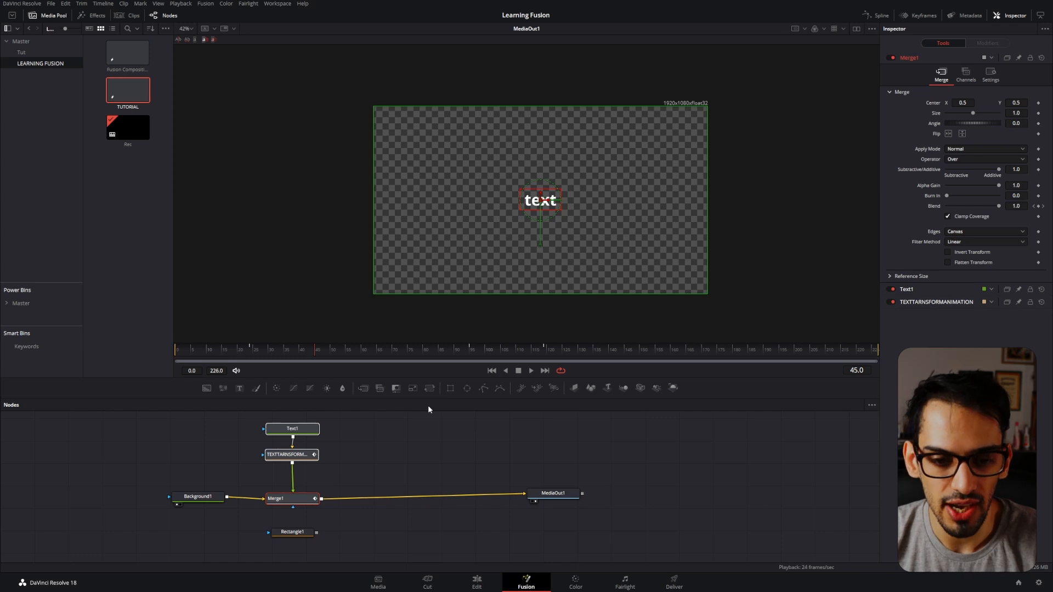
mouse_move(470, 352)
mouse_down()
mouse_move(542, 355)
mouse_move(474, 361)
mouse_move(494, 347)
mouse_move(473, 357)
mouse_up()
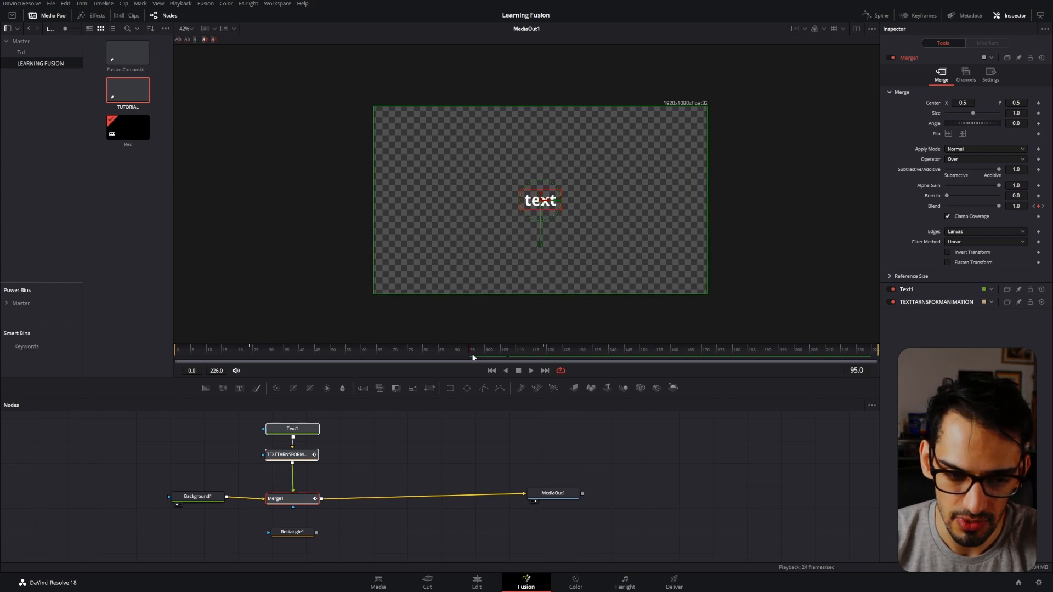
click(396, 433)
click(300, 456)
drag(370, 422, 292, 505)
click(876, 15)
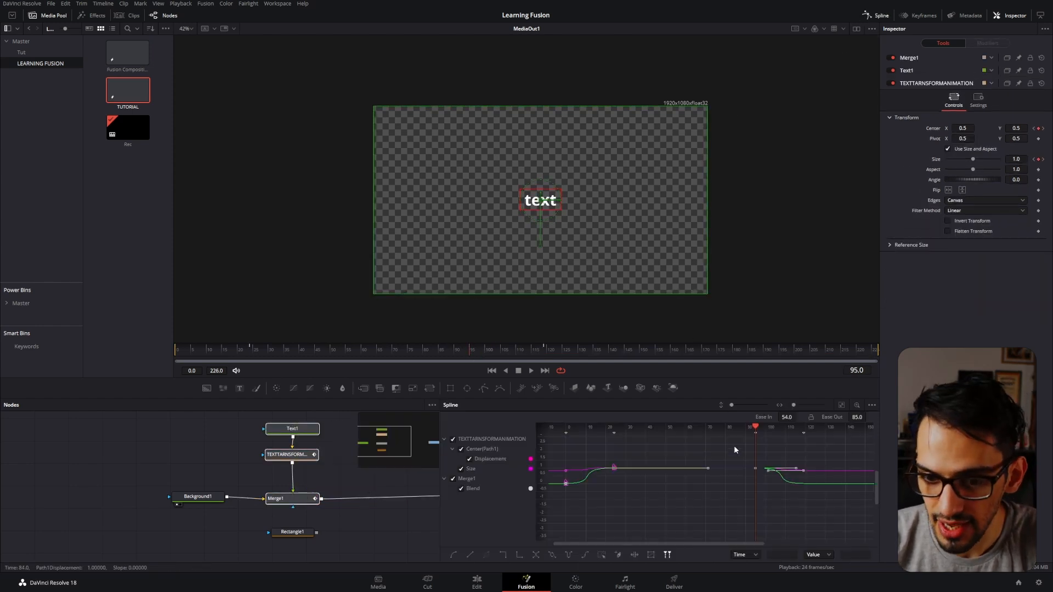
drag(796, 494, 815, 509)
drag(776, 355, 882, 348)
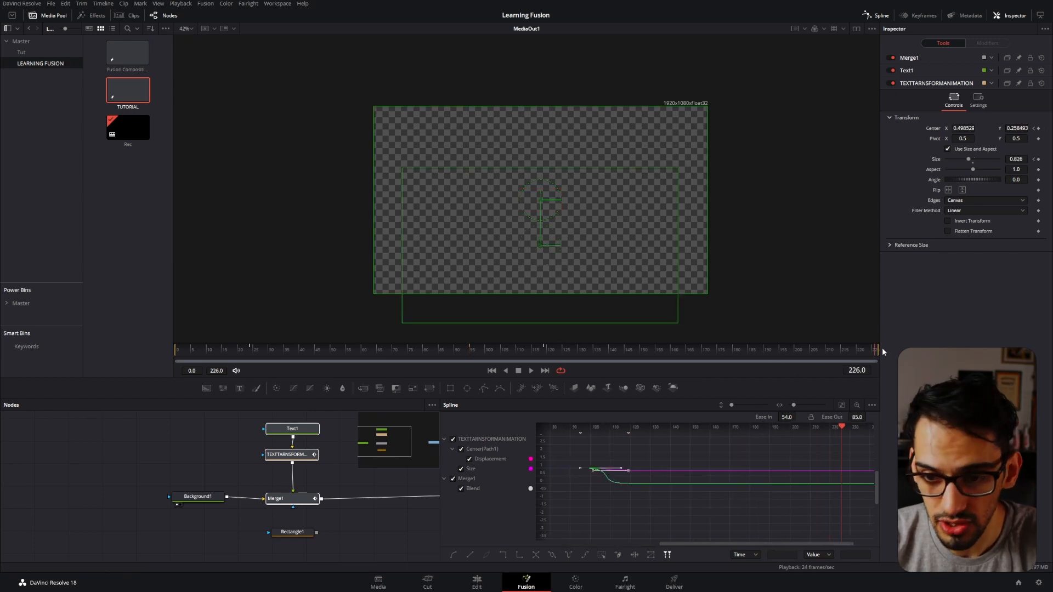
click(882, 14)
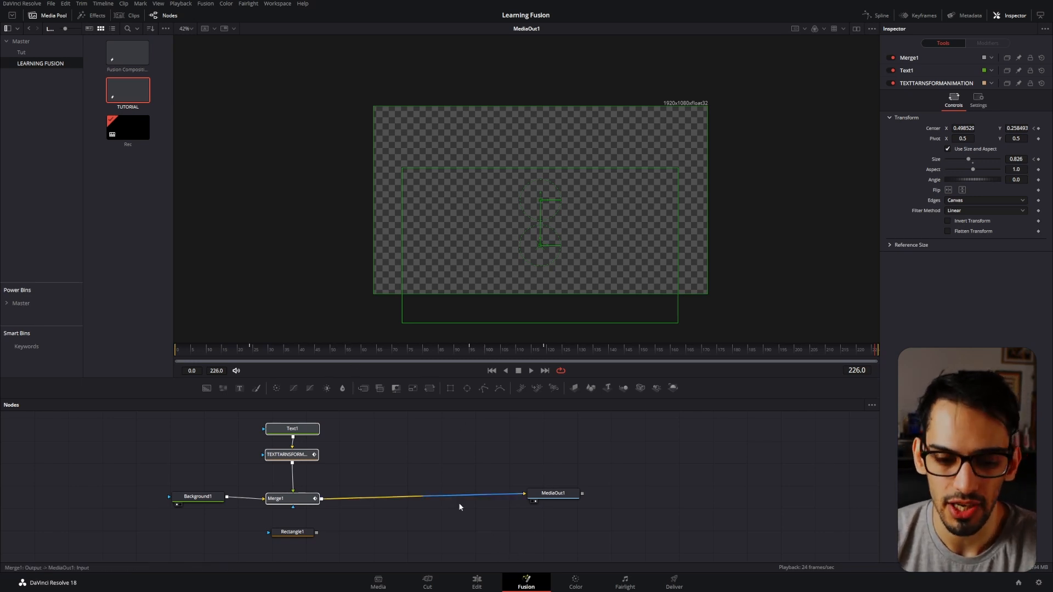
Return to the Edit page and trim the TUTORIAL clip to a duration of 00:00:05:00.
click(476, 580)
click(195, 482)
drag(204, 476, 152, 481)
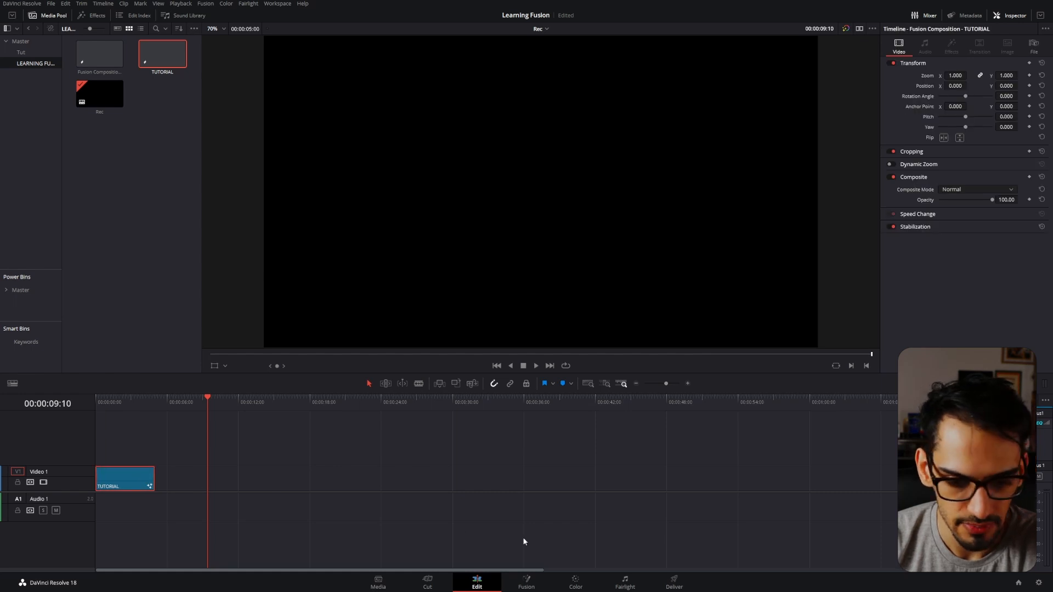
Reopen the composition in Fusion and locate the intro's last keyframe at frame 24 with the text, transform and merge nodes selected.
click(526, 582)
click(422, 440)
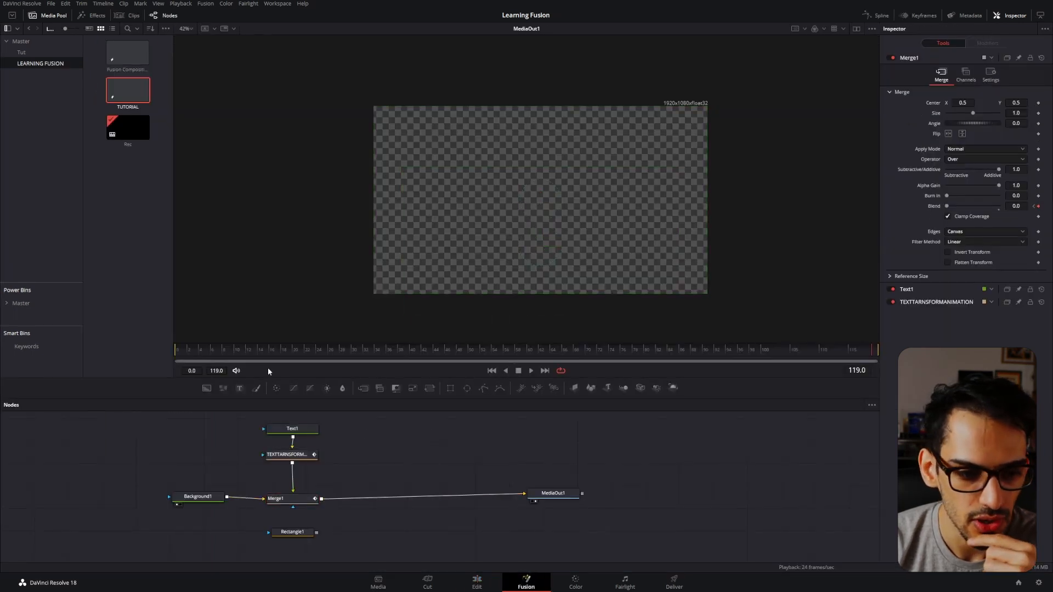
click(297, 349)
drag(359, 419, 262, 540)
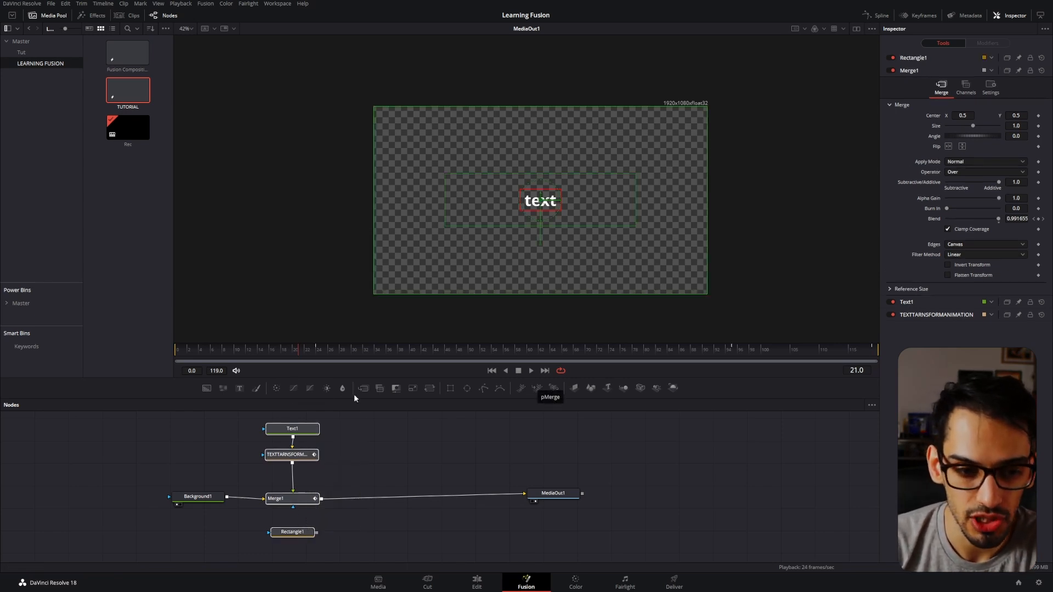
click(315, 352)
click(364, 465)
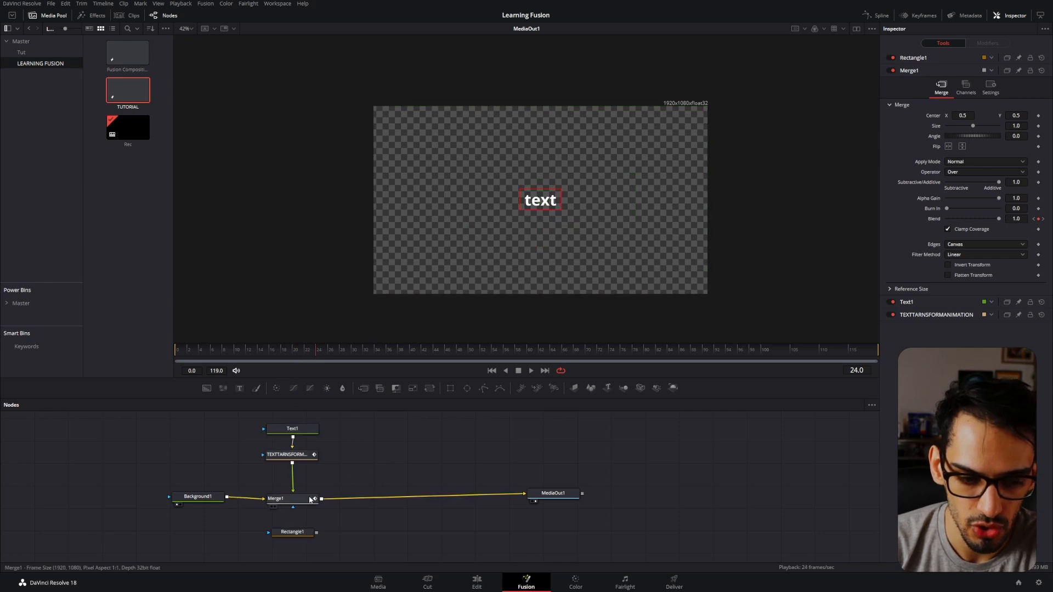
Add a Keyframe Stretcher node between Merge1 and MediaOut1 and space it slightly away from Merge1.
drag(310, 499, 314, 500)
key(shift+space)
text(key)
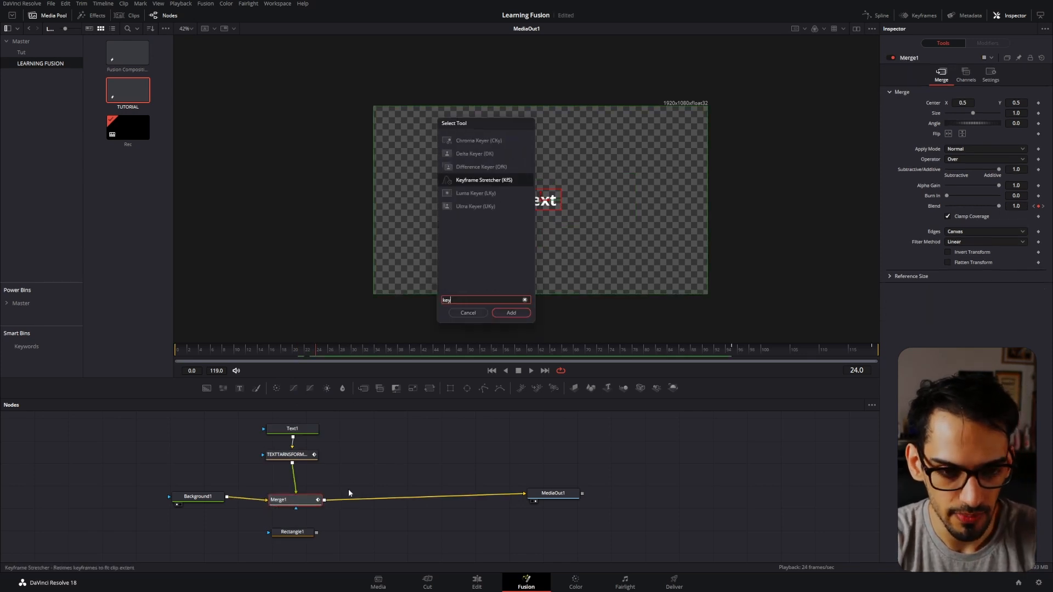
key(Return)
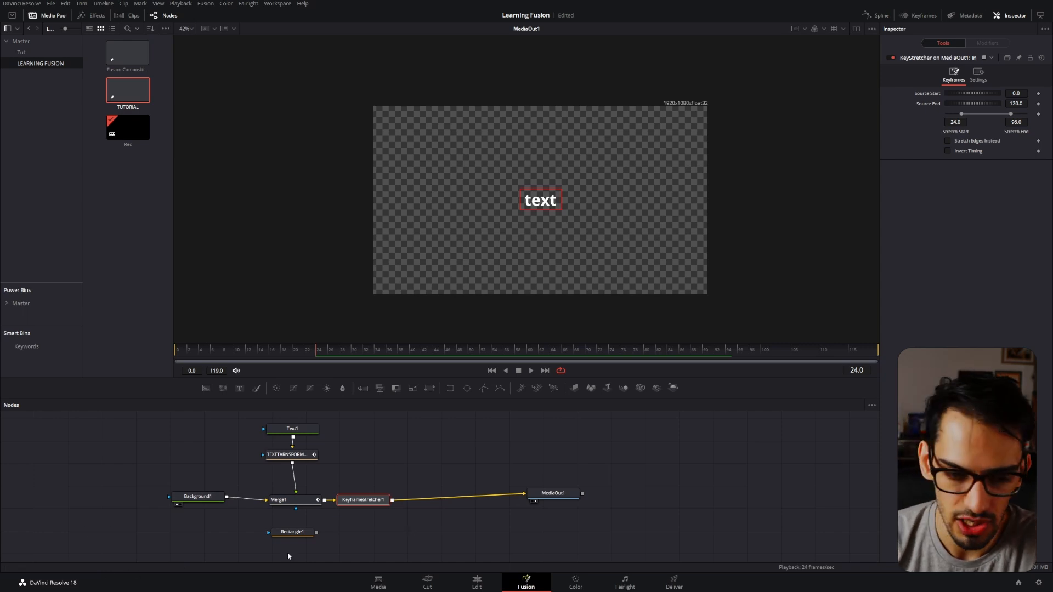
drag(376, 500, 391, 499)
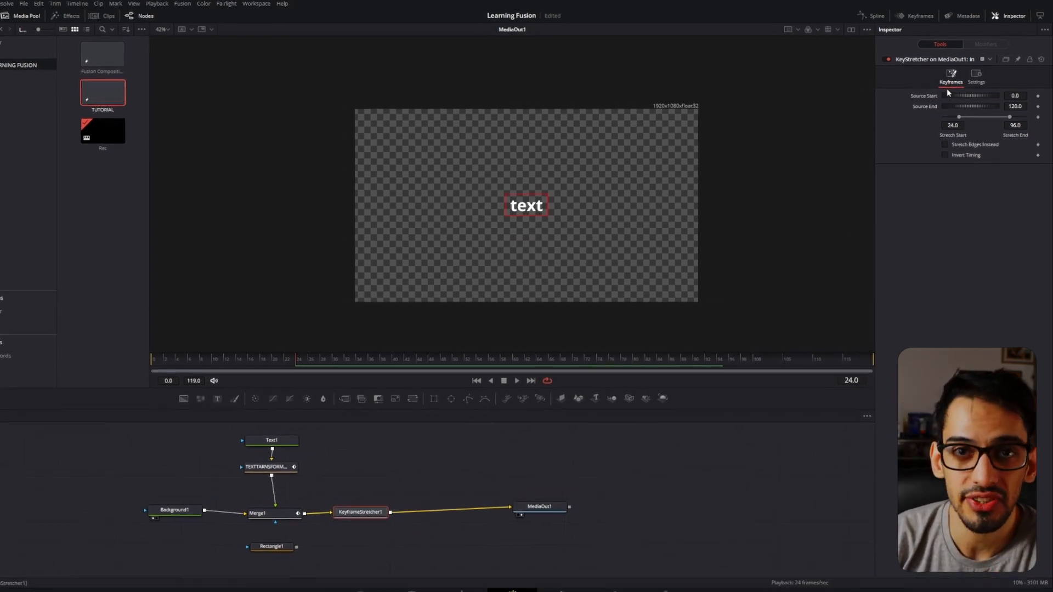
Compare the Keyframe Stretcher's stretch range with the intro's last keyframe at frame 24 and the outro's first keyframe at frame 95.
drag(816, 391, 209, 424)
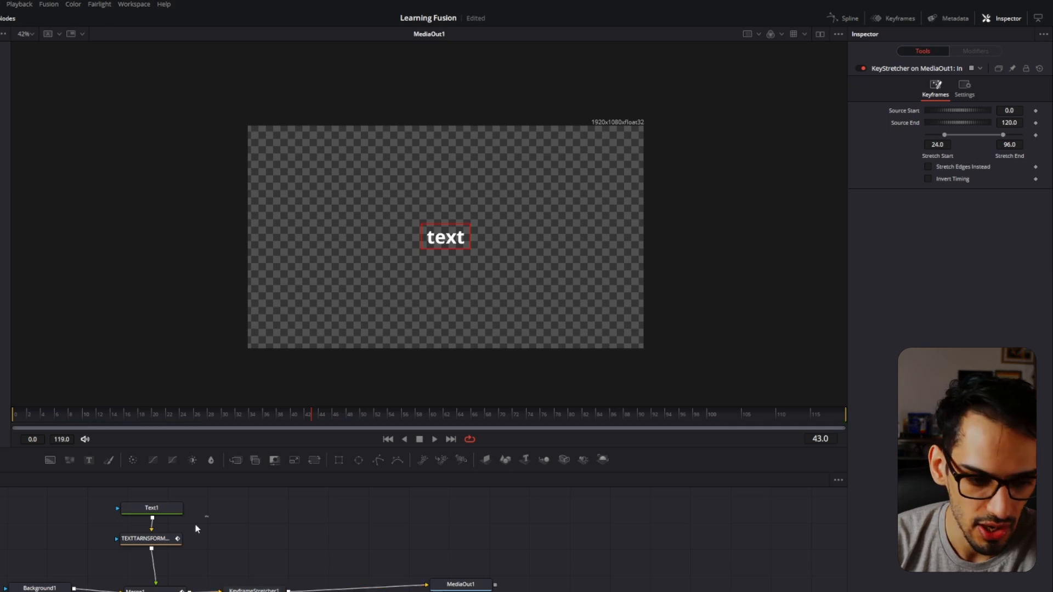
drag(209, 515, 142, 591)
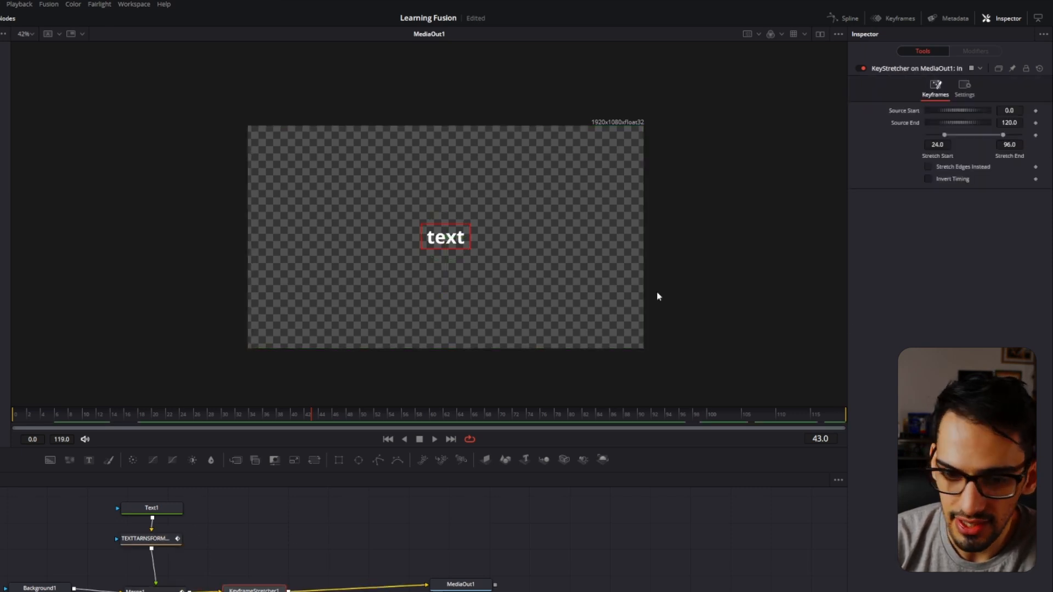
click(156, 543)
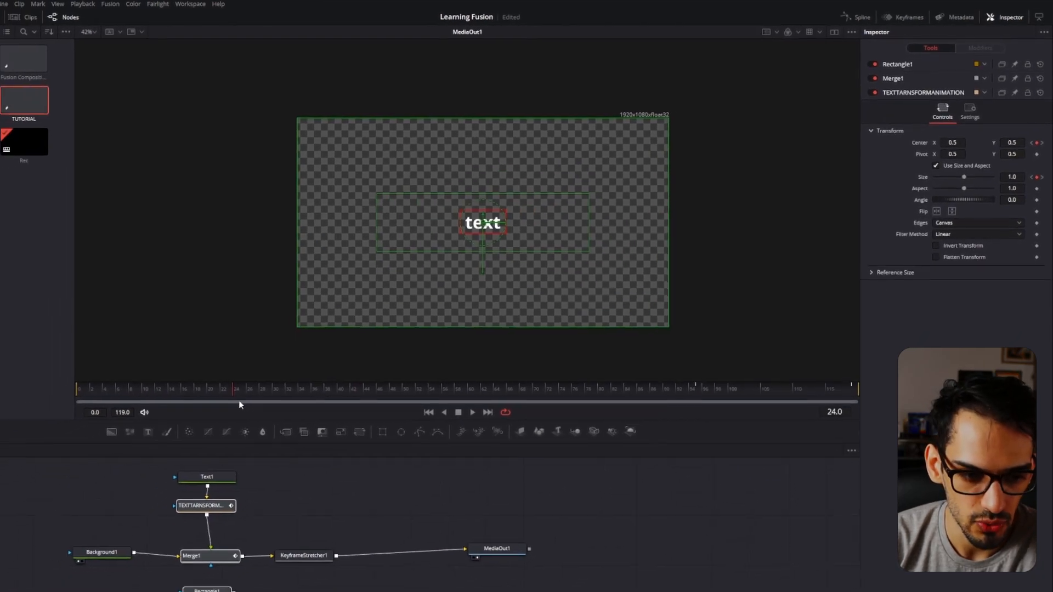
click(316, 558)
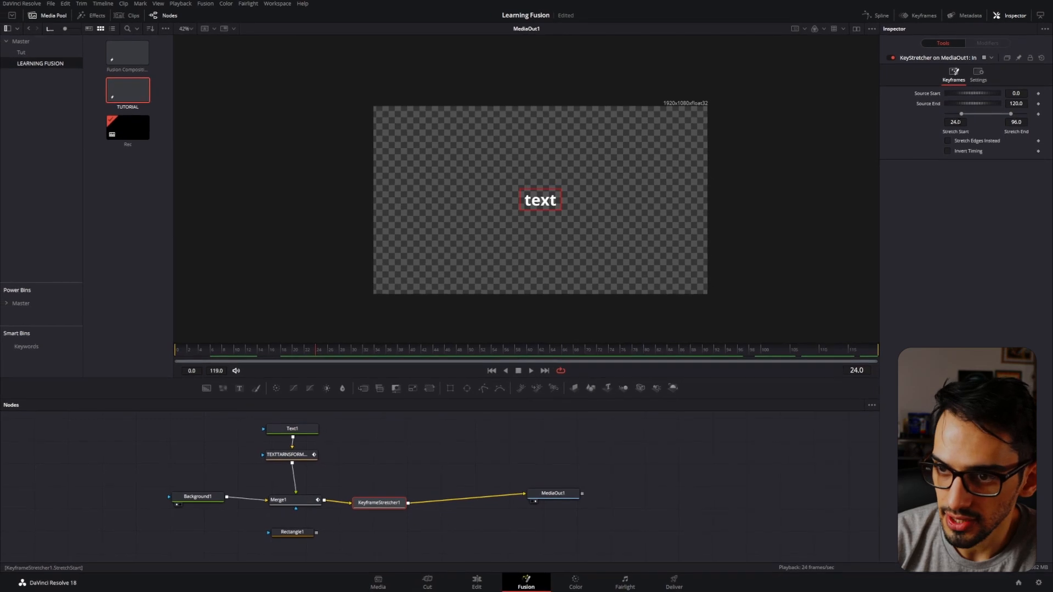
drag(327, 419, 276, 544)
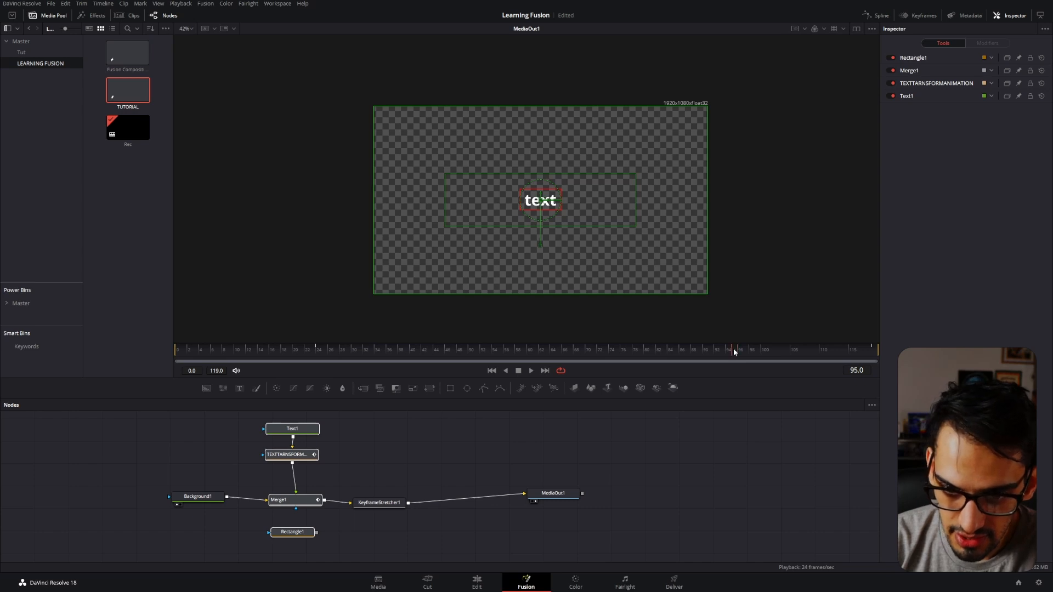
Set the Keyframe Stretcher's Stretch End to 95.
click(386, 503)
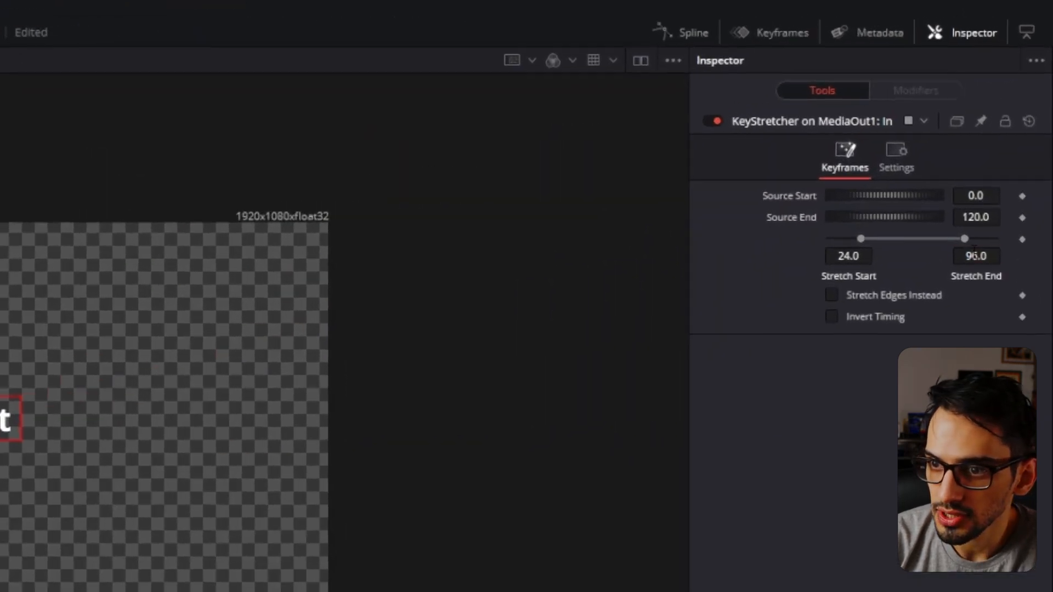
click(1013, 140)
text(95)
key(Return)
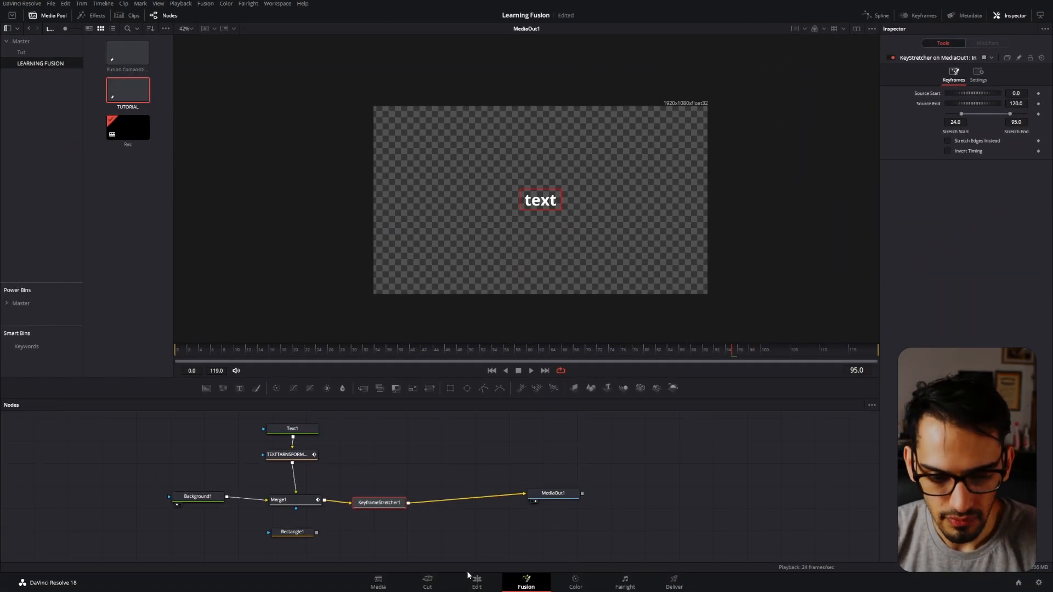
Extend the TUTORIAL clip to 00:00:13:02 on the Edit page and play its intro and outro.
click(476, 582)
drag(153, 478, 250, 476)
drag(126, 405, 97, 402)
key(space)
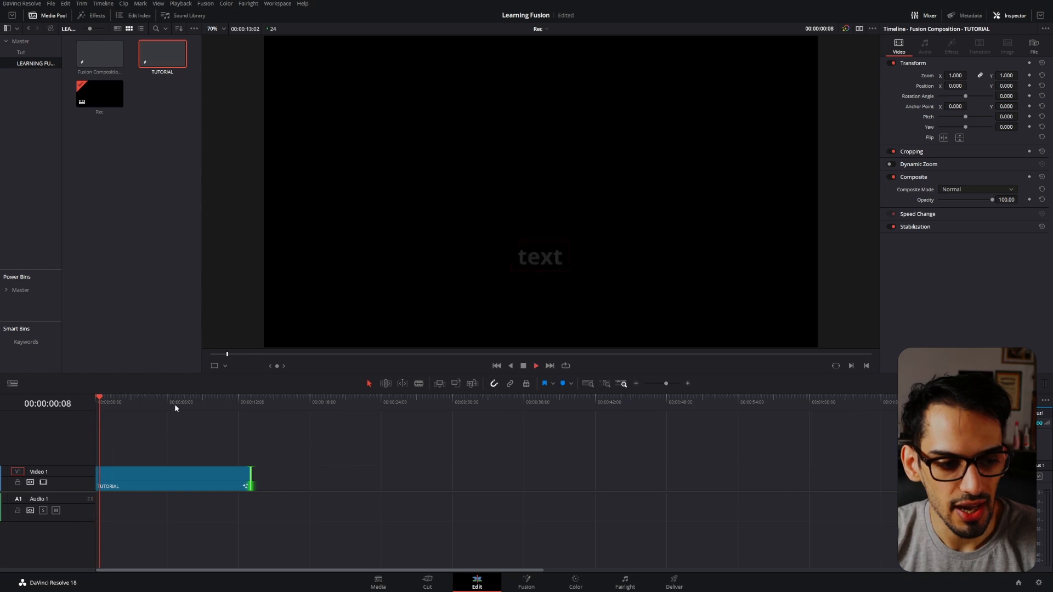
click(199, 400)
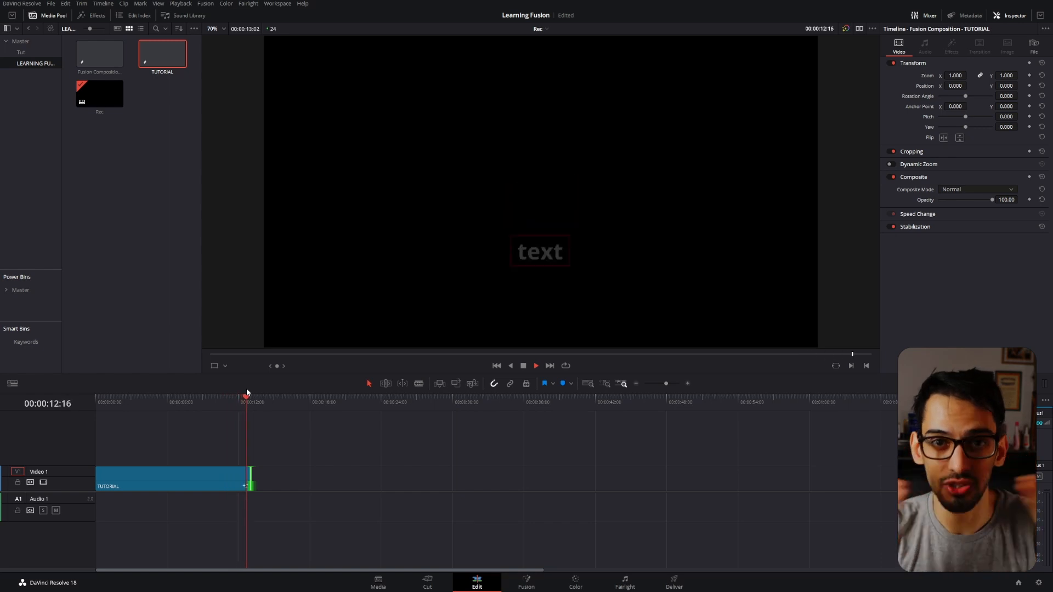
Undo the TUTORIAL clip extension and reopen the composition in Fusion.
key(ctrl+z)
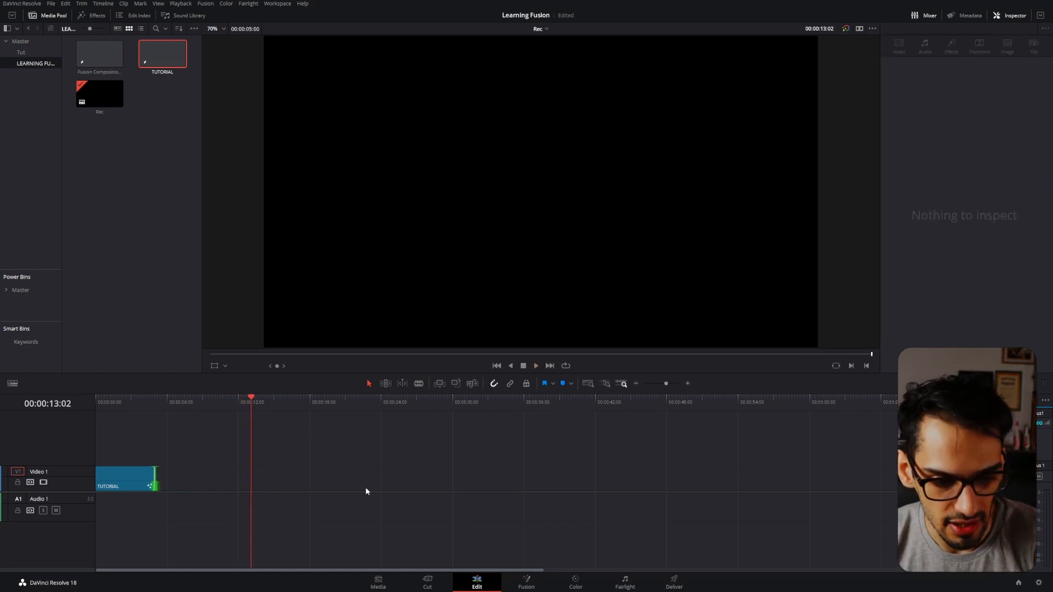
click(125, 403)
click(519, 583)
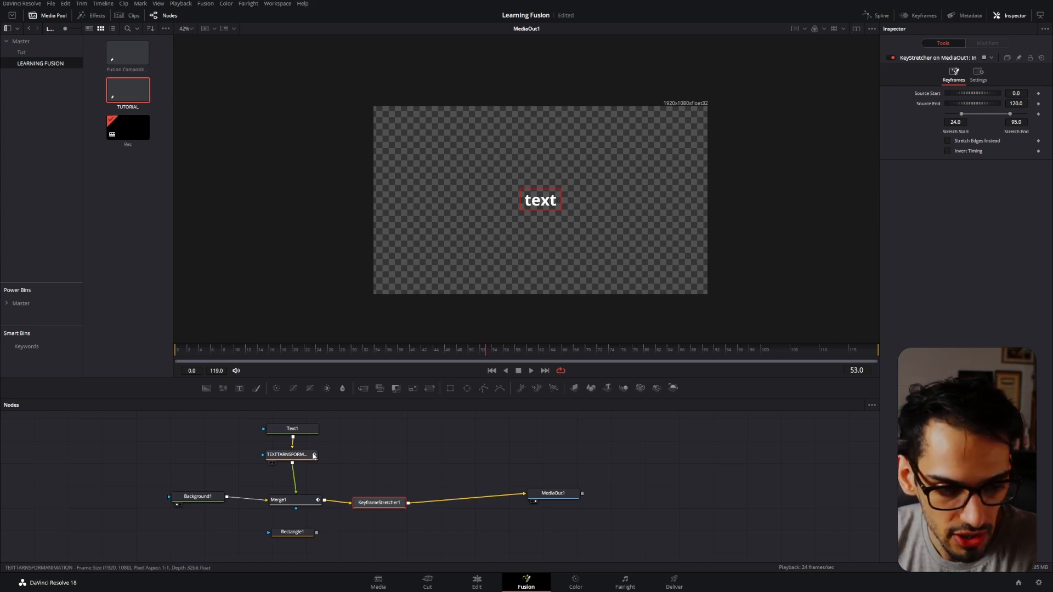
Review the transform node's outro keyframe at frame 95 and the Keyframe Stretcher's start and end settings.
click(293, 455)
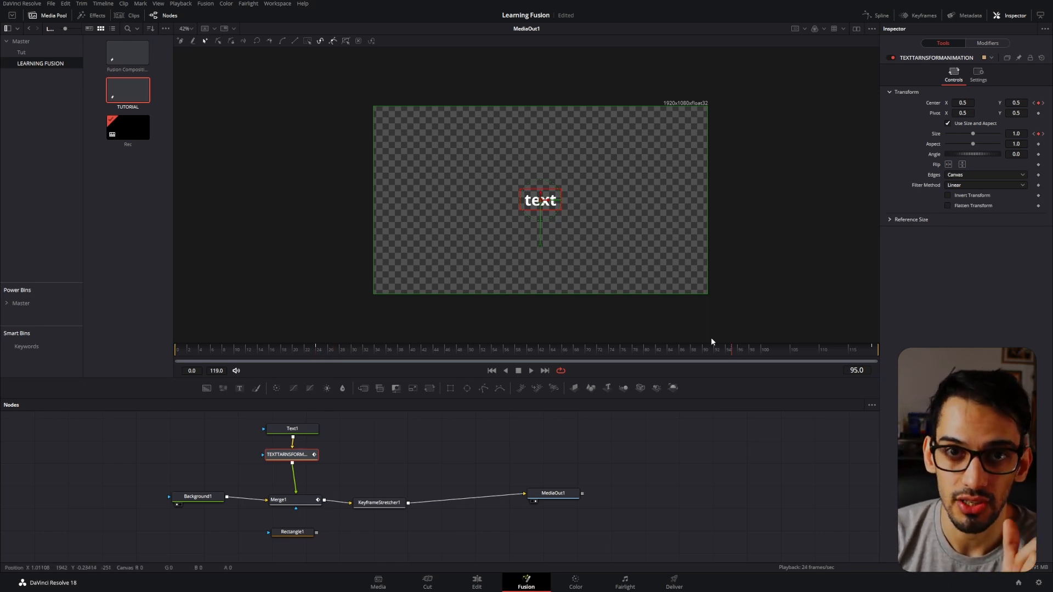
drag(435, 472, 387, 501)
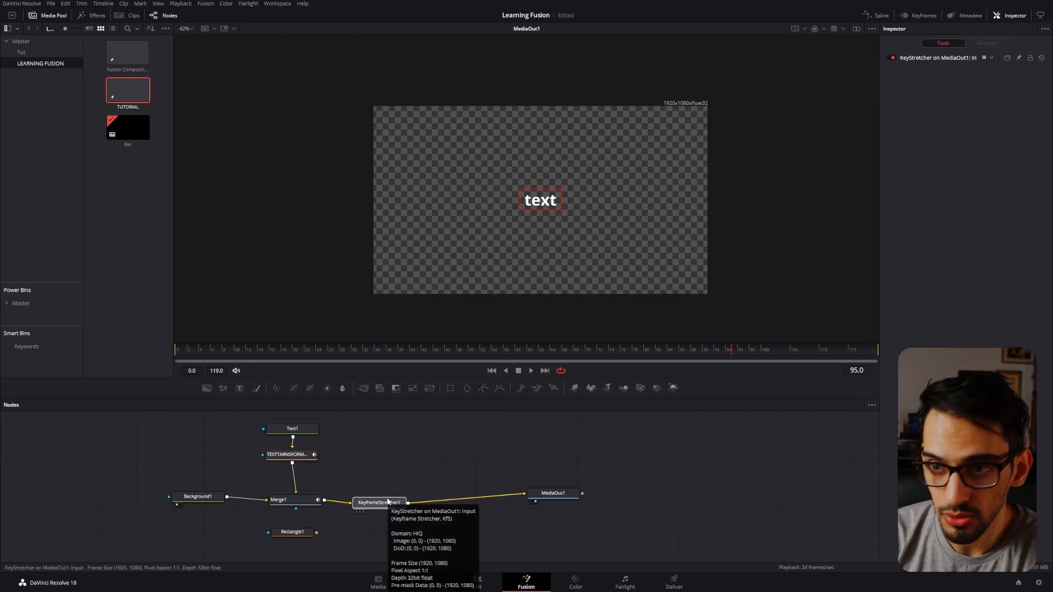
click(394, 508)
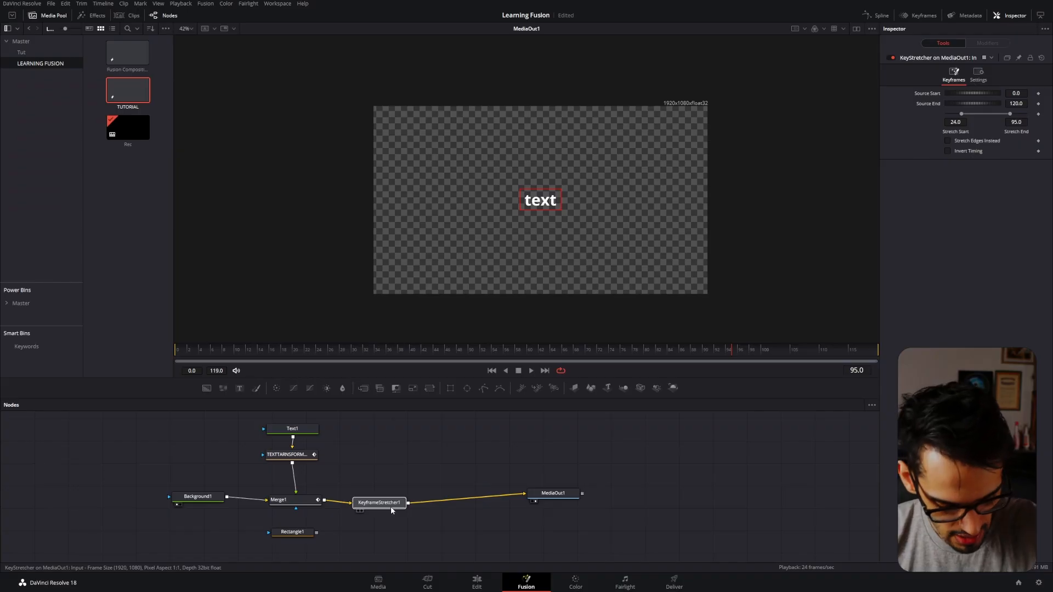
Detach the Keyframe Stretcher from between Merge1 and MediaOut1 and place it unconnected beside the TEXTTARNSFORMANIMATION node.
mouse_move(390, 500)
click(396, 473)
key(ctrl+z)
drag(379, 503, 364, 461)
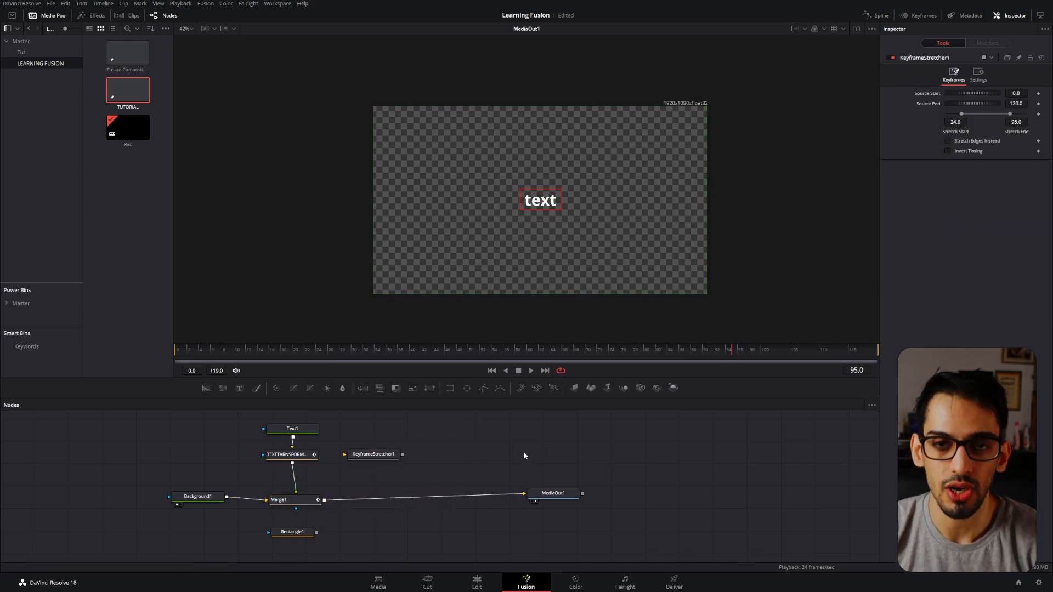
Play the text's intro and outro animation from the beginning and return the playhead to frame 0.
drag(296, 349, 178, 354)
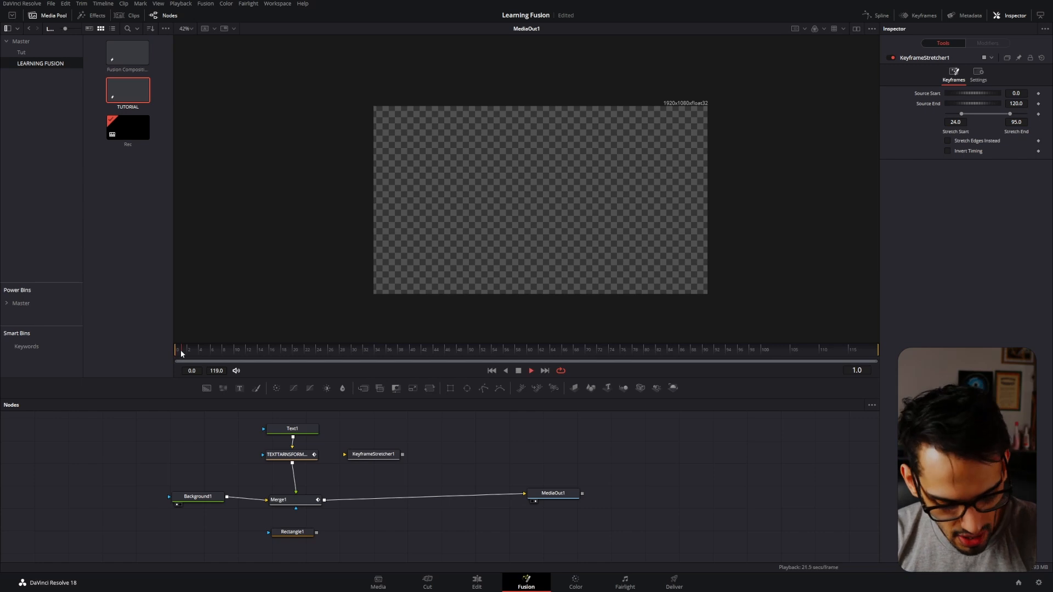
key(space)
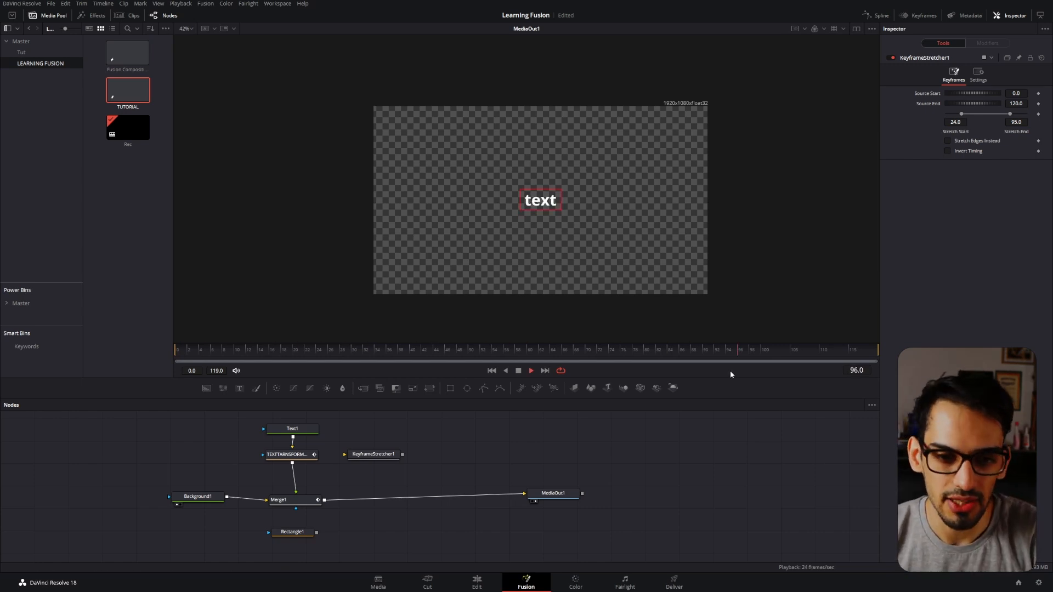
key(space)
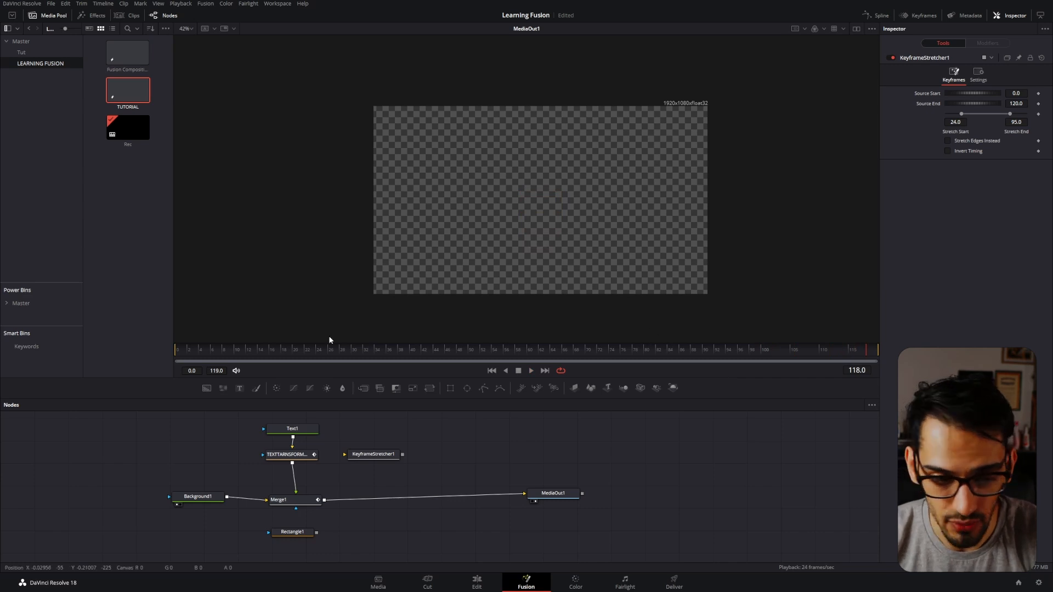
click(176, 350)
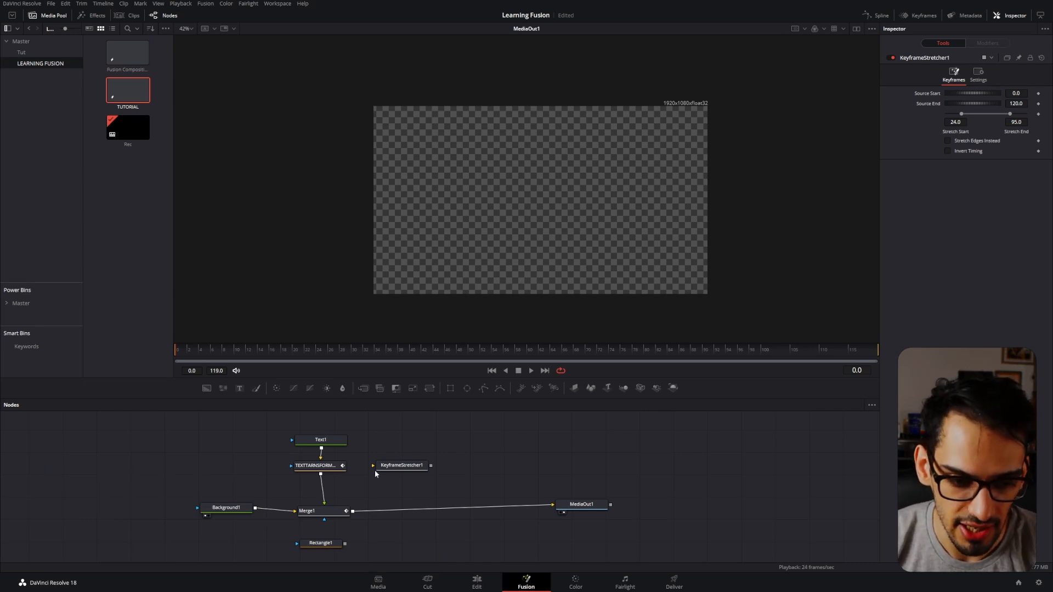
Enable Motion Blur on the TEXTTARNSFORMANIMATION node with the playhead at frame 12, mid-intro.
click(337, 512)
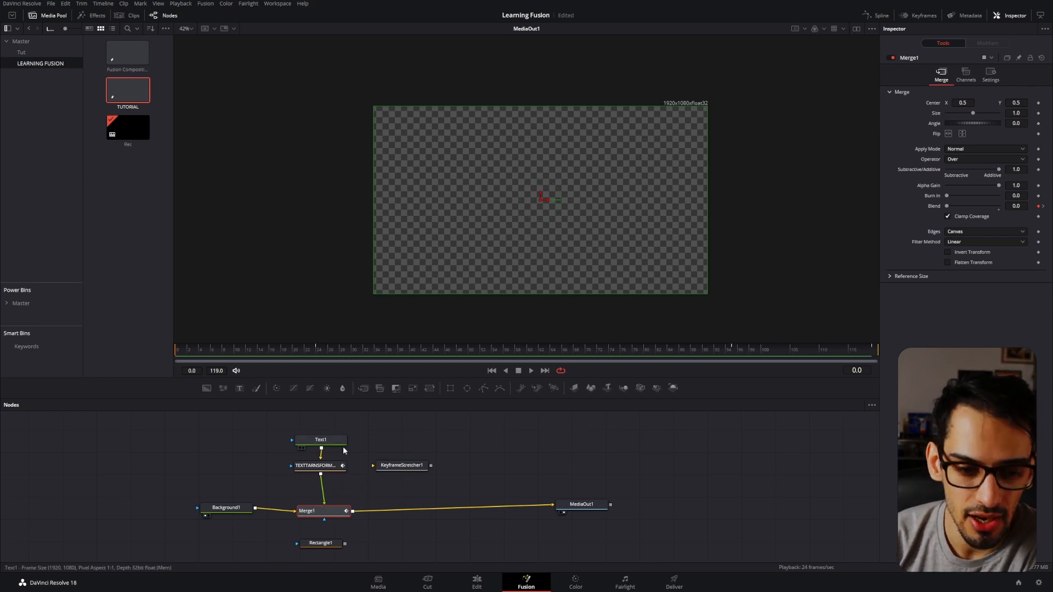
click(318, 466)
click(191, 351)
drag(191, 353, 249, 350)
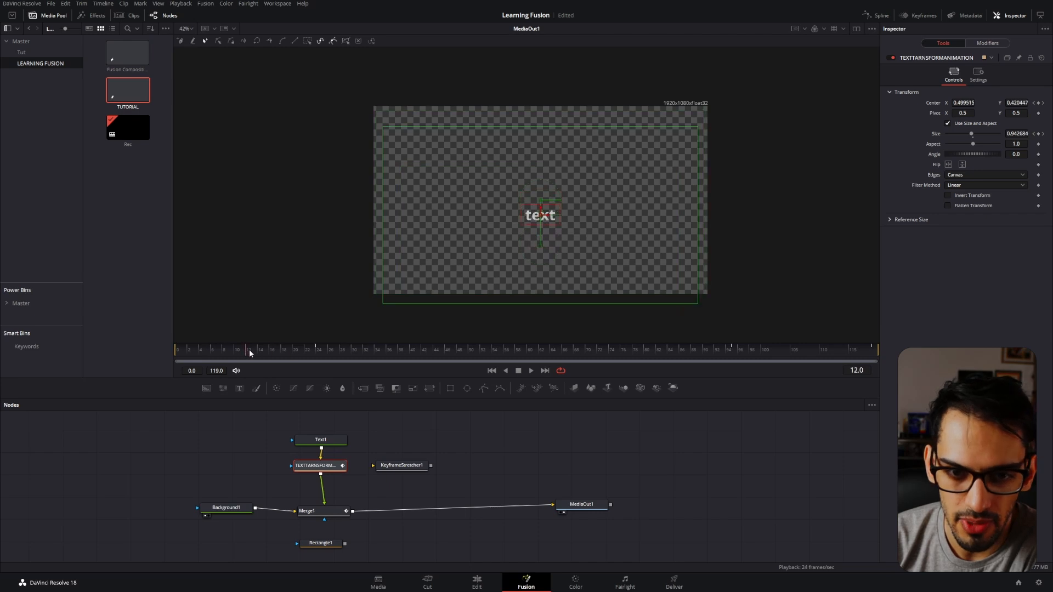
click(978, 74)
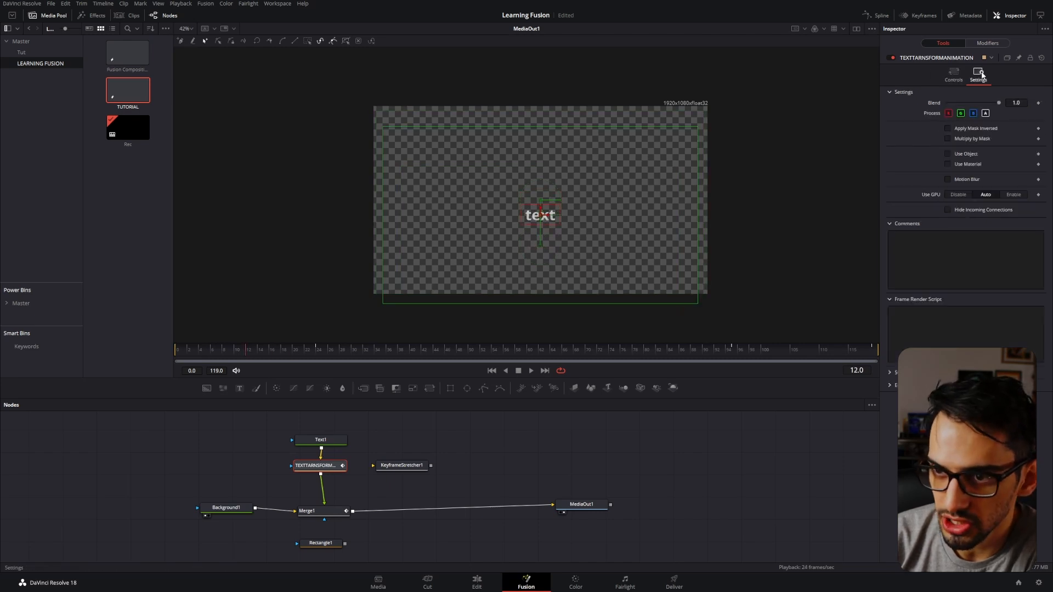
click(955, 179)
Play the intro with motion blur, examine it enlarged in the viewer, and return the playhead to frame 0.
drag(243, 352, 173, 353)
key(space)
key(space)
scroll(539, 231, up, 4)
drag(284, 354, 174, 354)
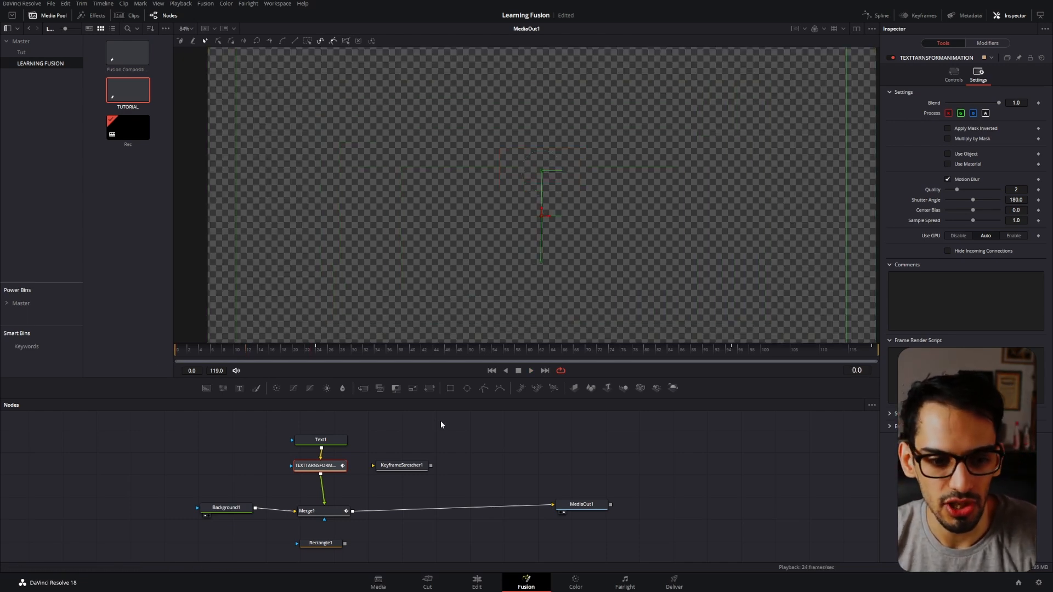
Play the intro, then compare the text at frame 12 with Motion Blur off and on again for the TEXTTARNSFORMANIMATION node.
key(space)
click(313, 466)
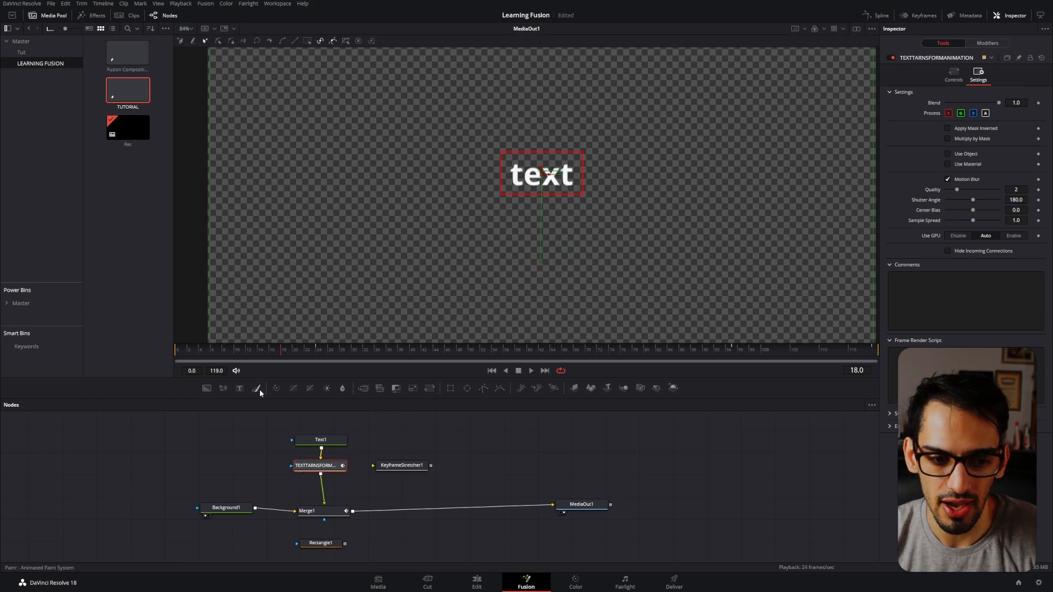
click(236, 351)
drag(240, 364, 245, 365)
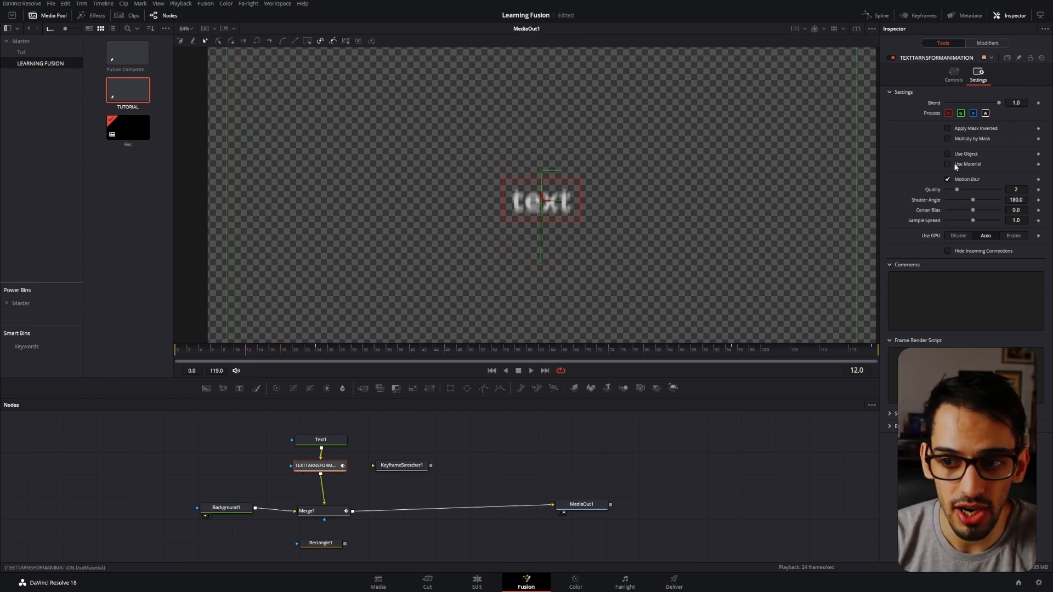
click(947, 180)
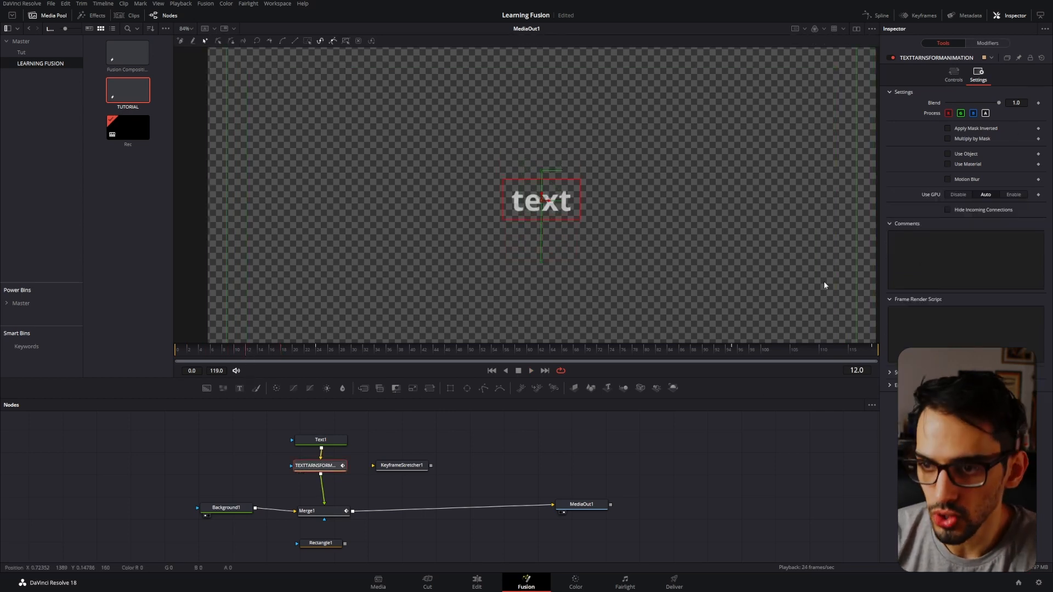
click(977, 179)
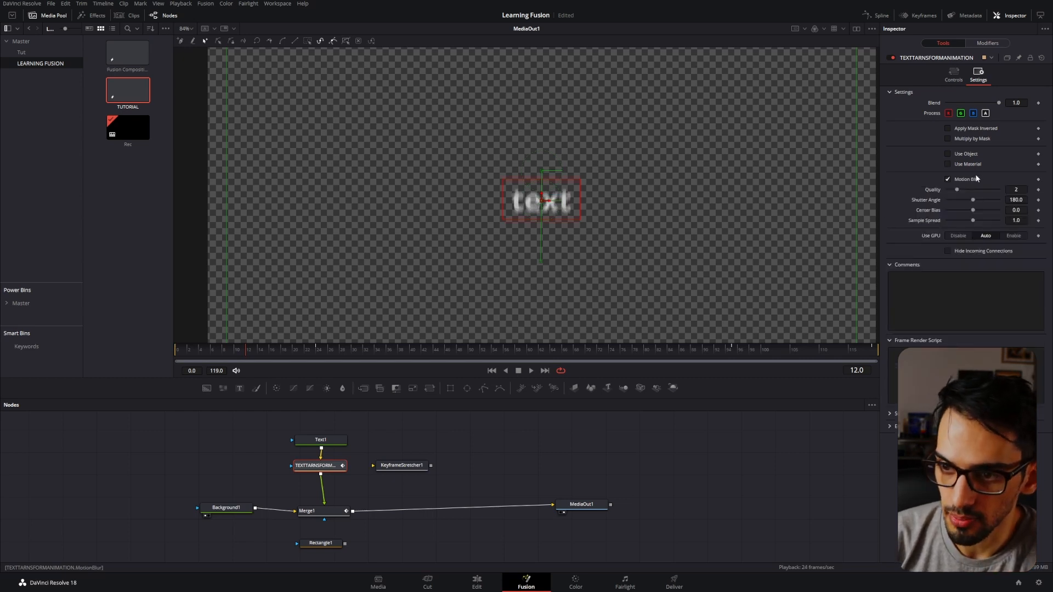
Set the TEXTTARNSFORMANIMATION node's Shutter Angle to 80 and preview the intro from frame 1.
click(959, 201)
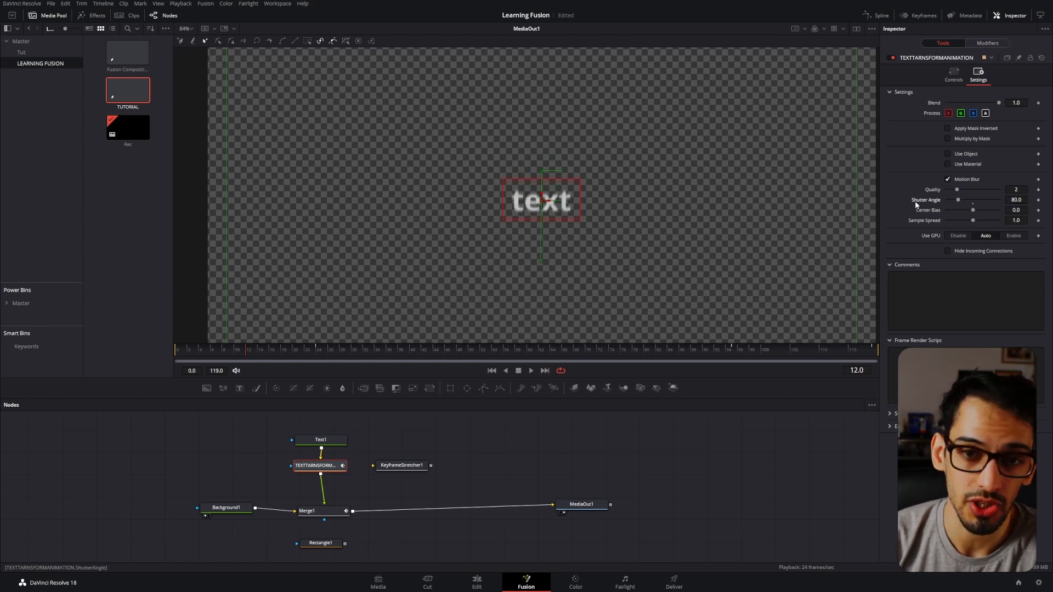
click(181, 352)
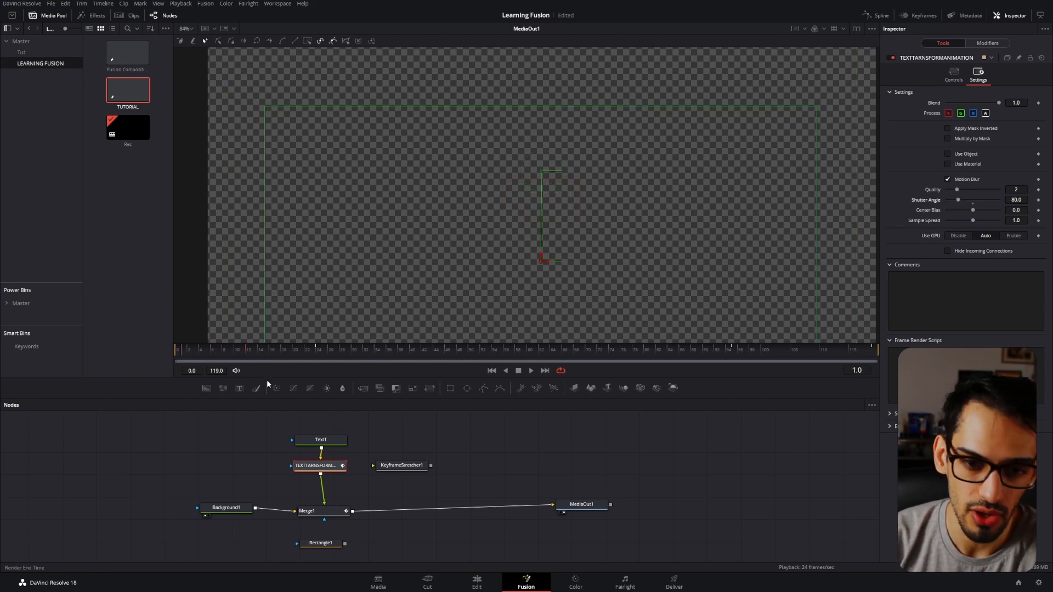
click(591, 455)
key(space)
click(332, 466)
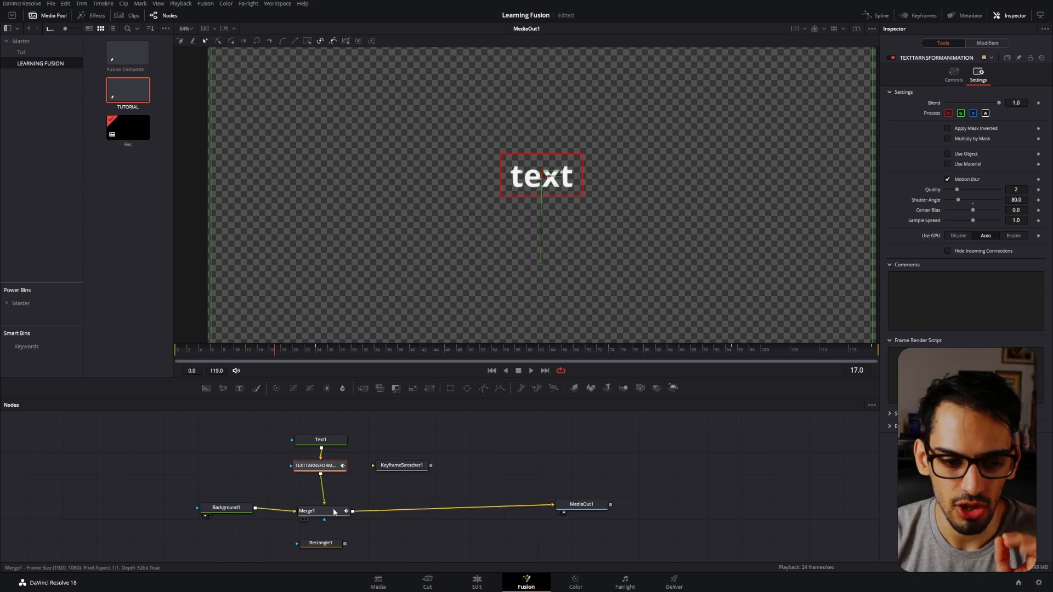
Animate the color of Text1's Red Outline shading element by keyframing it at frame 0 and setting it to yellow #ffc105 at frame 24.
click(331, 444)
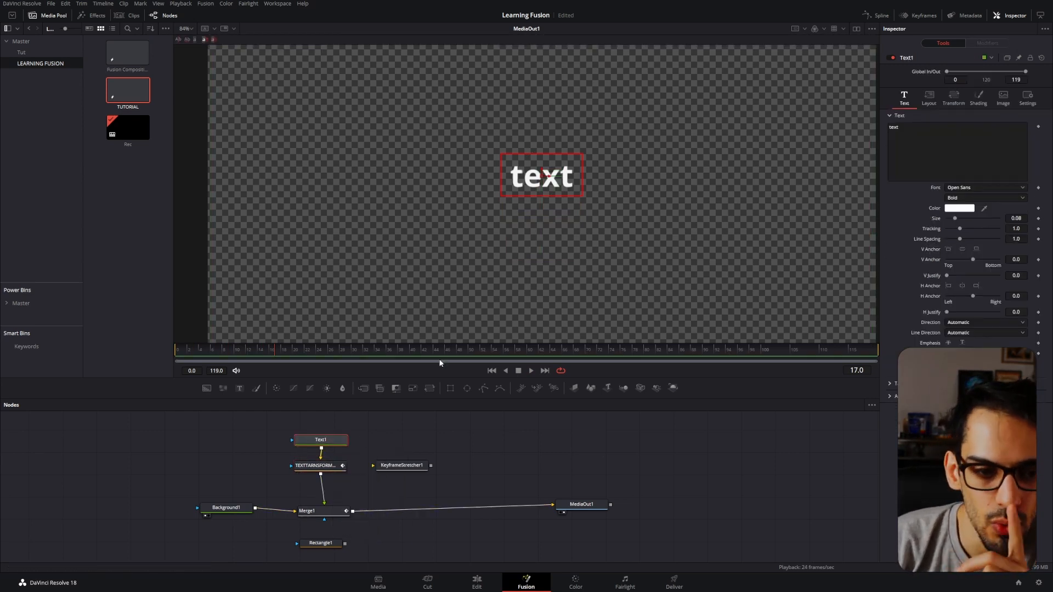
mouse_move(252, 352)
mouse_down()
mouse_move(210, 351)
mouse_move(314, 350)
mouse_move(130, 364)
mouse_up()
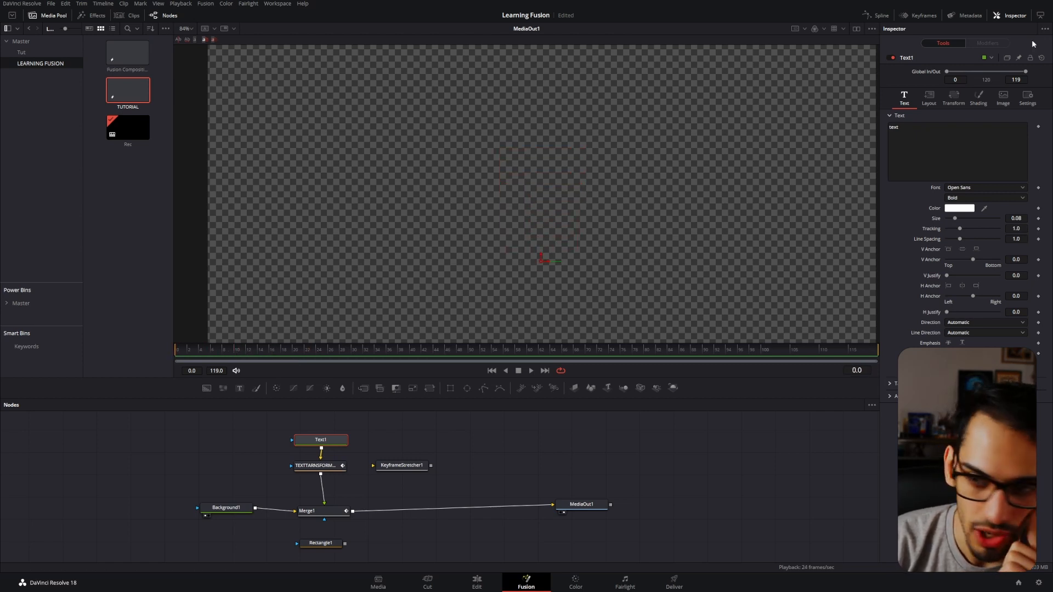
click(978, 102)
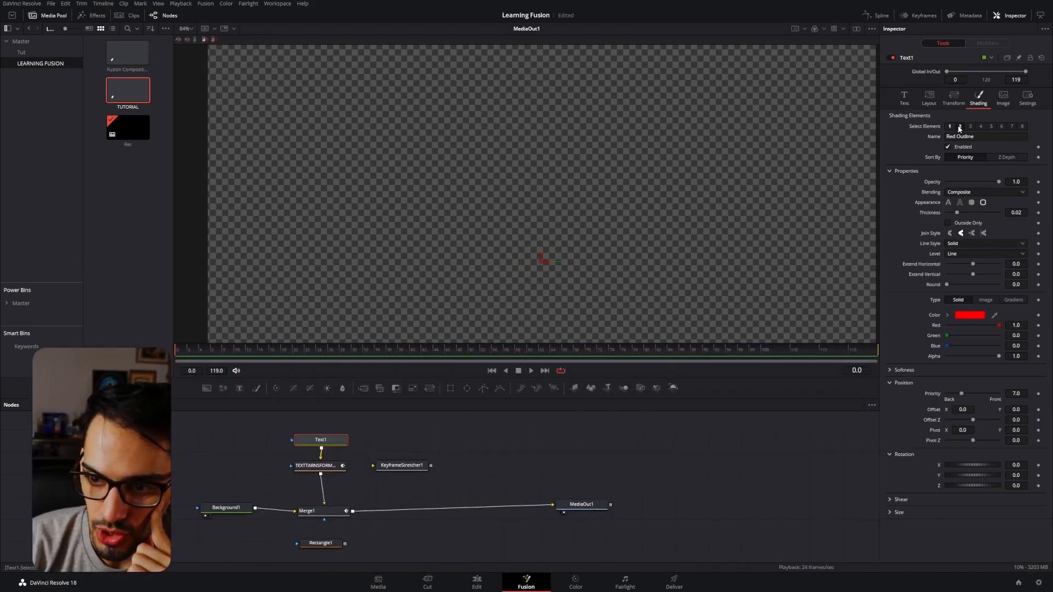
click(1038, 316)
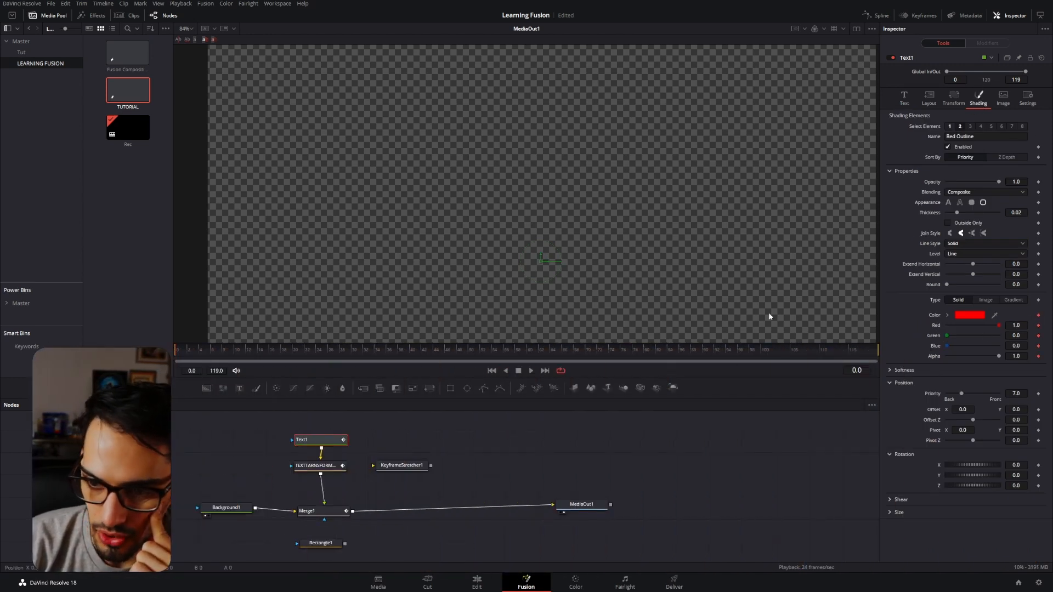
click(319, 353)
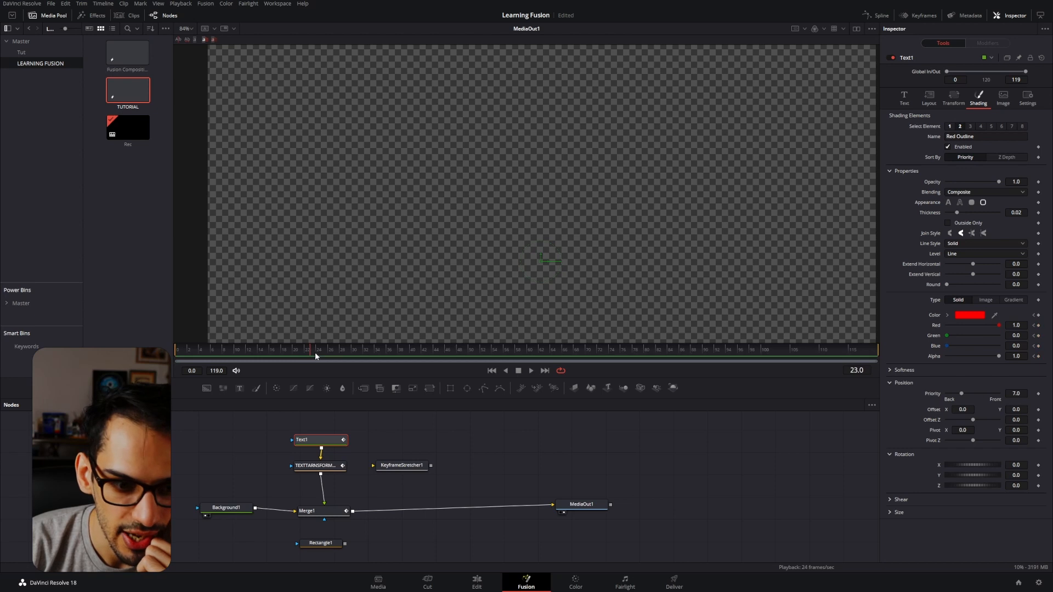
click(970, 314)
click(462, 334)
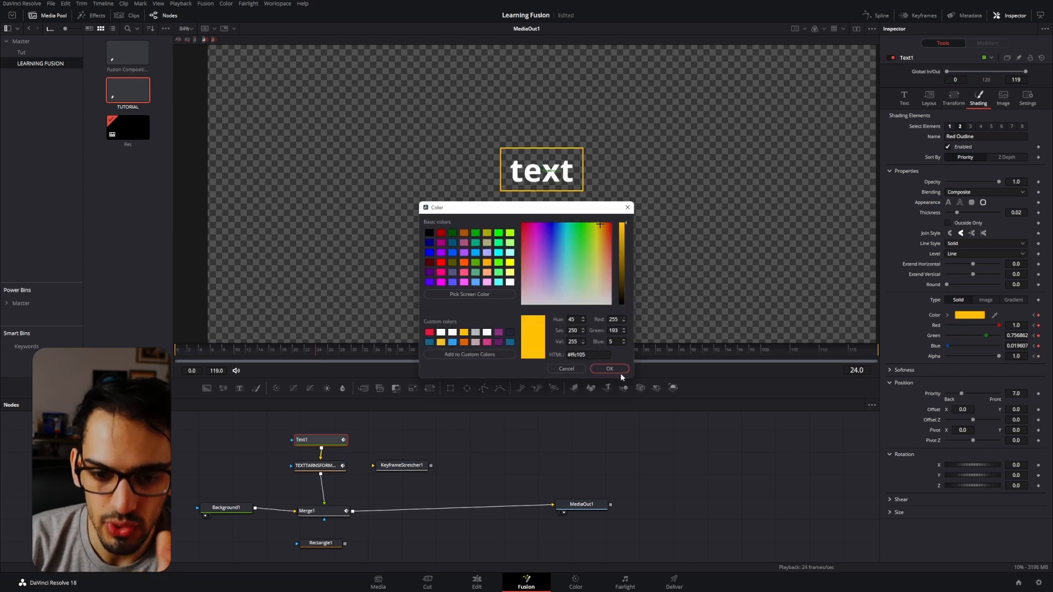
click(617, 370)
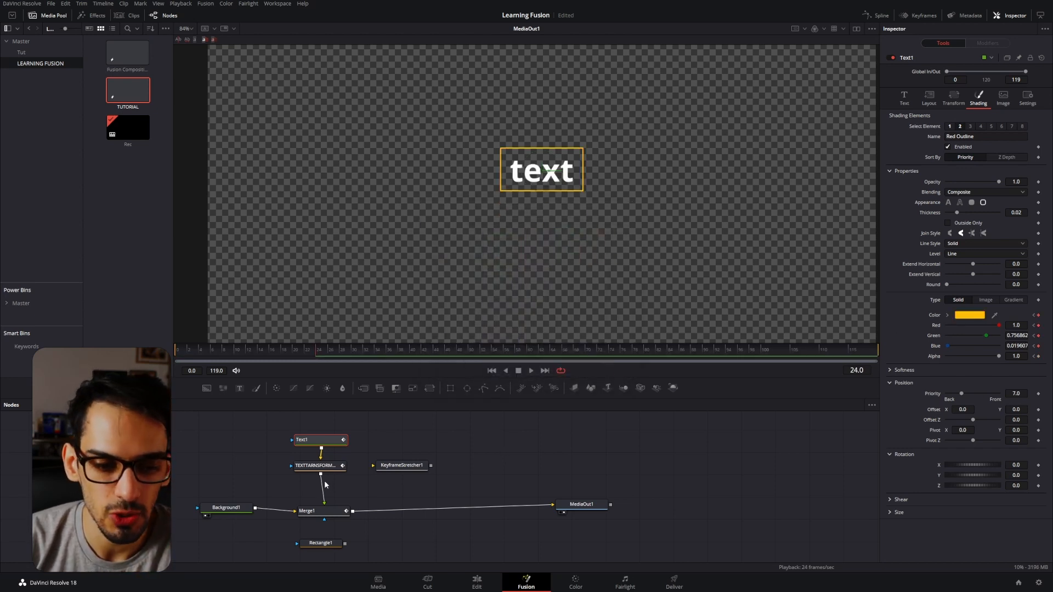
Look at the Motion Blur option in Text1's settings and scrub through the outline color change to frame 19.
click(319, 465)
drag(183, 352, 206, 354)
click(303, 443)
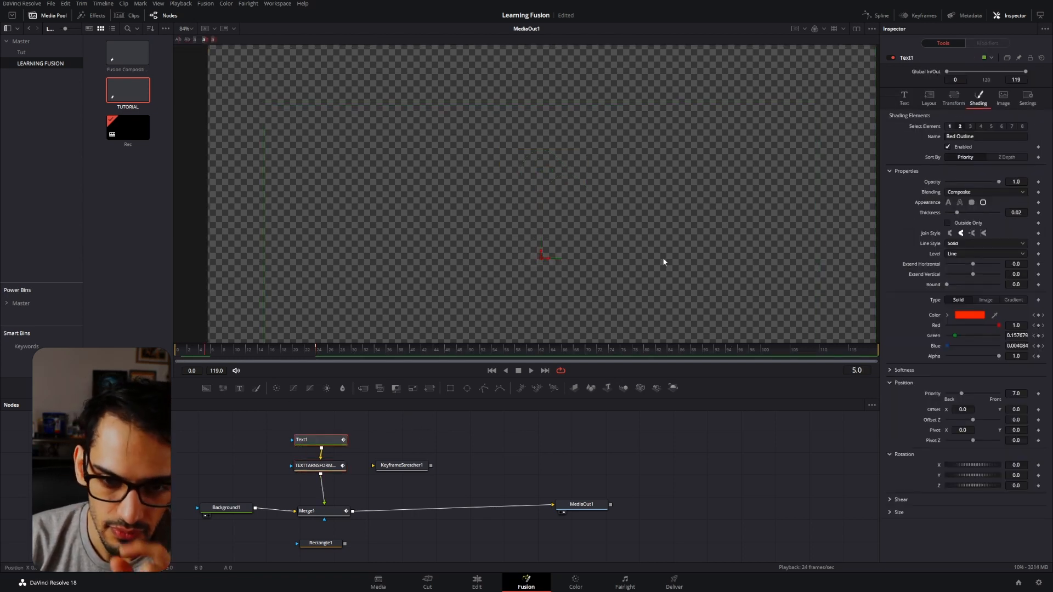
click(1032, 100)
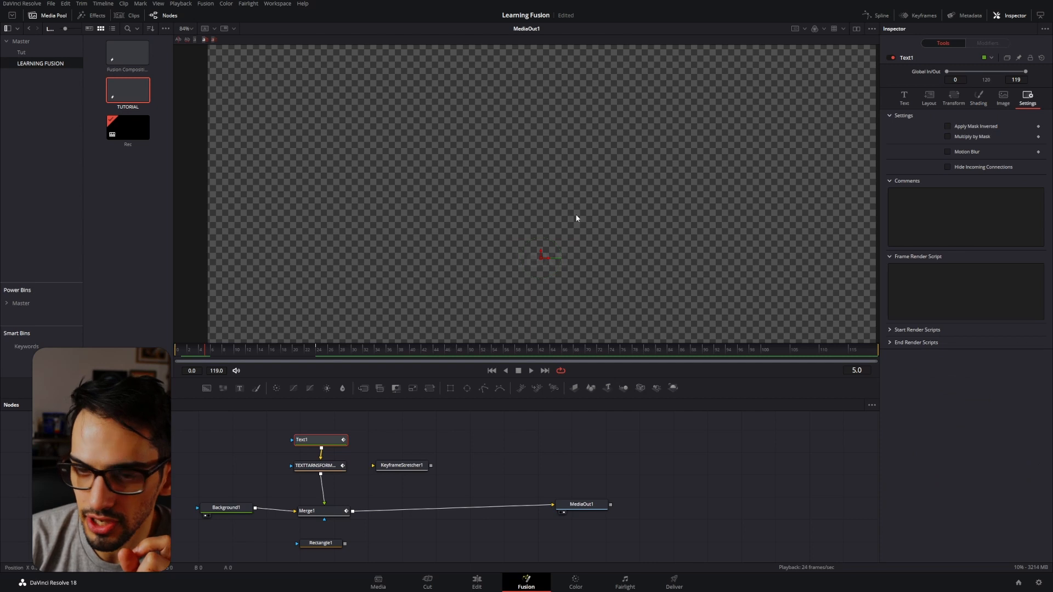
drag(192, 350, 288, 353)
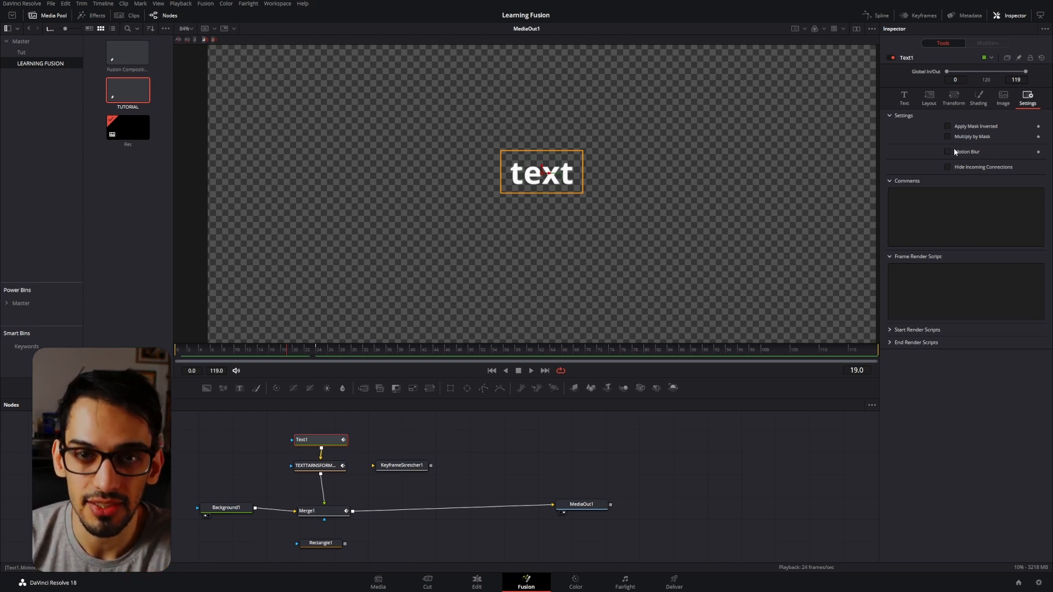
Move the KeyframeStretcher1 node farther away from the text nodes and enable Motion Blur on Merge1.
click(349, 511)
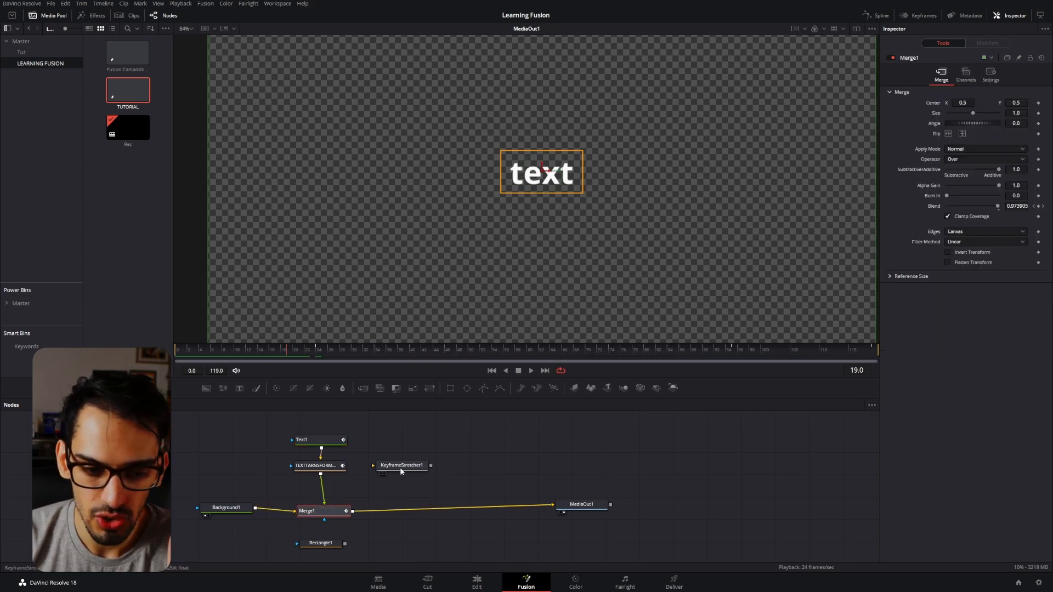
drag(400, 468, 459, 466)
click(324, 510)
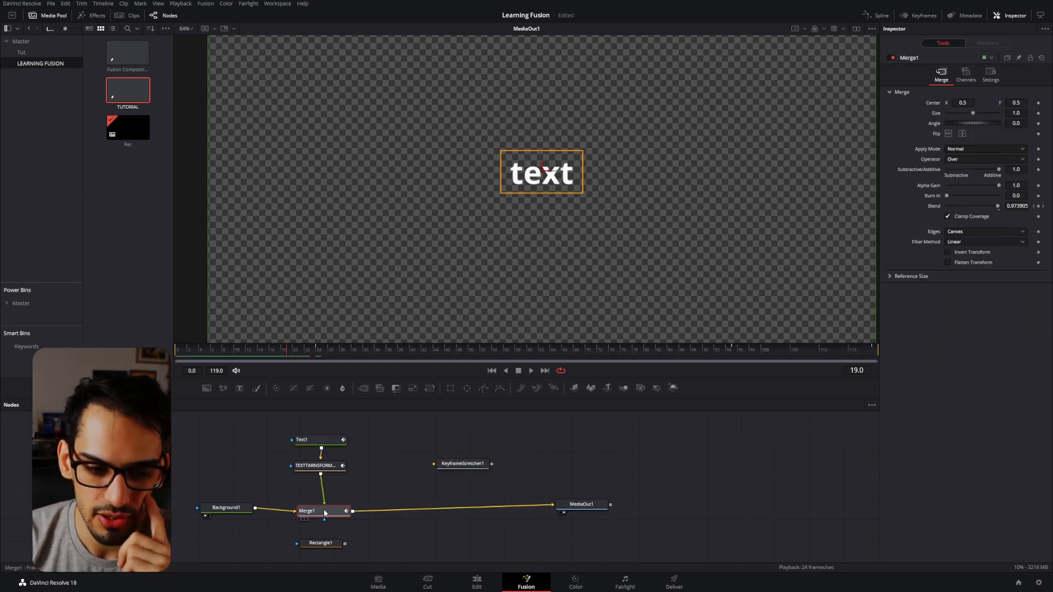
click(990, 74)
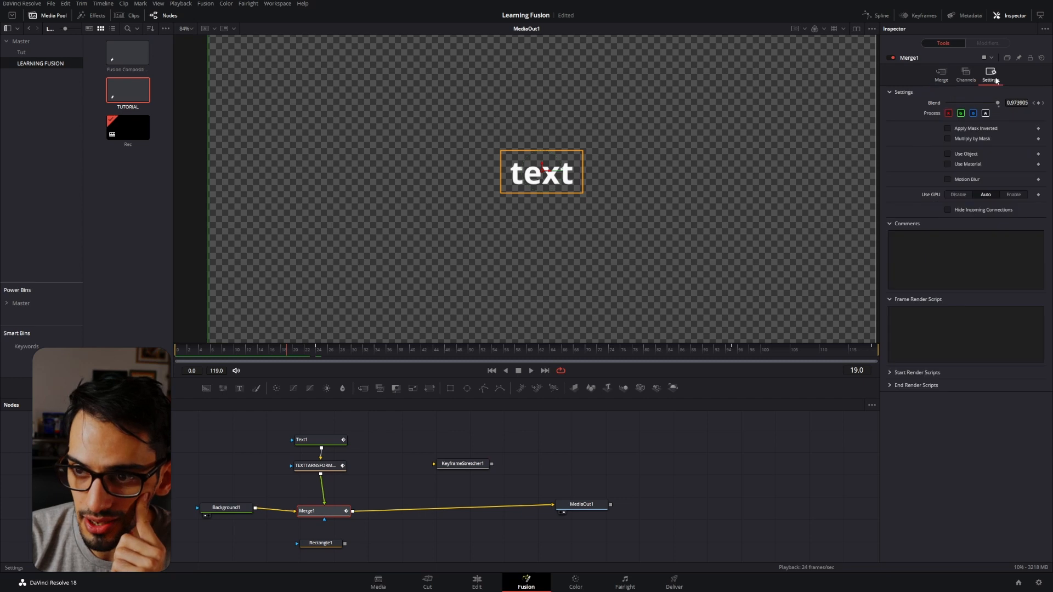
click(957, 179)
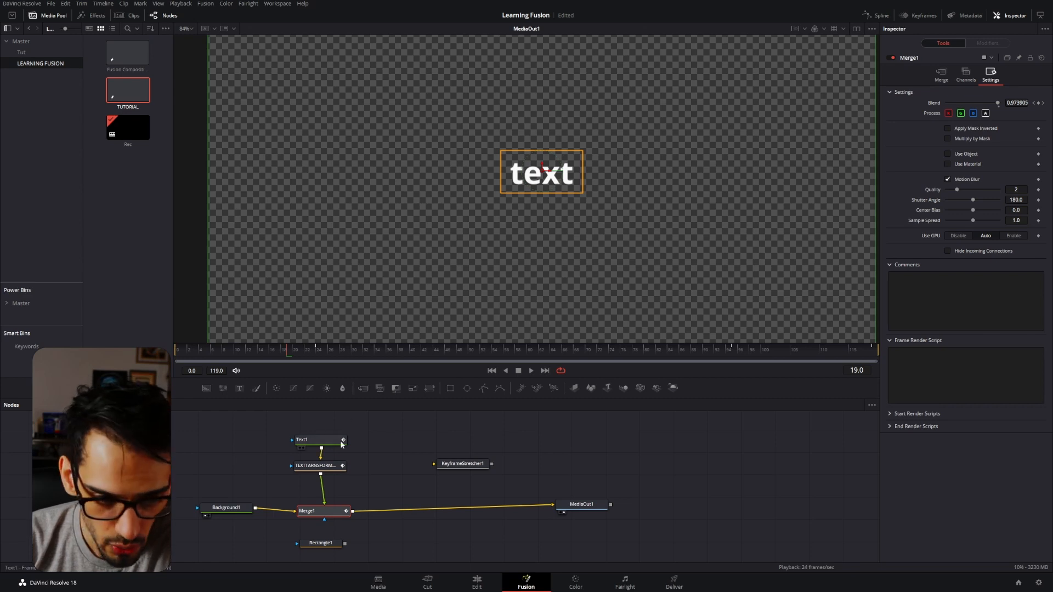
Pin Merge1's settings in the Inspector and show the TEXTTARNSFORMANIMATION settings together with them.
click(1018, 57)
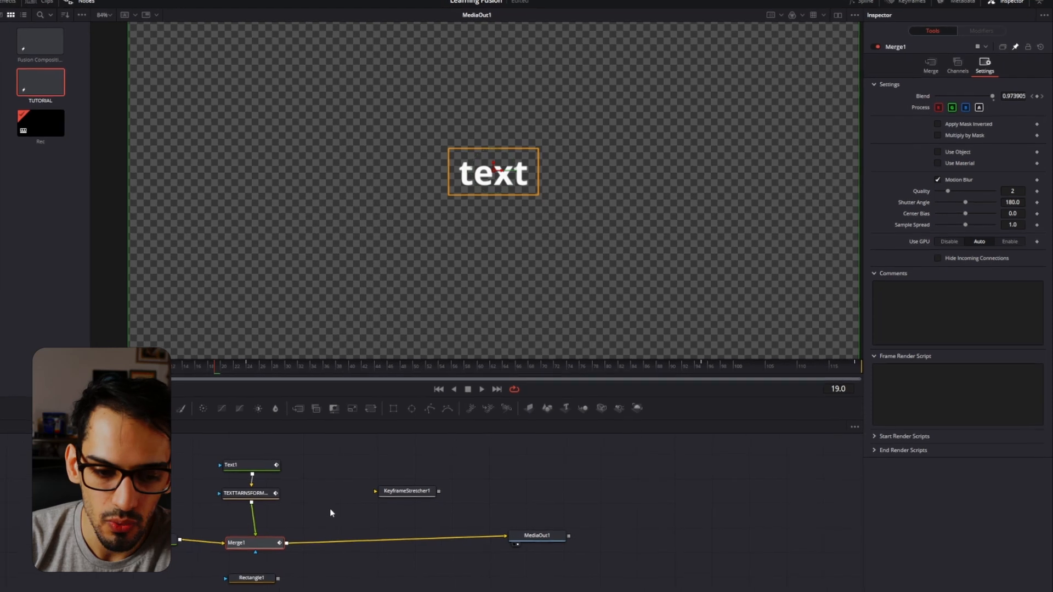
click(388, 464)
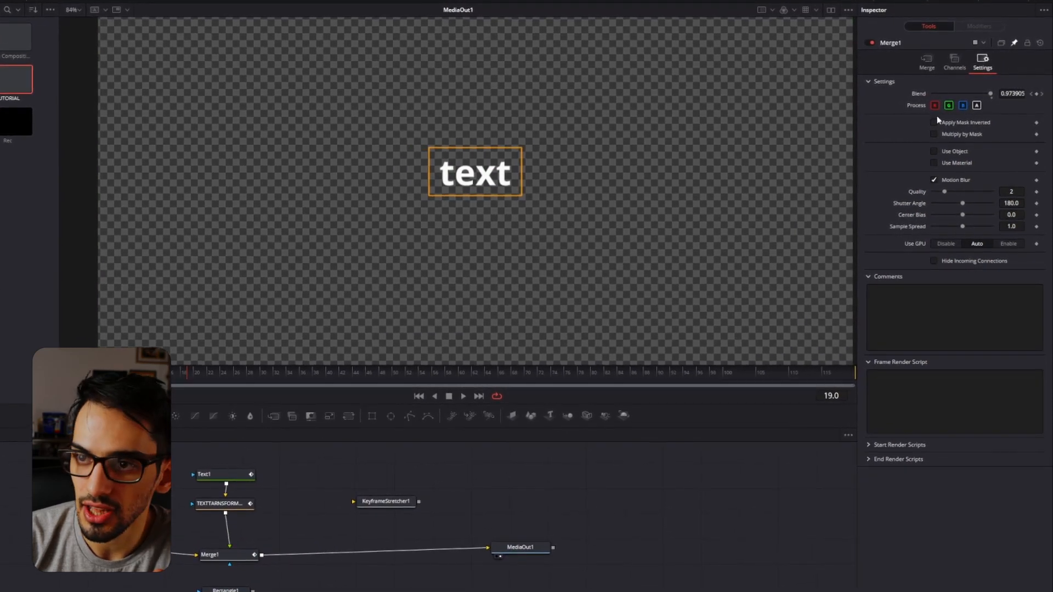
click(236, 504)
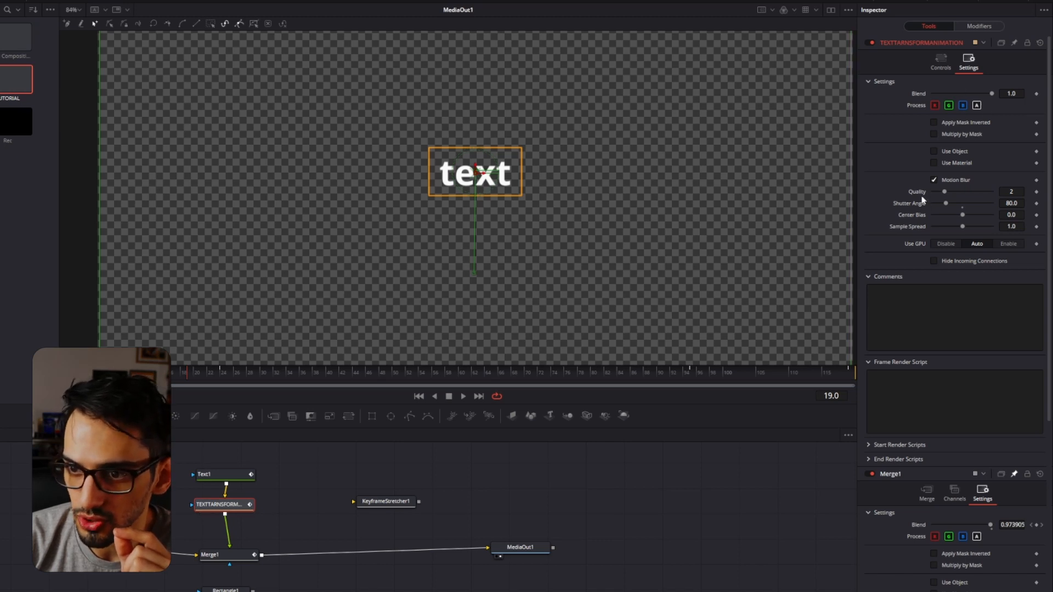
scroll(915, 199, down, 2)
Add an expression to the TEXTTARNSFORMANIMATION node's motion blur Quality, linking it to Merge1.Quality.
right_click(919, 137)
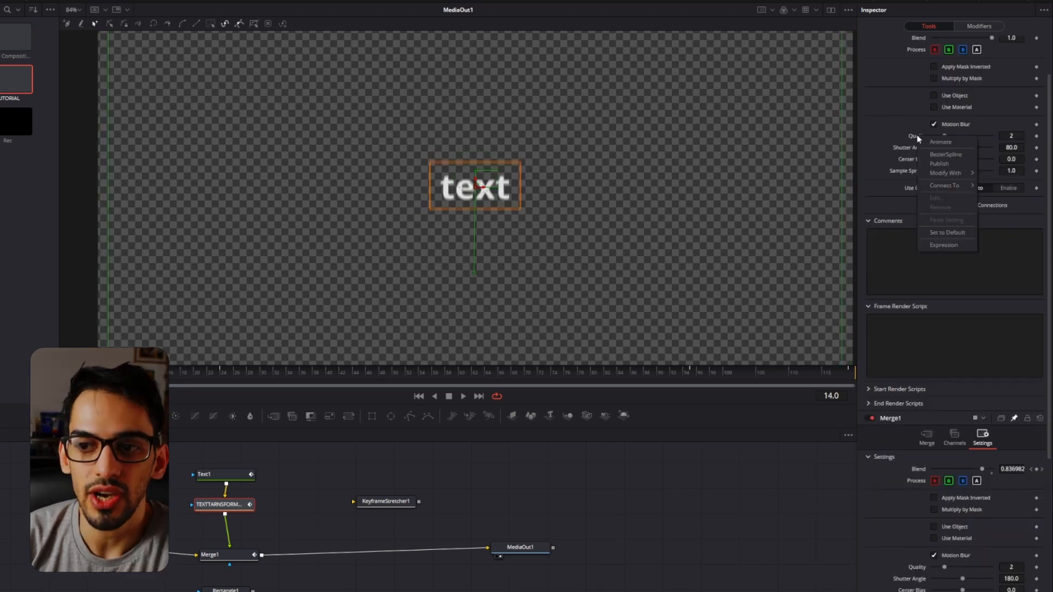
click(939, 244)
scroll(927, 235, down, 2)
scroll(928, 234, up, 2)
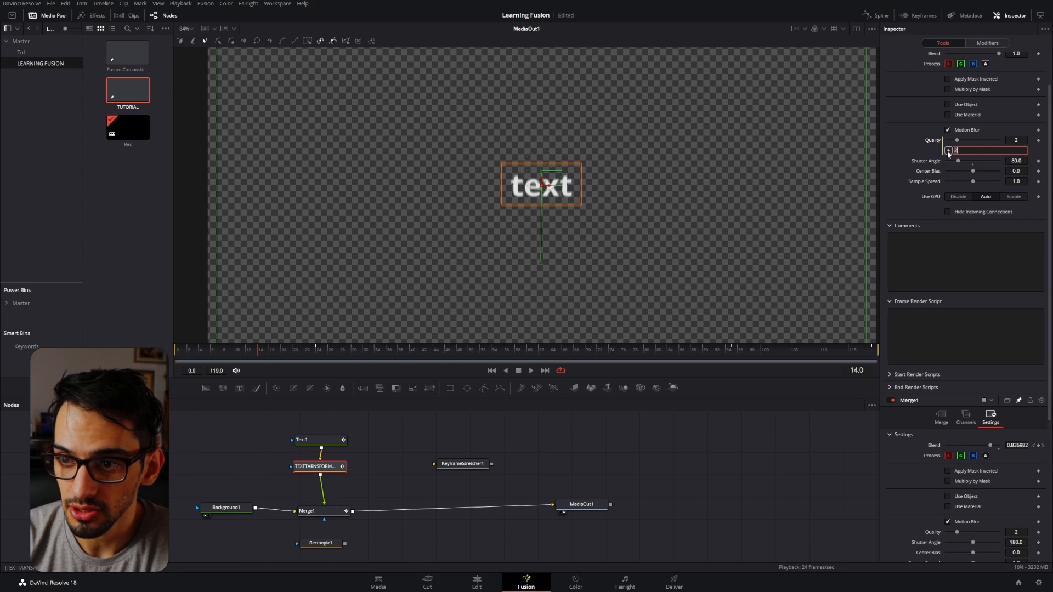
drag(946, 150, 930, 548)
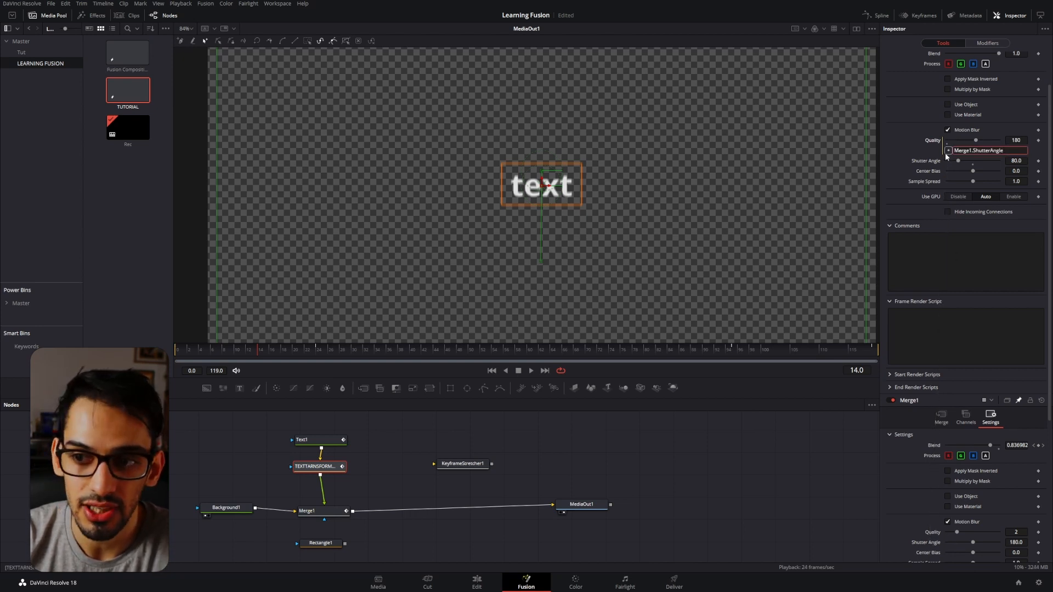
drag(945, 153, 937, 533)
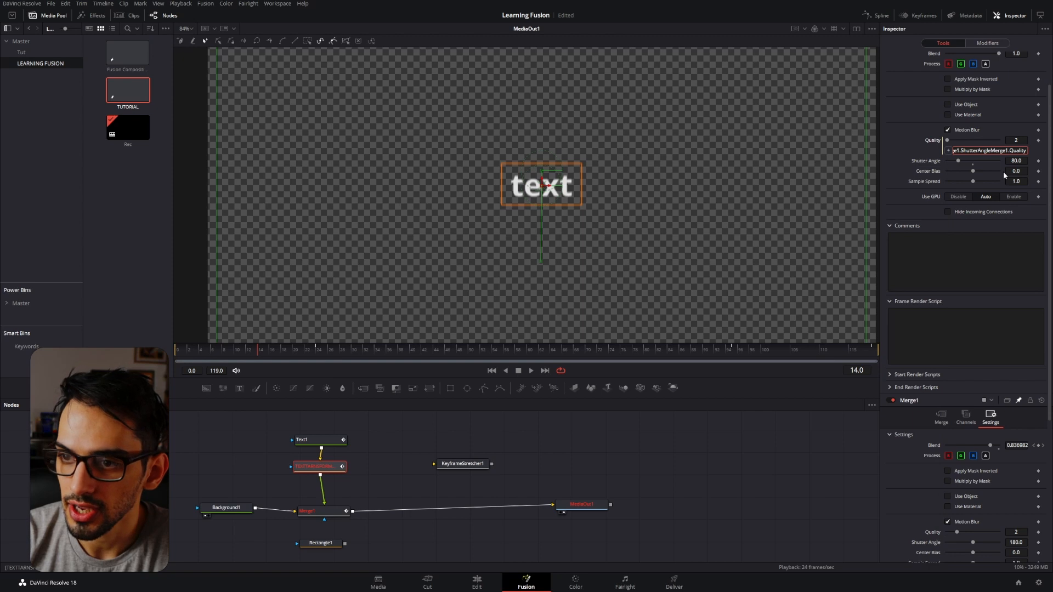
key(ctrl+a)
key(BackSpace)
drag(948, 151, 933, 532)
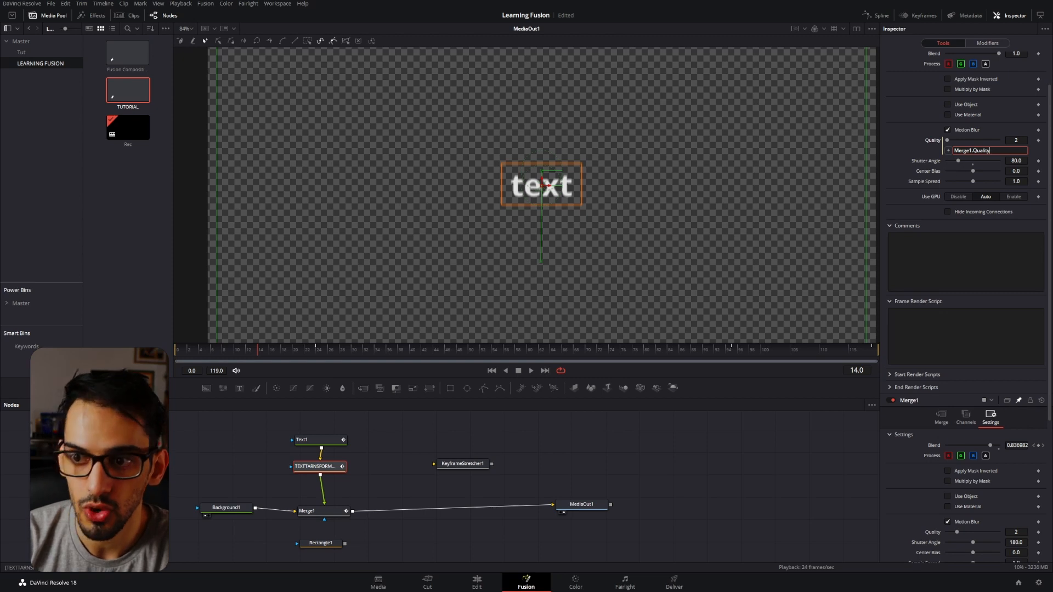
Add an expression to the TEXTTARNSFORMANIMATION node's Shutter Angle, linking it to Merge1.ShutterAngle.
right_click(937, 166)
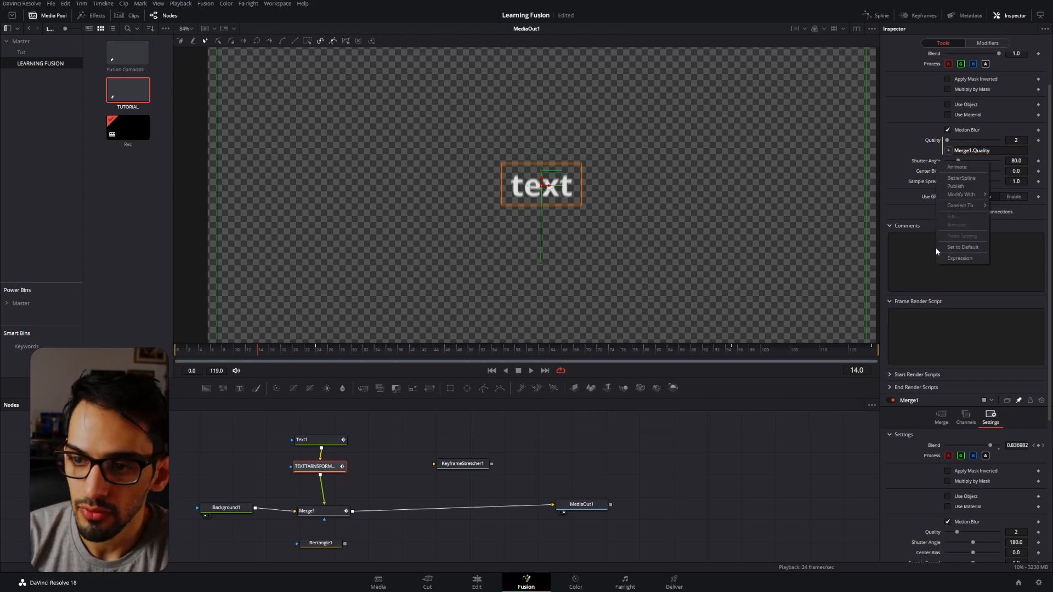
click(951, 257)
click(979, 171)
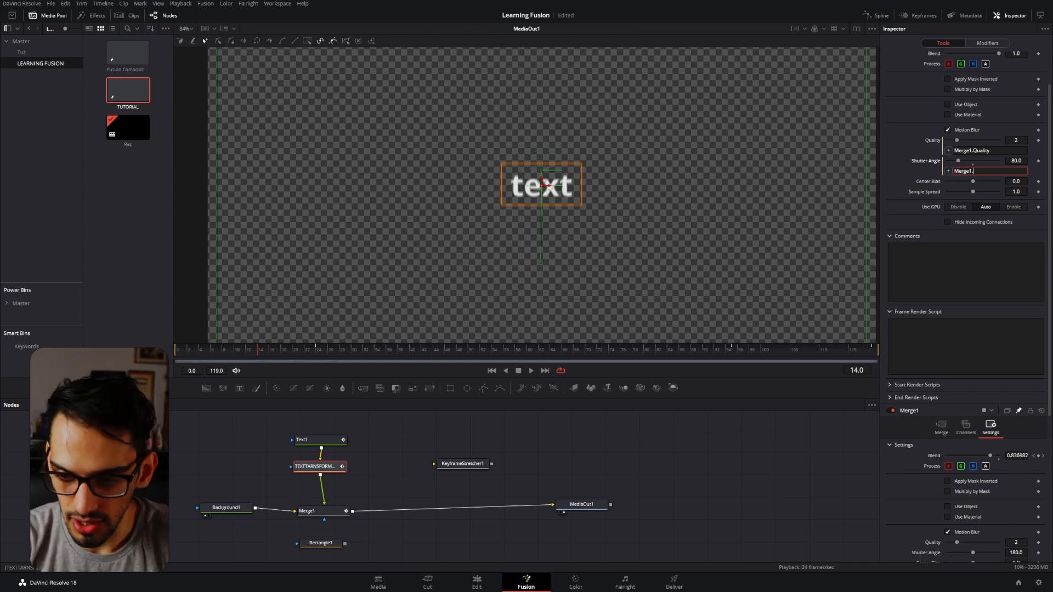
scroll(972, 464, down, 2)
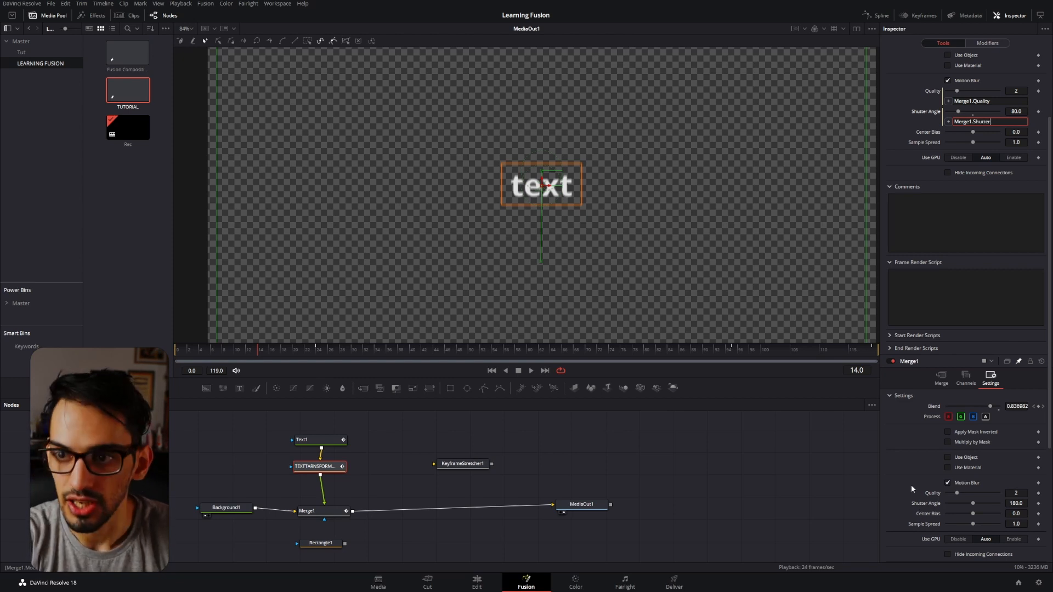
key(Tab)
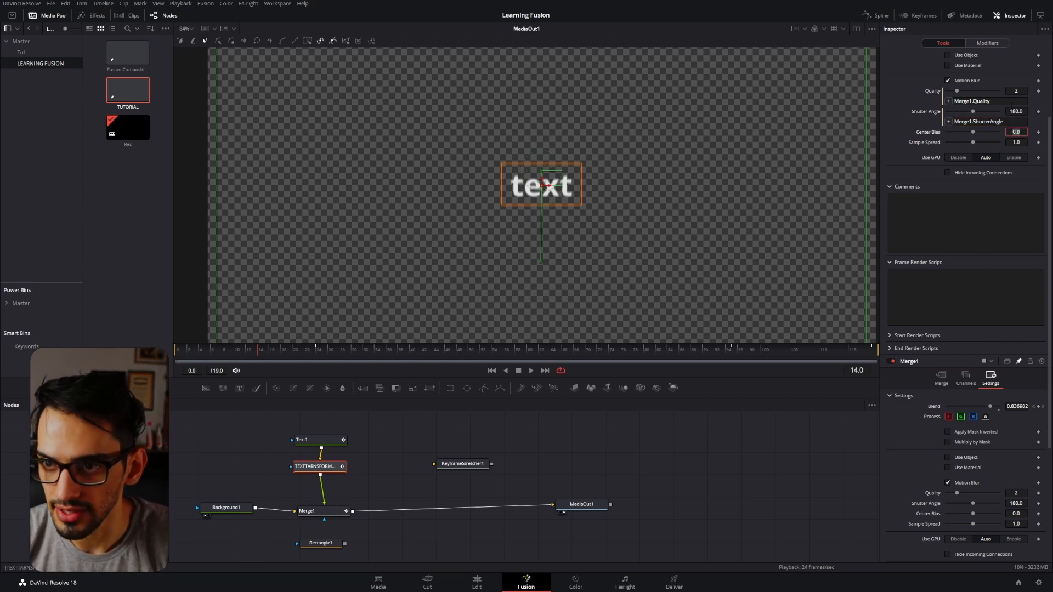
Add an expression to the TEXTTARNSFORMANIMATION node's Center Bias, entering Merge1.CenterBiass.
right_click(957, 135)
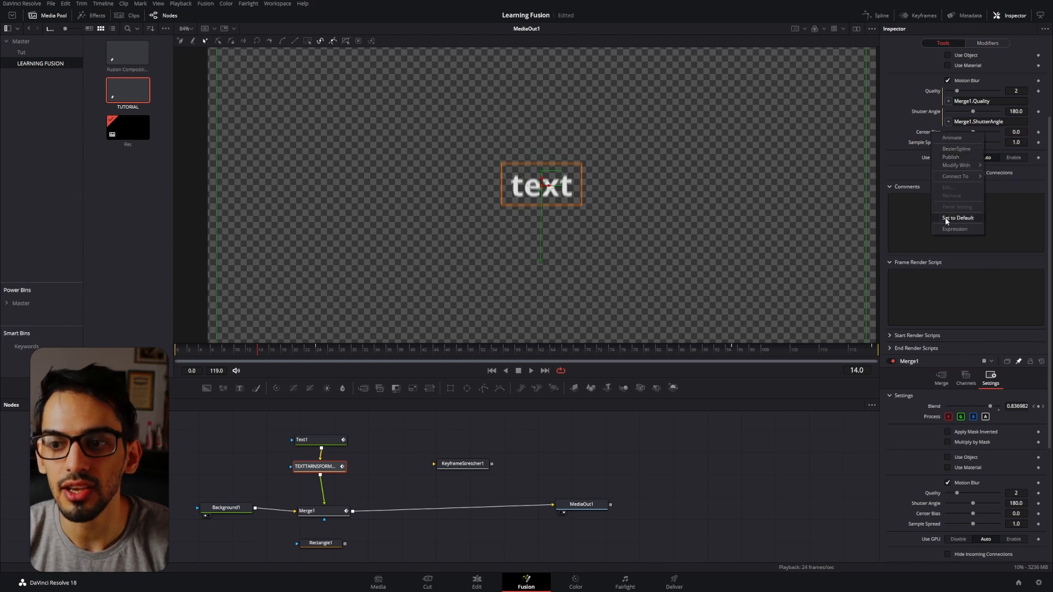
click(957, 219)
text(Merge1.)
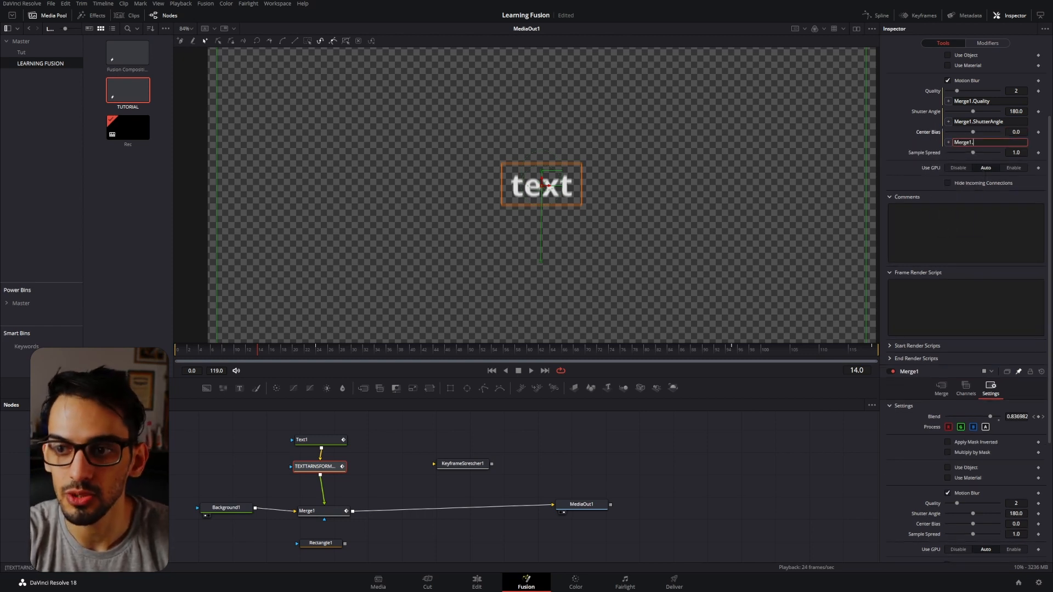
text(c)
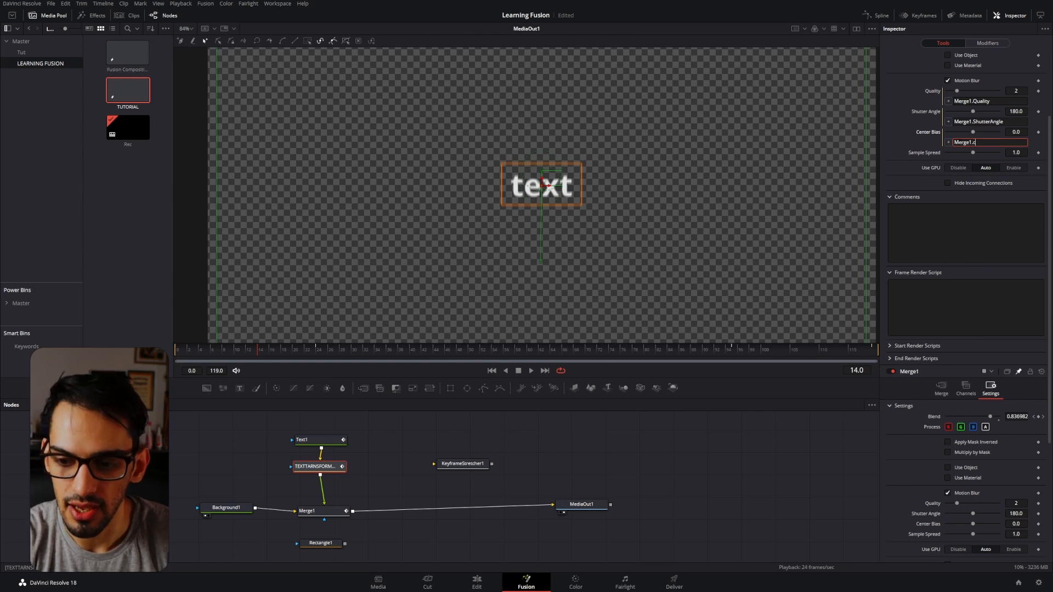
text(enterb)
key(BackSpace)
key(BackSpace)
key(BackSpace)
key(BackSpace)
key(BackSpace)
key(BackSpace)
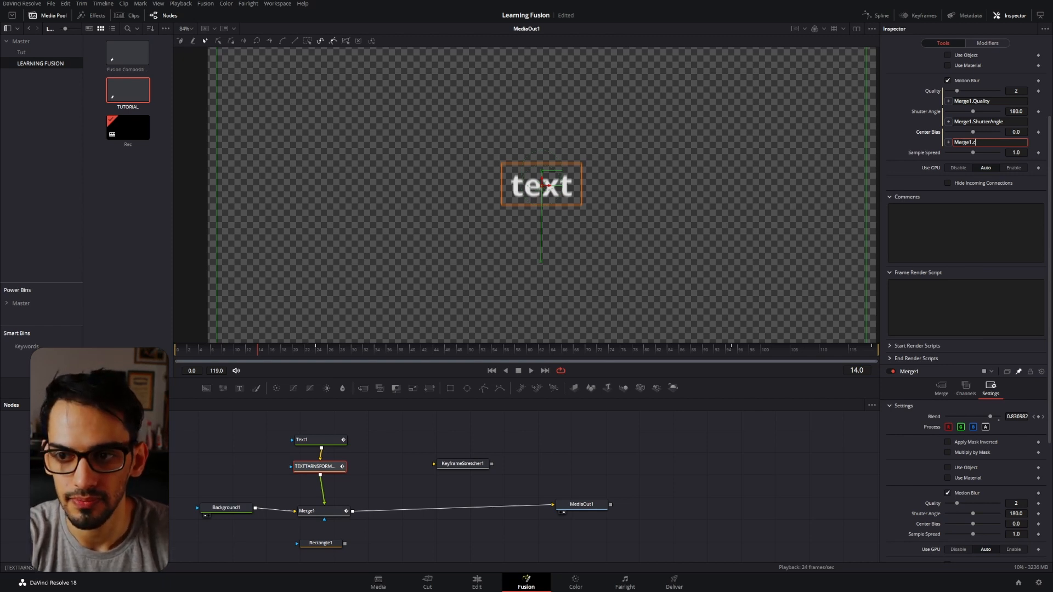
text(enterBiass)
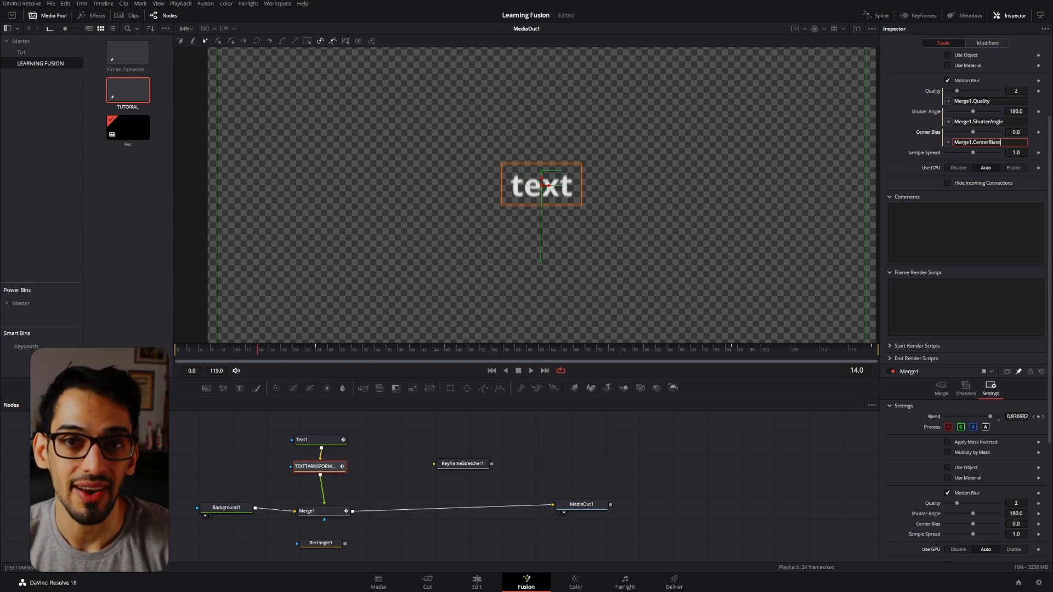
key(Tab)
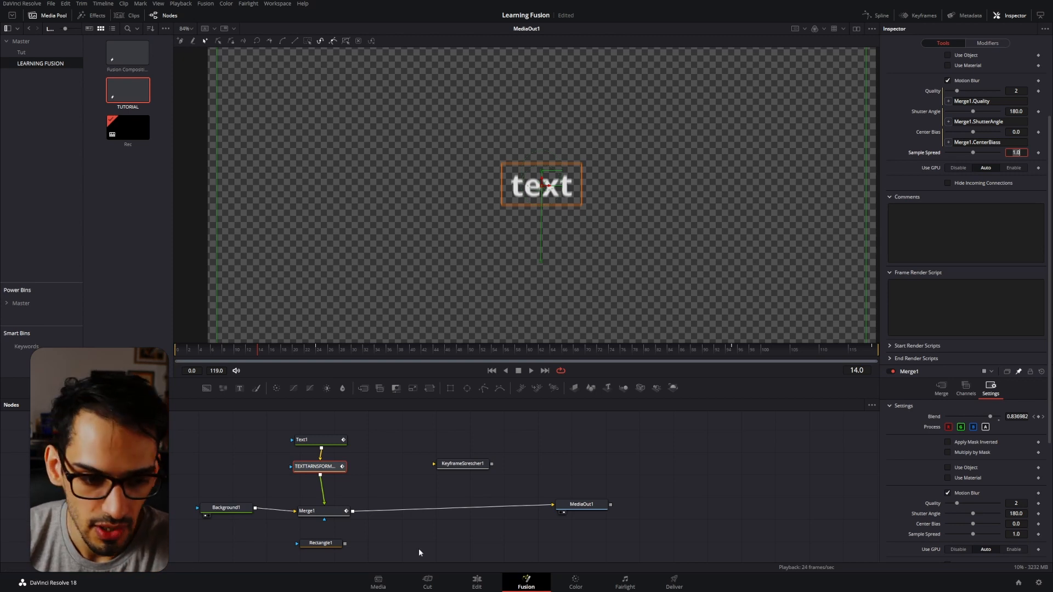
Reselect the TEXTTARNSFORMANIMATION node and change Merge1's Center Bias to -0.41 to test the Center Bias expression.
click(601, 506)
click(322, 470)
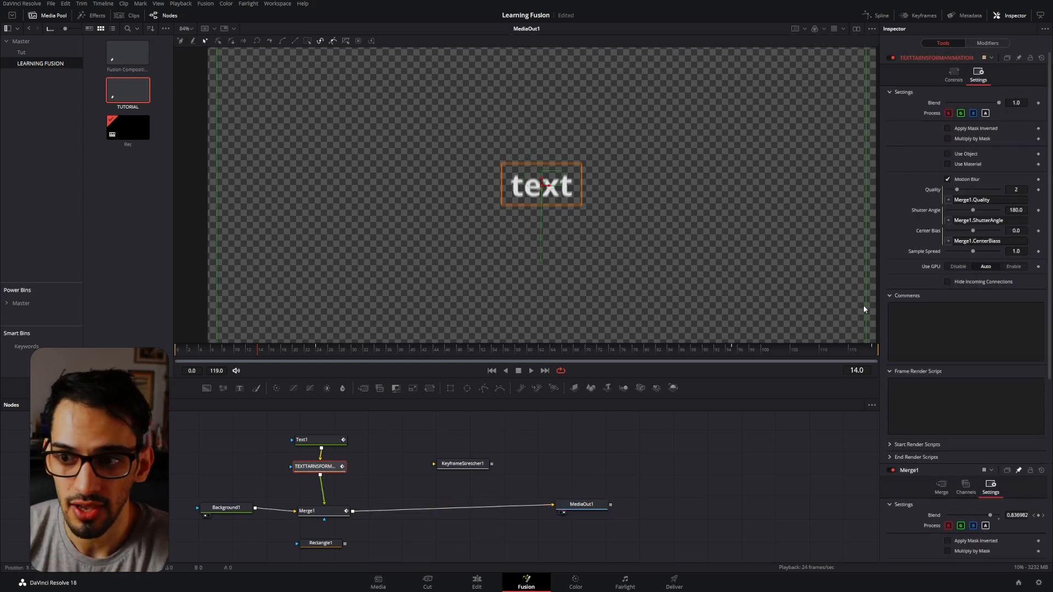
click(1001, 241)
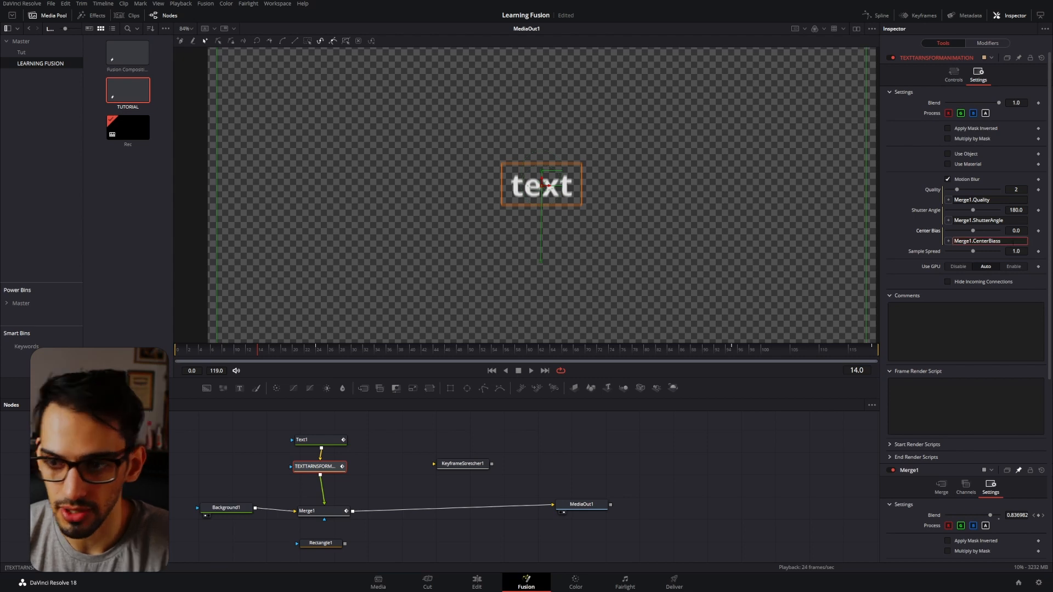
click(994, 254)
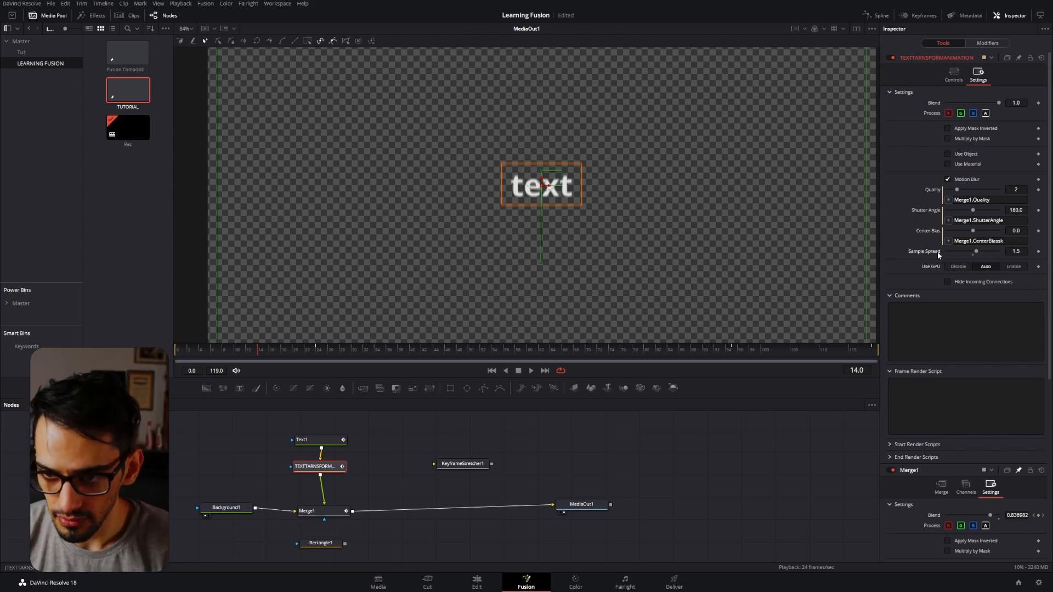
scroll(948, 507, down, 3)
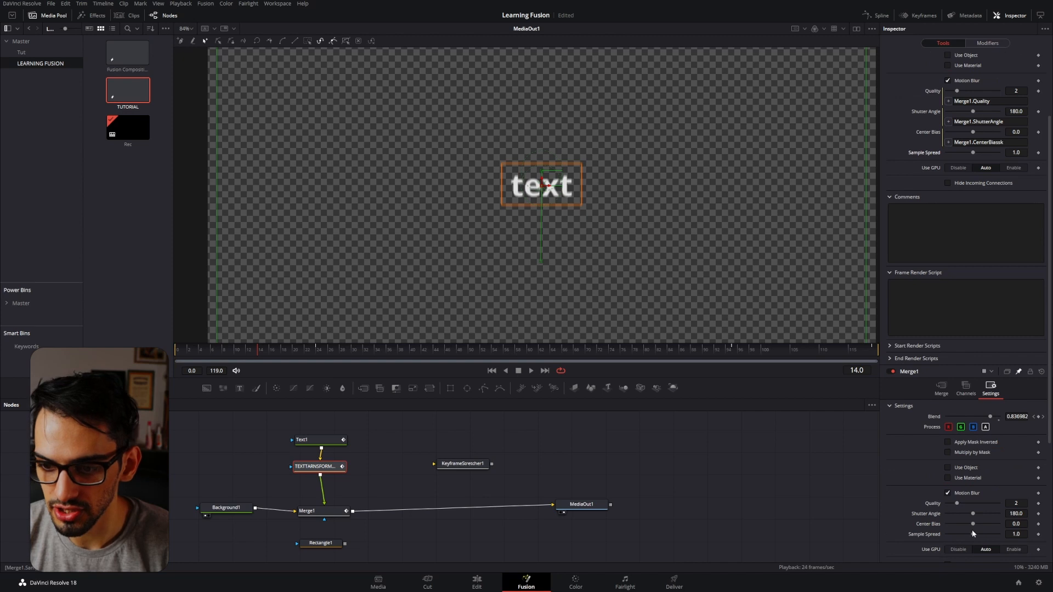
scroll(965, 220, up, 2)
Replace the TEXTTARNSFORMANIMATION node's Center Bias expression with a link to Merge1's Center Bias, Merge1.CenterBias.
triple_click(964, 192)
key(BackSpace)
click(927, 190)
scroll(936, 192, down, 2)
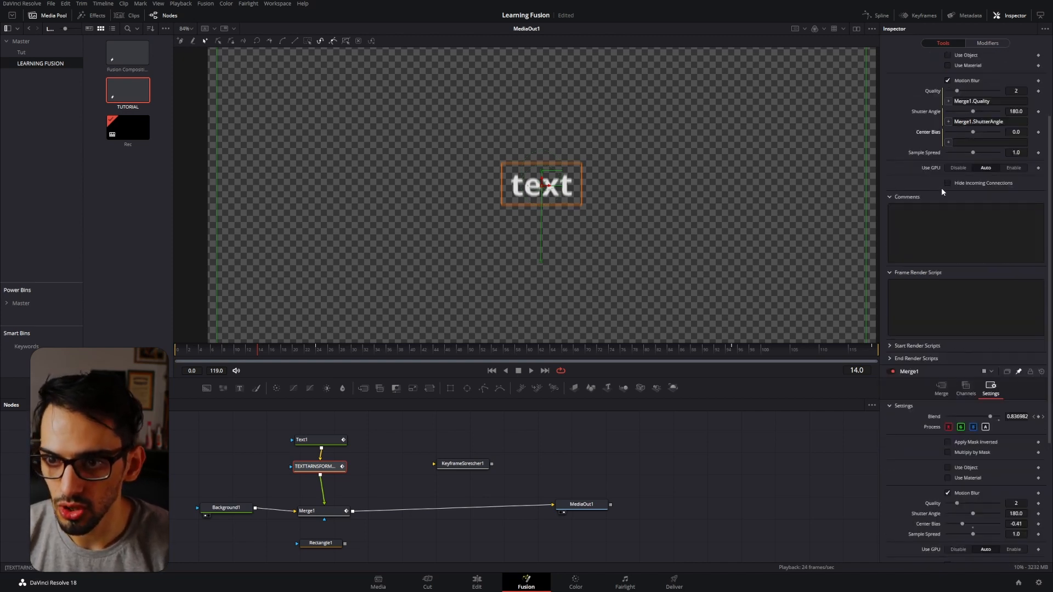
drag(949, 176, 927, 524)
scroll(925, 249, up, 2)
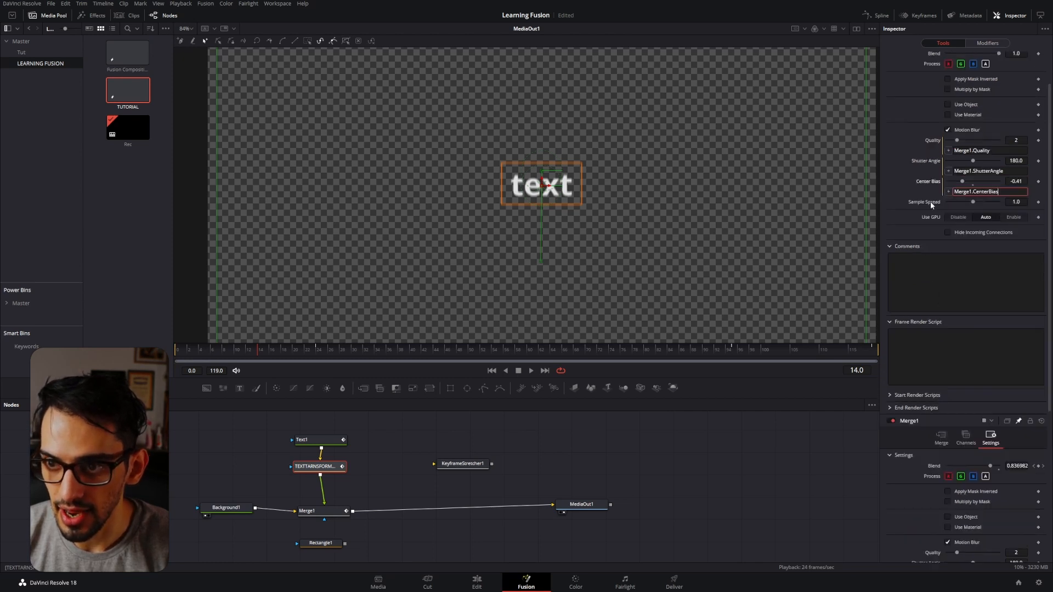
Reset Merge1's Center Bias to its default of 0.0.
scroll(937, 274, down, 2)
double_click(917, 513)
double_click(918, 524)
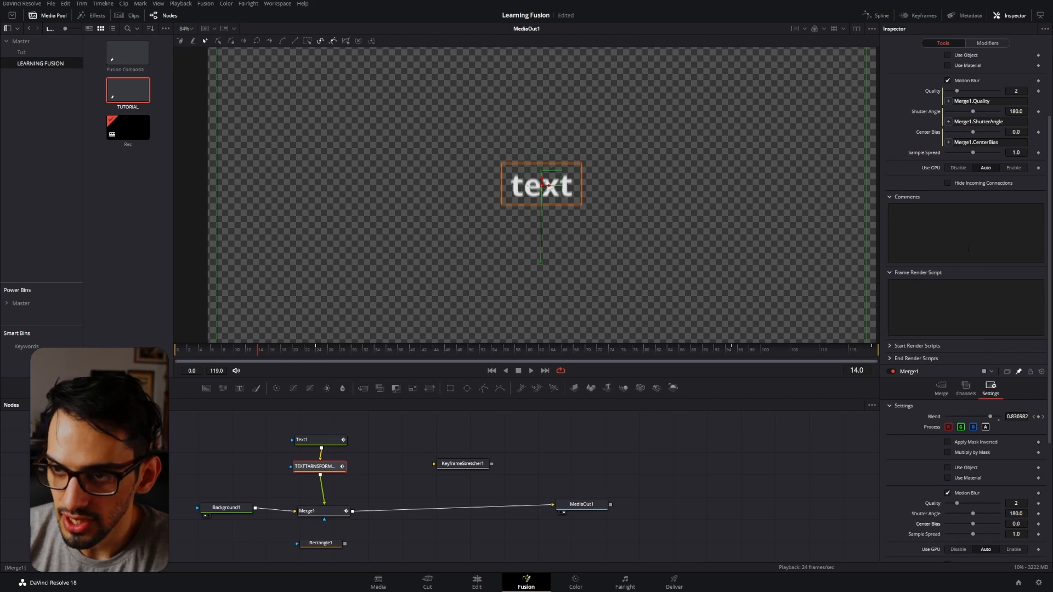
scroll(968, 302, up, 2)
scroll(963, 436, down, 4)
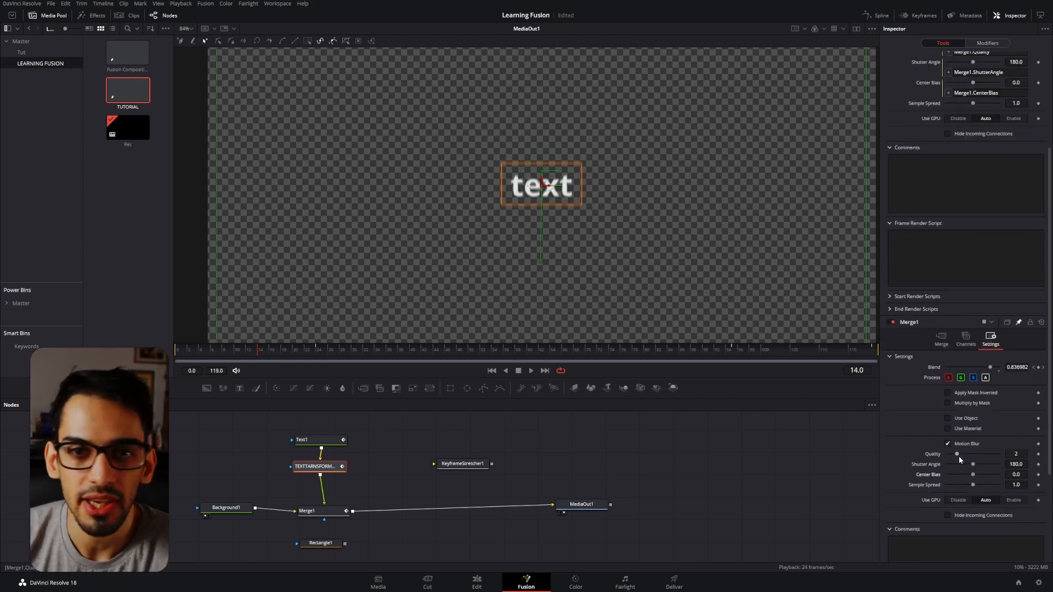
Test the Shutter Angle link by lowering Merge1's Shutter Angle, then reset it to 180.0.
drag(972, 464, 965, 465)
scroll(964, 465, up, 2)
scroll(954, 302, up, 2)
scroll(936, 462, down, 4)
double_click(930, 465)
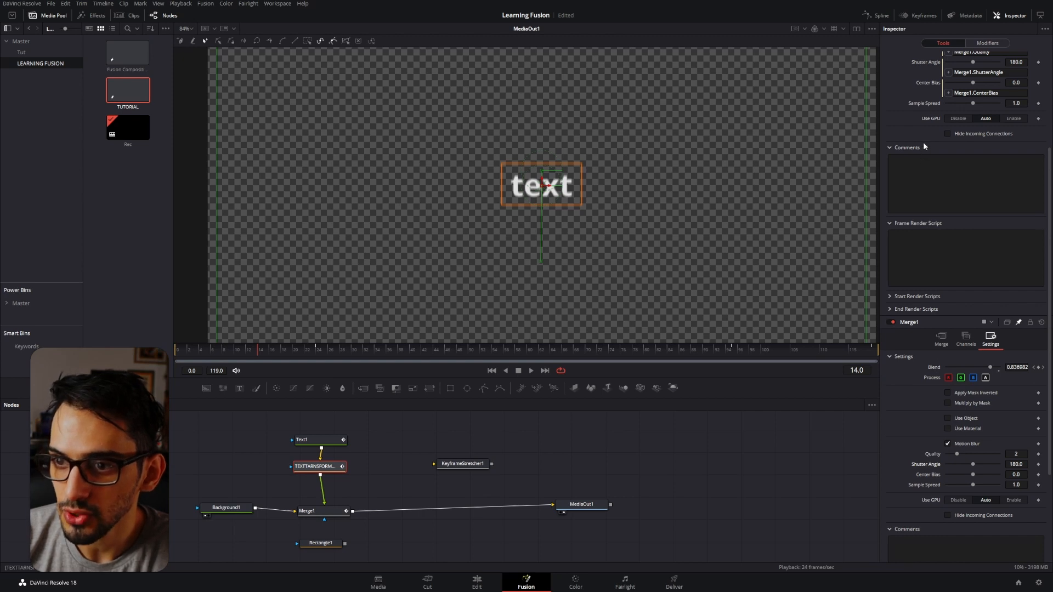
Add an expression to the TEXTTARNSFORMANIMATION node's Motion Blur checkbox, linking it to Merge1.MotionBlur.
scroll(929, 157, up, 6)
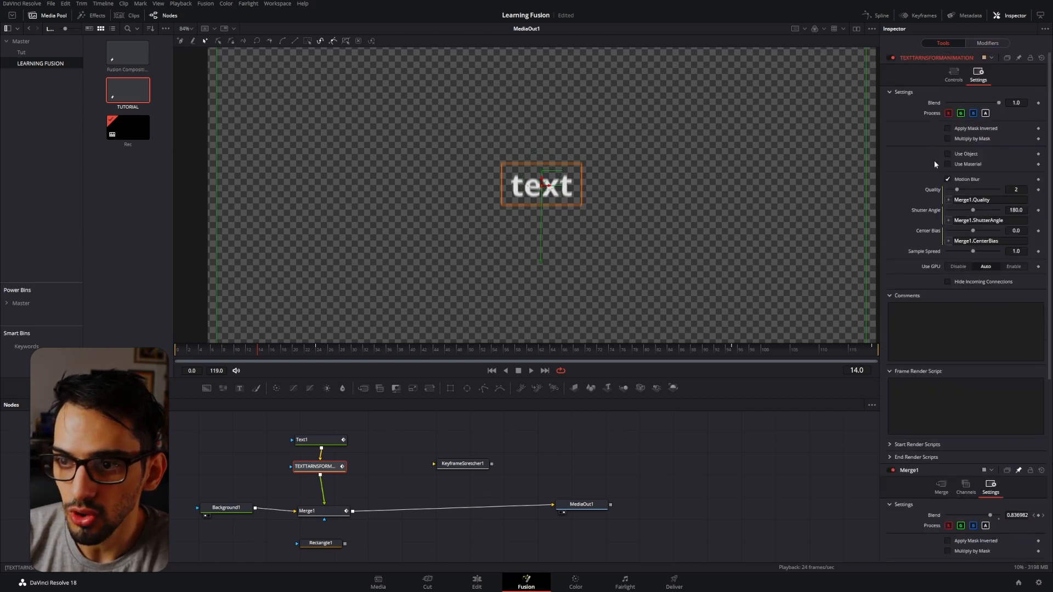
right_click(969, 179)
click(991, 275)
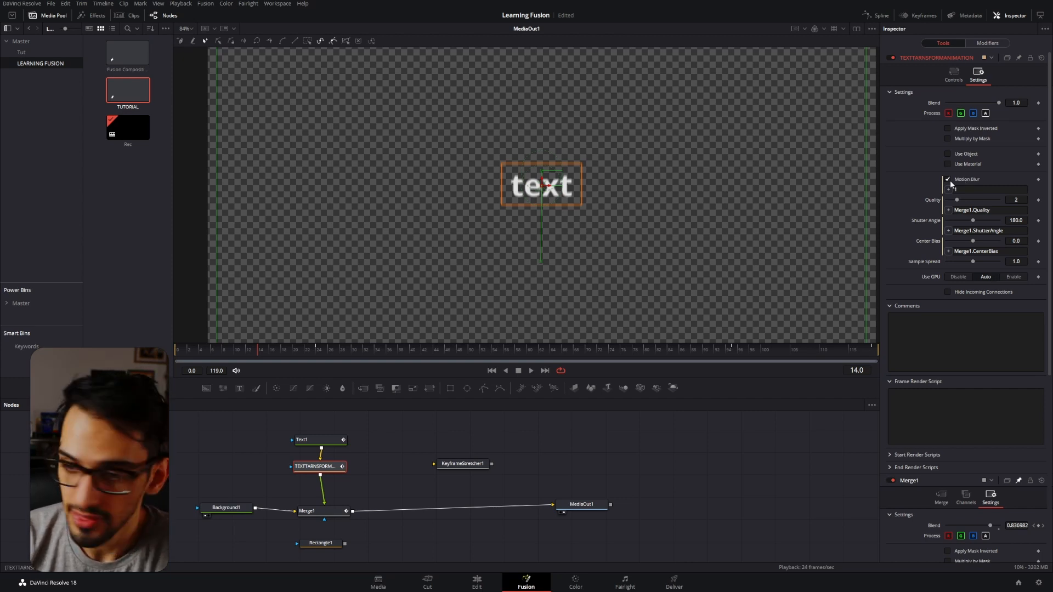
drag(947, 189, 959, 406)
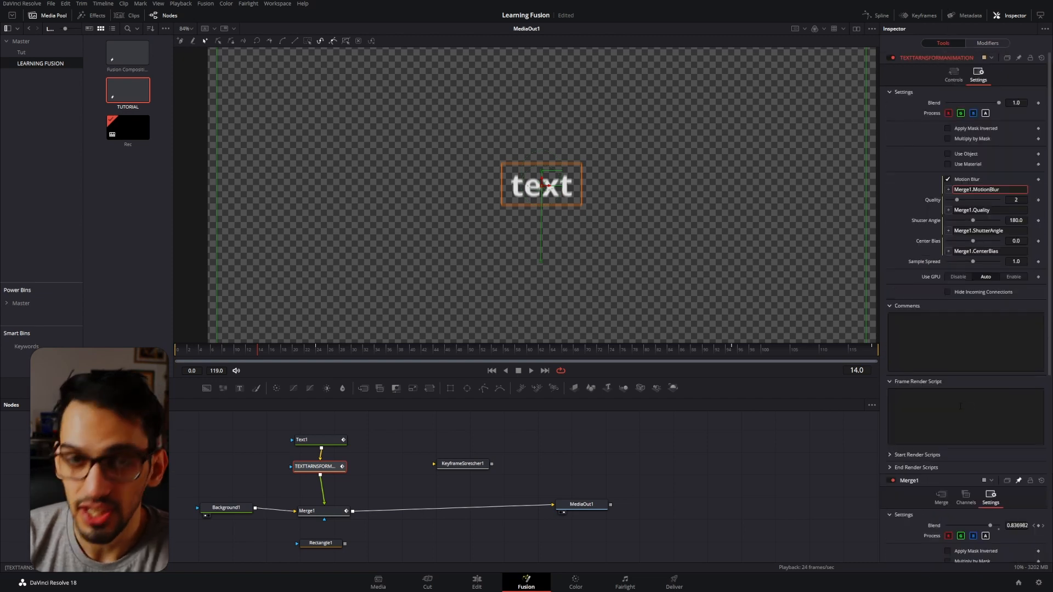
Turn Merge1's Motion Blur off to check the linked node's response, then turn it back on.
scroll(953, 334, down, 3)
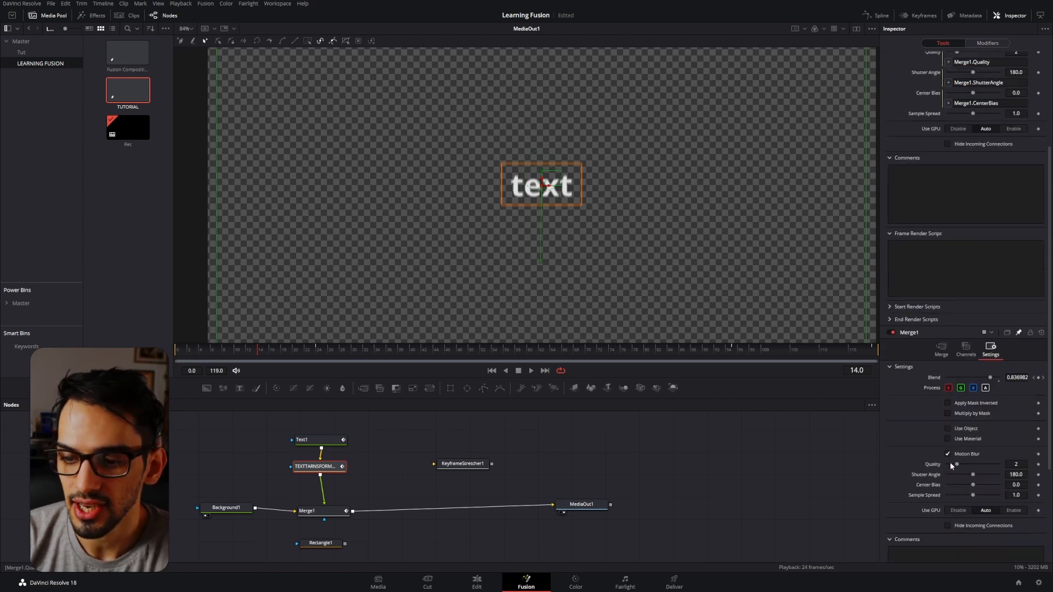
click(948, 454)
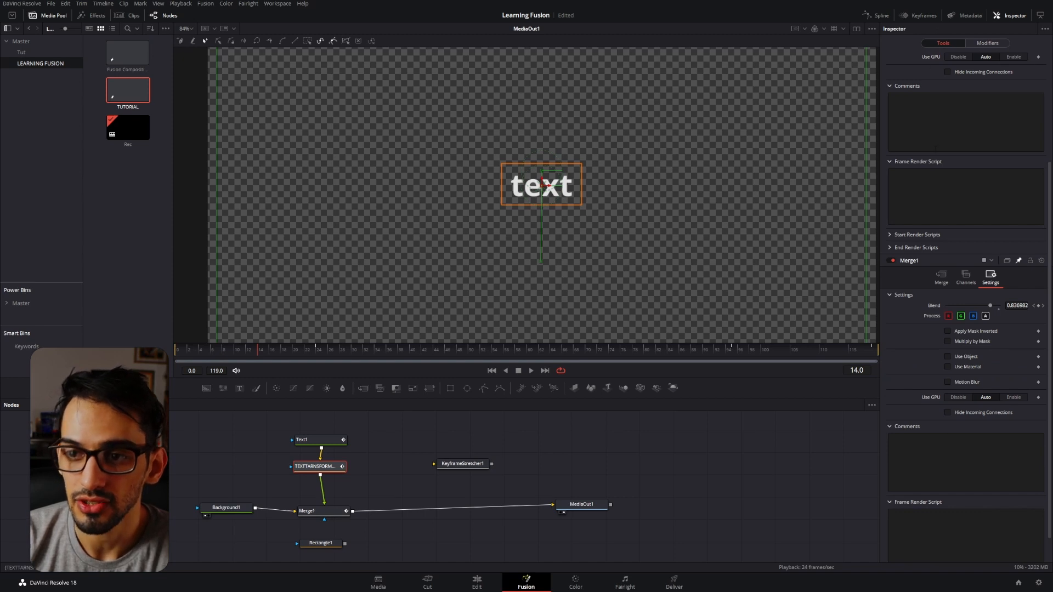
scroll(932, 110, up, 3)
scroll(930, 246, down, 3)
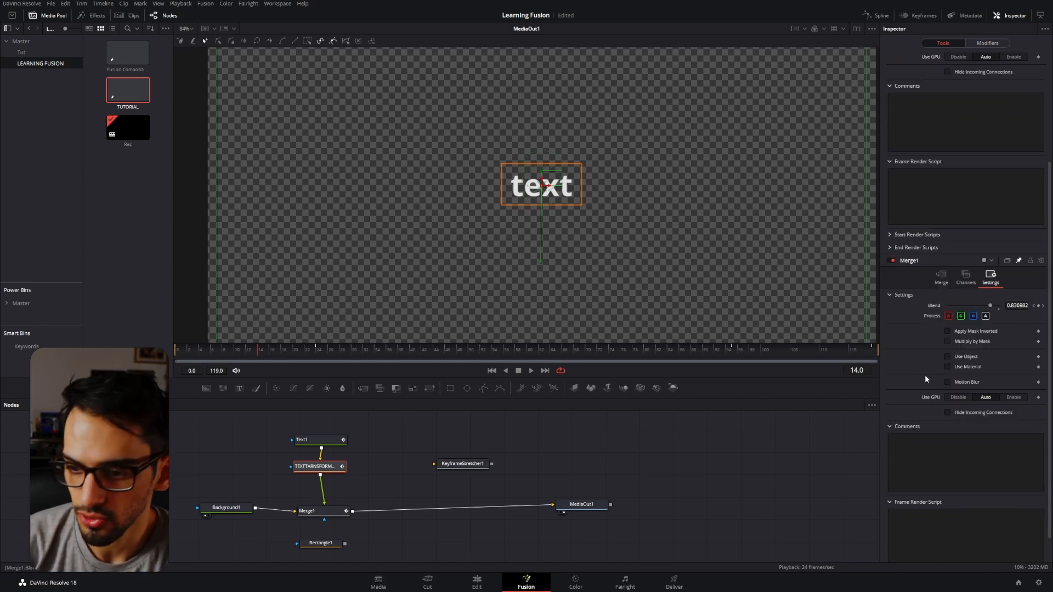
click(948, 382)
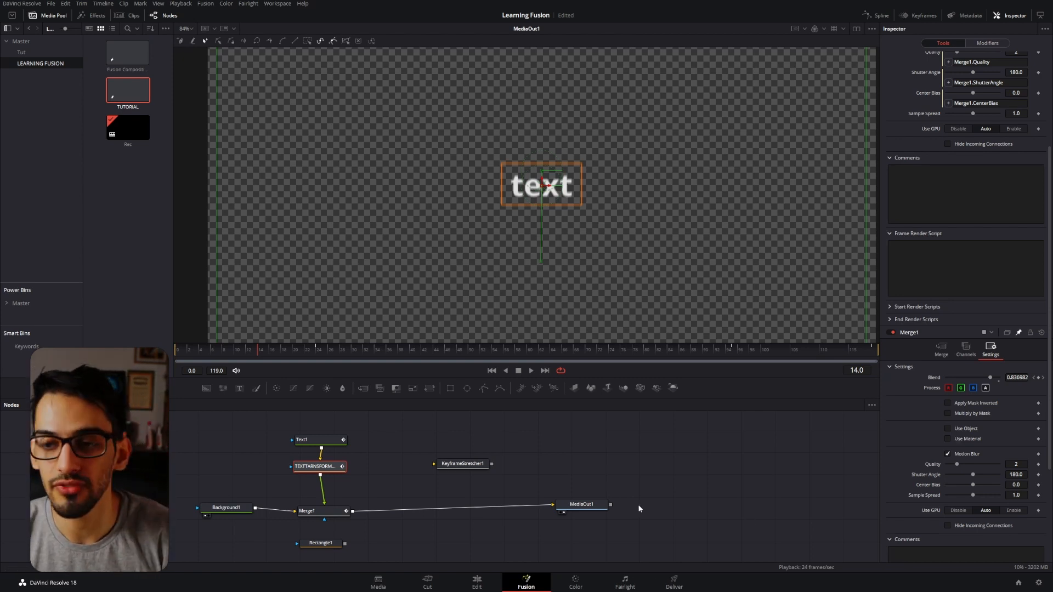
Add an expression to the TEXTTARNSFORMANIMATION node's Sample Spread, linking it to Merge1.SampleSpread.
scroll(938, 228, up, 3)
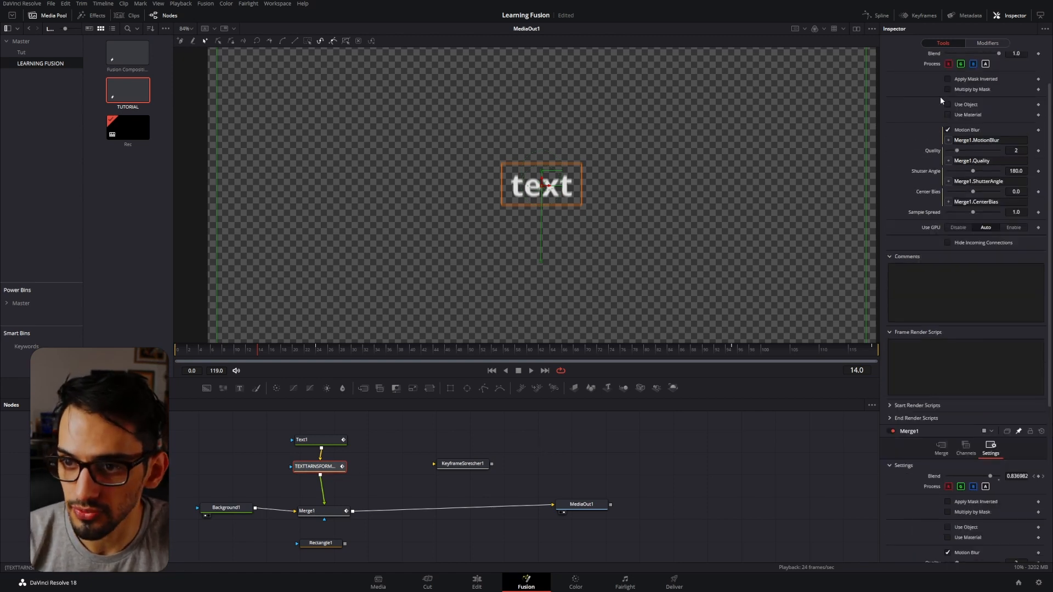
right_click(916, 222)
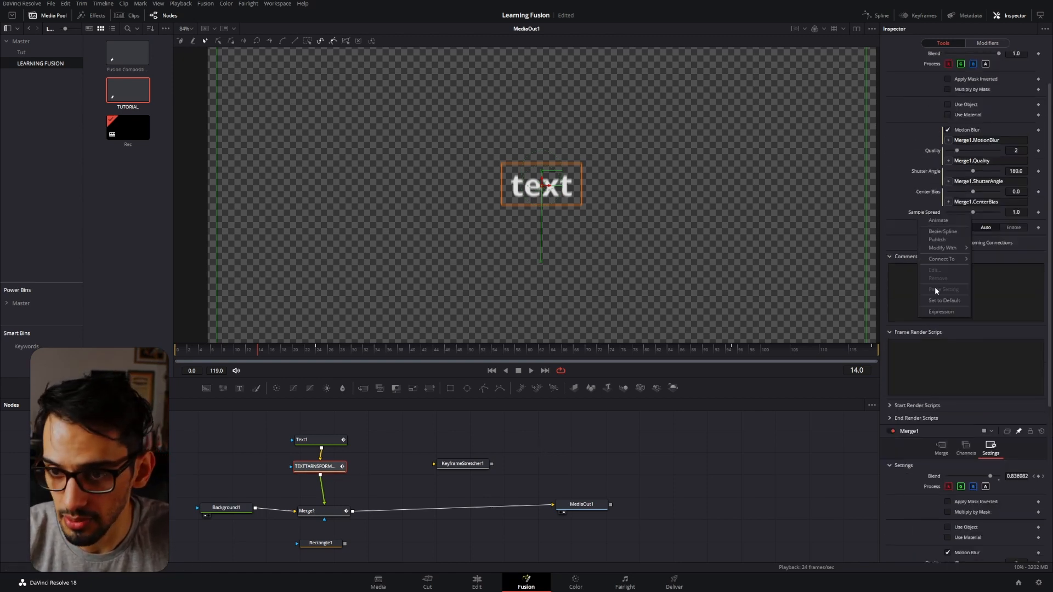
click(960, 239)
drag(950, 176, 930, 423)
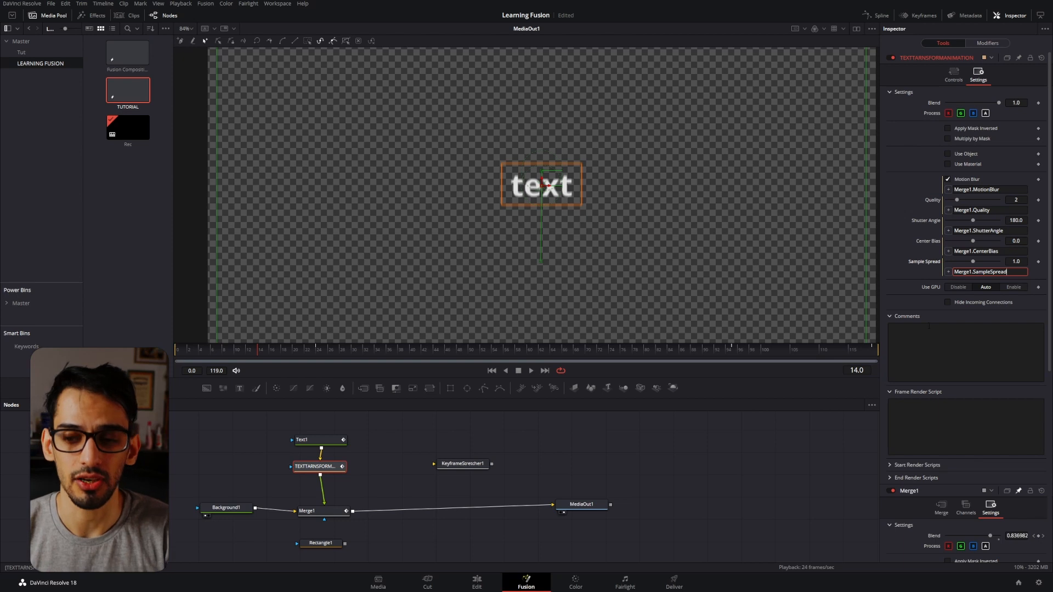
click(902, 222)
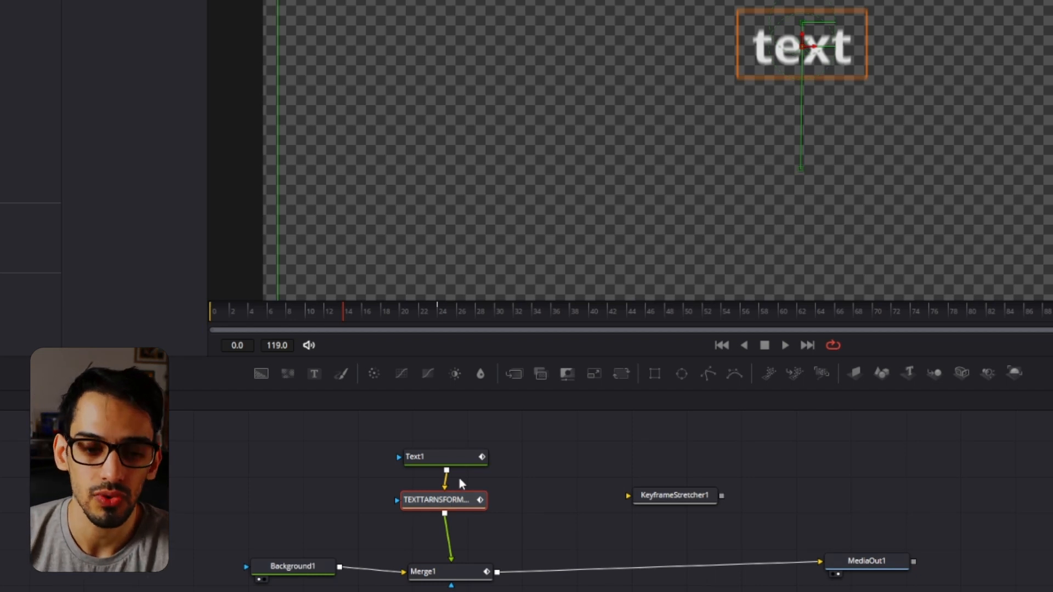
Copy the TEXTTARNSFORMANIMATION node and paste its Motion Blur setting, with the Merge1.MotionBlur expression, onto Text1's Motion Blur.
right_click(470, 499)
click(576, 152)
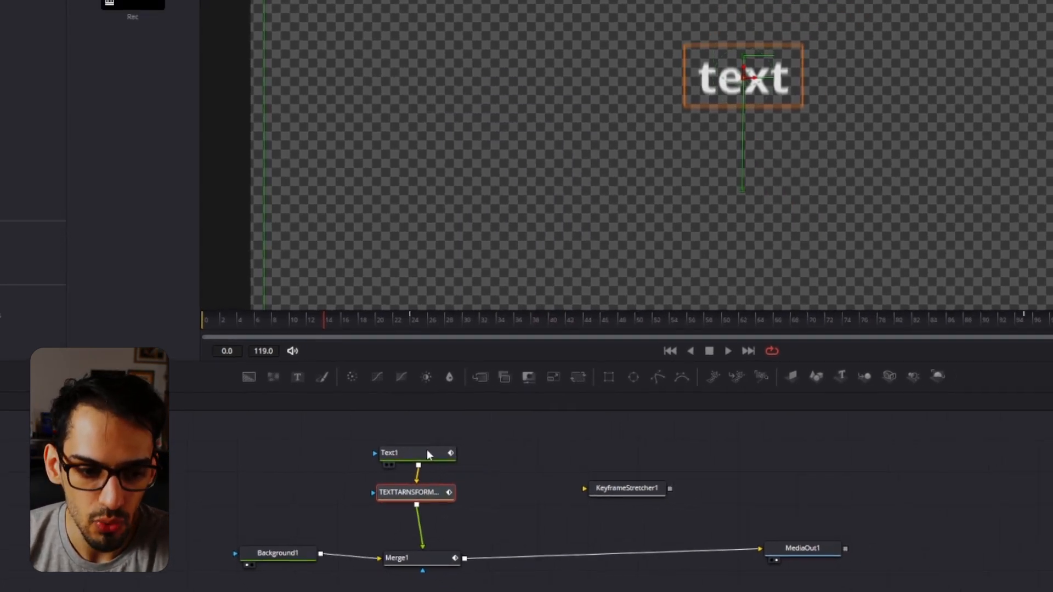
click(456, 456)
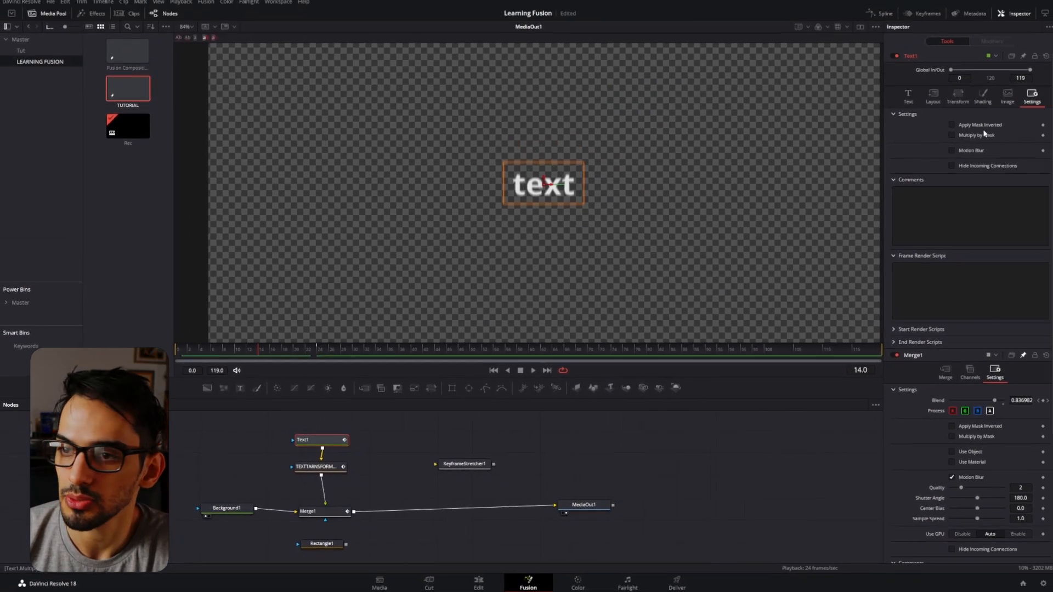
click(985, 95)
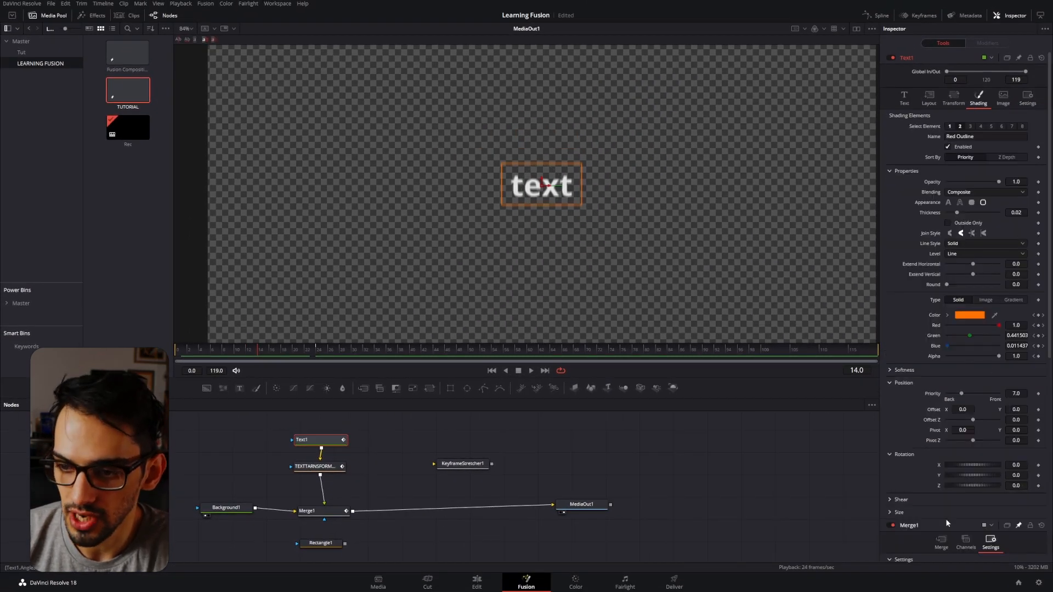
click(1027, 98)
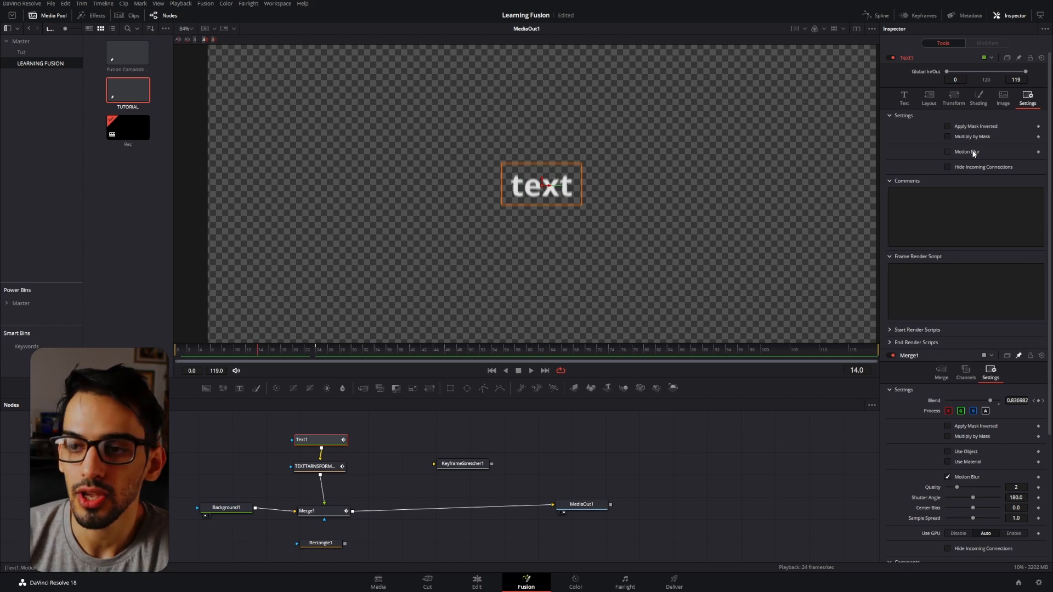
right_click(974, 154)
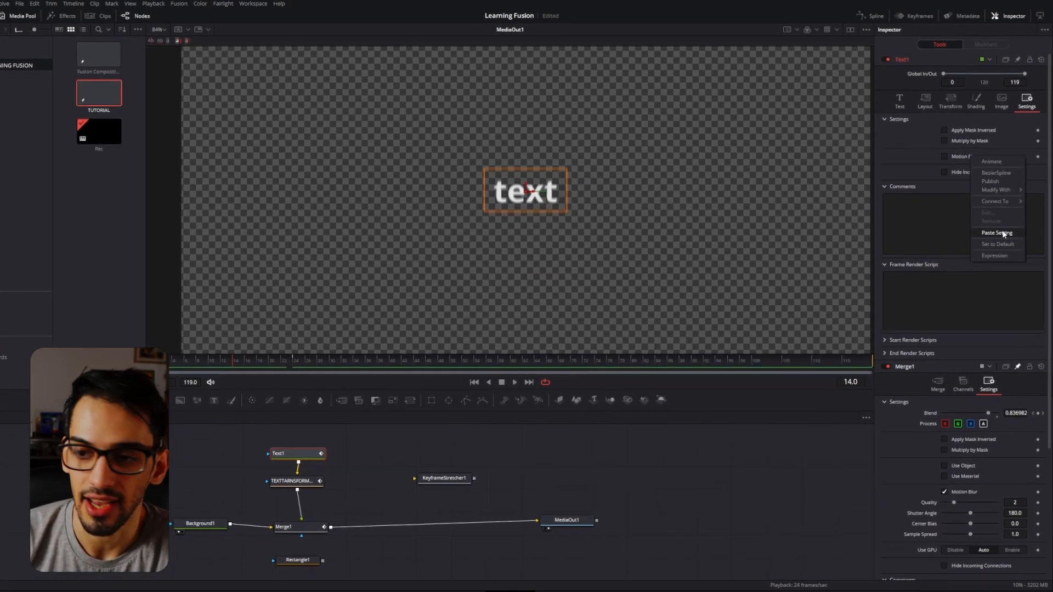
click(999, 226)
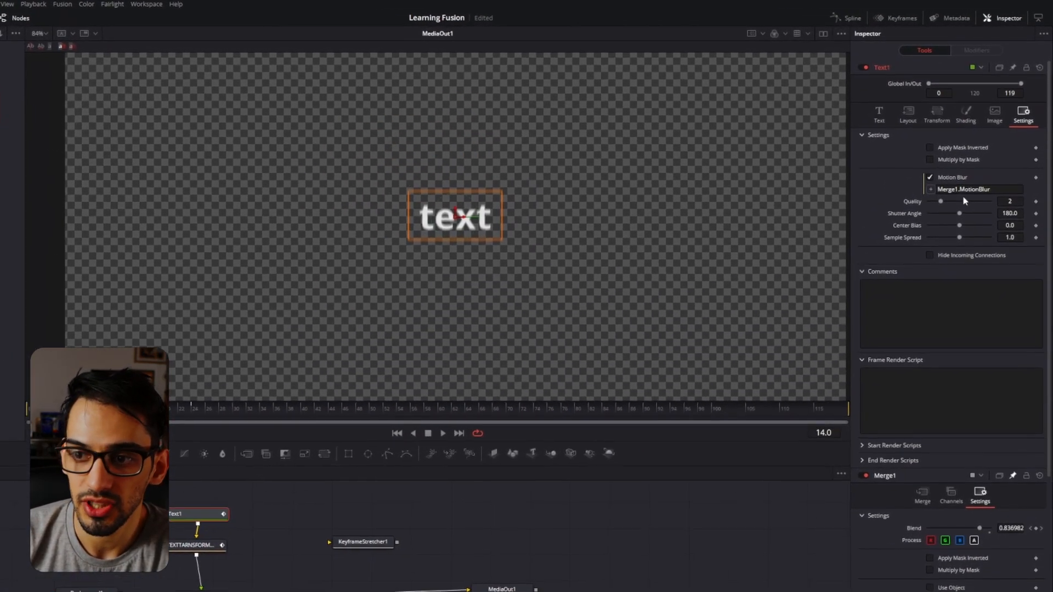
Review the TEXTTARNSFORMANIMATION node's controls and paste its Quality setting, with the Merge1.Quality expression, onto Text1's Quality.
click(200, 548)
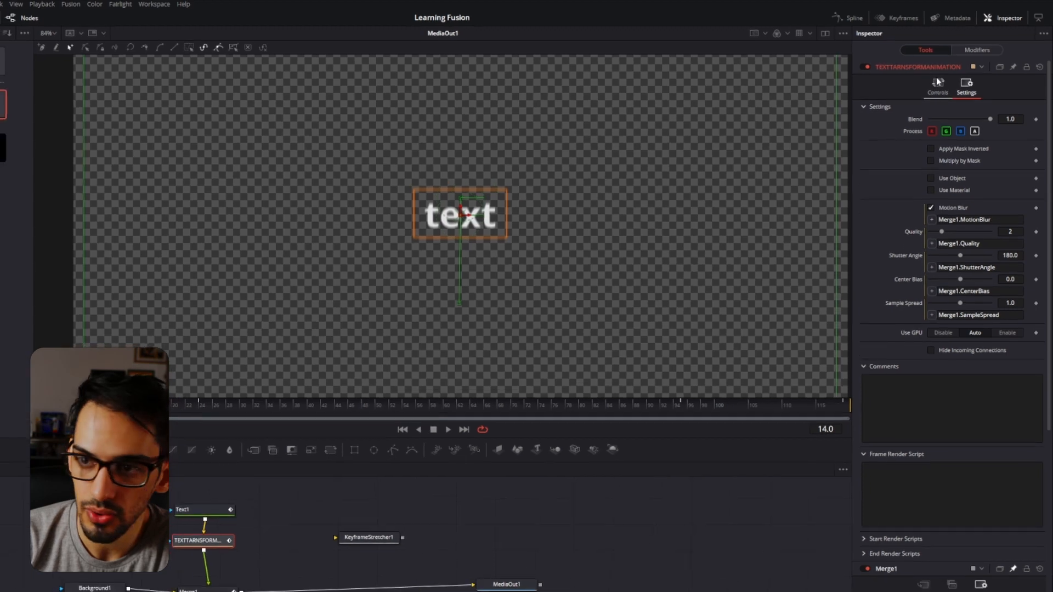
click(936, 88)
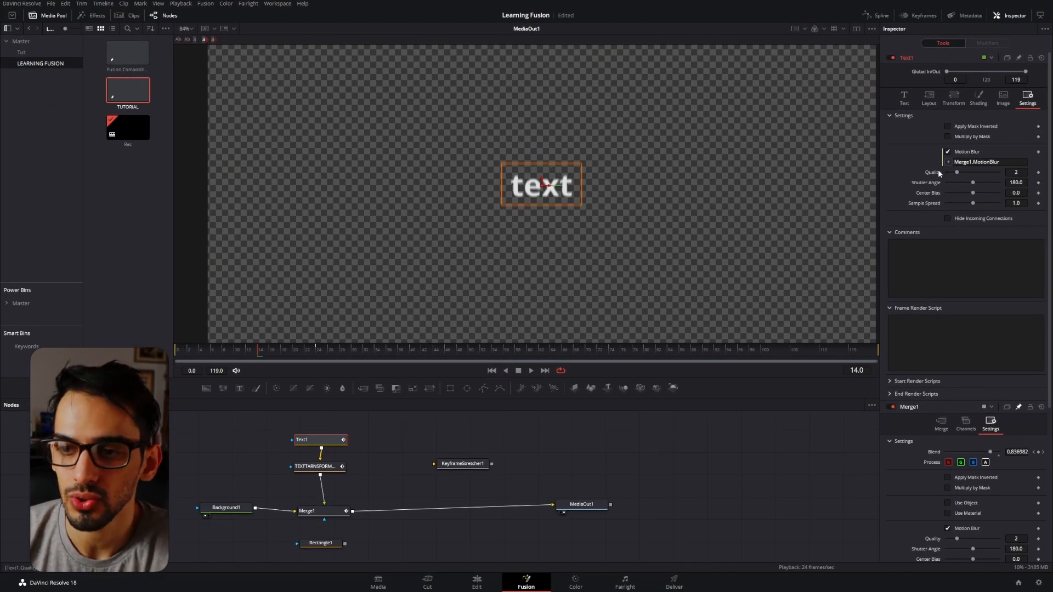
right_click(936, 171)
click(962, 247)
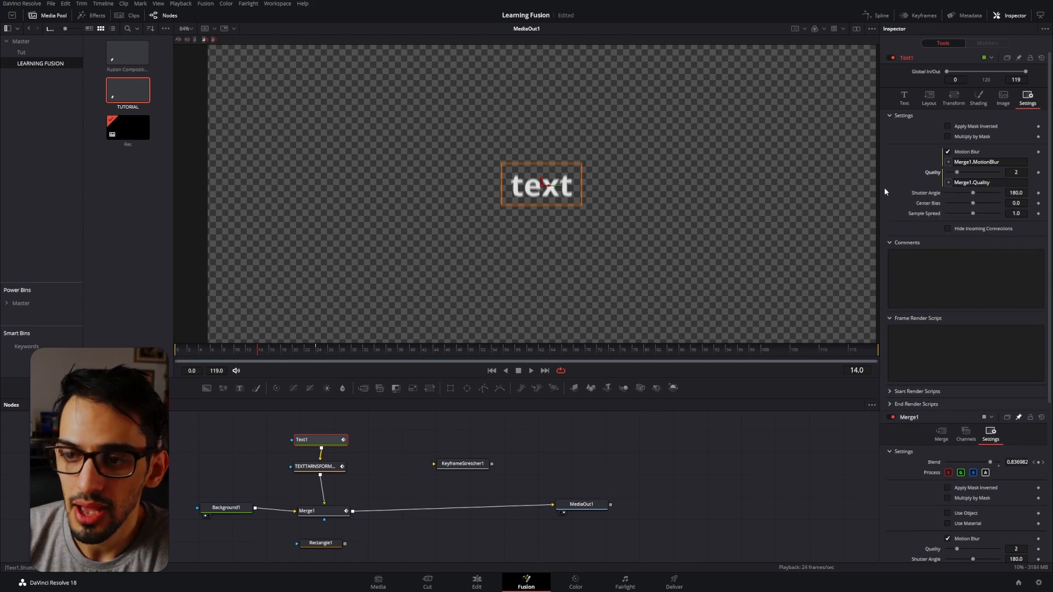
Paste the copied Shutter Angle, Center Bias and Sample Spread settings, with their Merge1 expressions, onto the matching motion blur controls of Text1.
right_click(925, 196)
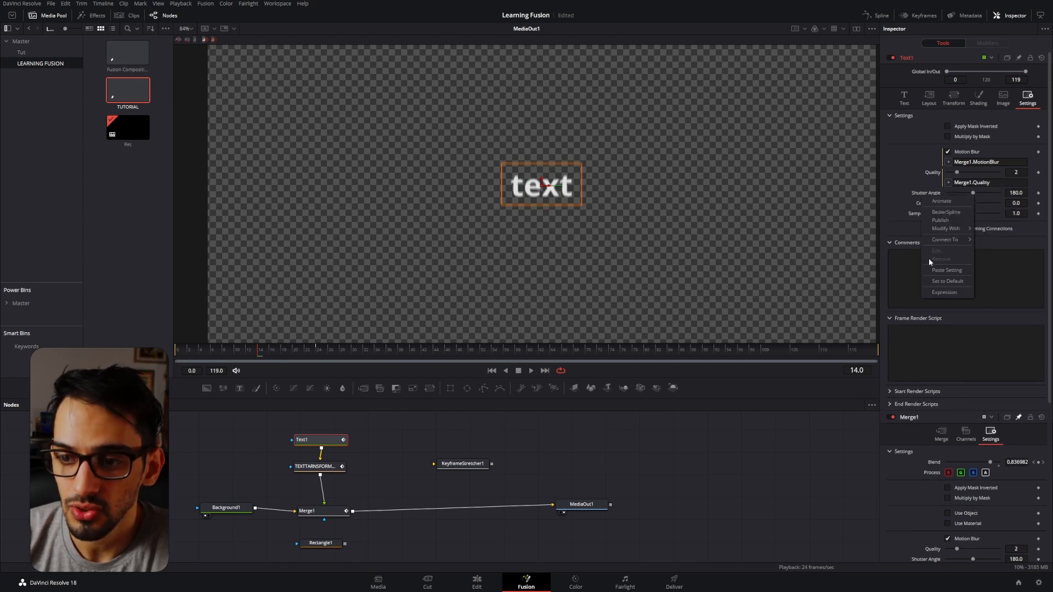
click(938, 271)
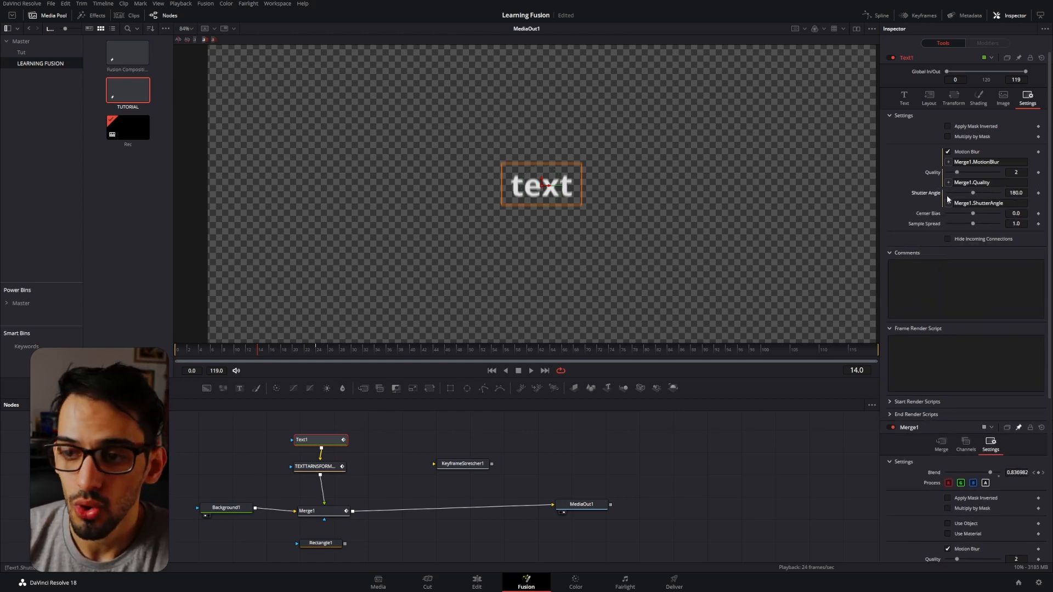
right_click(930, 214)
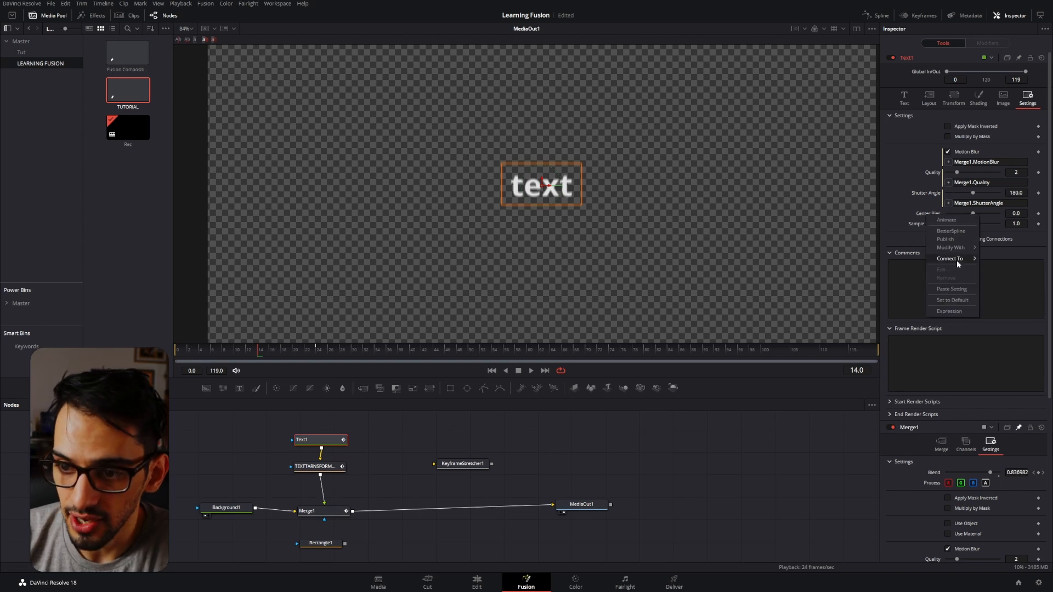
click(951, 289)
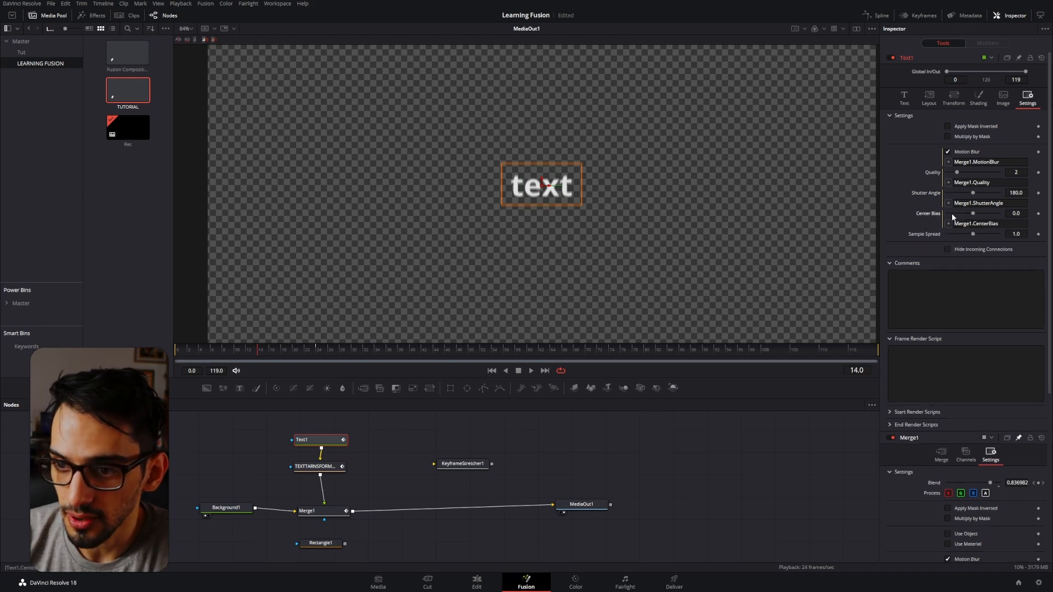
right_click(920, 232)
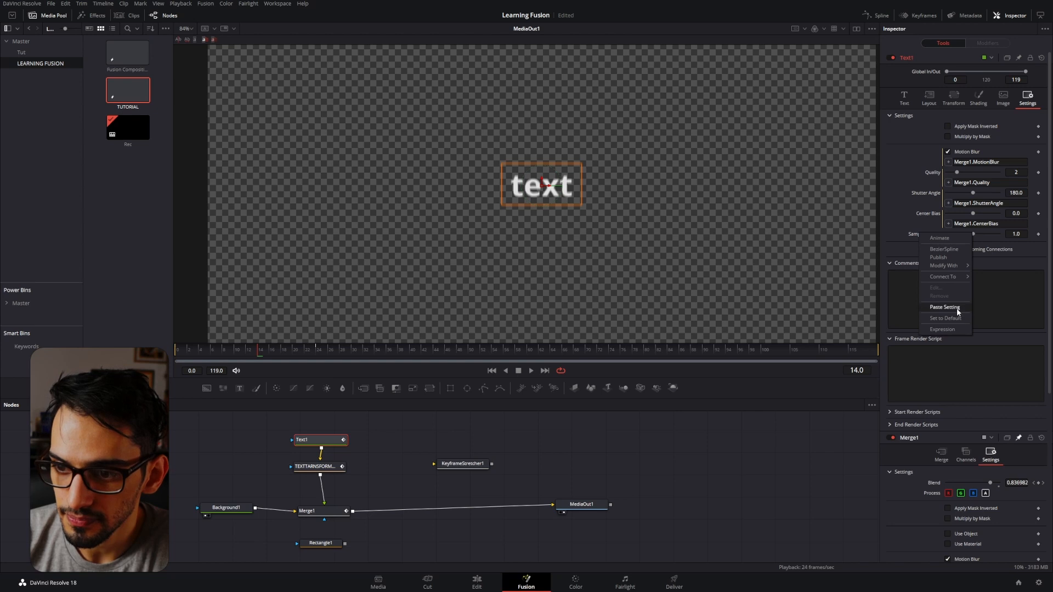
click(957, 309)
Turn Merge1's Motion Blur off to check that Text1 follows it, and turn it on again.
scroll(954, 439, down, 3)
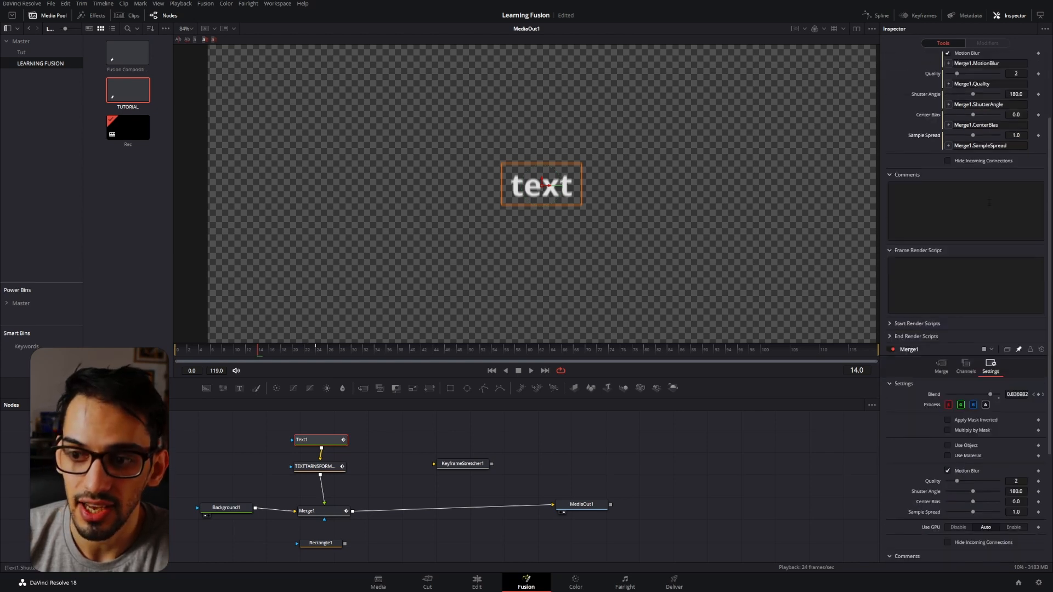
click(947, 470)
scroll(899, 159, up, 3)
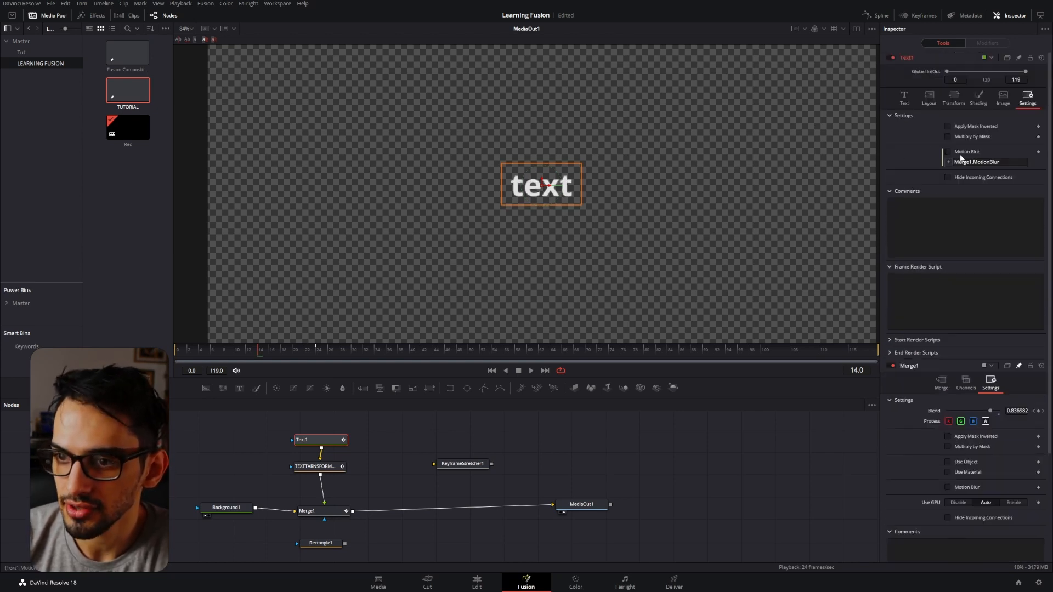
scroll(960, 158, down, 3)
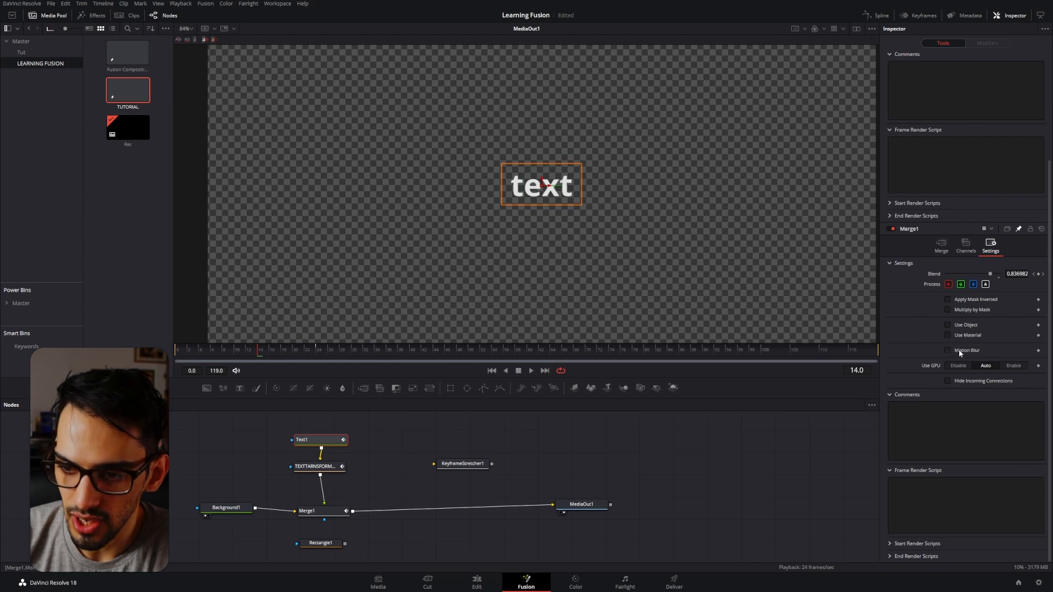
click(958, 349)
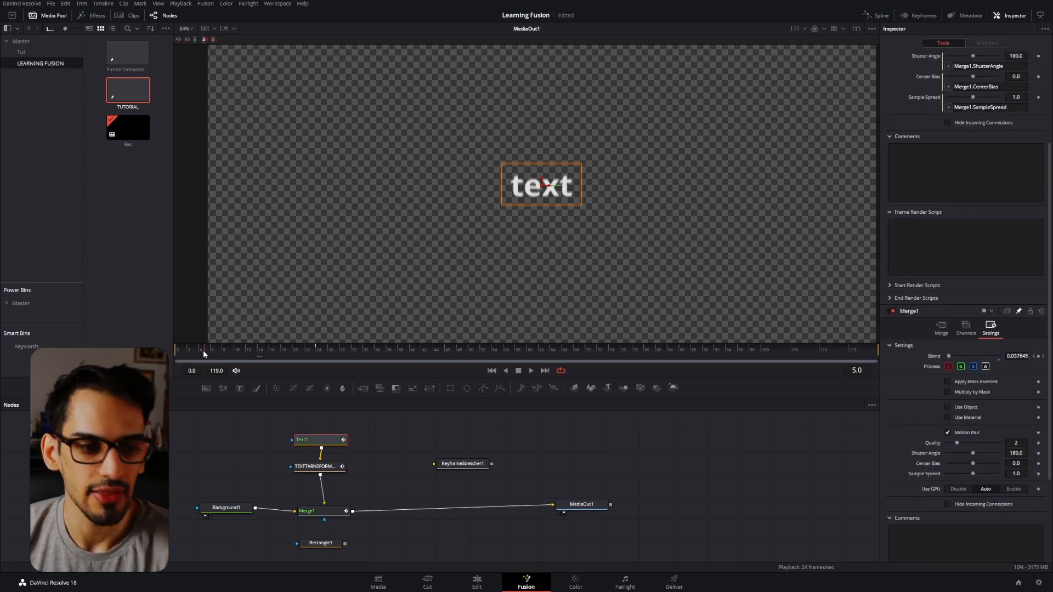
Play the text animation from the first frame, scrub back to its early frames, select Merge1 and play again to review the motion blur.
key(Home)
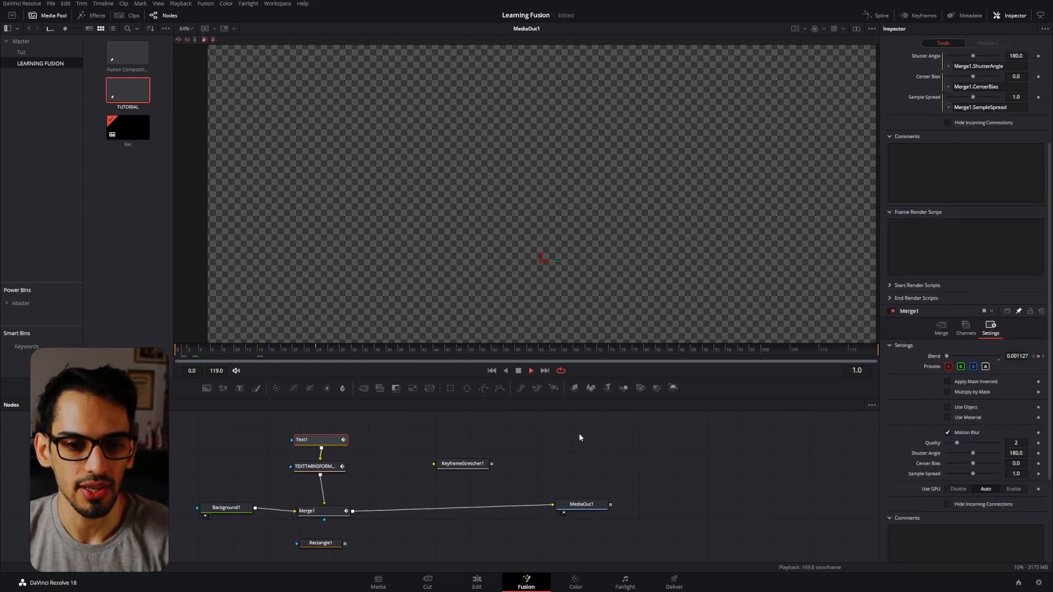
key(space)
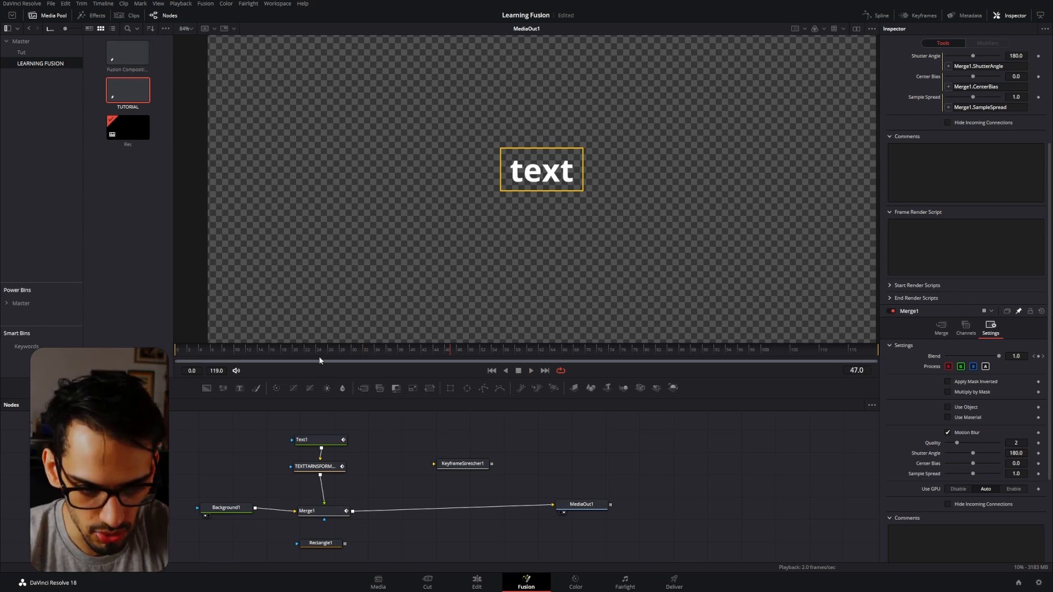
drag(315, 353, 244, 353)
click(341, 511)
key(space)
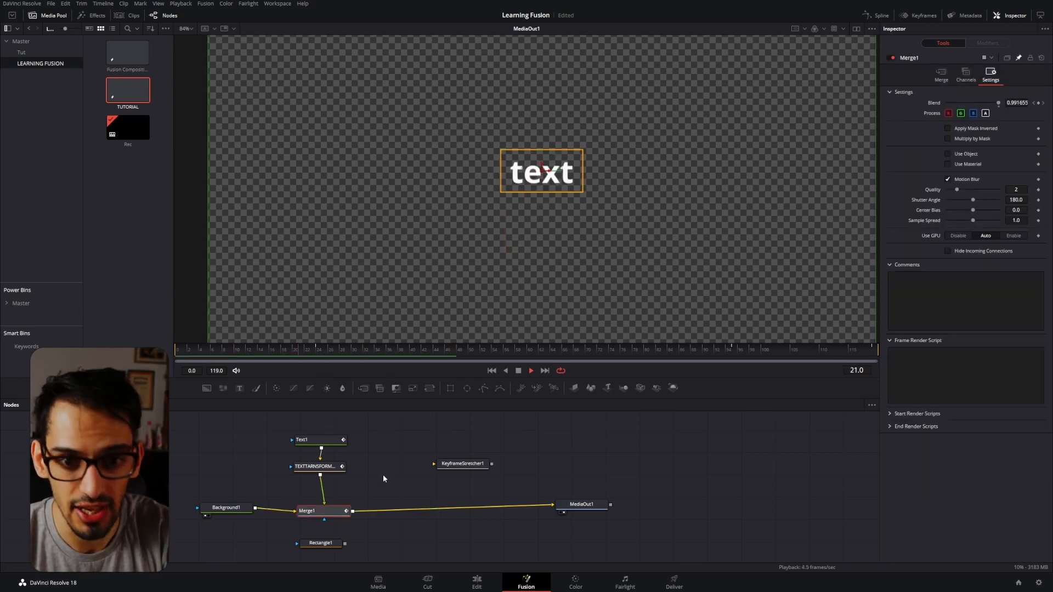